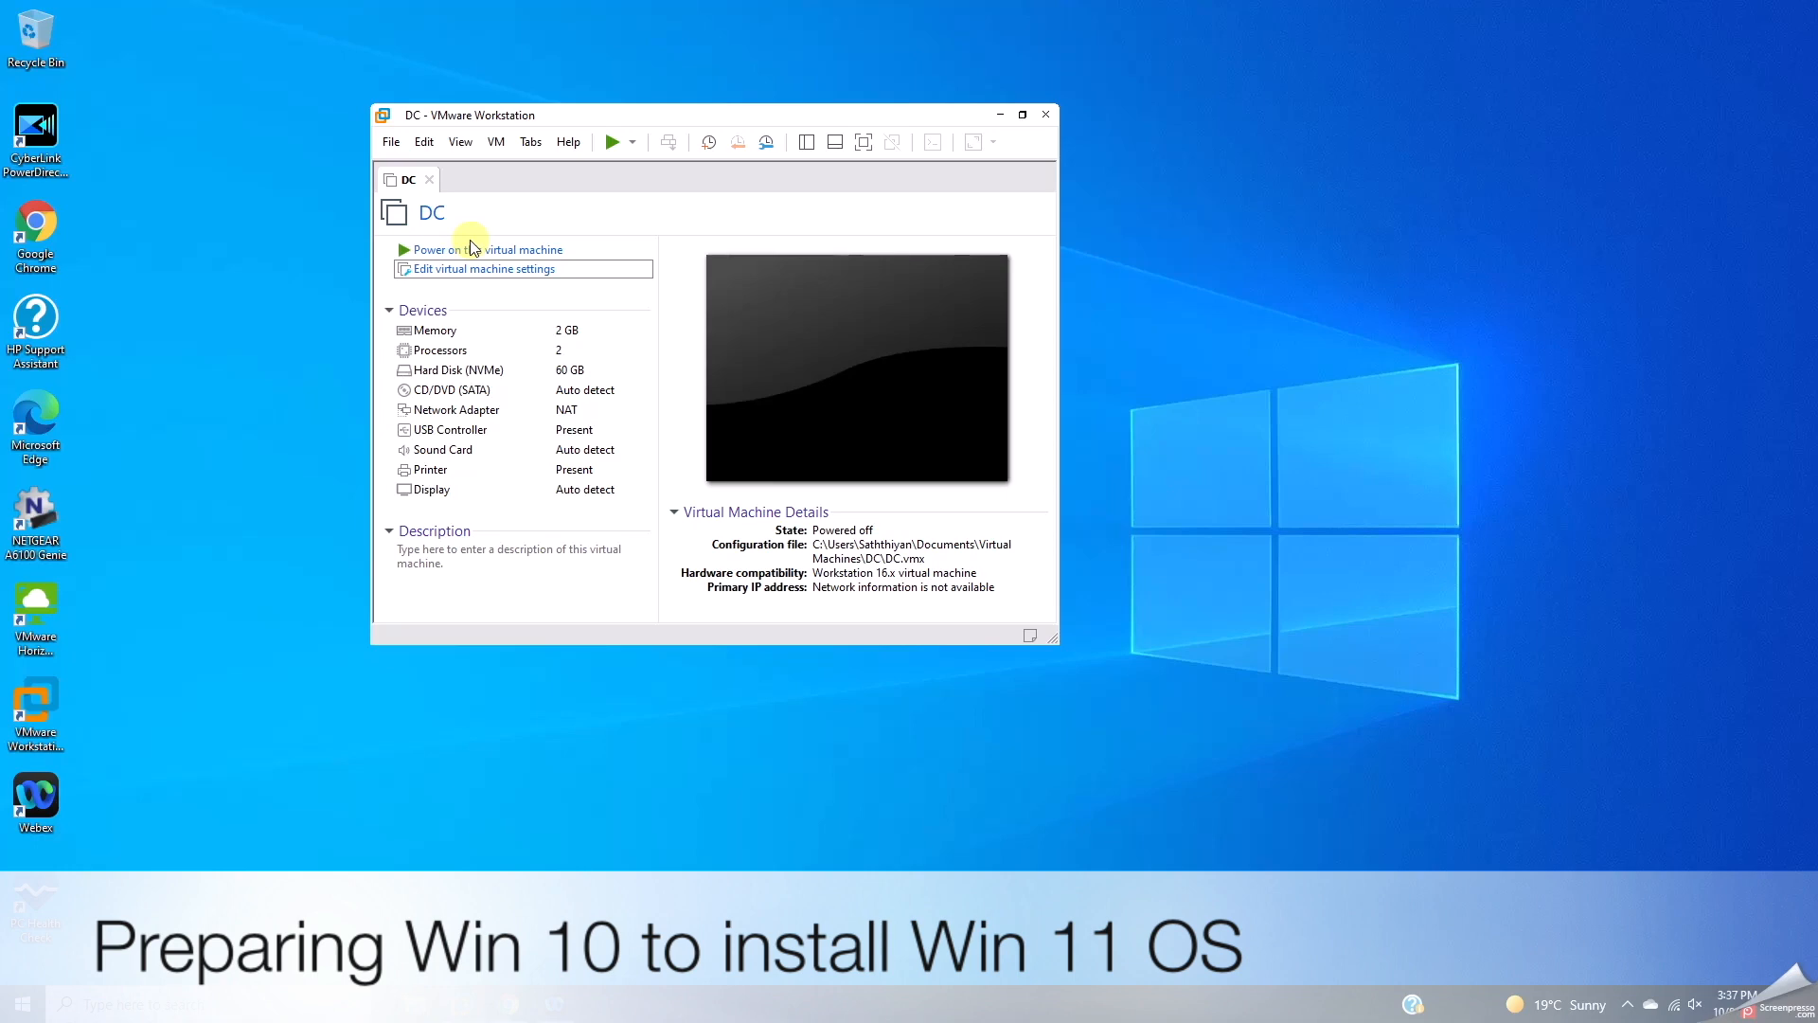
# Step: Start a Custom new virtual machine with Workstation 16.x compatibility from the detected Windows 10 x64 ISO
pyautogui.click(391, 142)
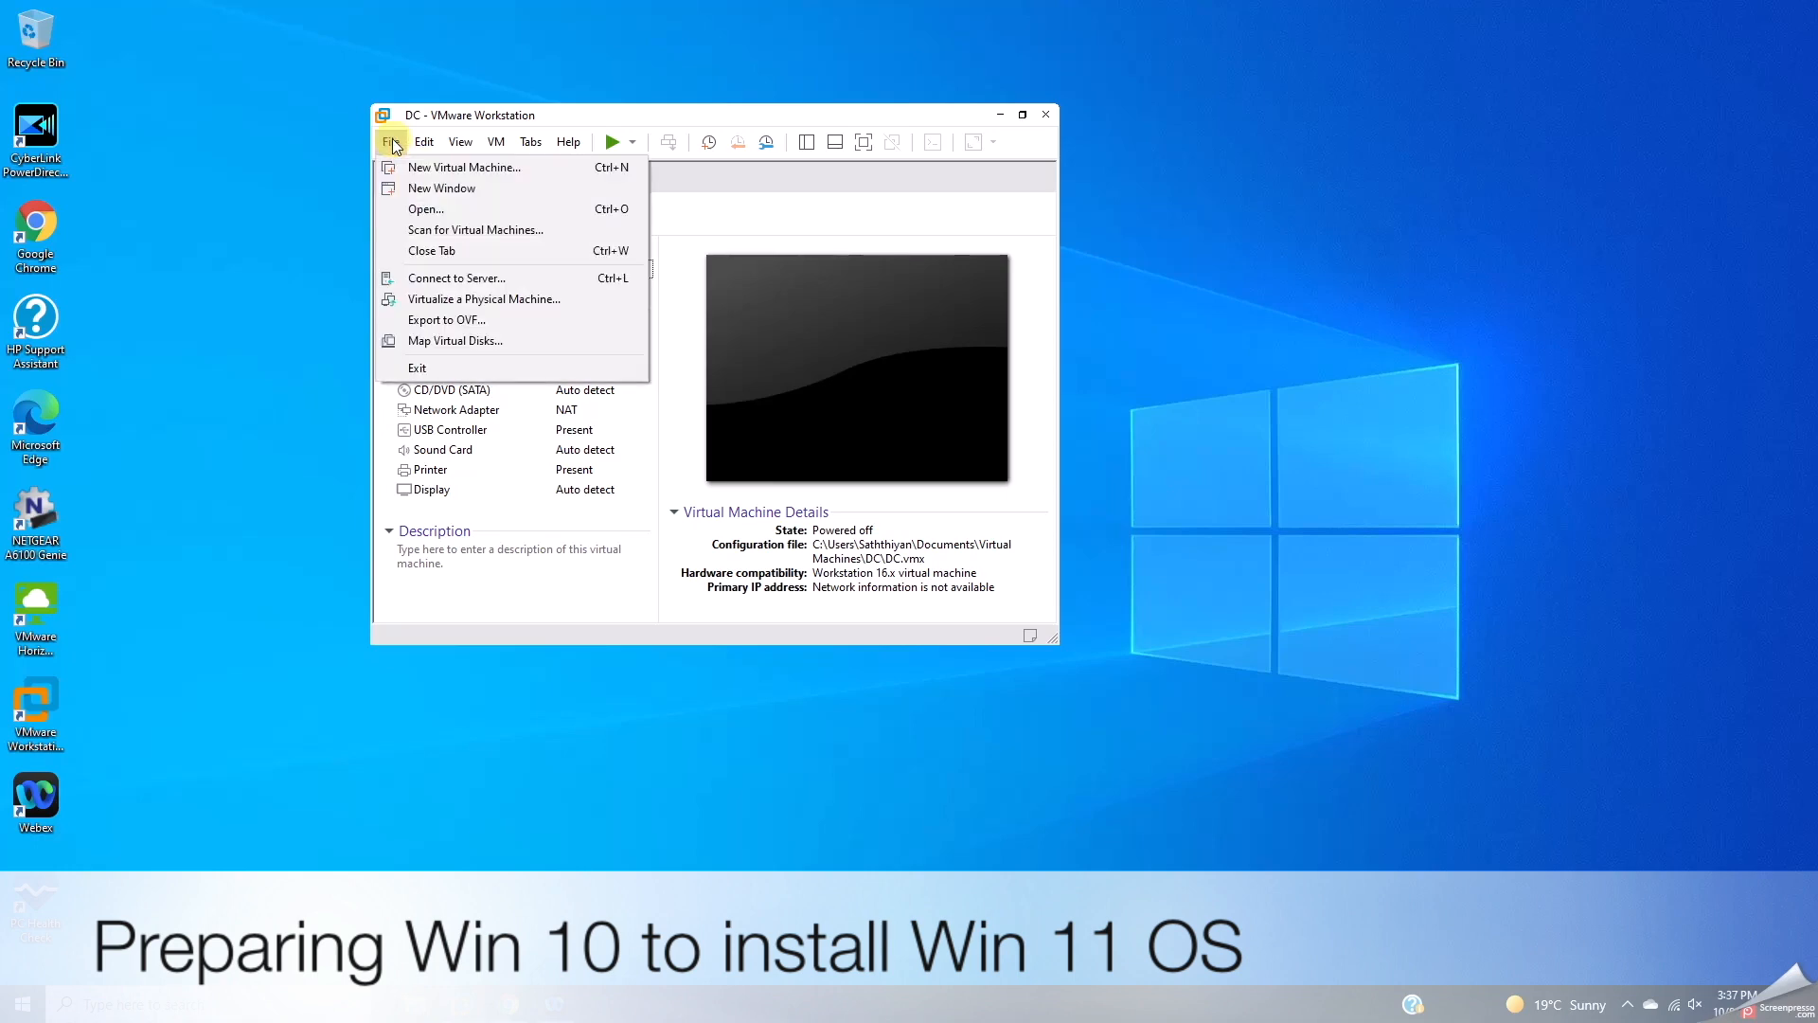
pyautogui.click(405, 167)
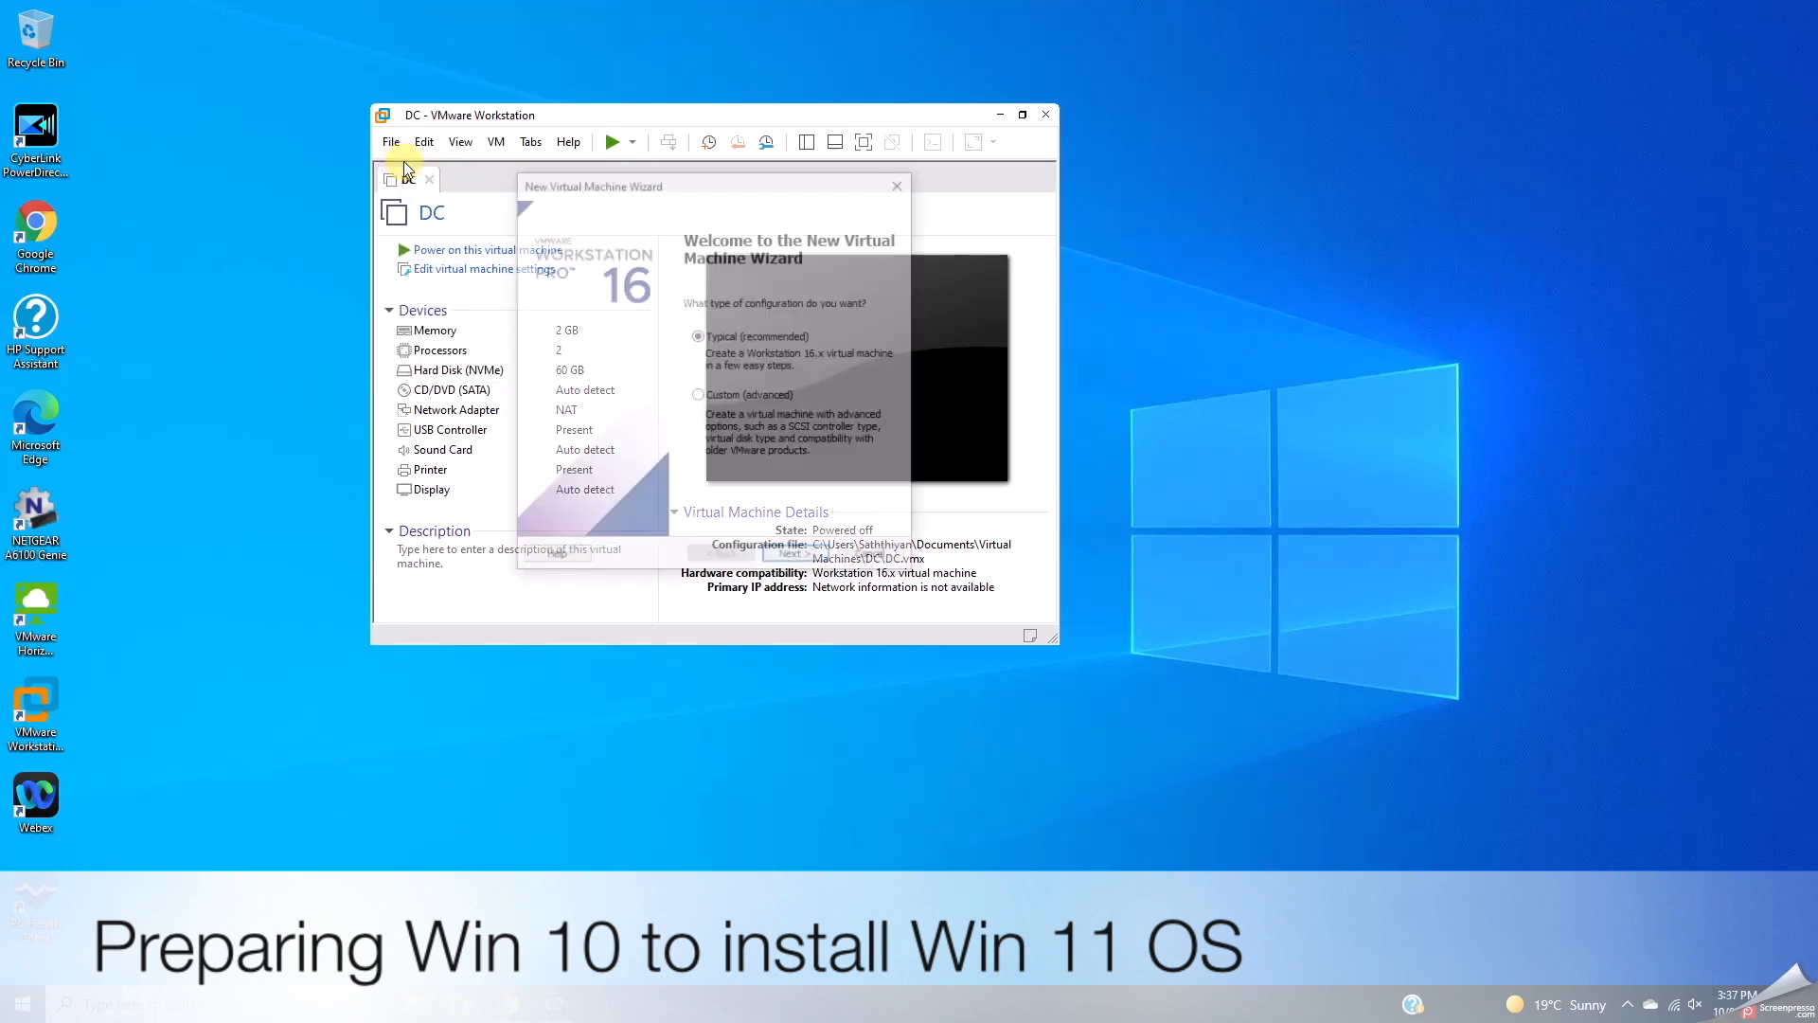
pyautogui.click(708, 398)
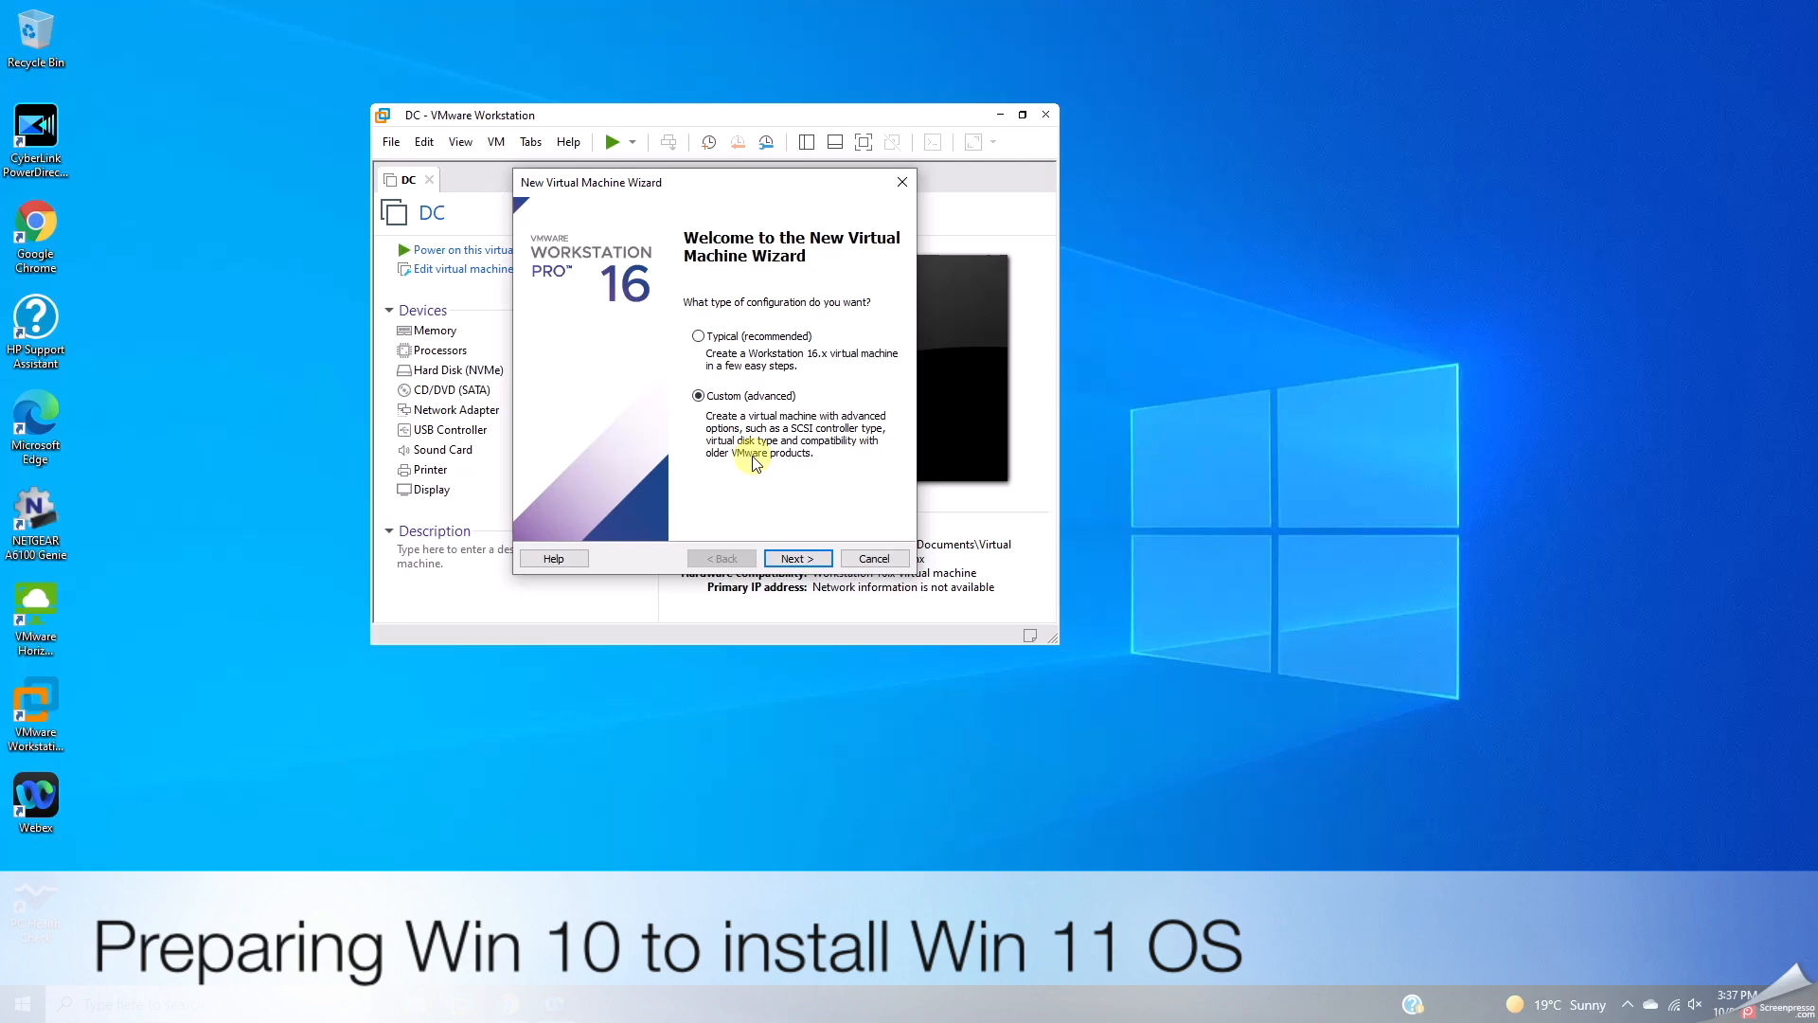
pyautogui.click(796, 560)
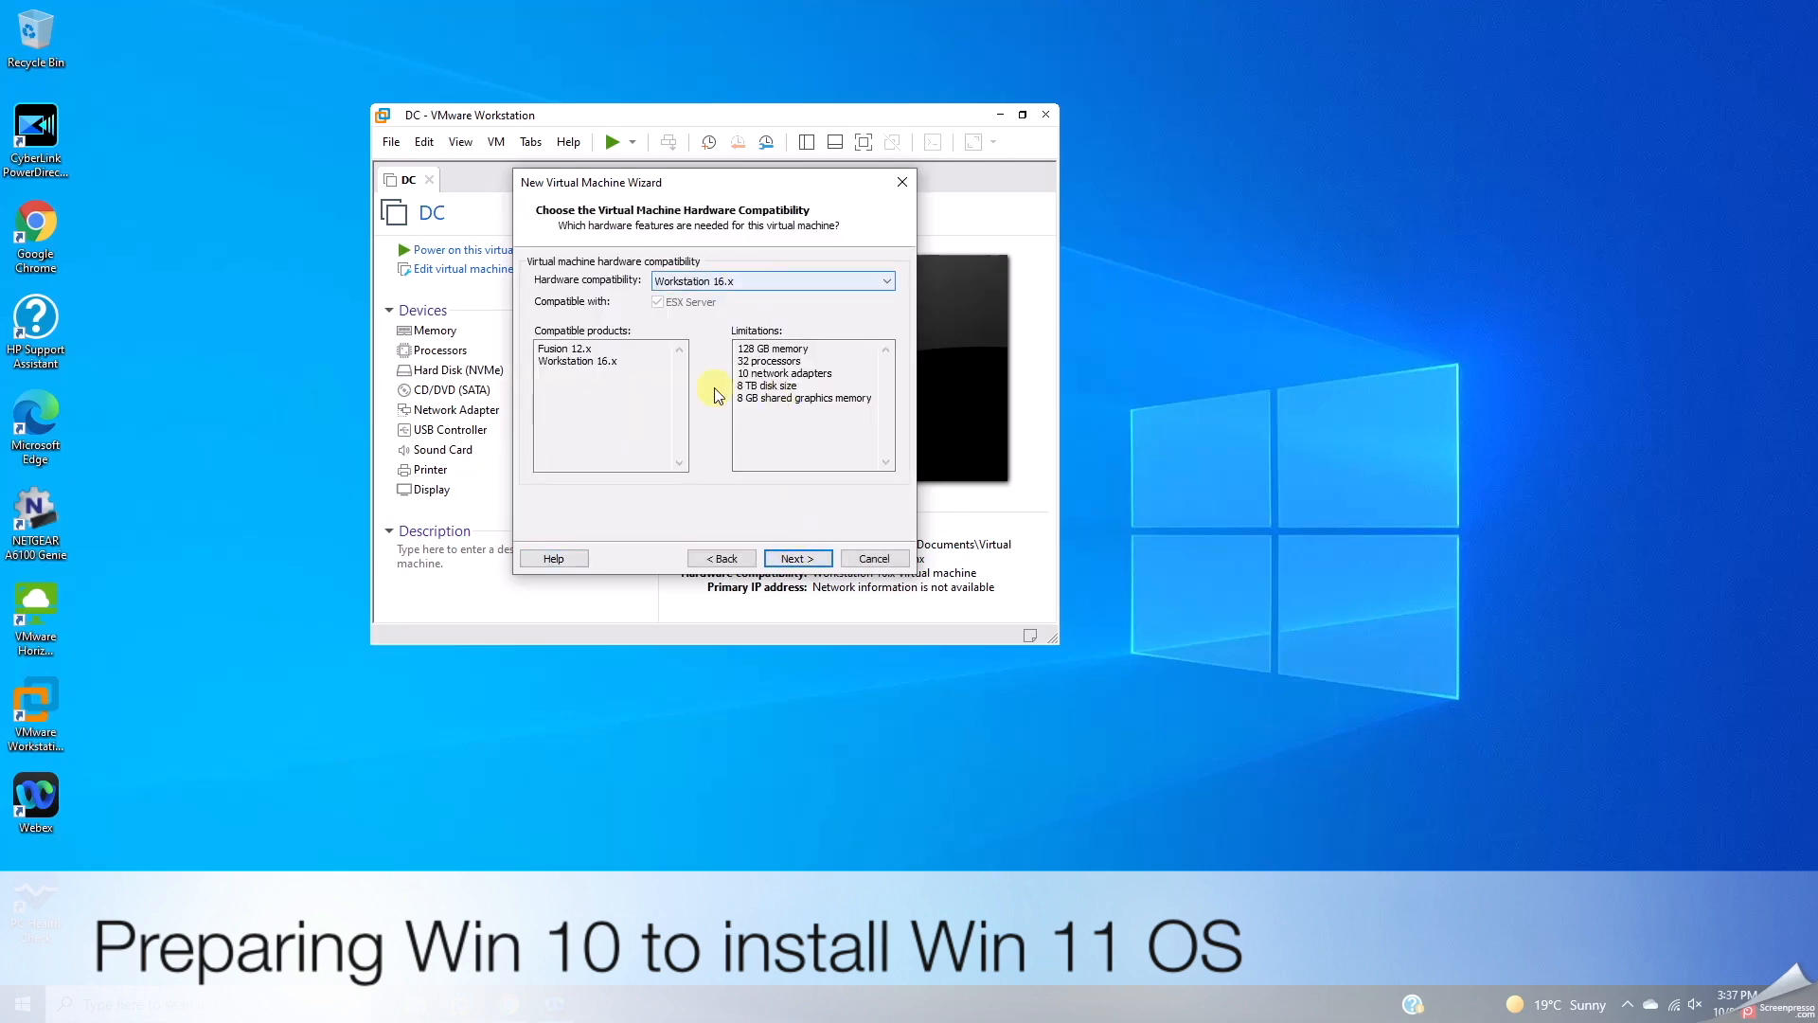
pyautogui.click(800, 559)
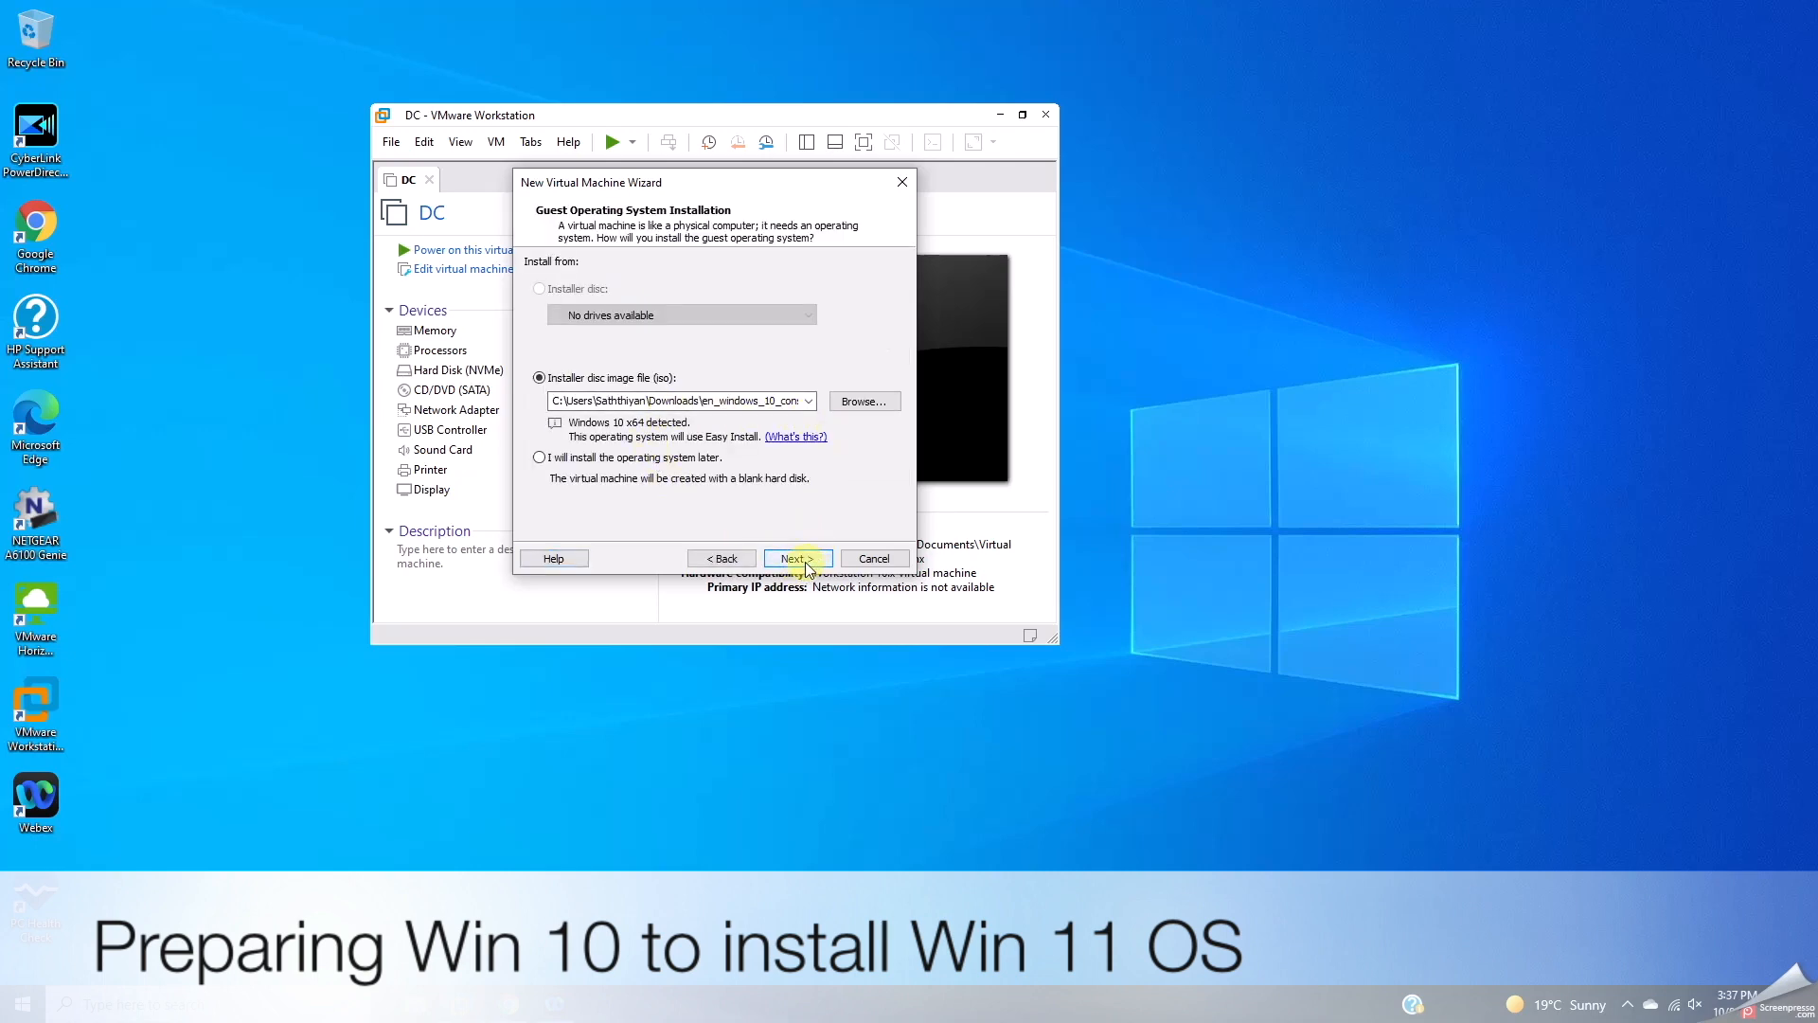
pyautogui.click(806, 564)
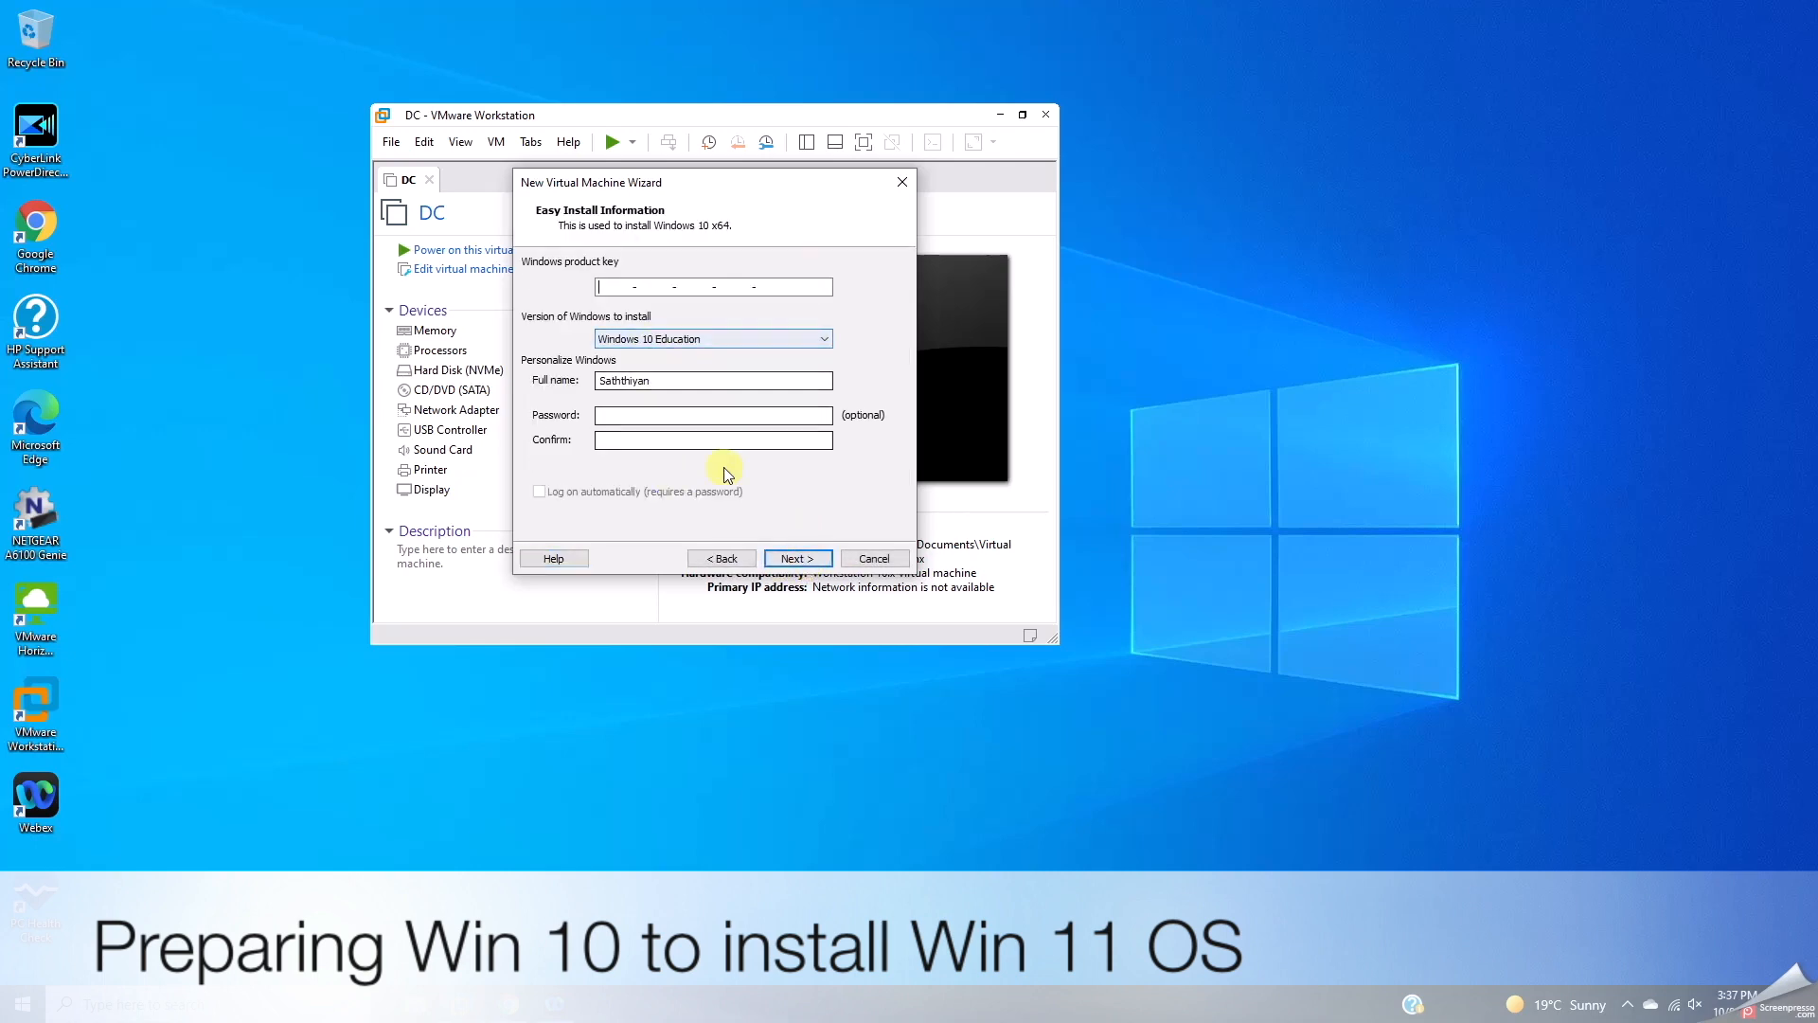
# Step: Enter and confirm the Easy Install account password, then continue
pyautogui.click(613, 419)
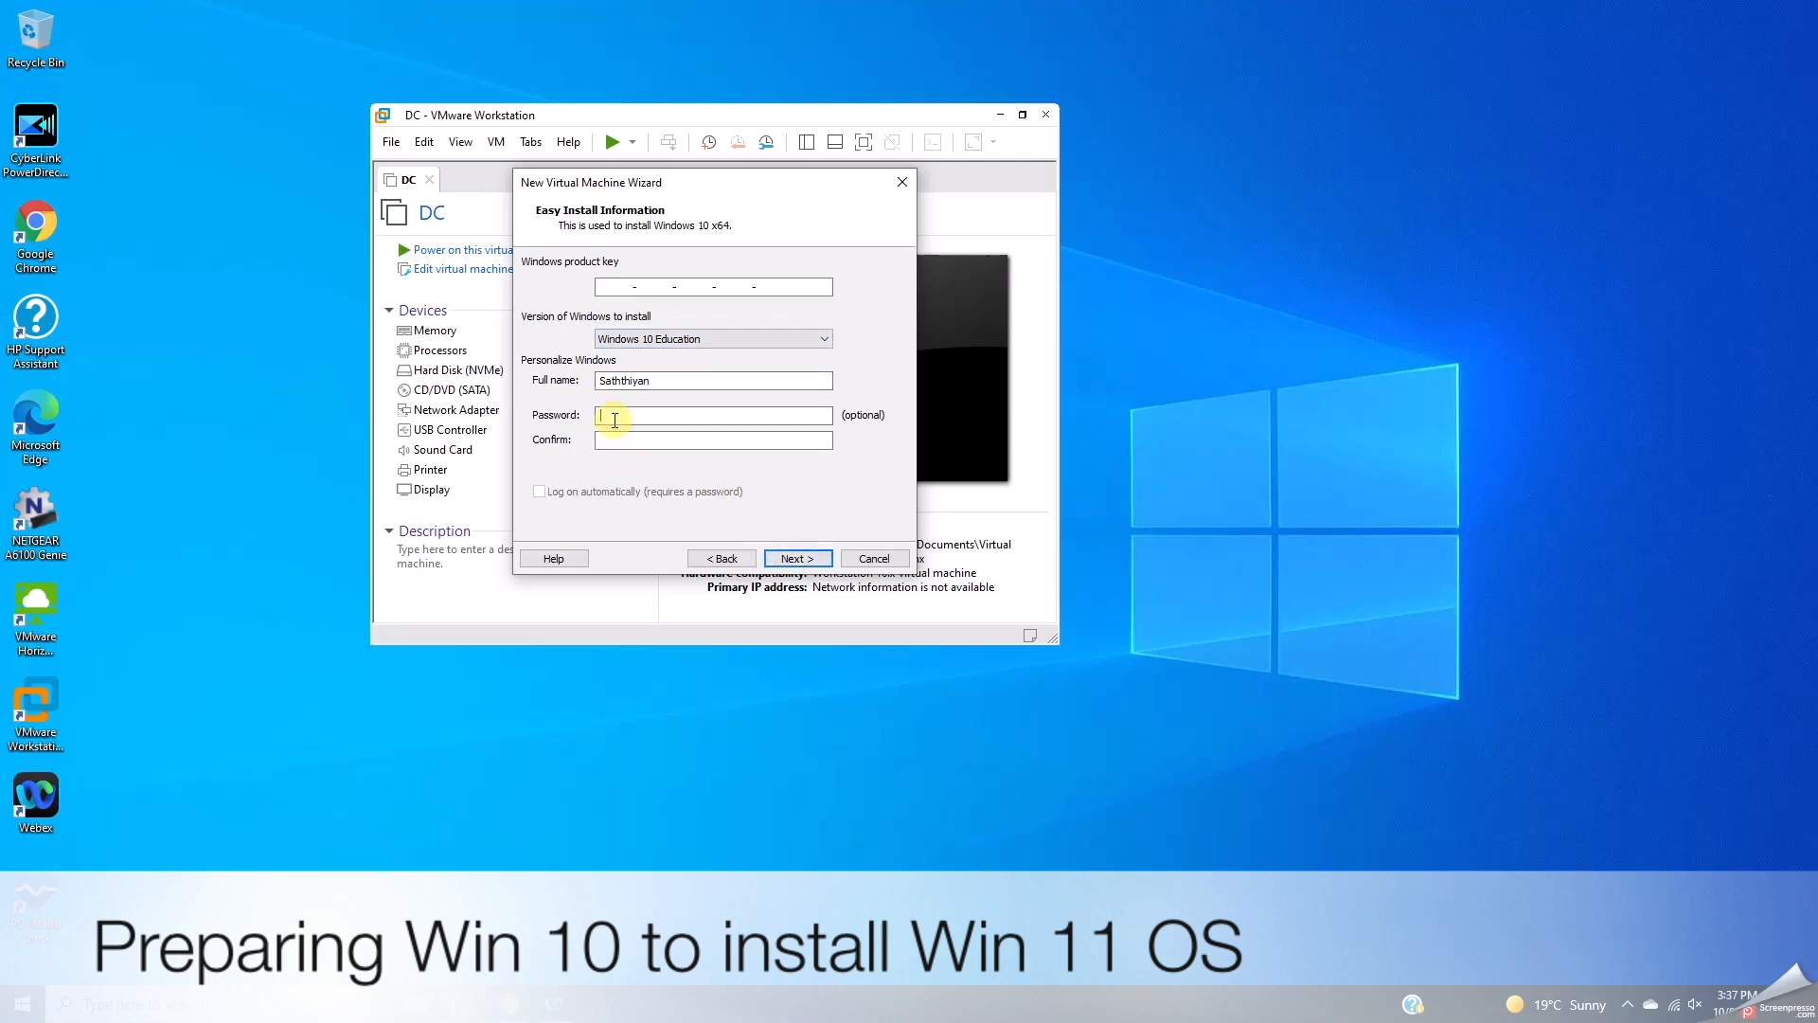
pyautogui.write('12')
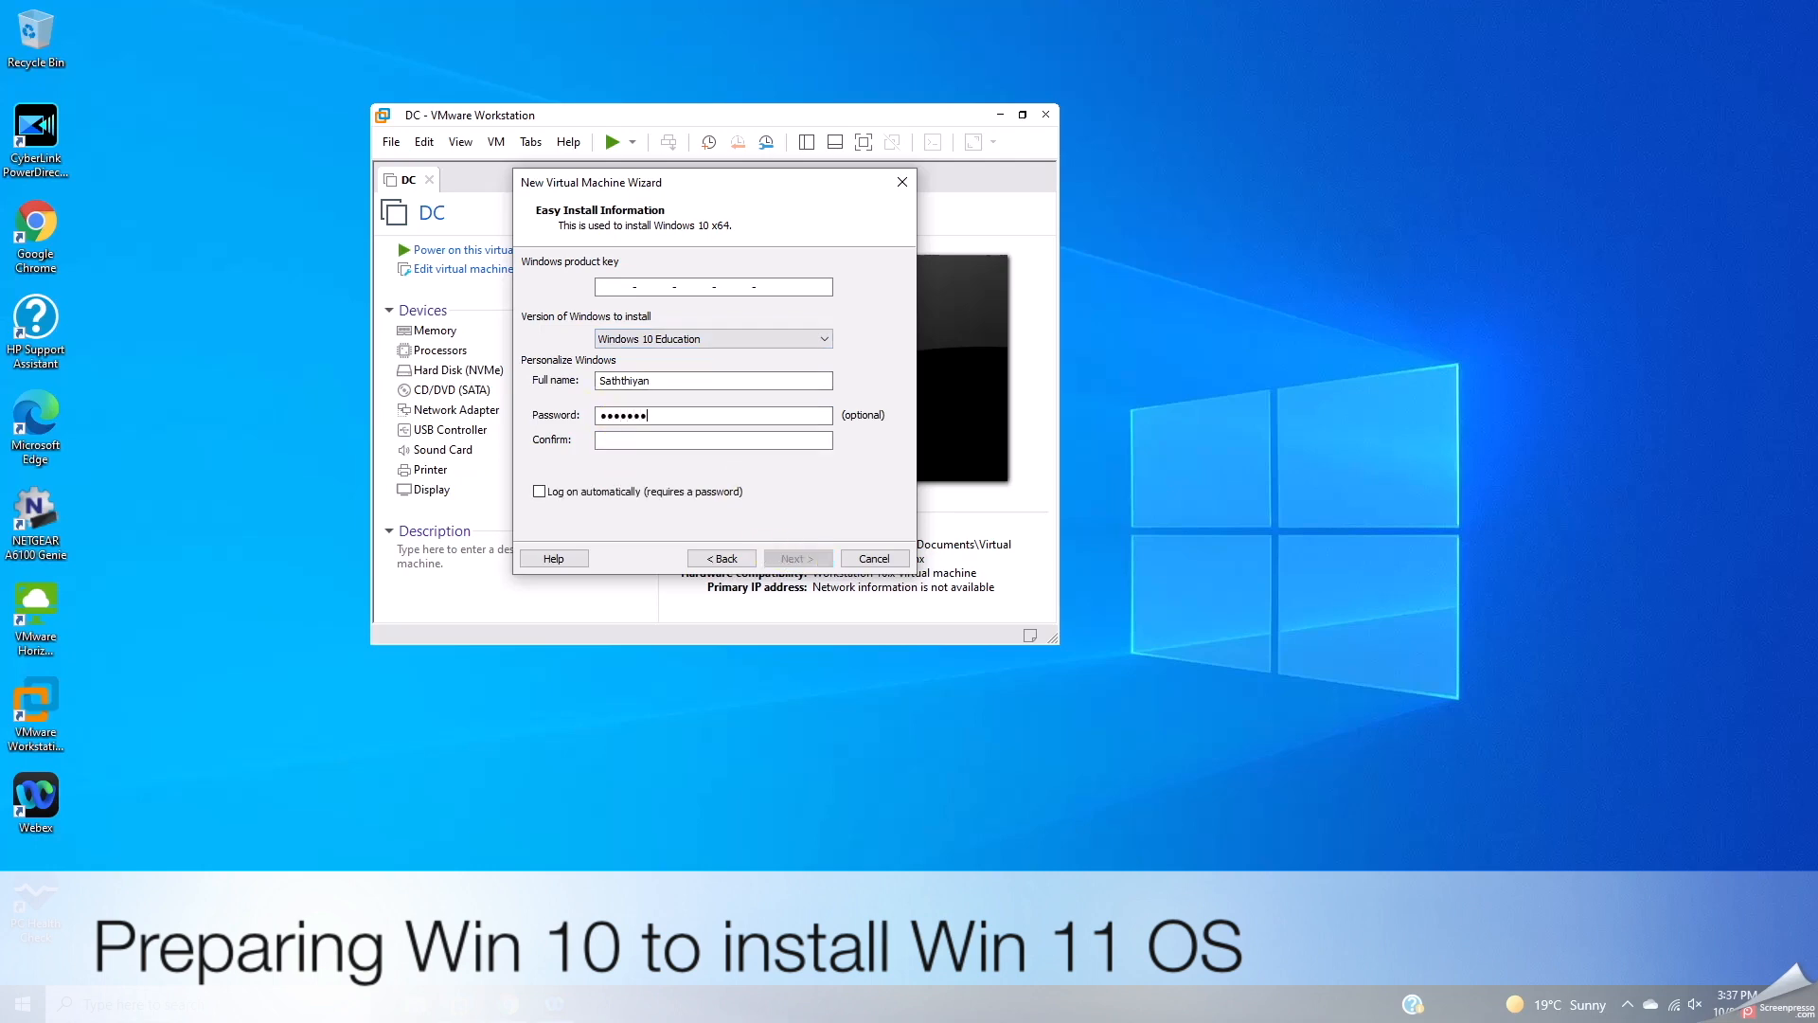
pyautogui.press('Tab')
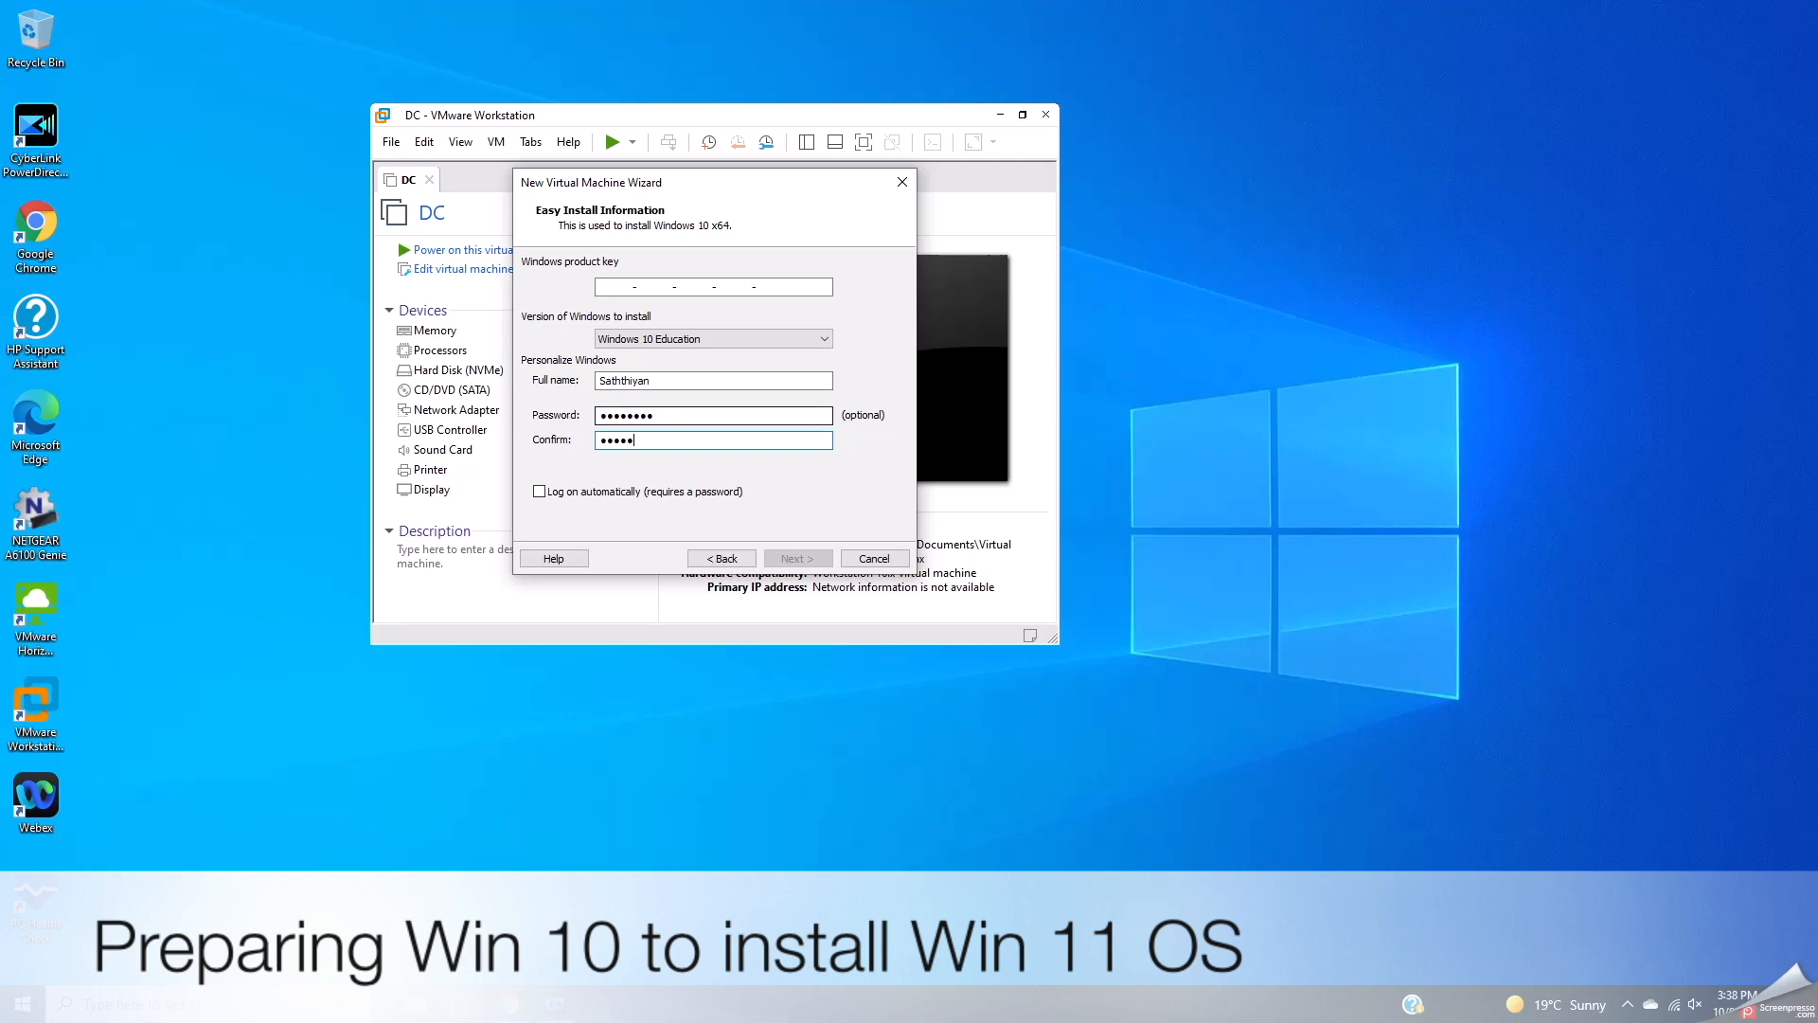
pyautogui.write('8')
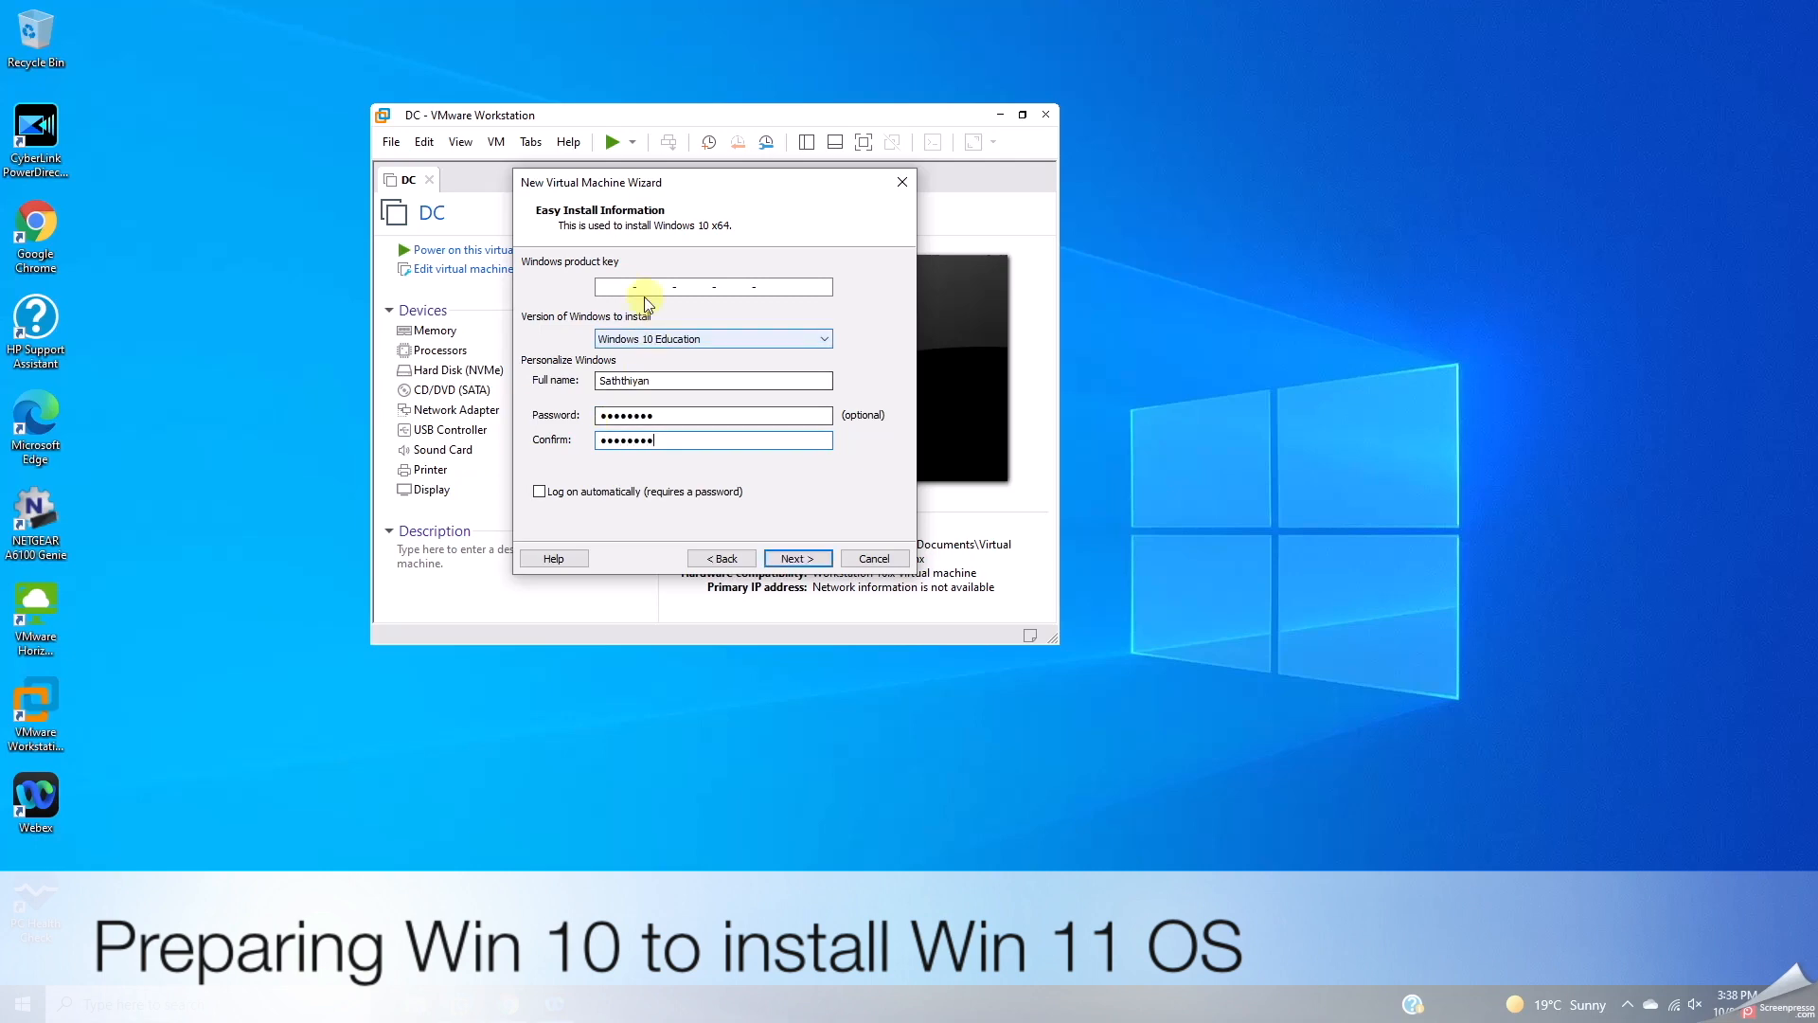
pyautogui.click(807, 564)
pyautogui.click(807, 563)
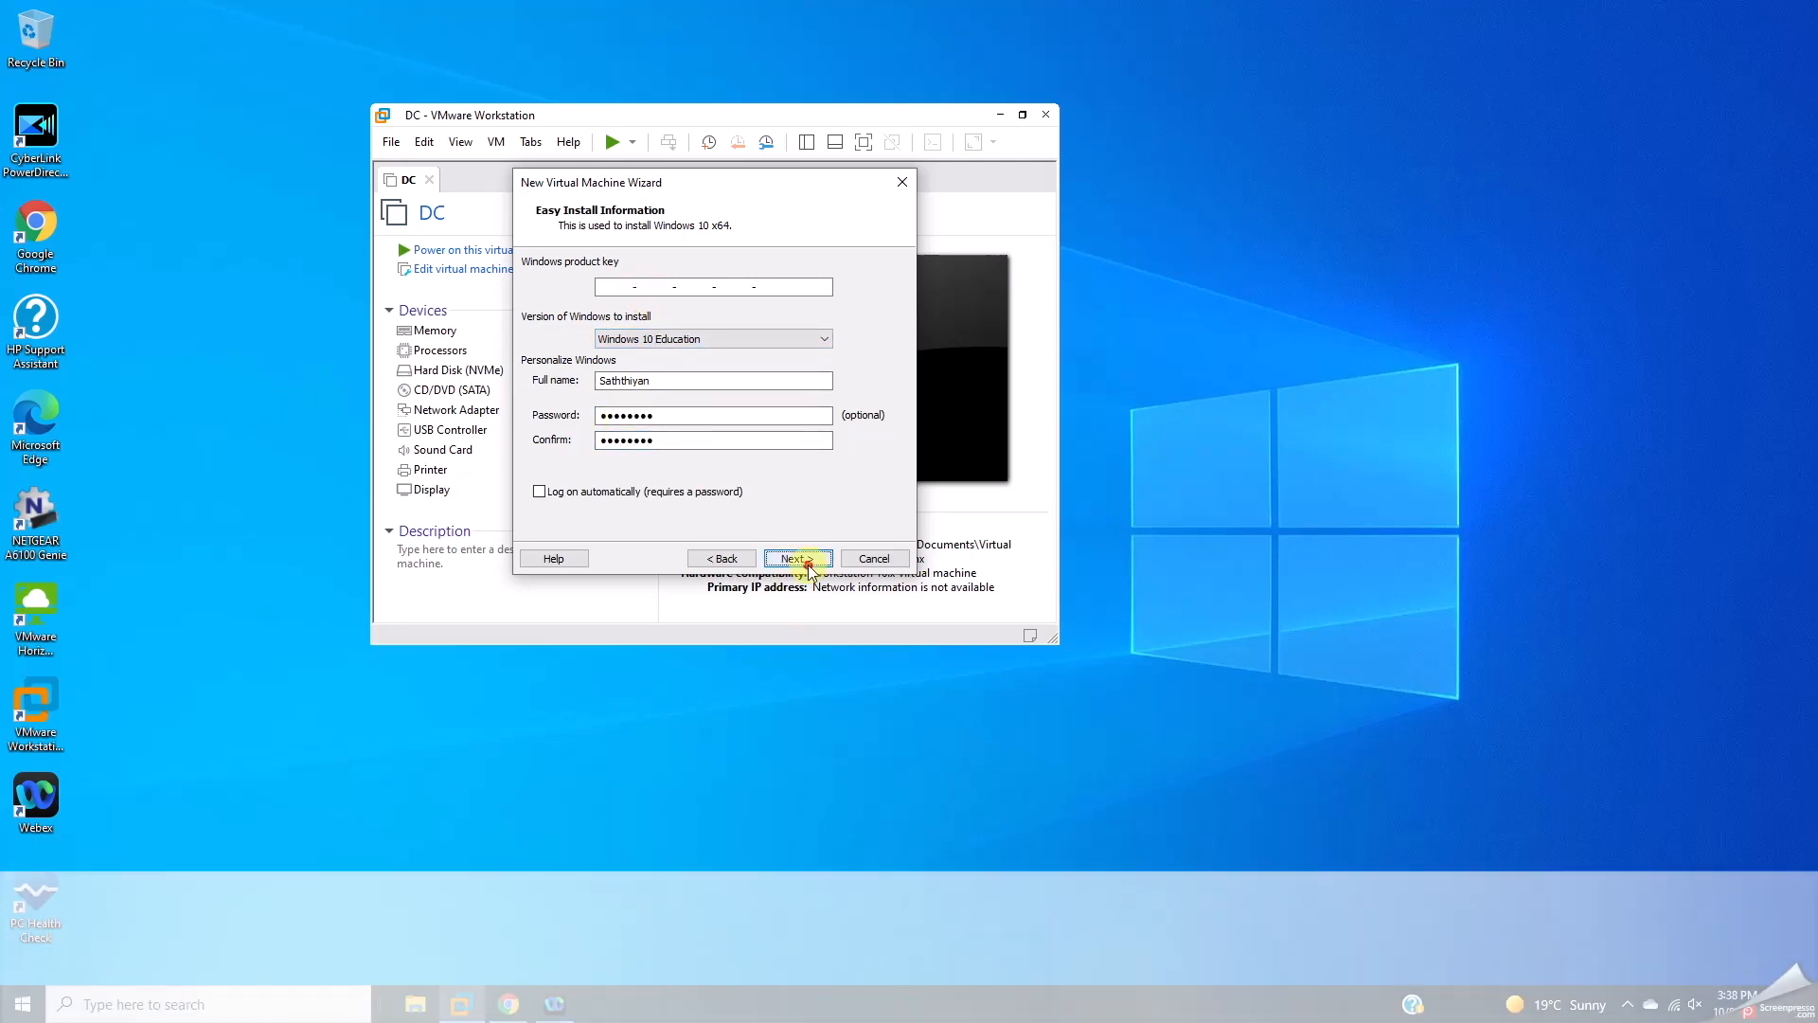
# Step: Skip the product key, name the VM Win11, and enable UEFI Secure Boot
pyautogui.click(756, 428)
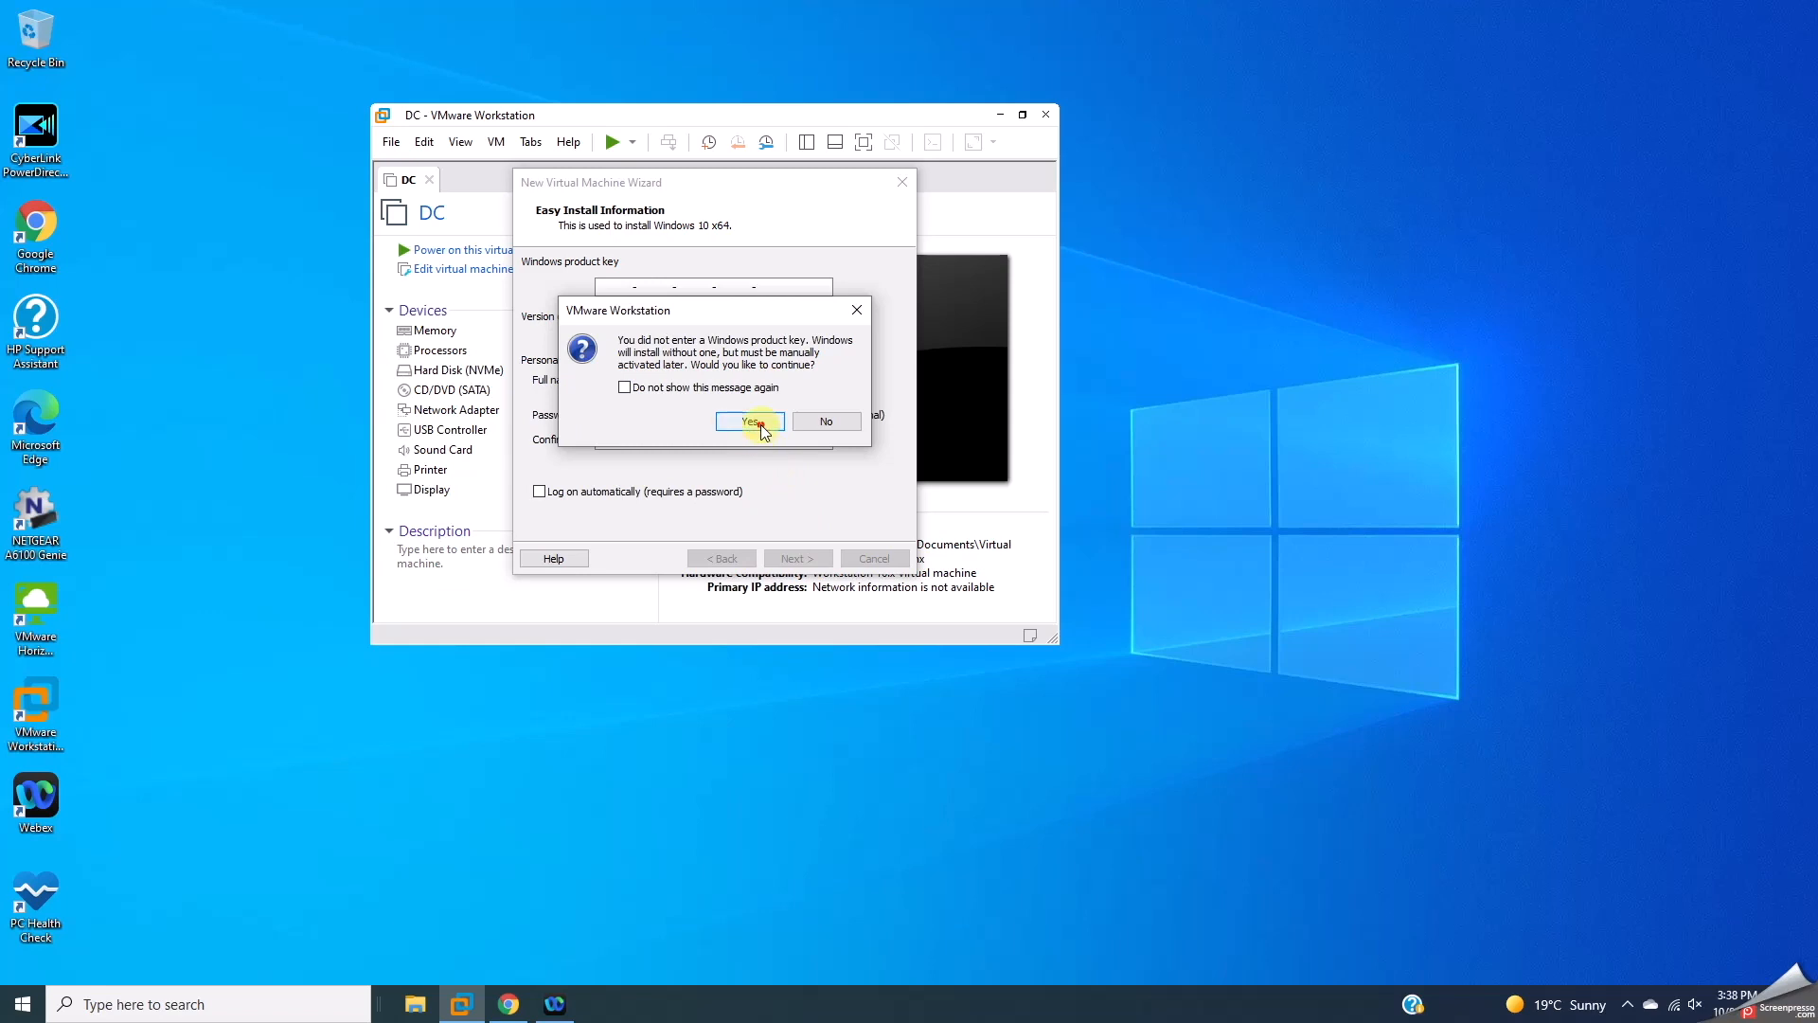
pyautogui.write('Win11')
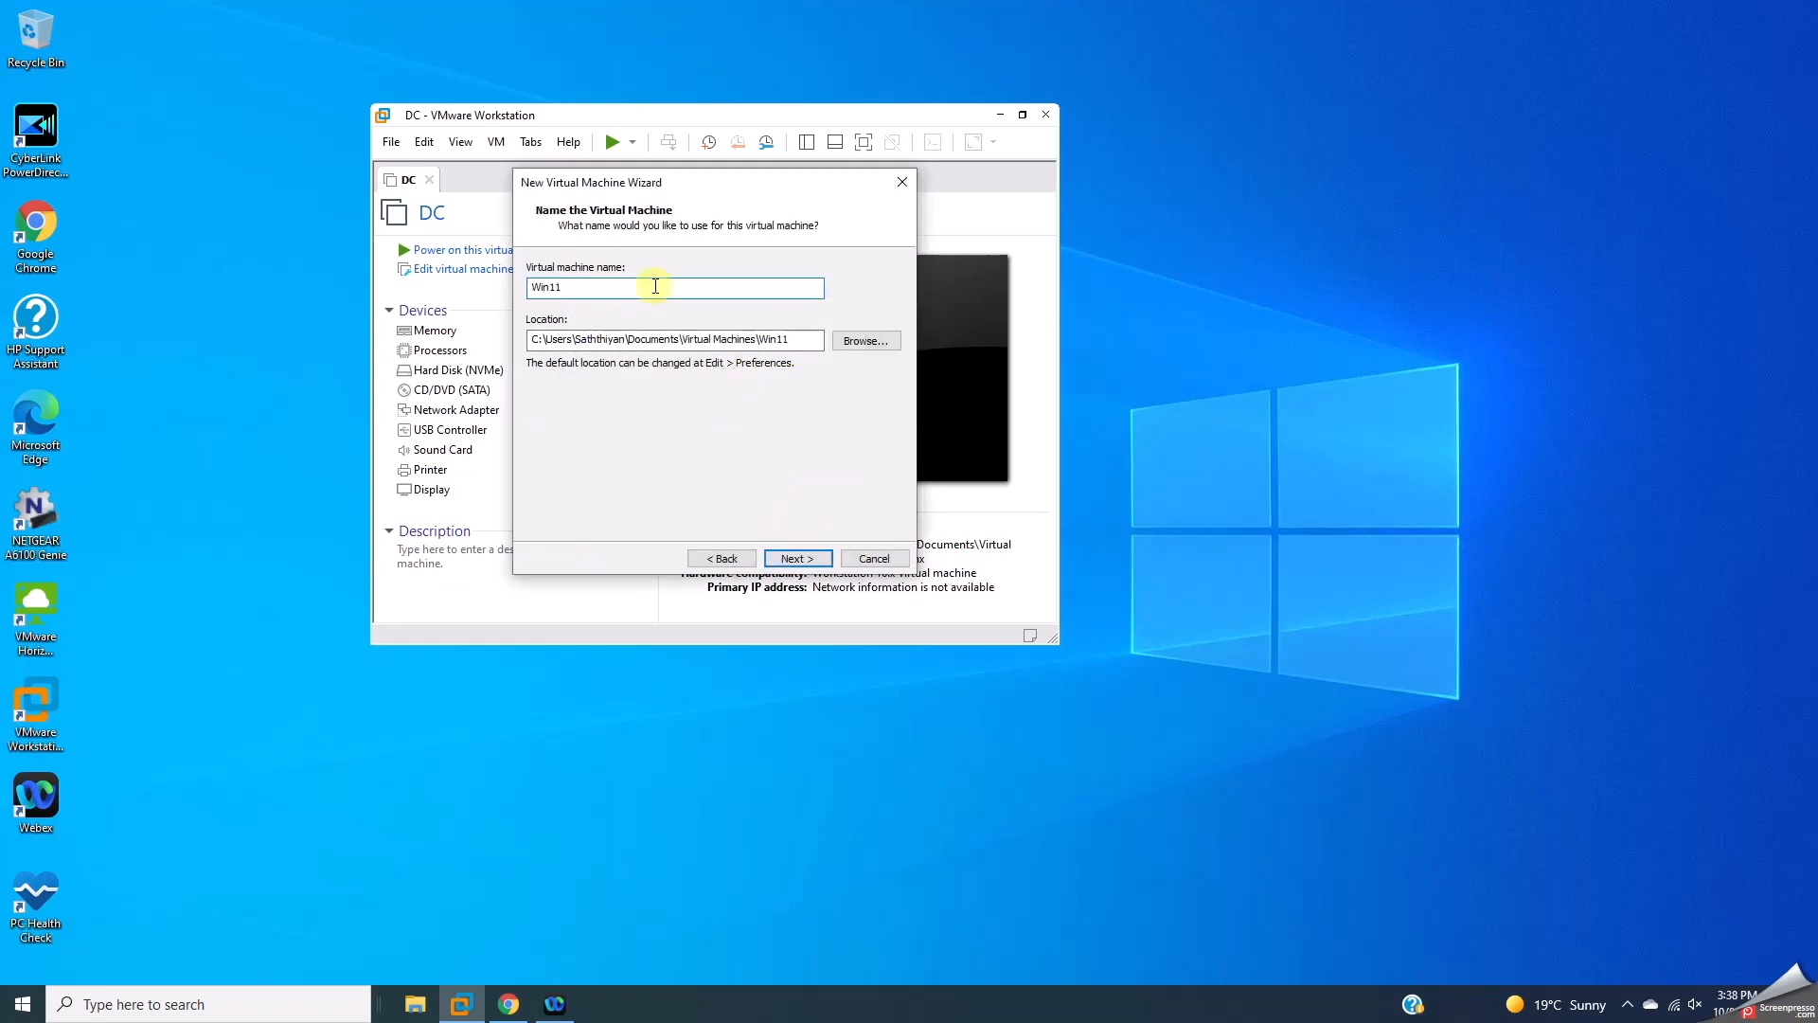
pyautogui.click(800, 558)
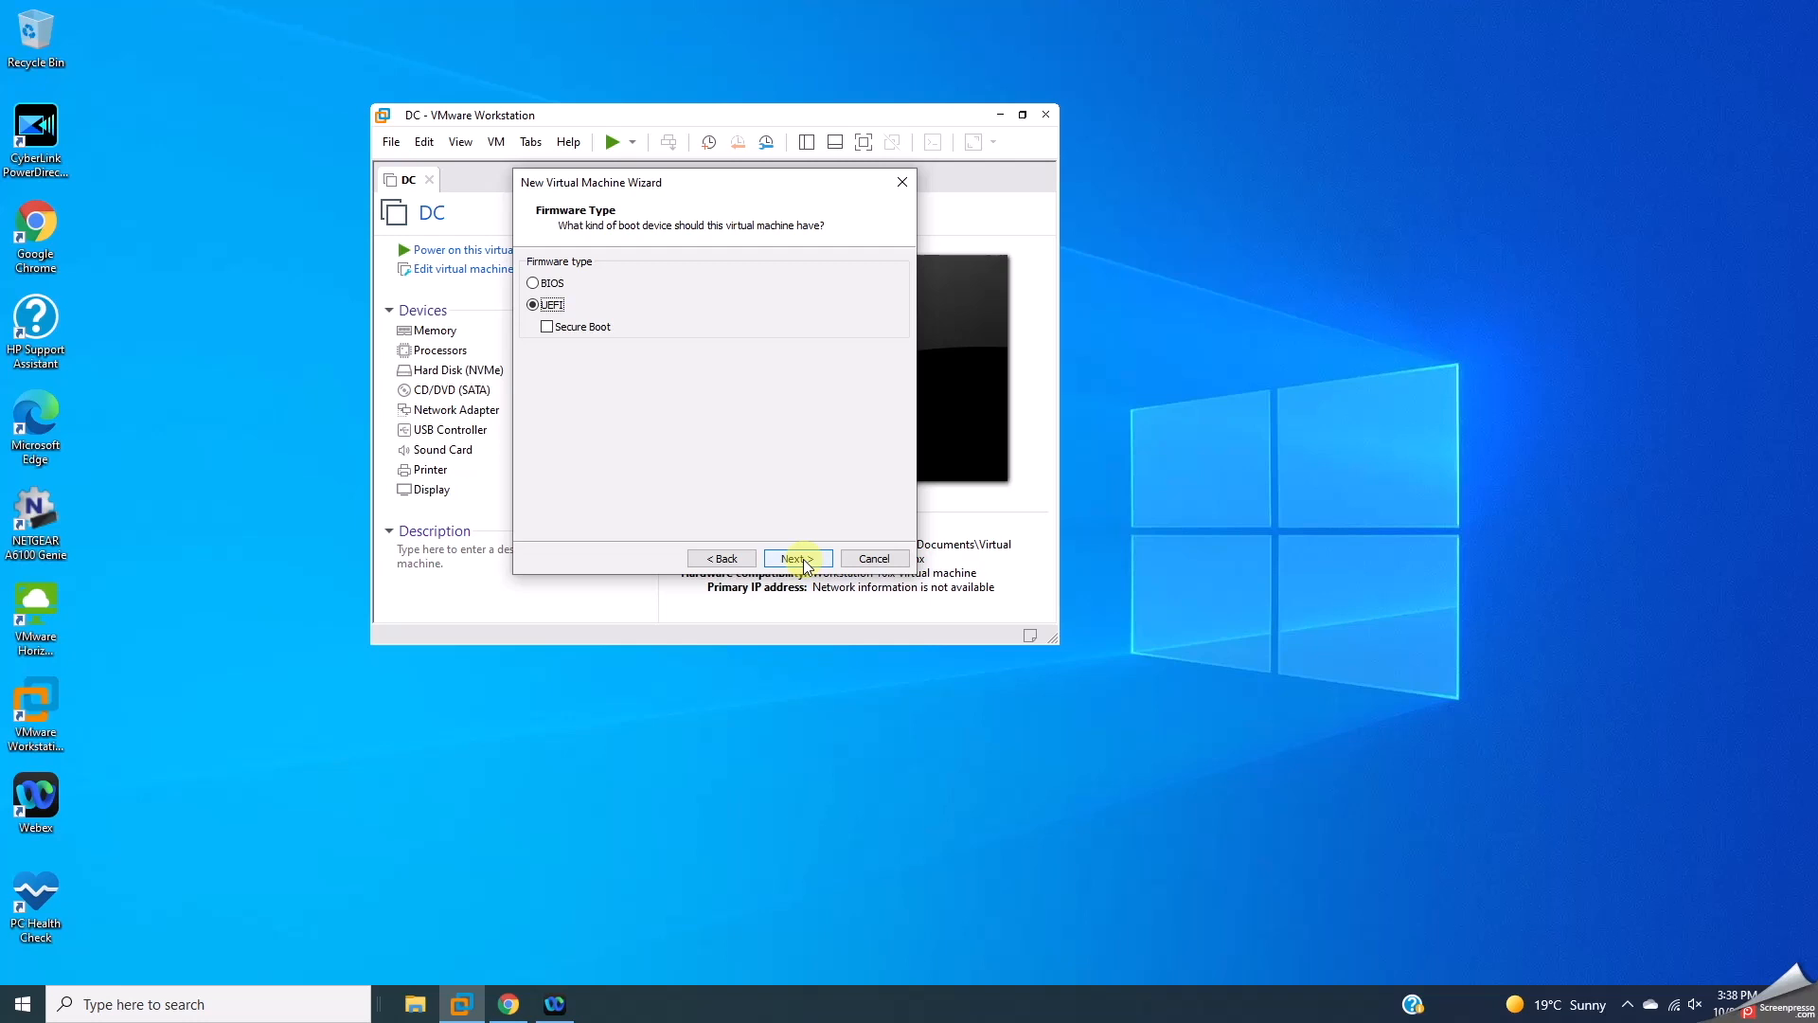
pyautogui.click(547, 325)
pyautogui.click(795, 558)
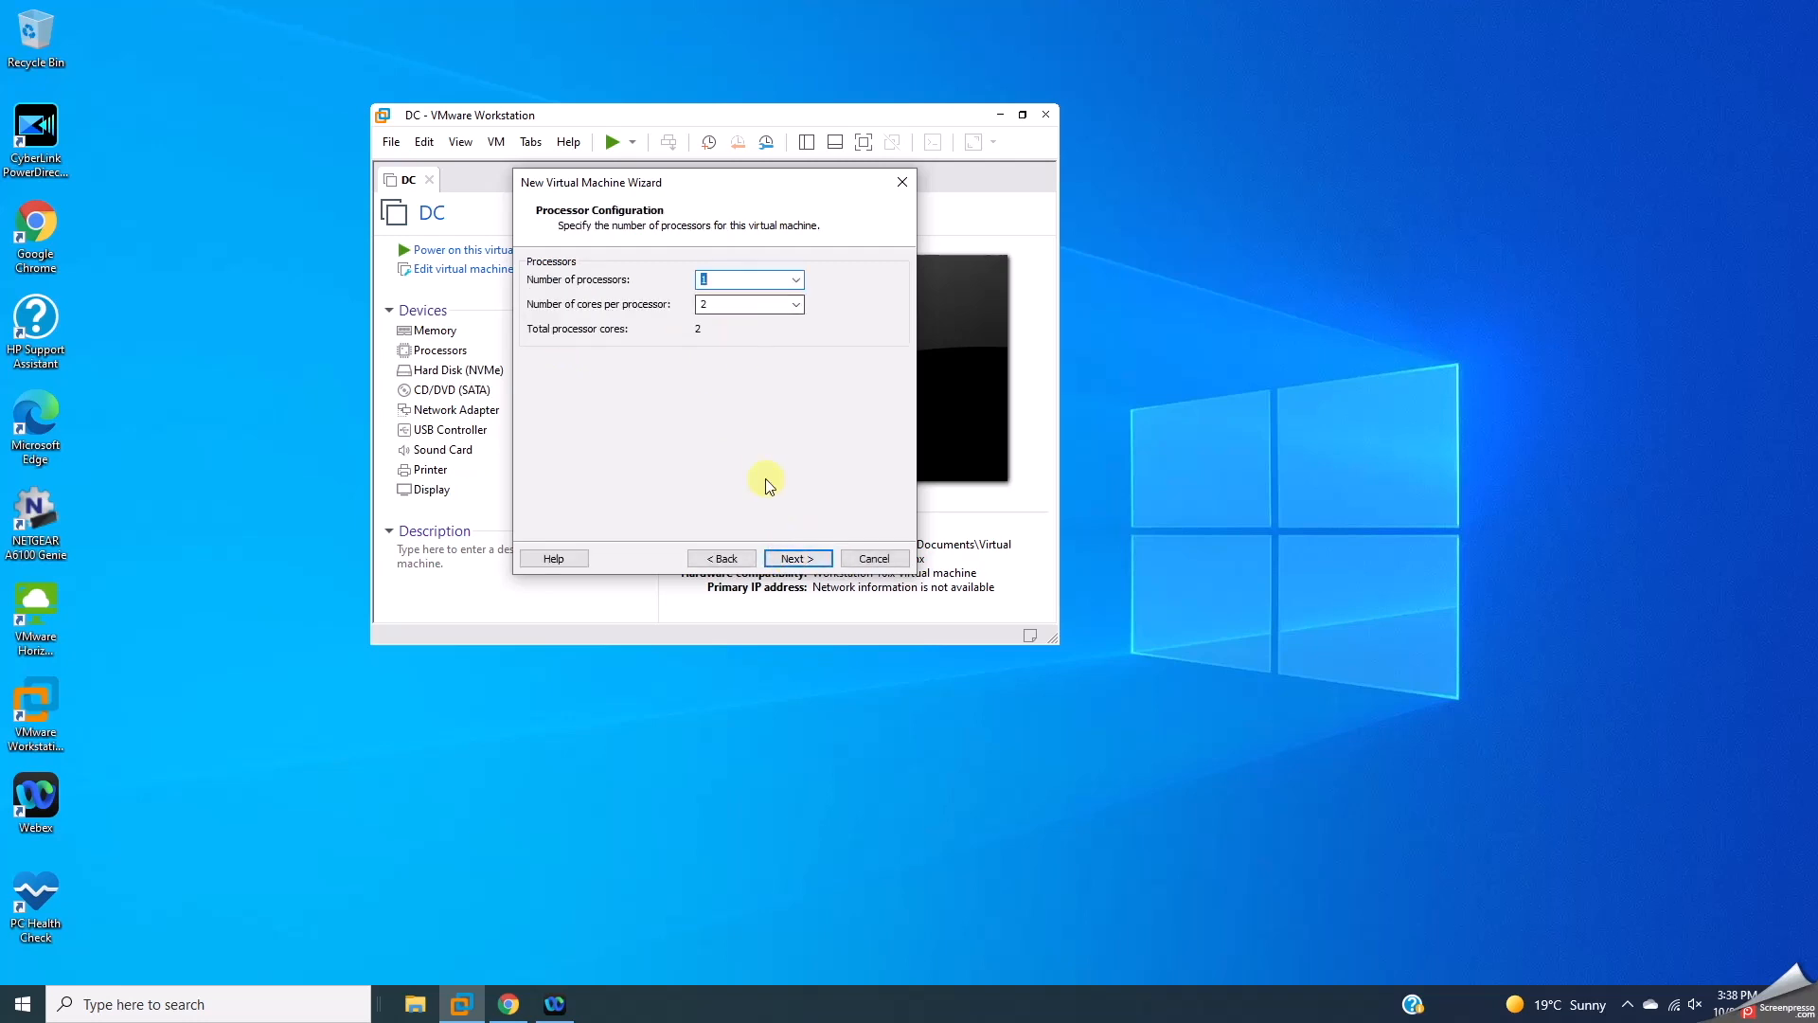
# Step: Keep two processor cores and set the memory to 8192 MB
pyautogui.click(786, 557)
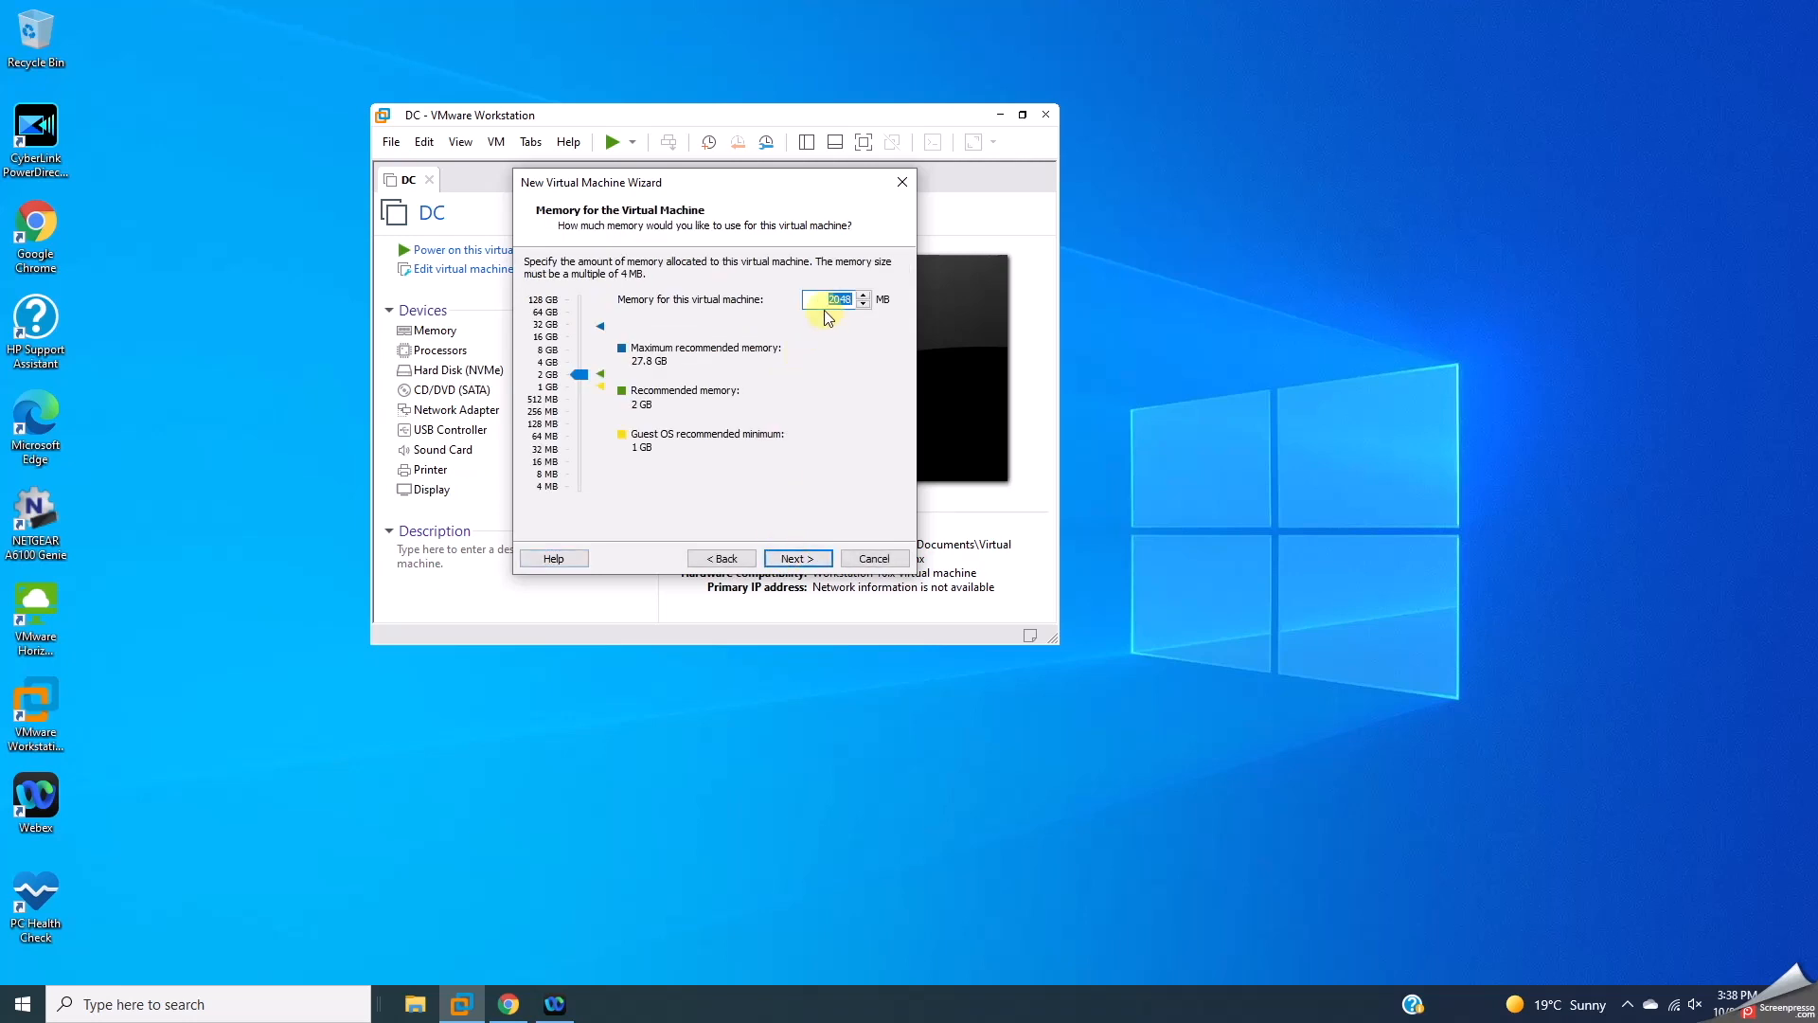
pyautogui.press('Up')
pyautogui.doubleClick(834, 300)
pyautogui.write('8192')
pyautogui.click(795, 560)
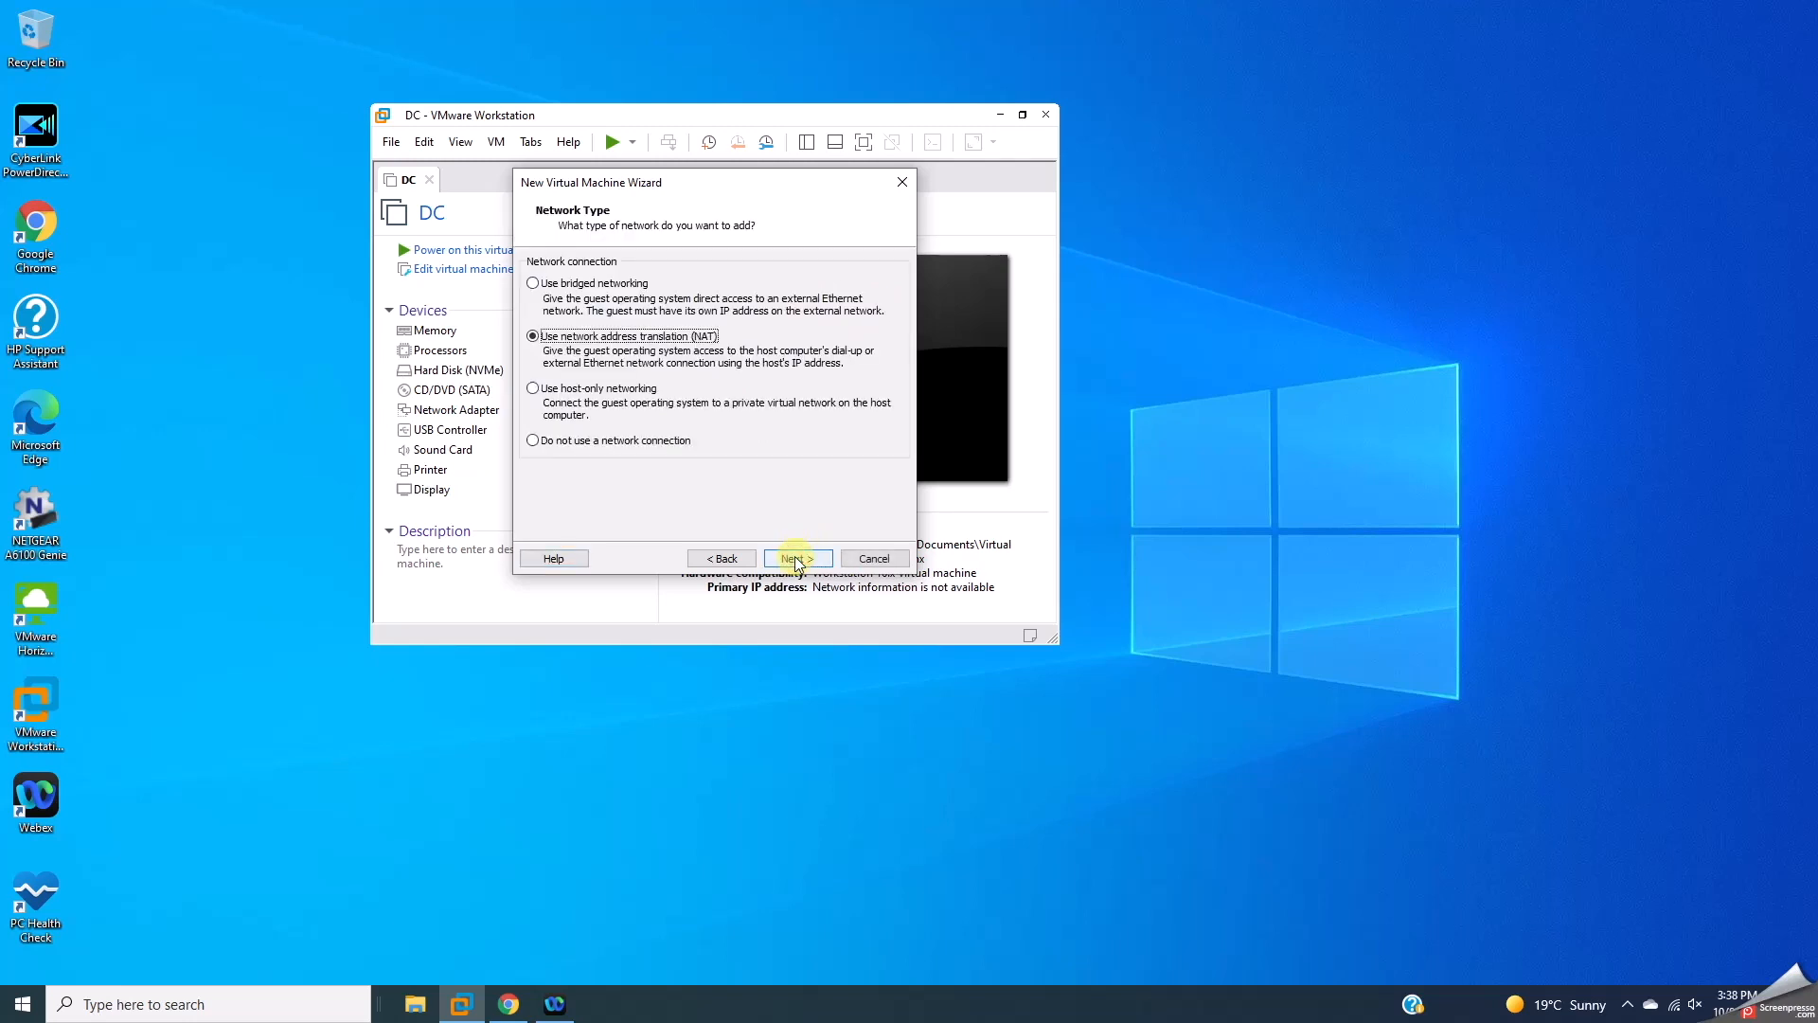
# Step: Keep NAT and LSI Logic SAS defaults, create a new 70 GB Win11.vmdk disk, and finish
pyautogui.click(795, 559)
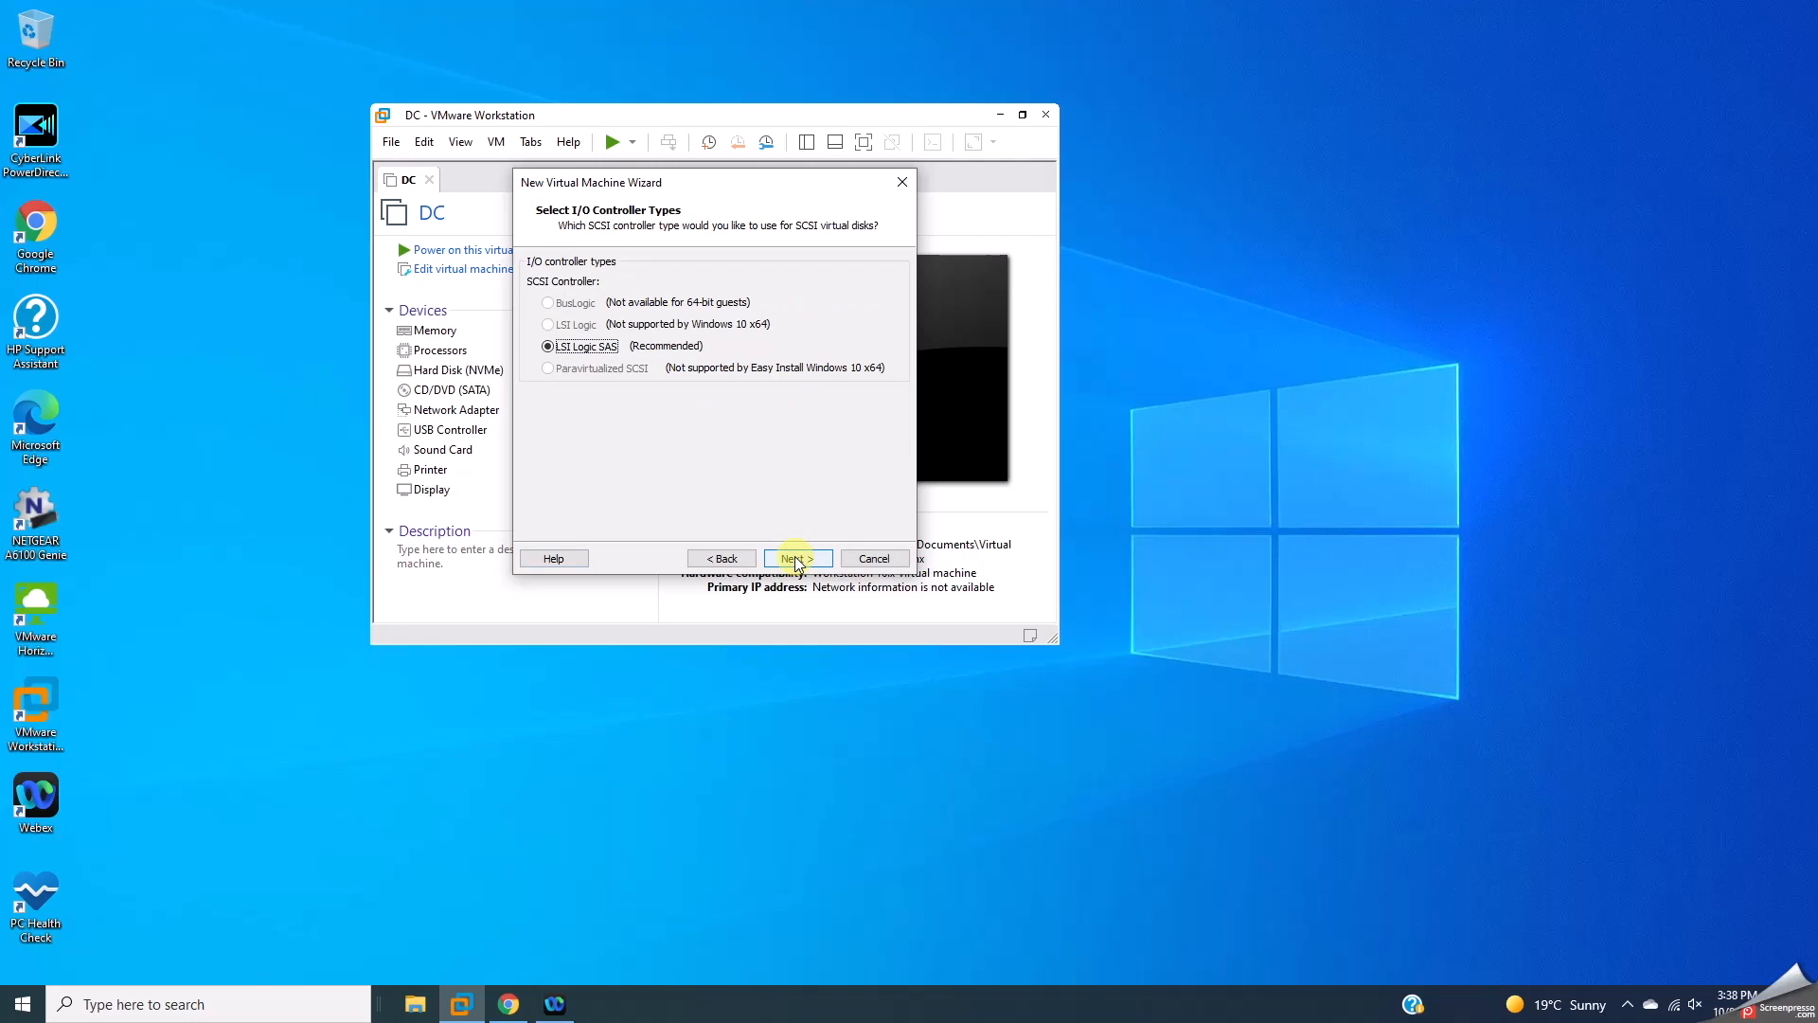
pyautogui.click(796, 559)
pyautogui.click(797, 559)
pyautogui.click(795, 557)
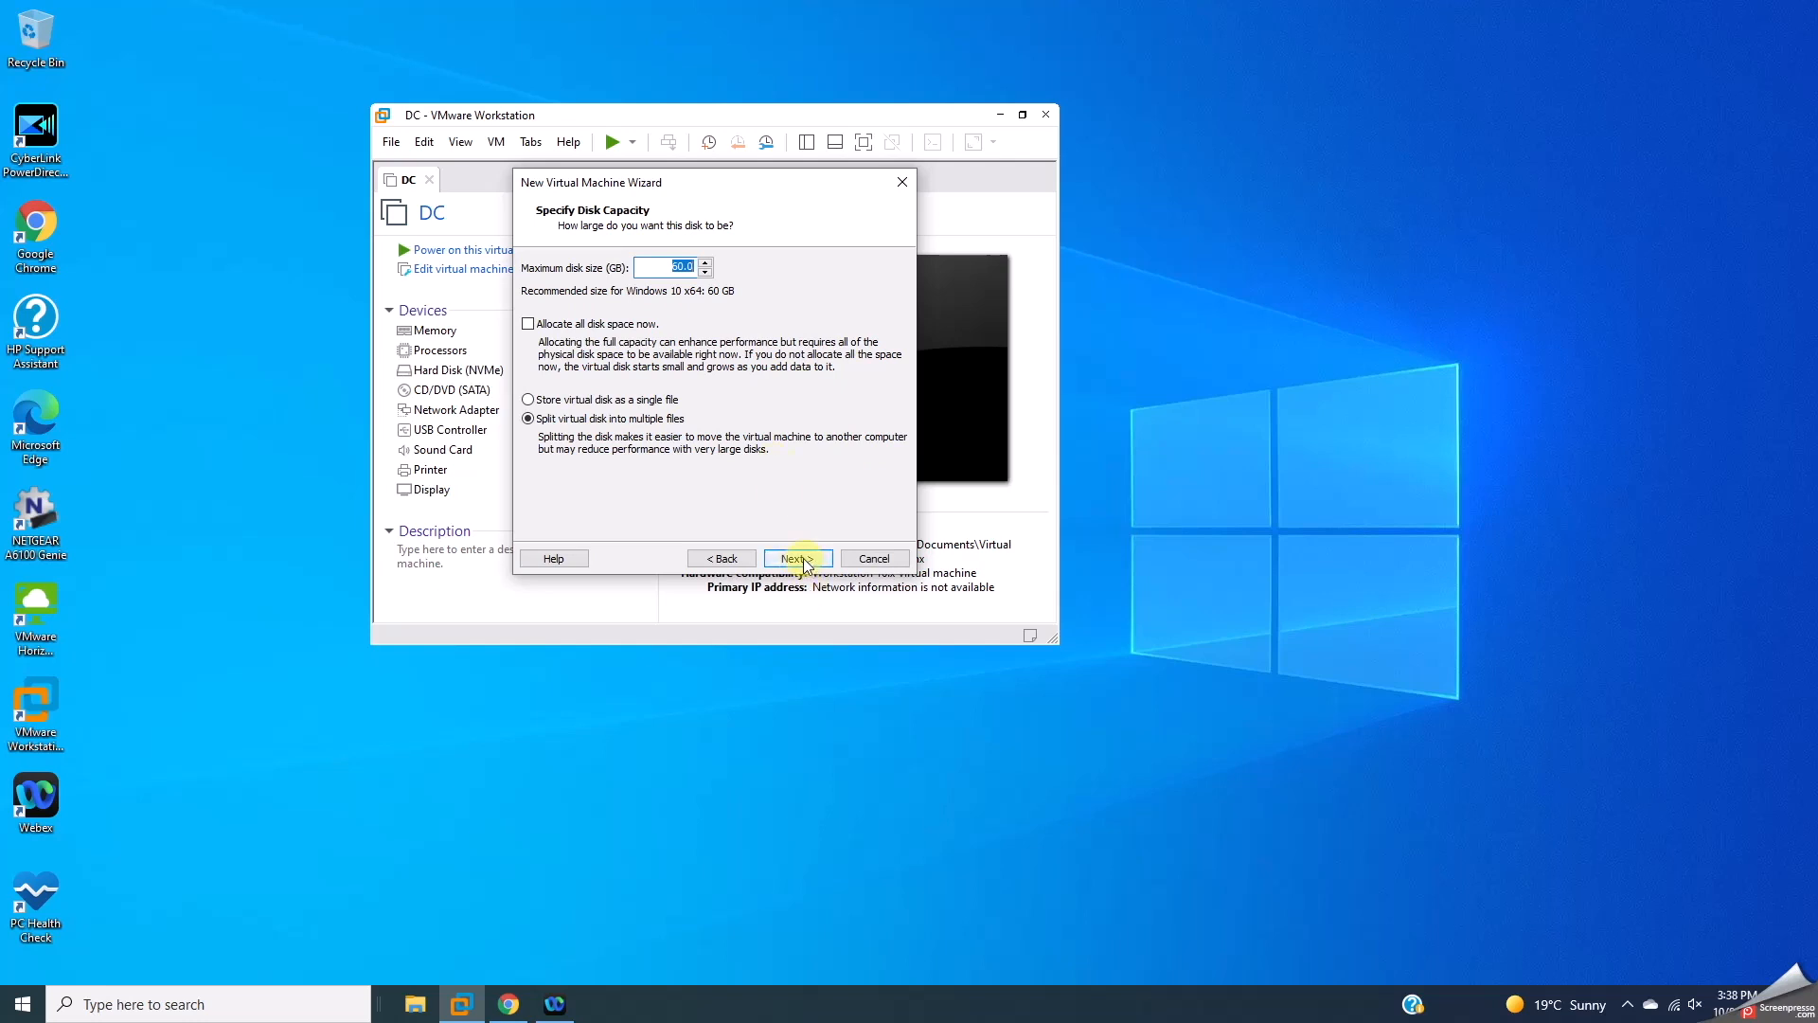
pyautogui.click(674, 261)
pyautogui.moveTo(678, 261); pyautogui.dragTo(681, 261)
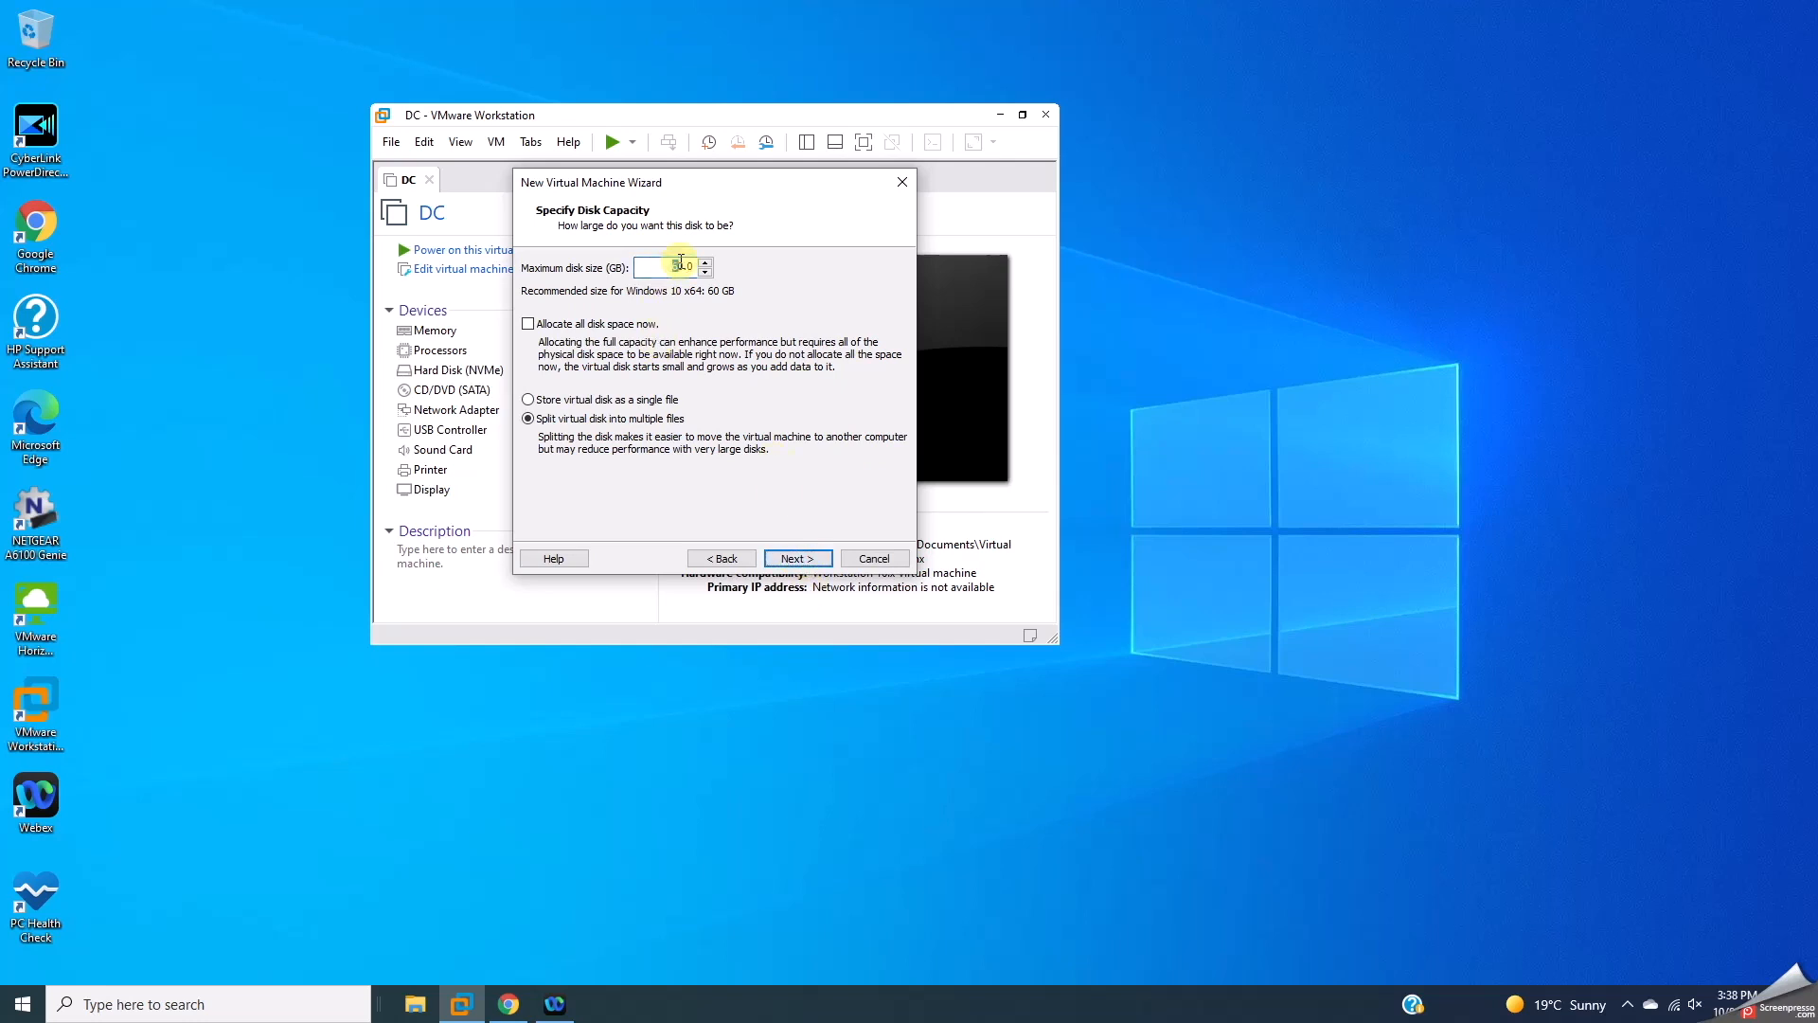
pyautogui.write('7')
pyautogui.click(807, 560)
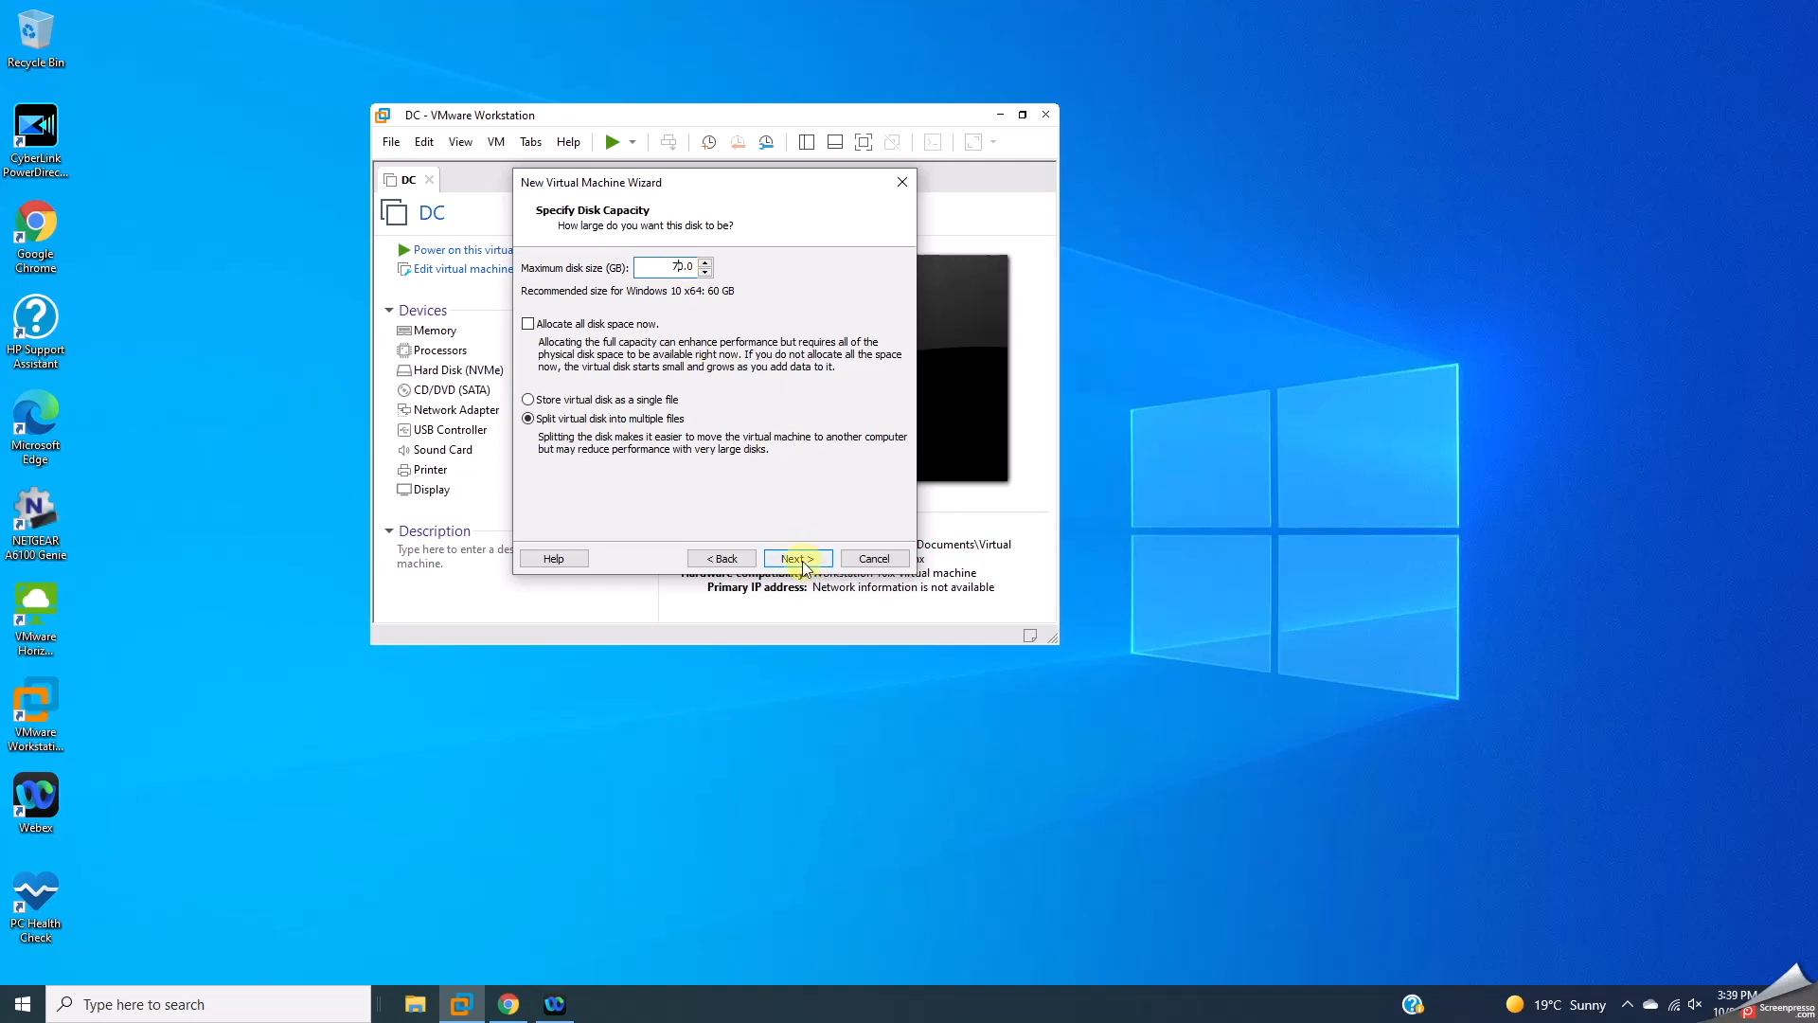
pyautogui.click(803, 560)
pyautogui.click(800, 559)
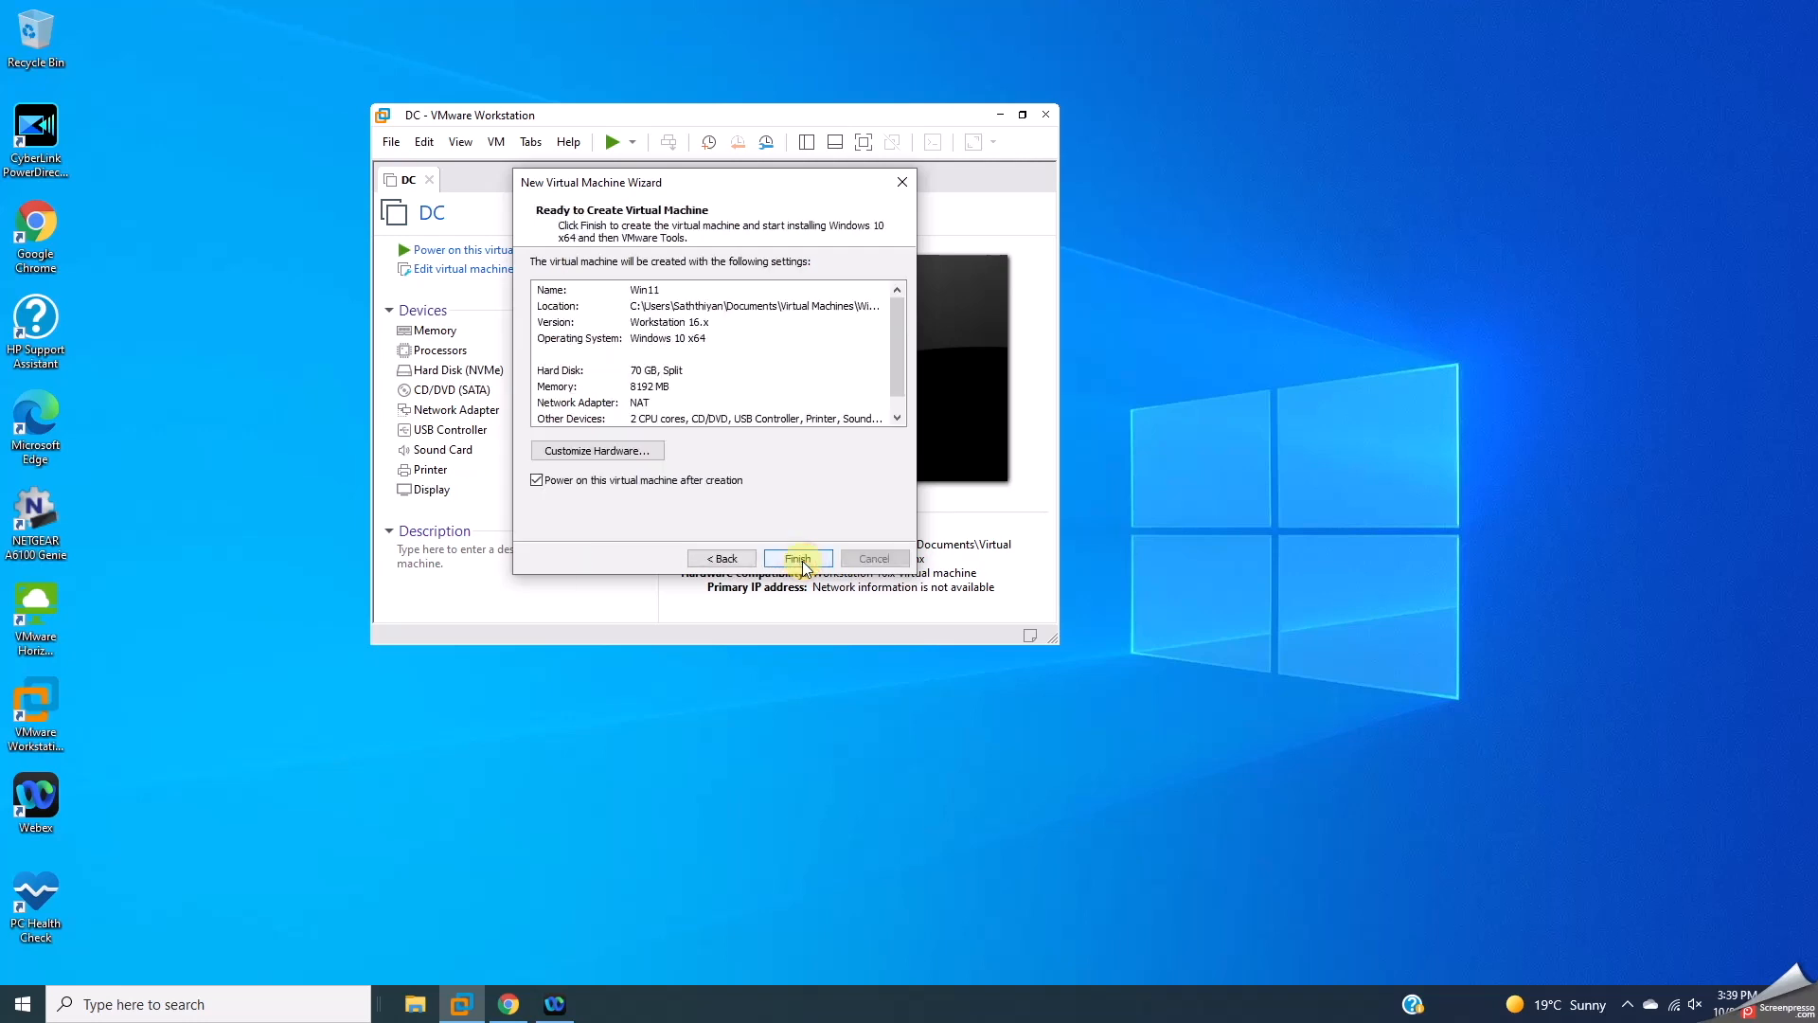
pyautogui.click(800, 558)
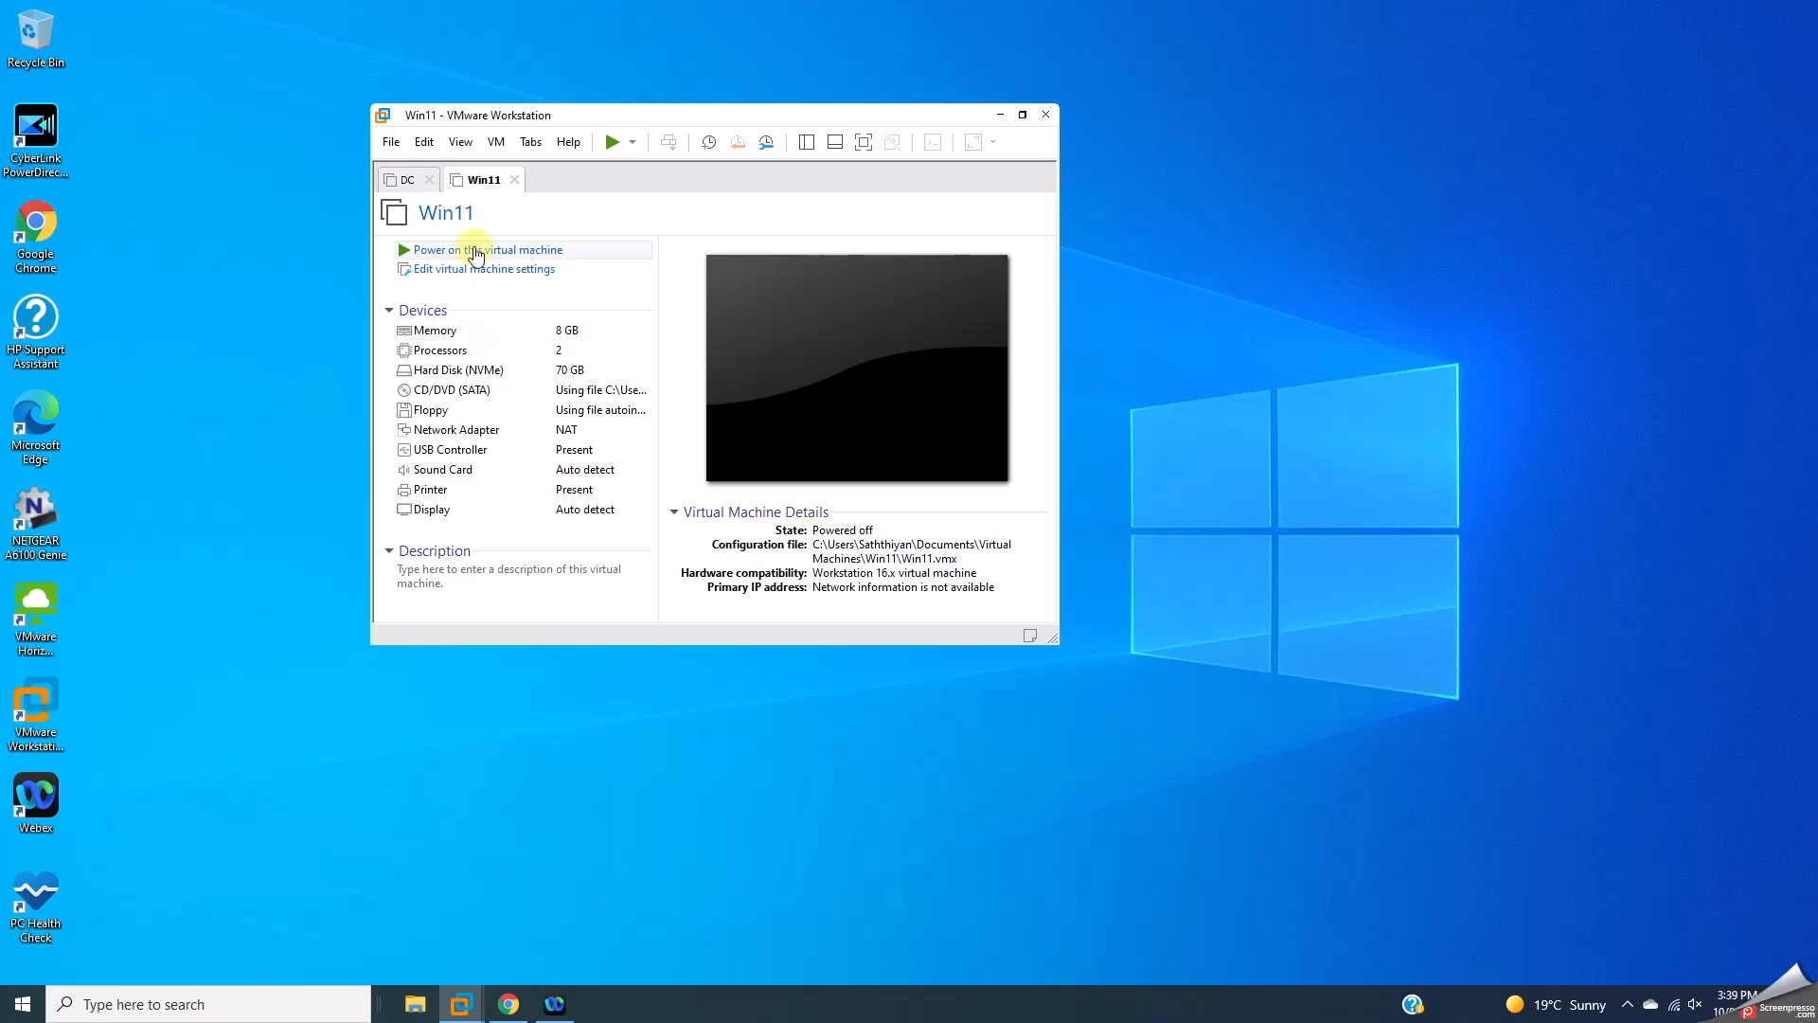
# Step: Switch back to the DC machine's tab and open the File menu
pyautogui.click(407, 179)
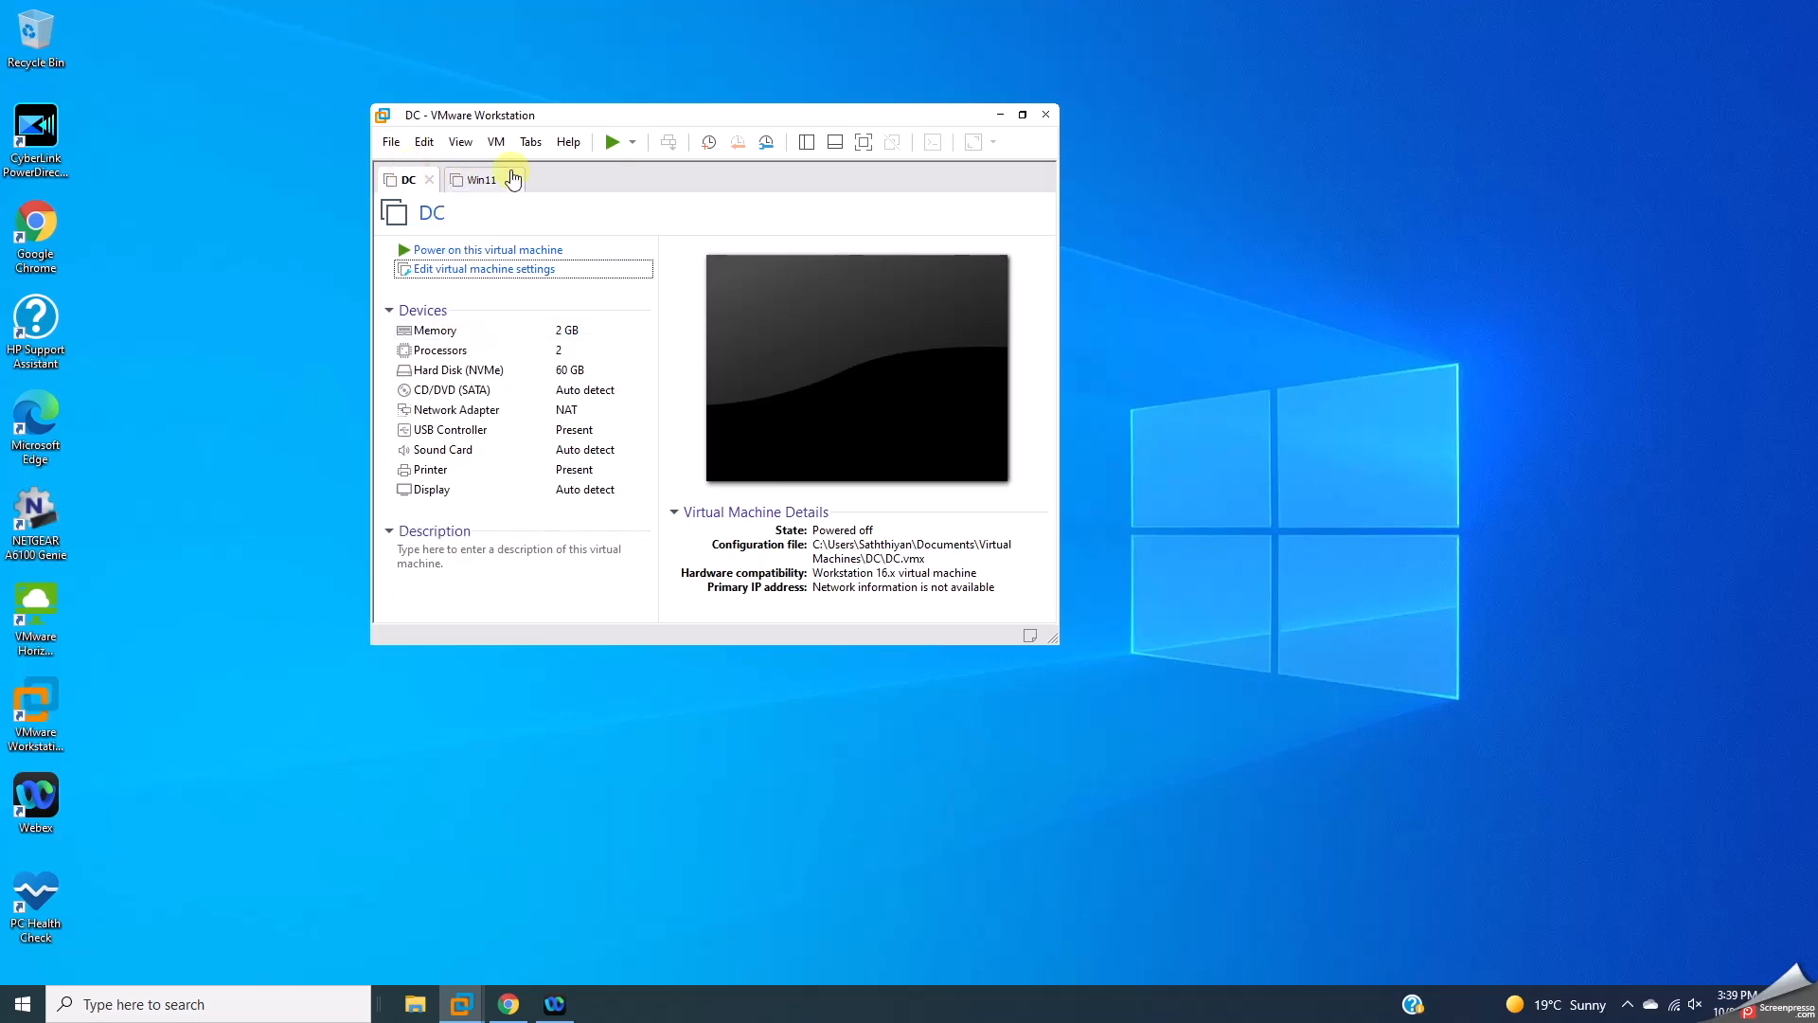
pyautogui.click(390, 143)
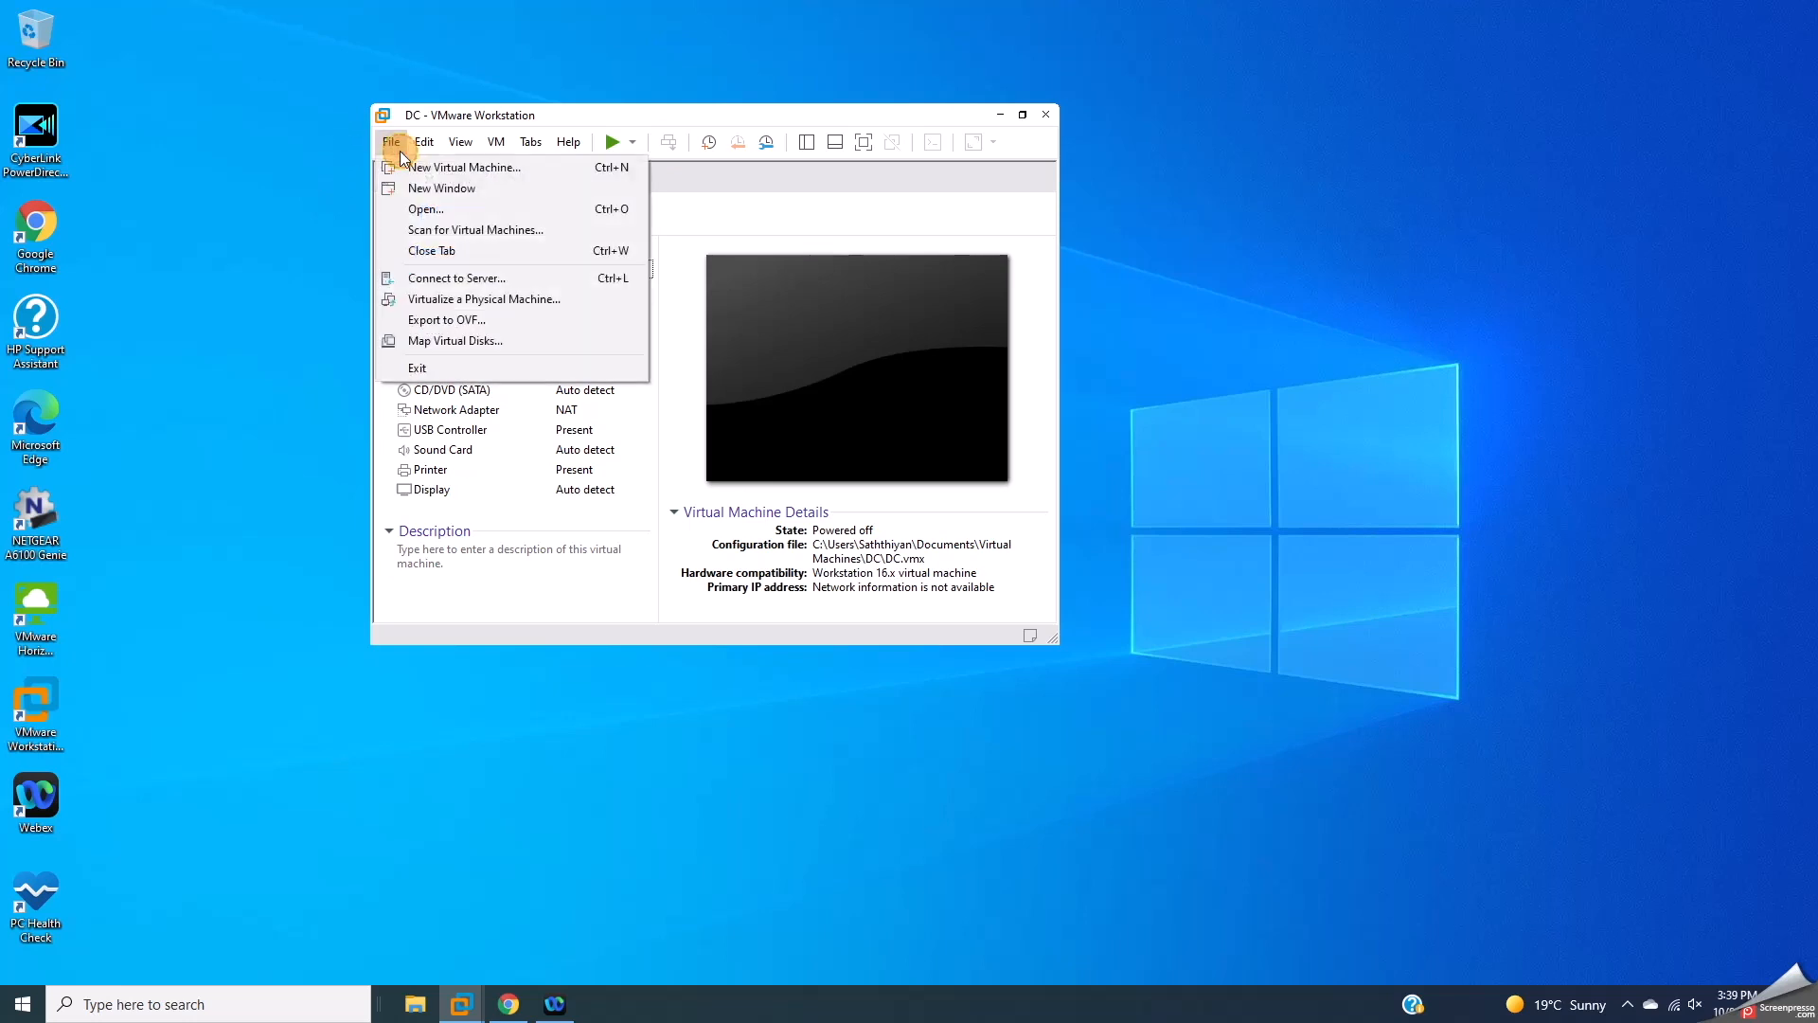
# Step: Start a typical new VM from the installer image and enter and confirm the account password
pyautogui.click(410, 168)
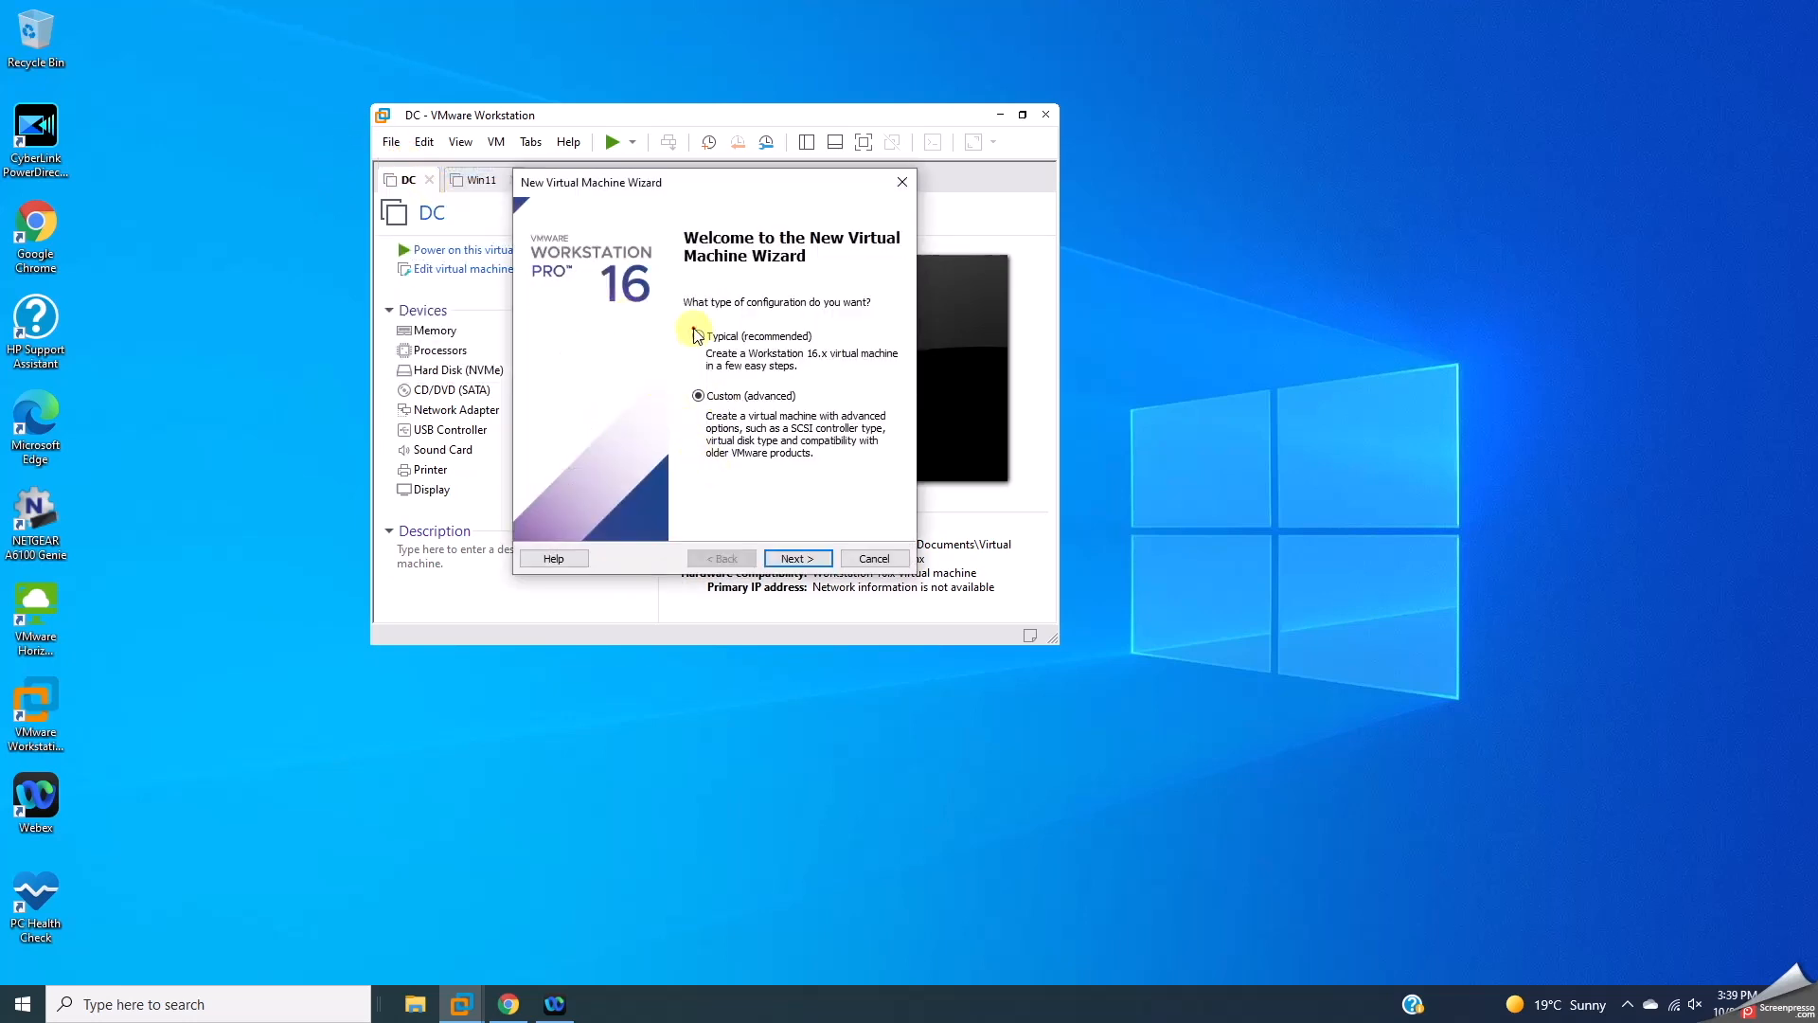
pyautogui.click(794, 556)
pyautogui.click(794, 559)
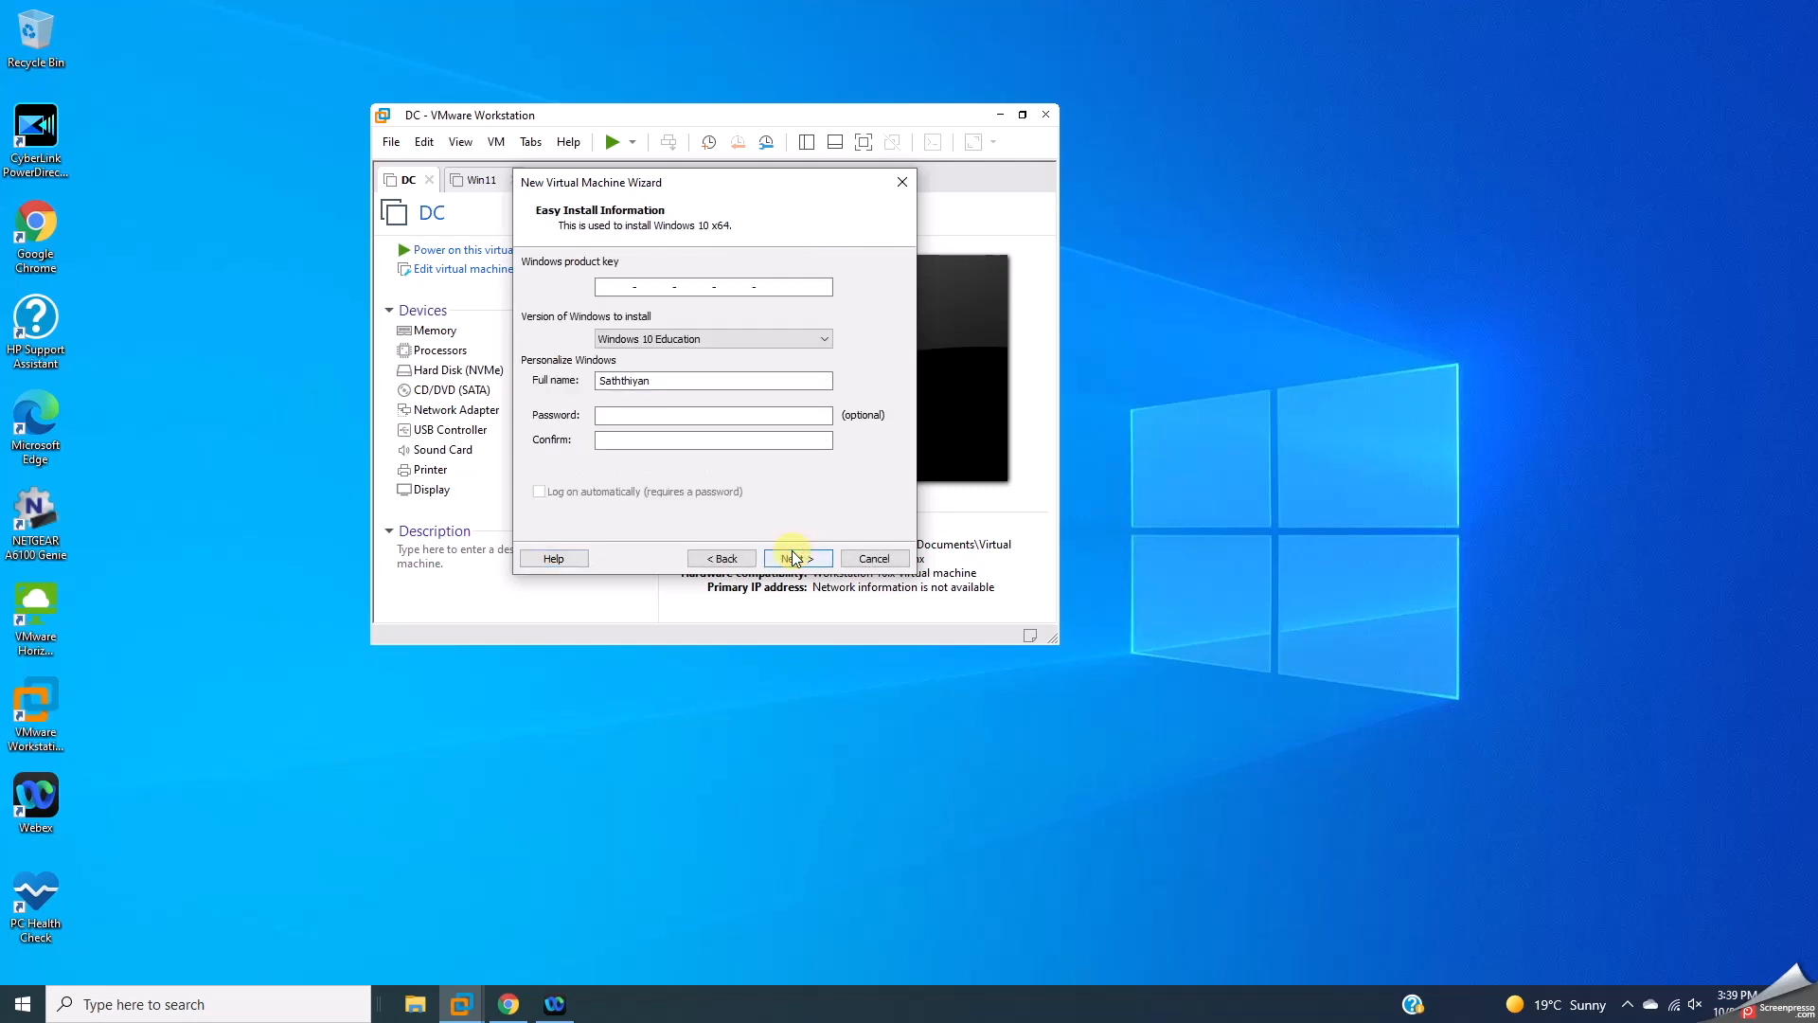
pyautogui.click(656, 417)
pyautogui.write('1234')
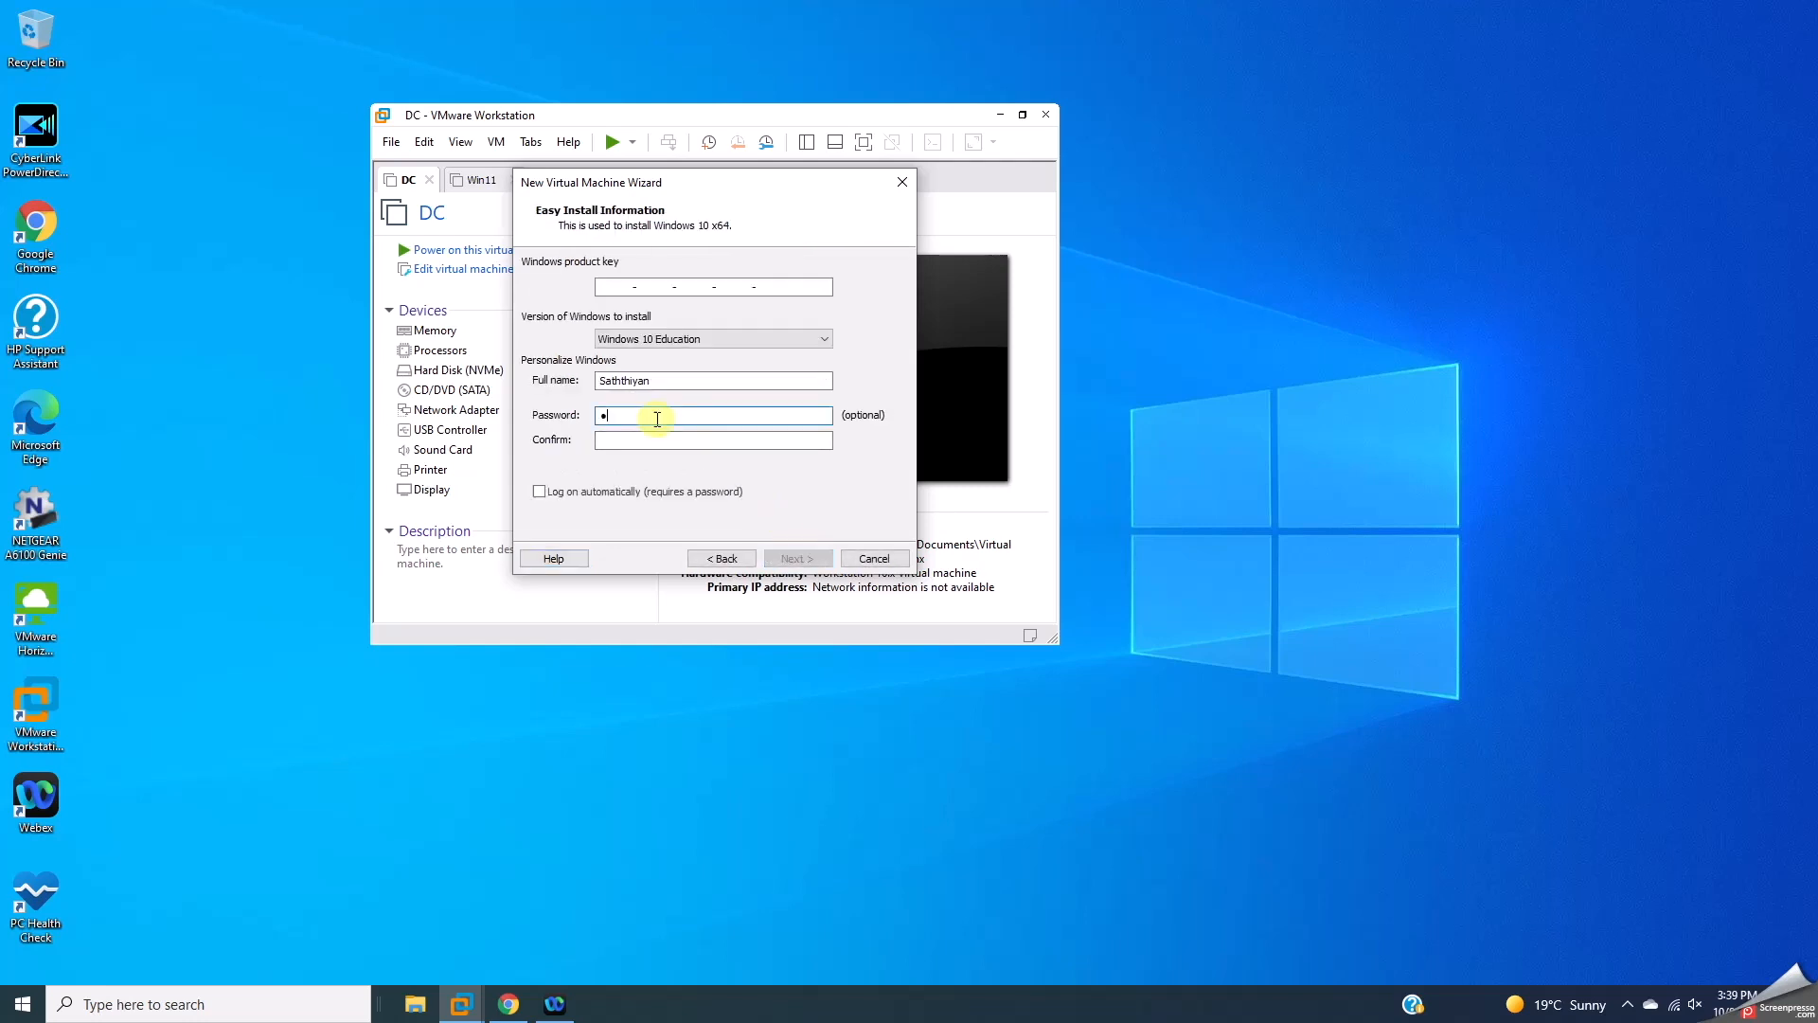
pyautogui.press('Tab')
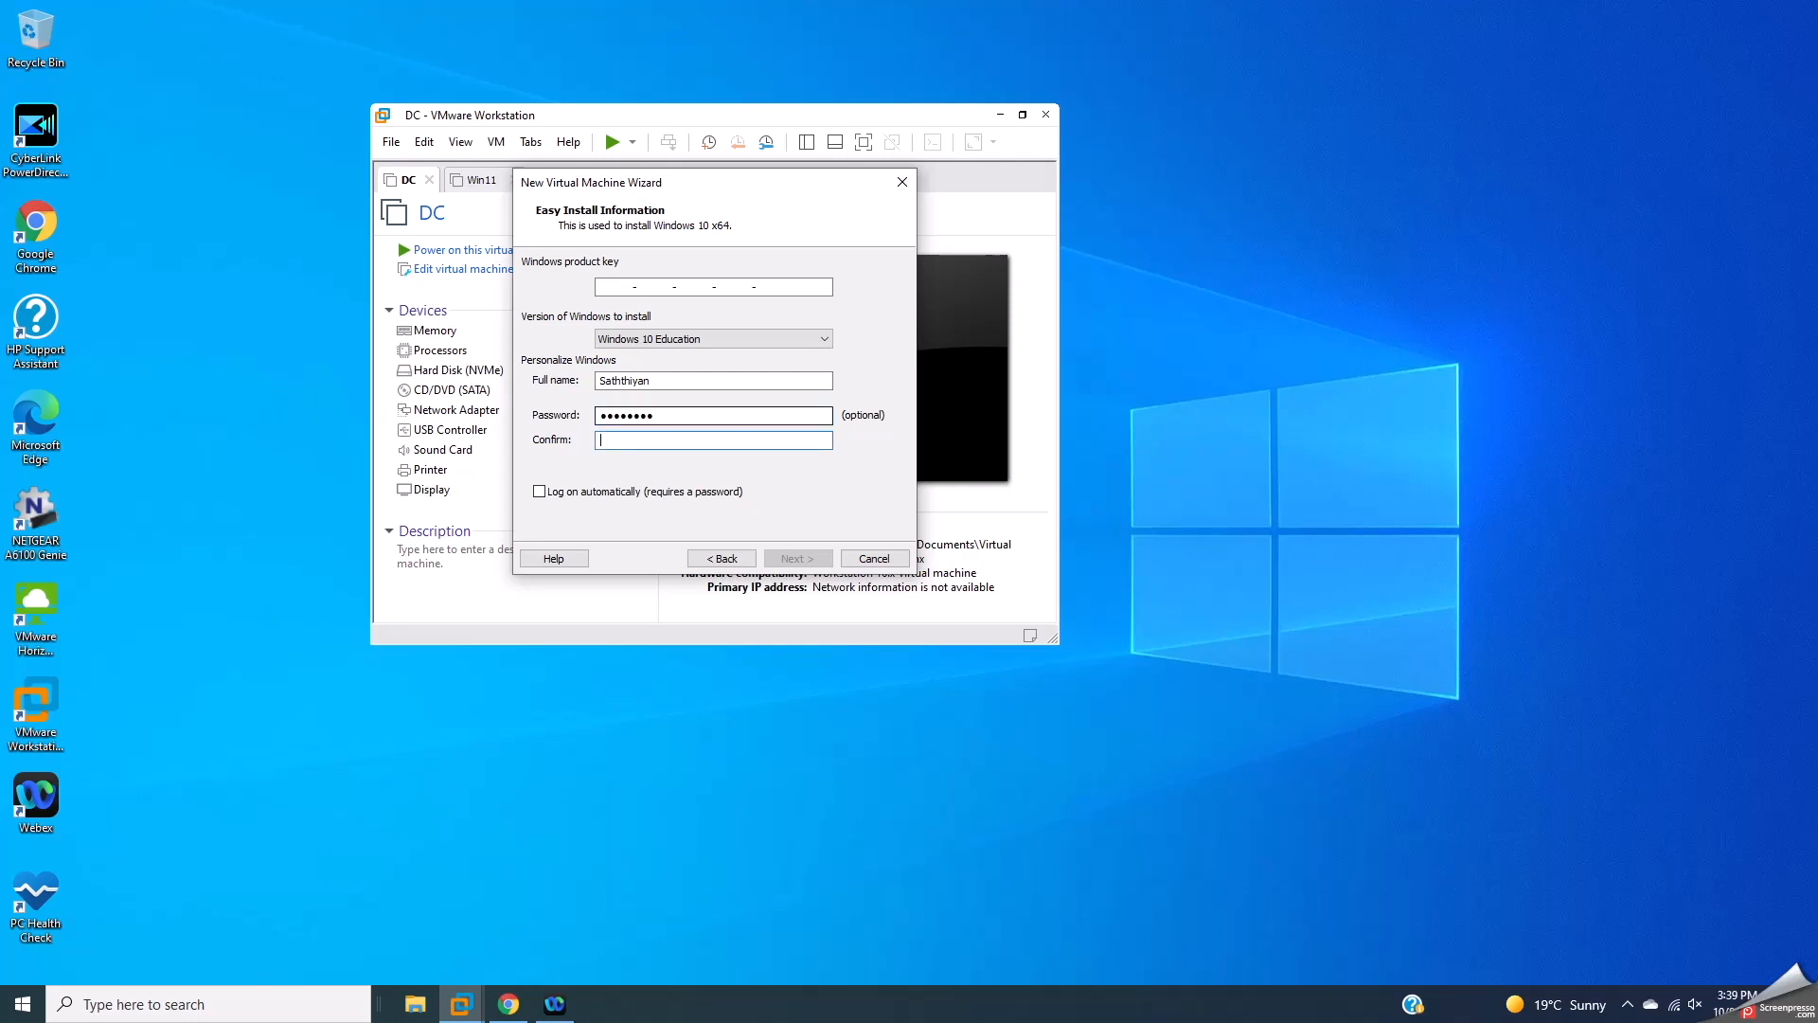
pyautogui.write('●●●●●●●●')
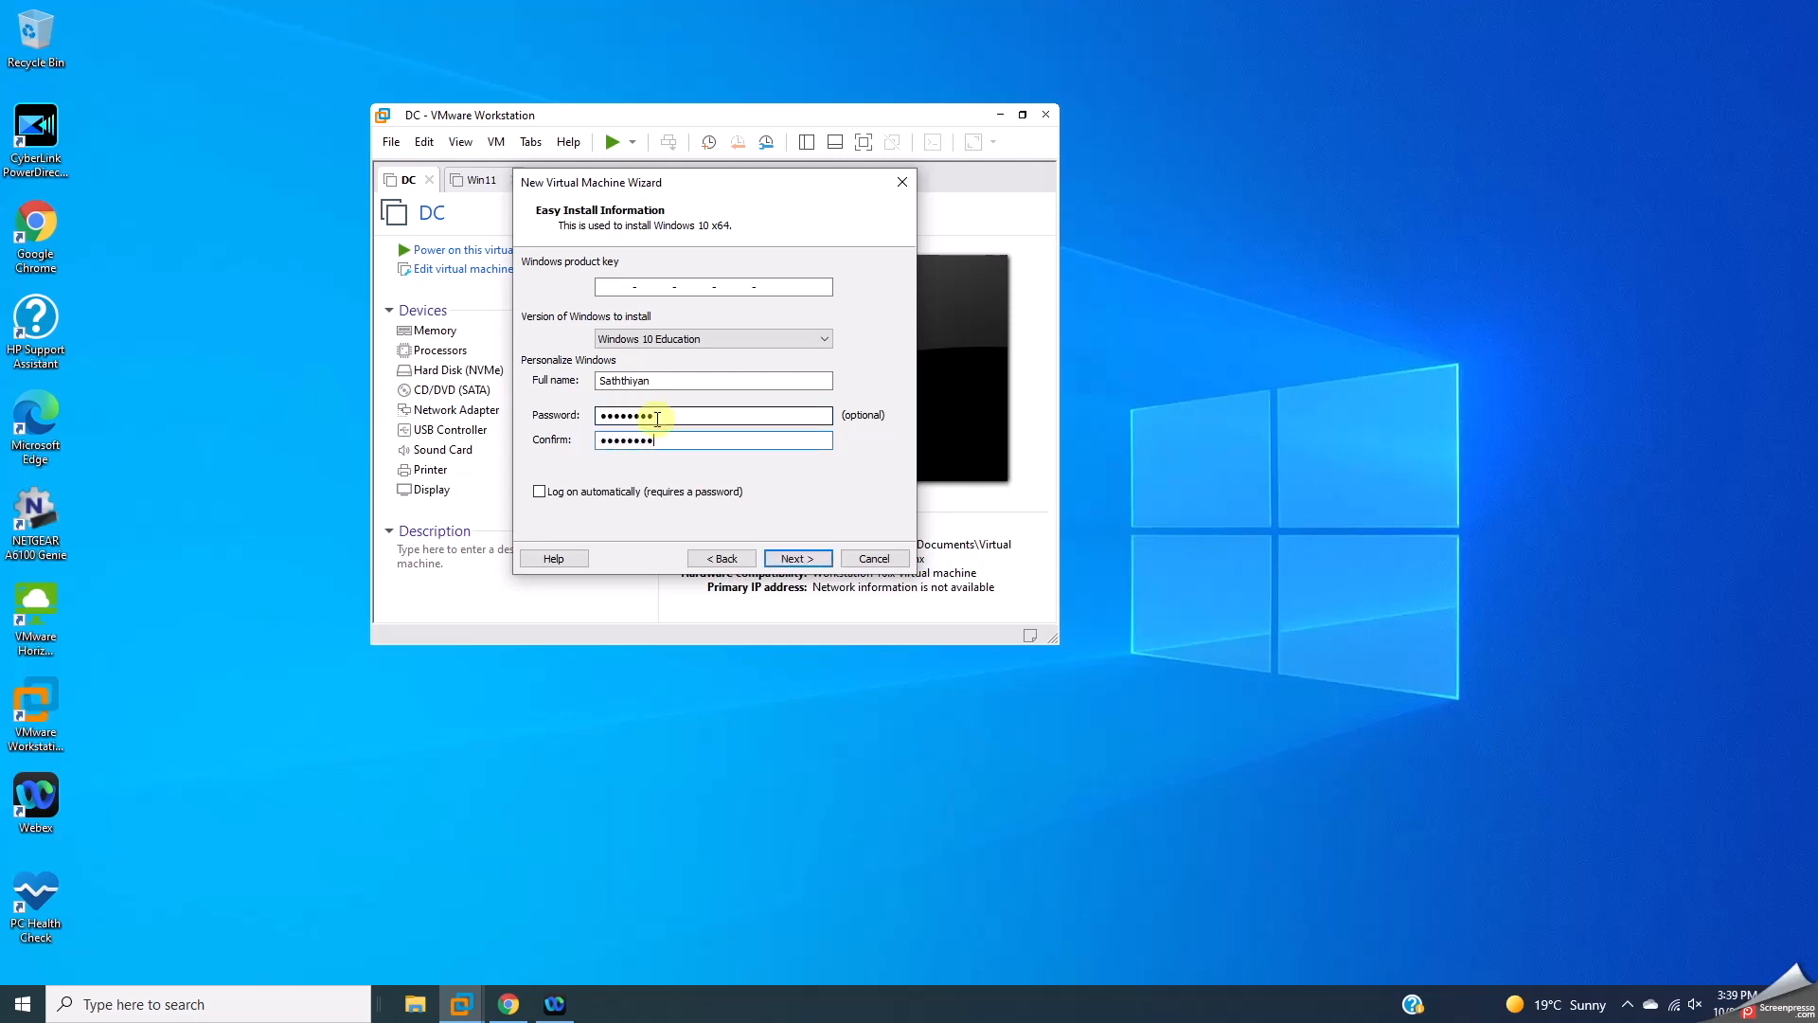
pyautogui.click(795, 558)
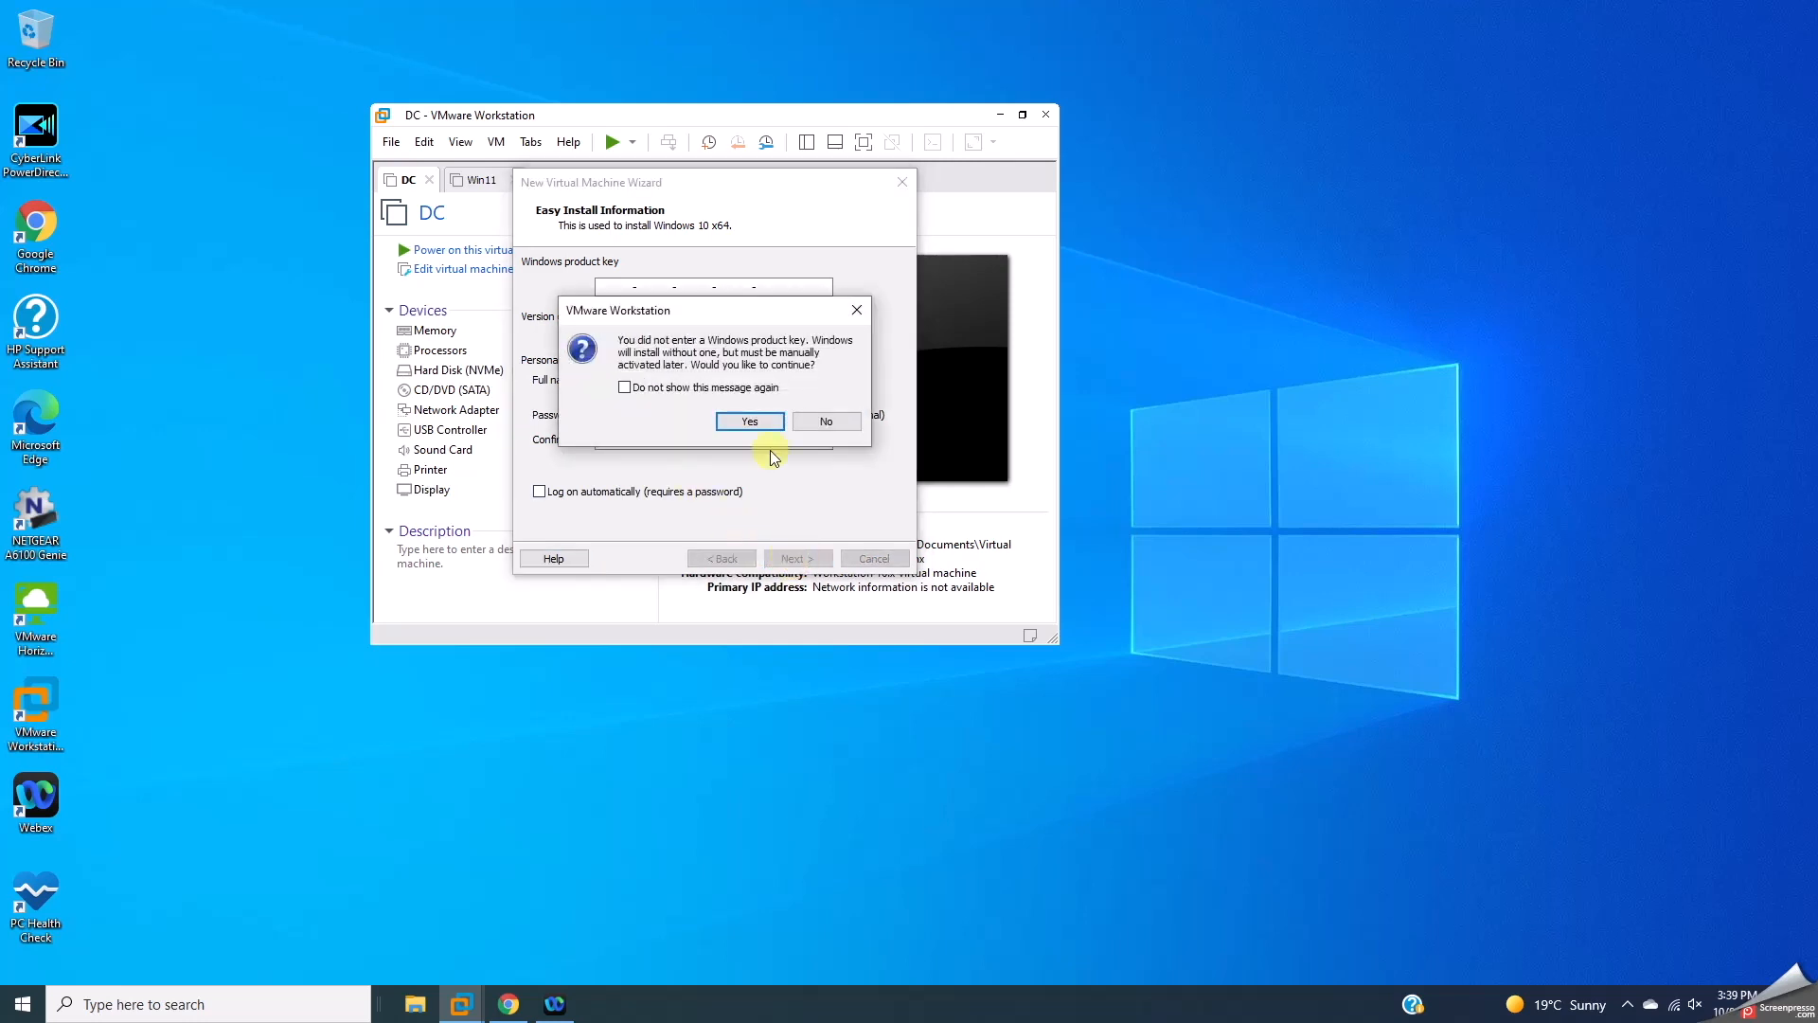
# Step: Skip the product key, name the VM win10, set a 70 GB disk, and open Customize Hardware
pyautogui.click(764, 419)
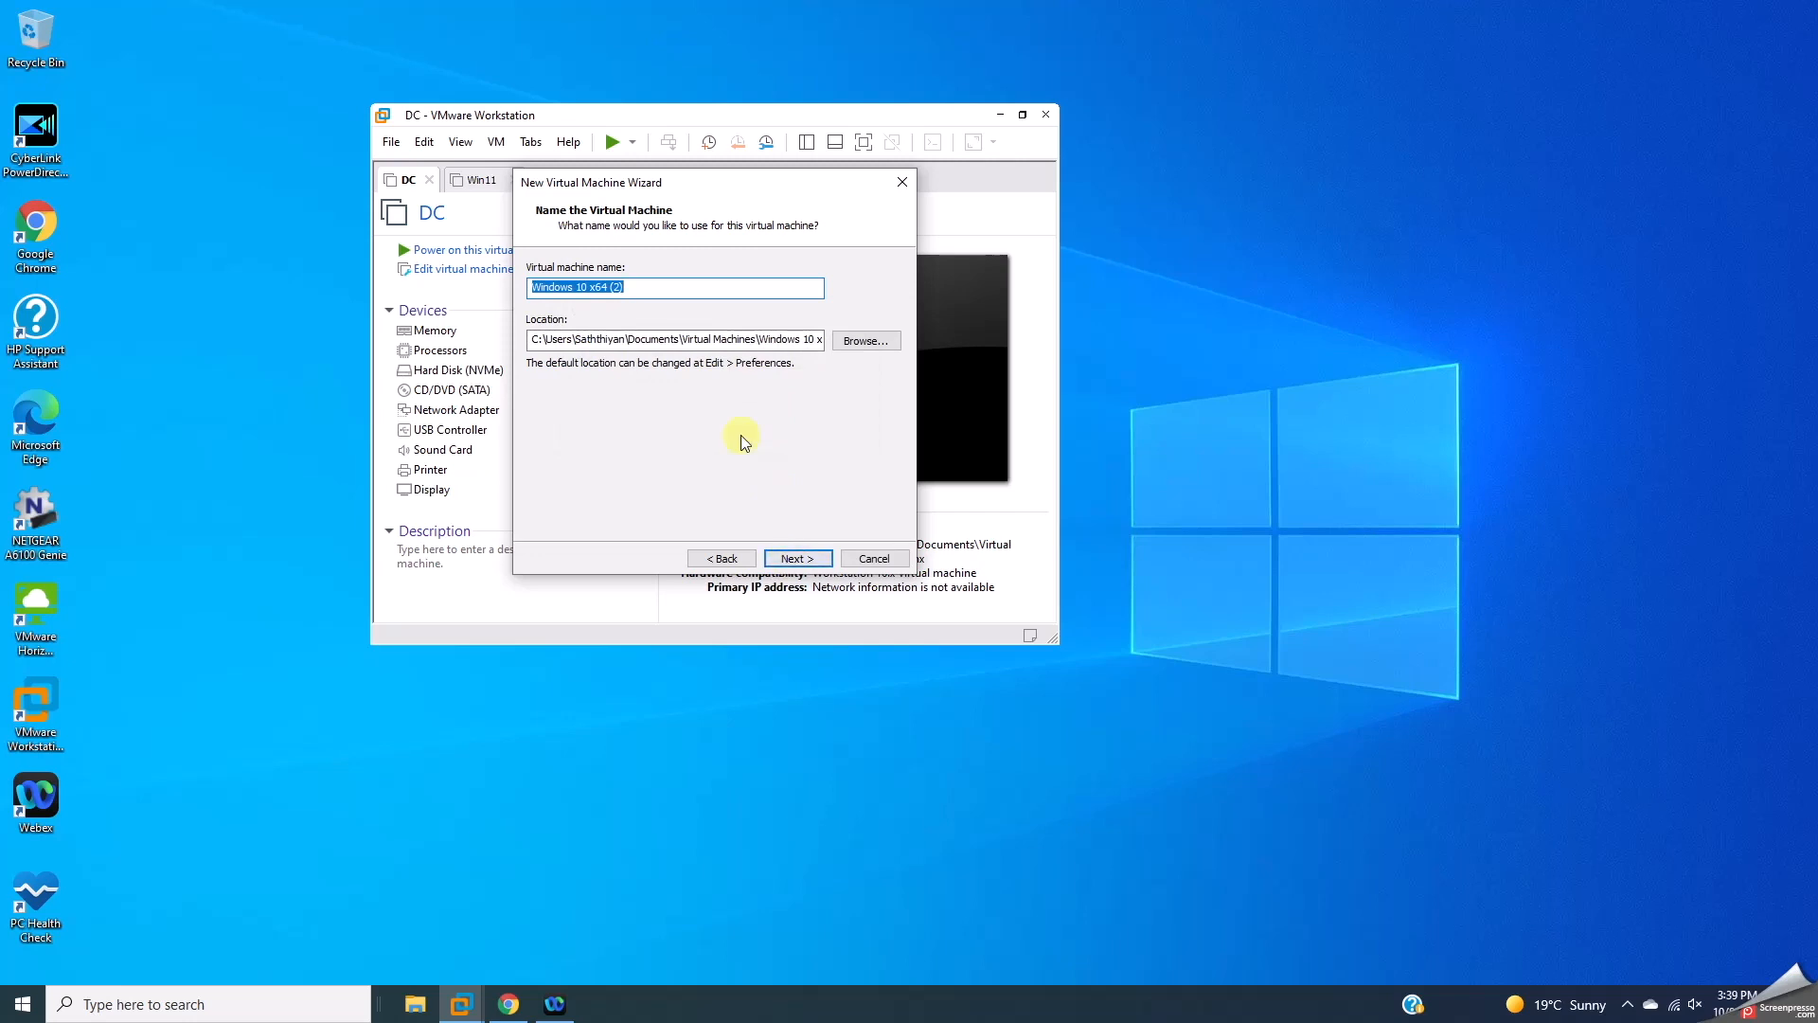
pyautogui.write('win10')
pyautogui.click(807, 556)
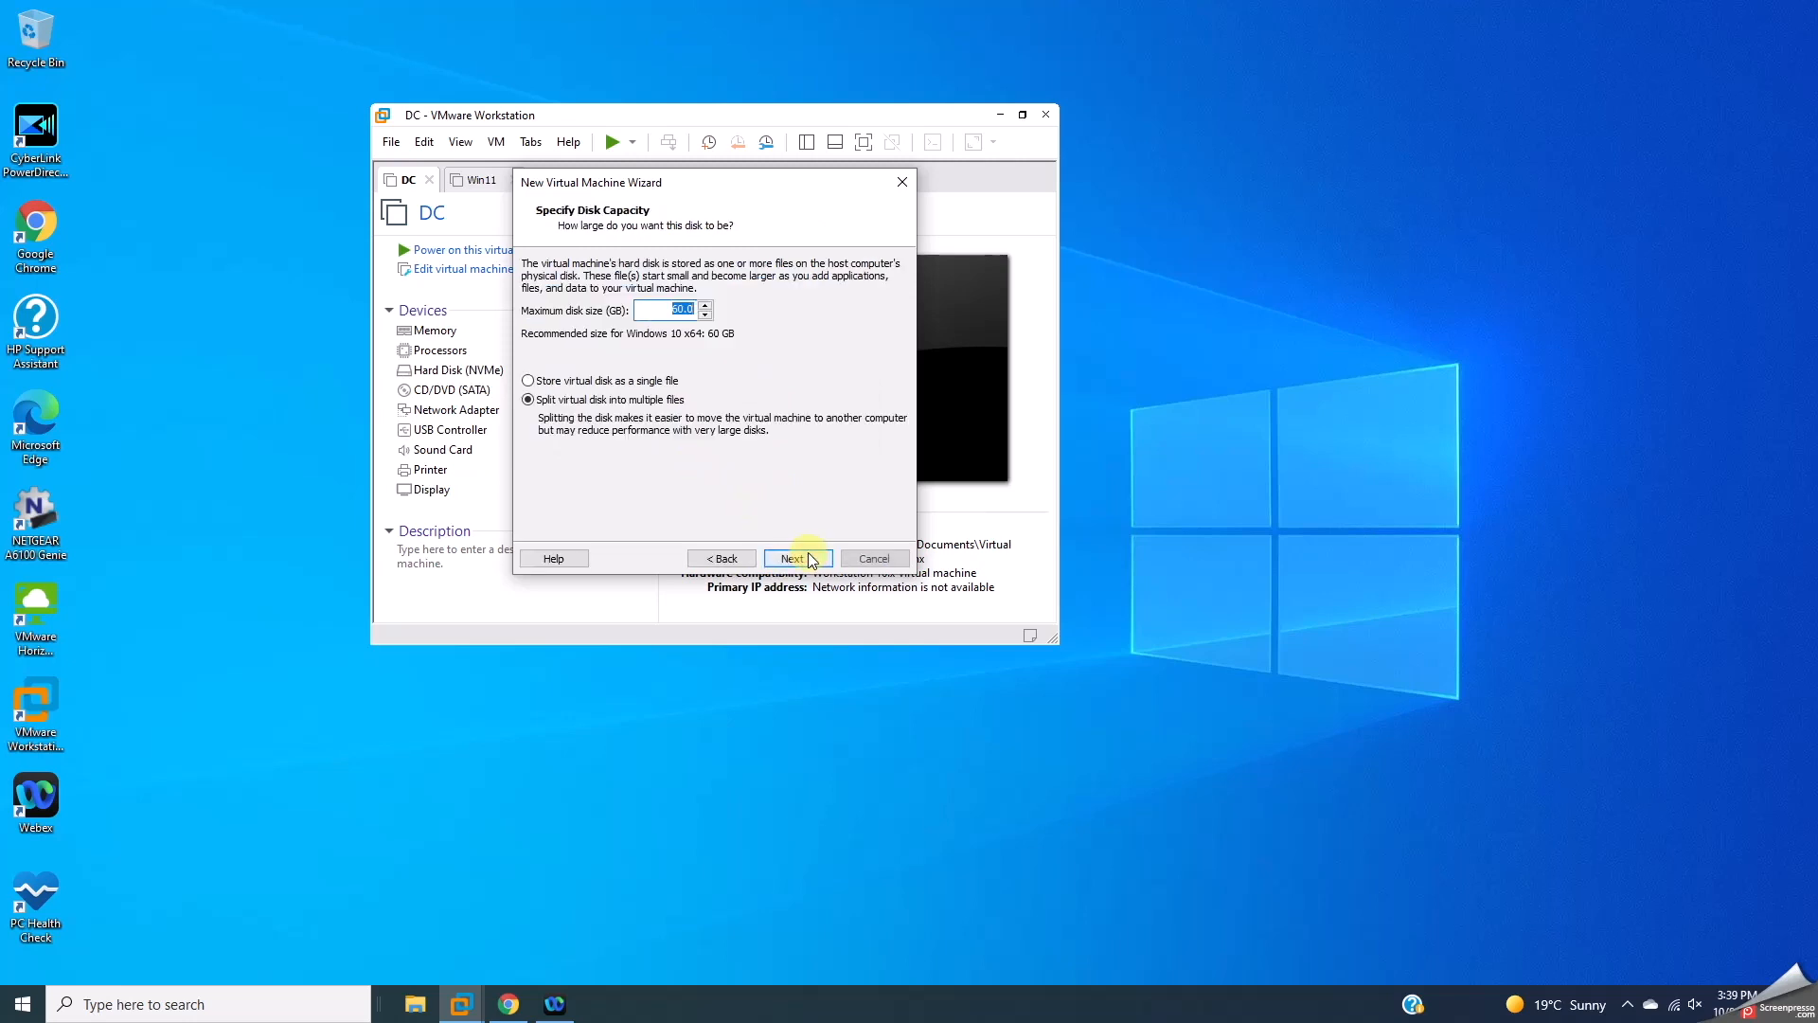
pyautogui.click(678, 311)
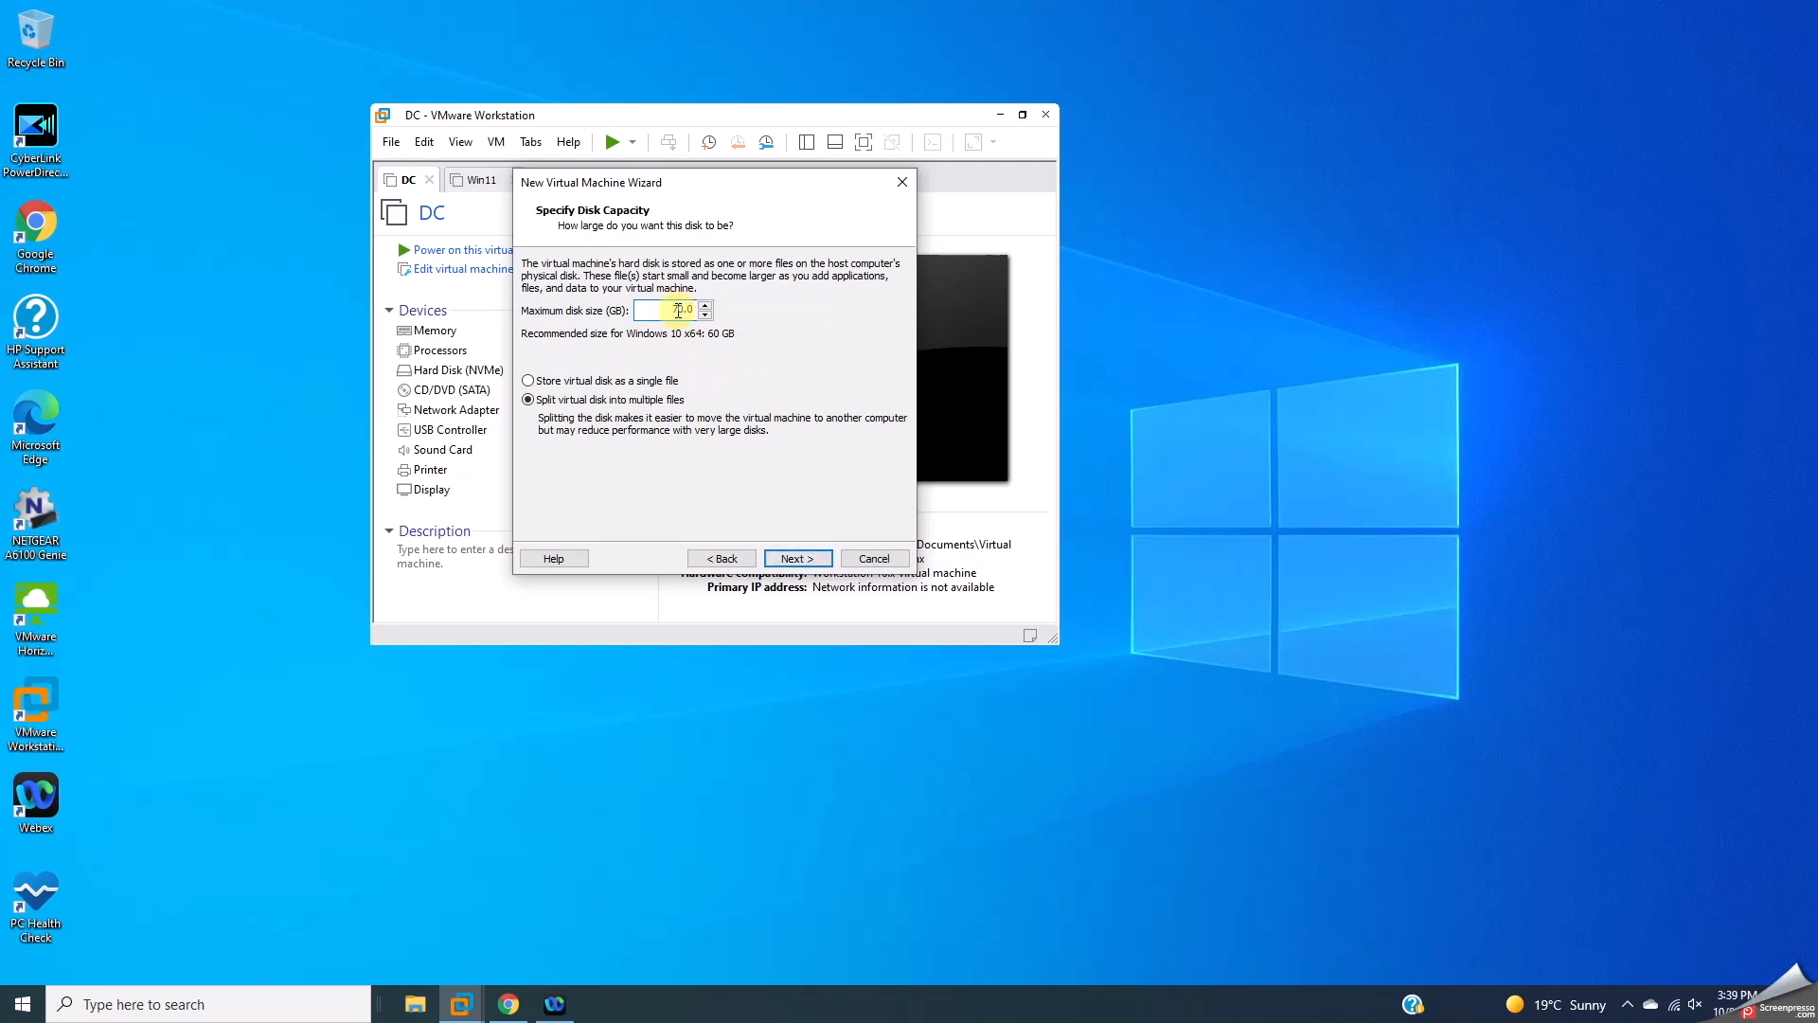
pyautogui.click(789, 558)
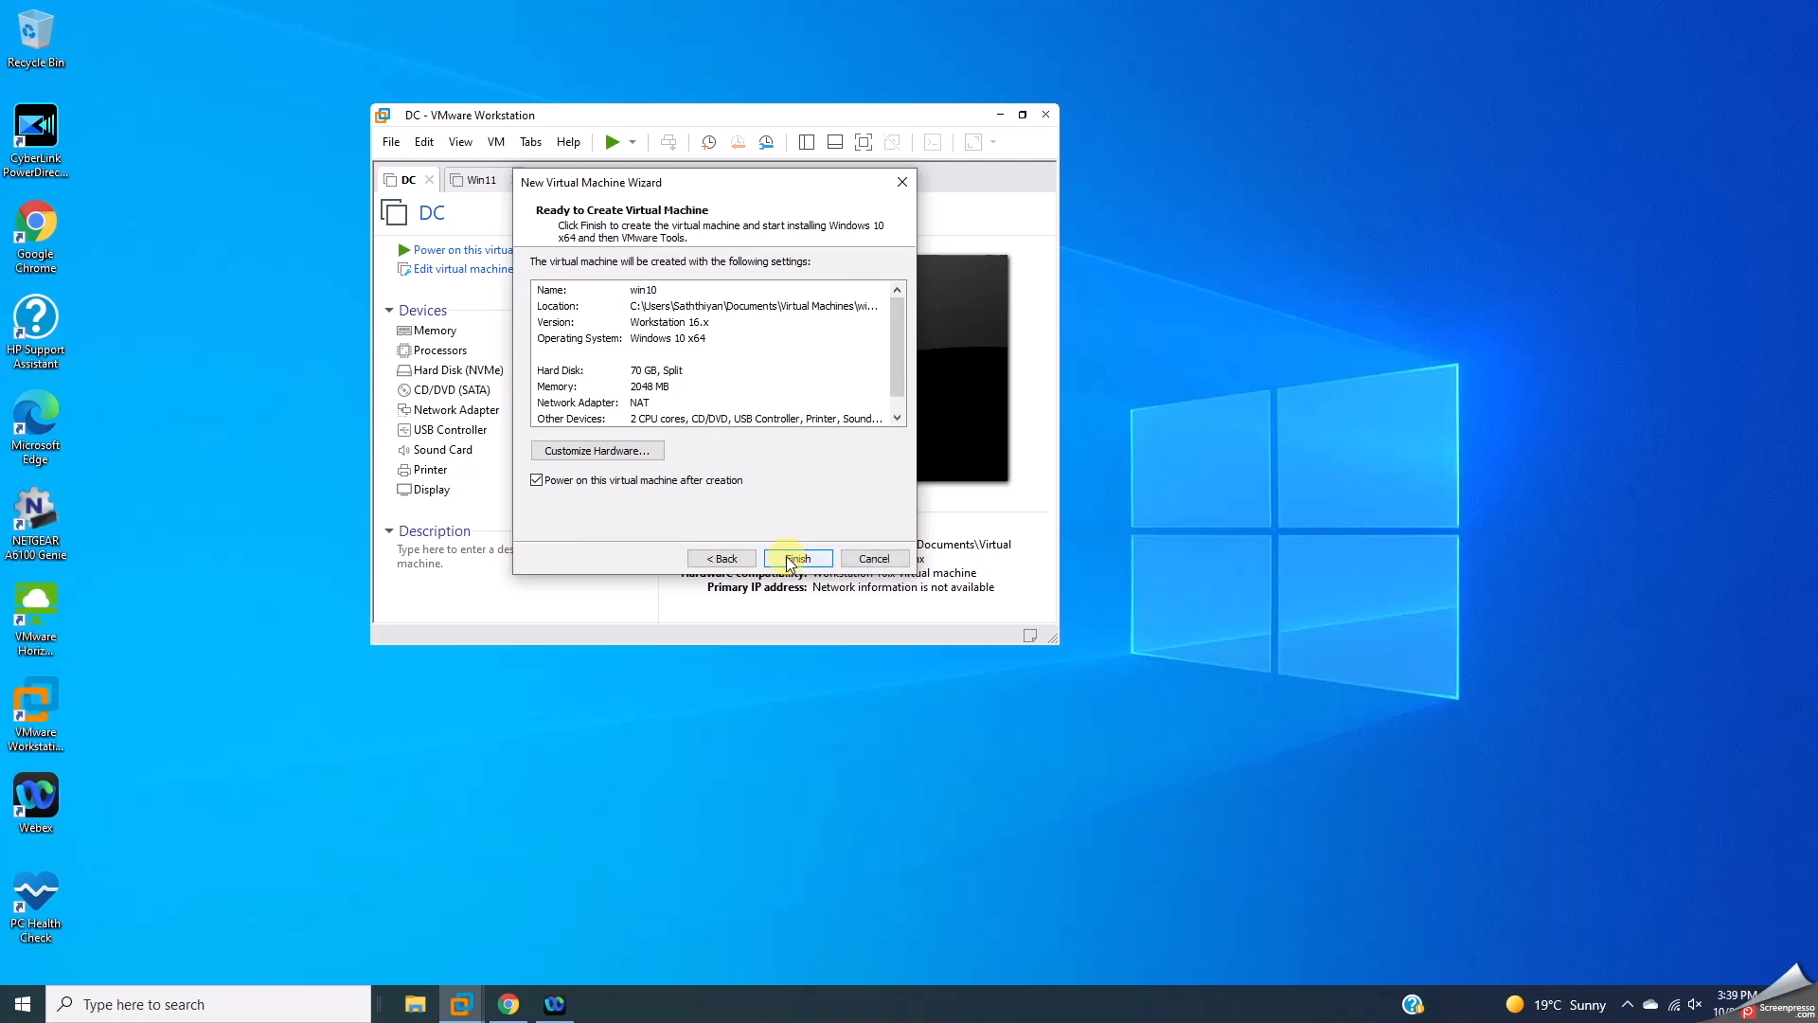
pyautogui.click(629, 450)
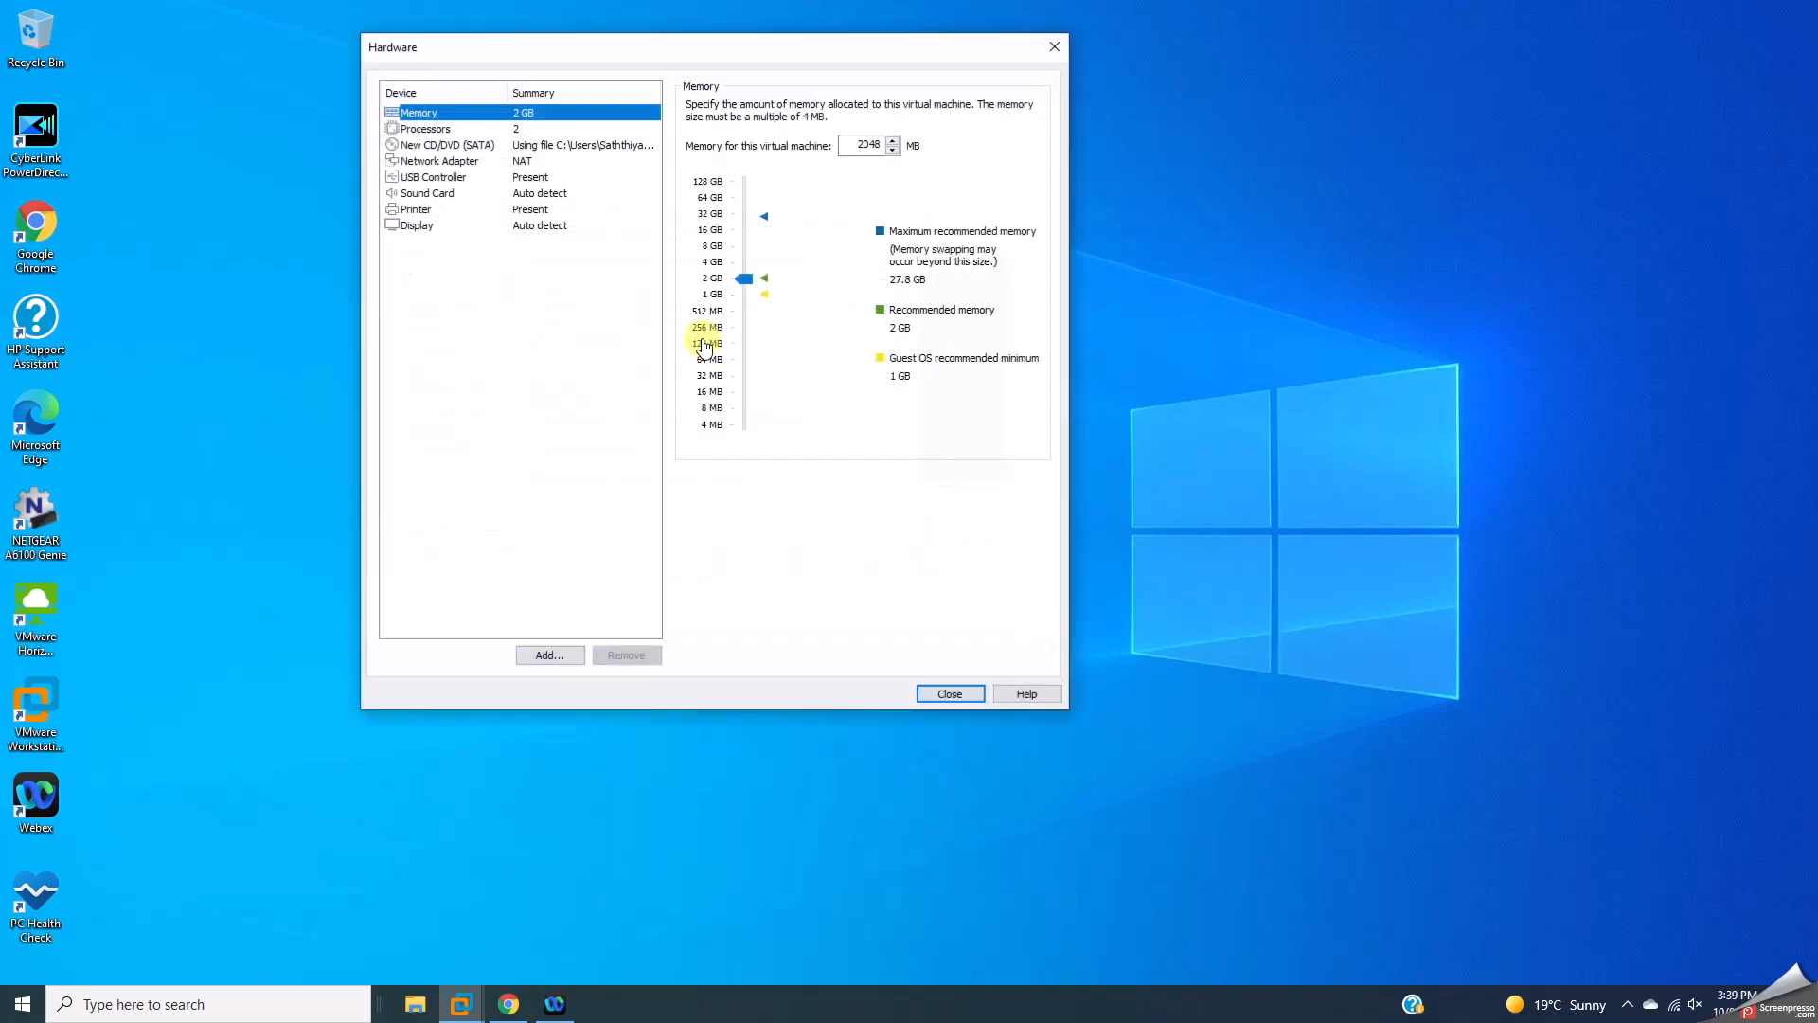
# Step: Raise the win10 memory to 8 GB, close the hardware settings, and finish the wizard
pyautogui.moveTo(739, 265); pyautogui.dragTo(736, 241)
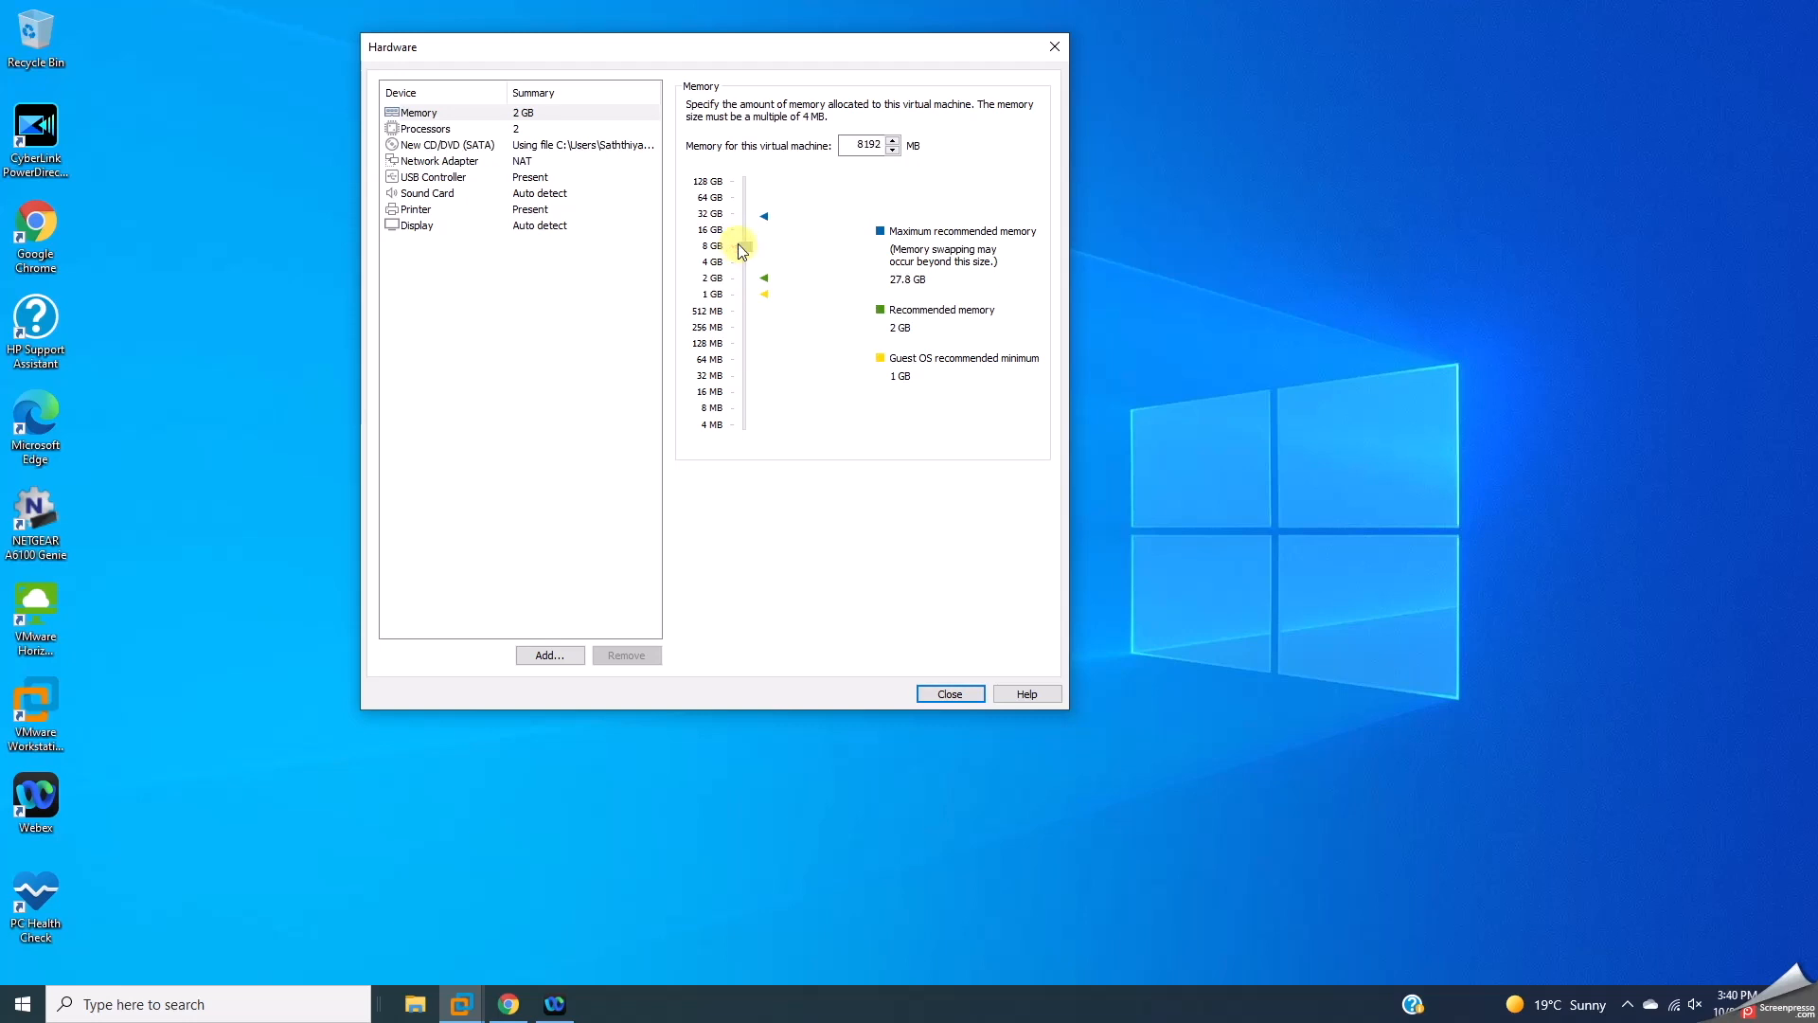
pyautogui.click(926, 694)
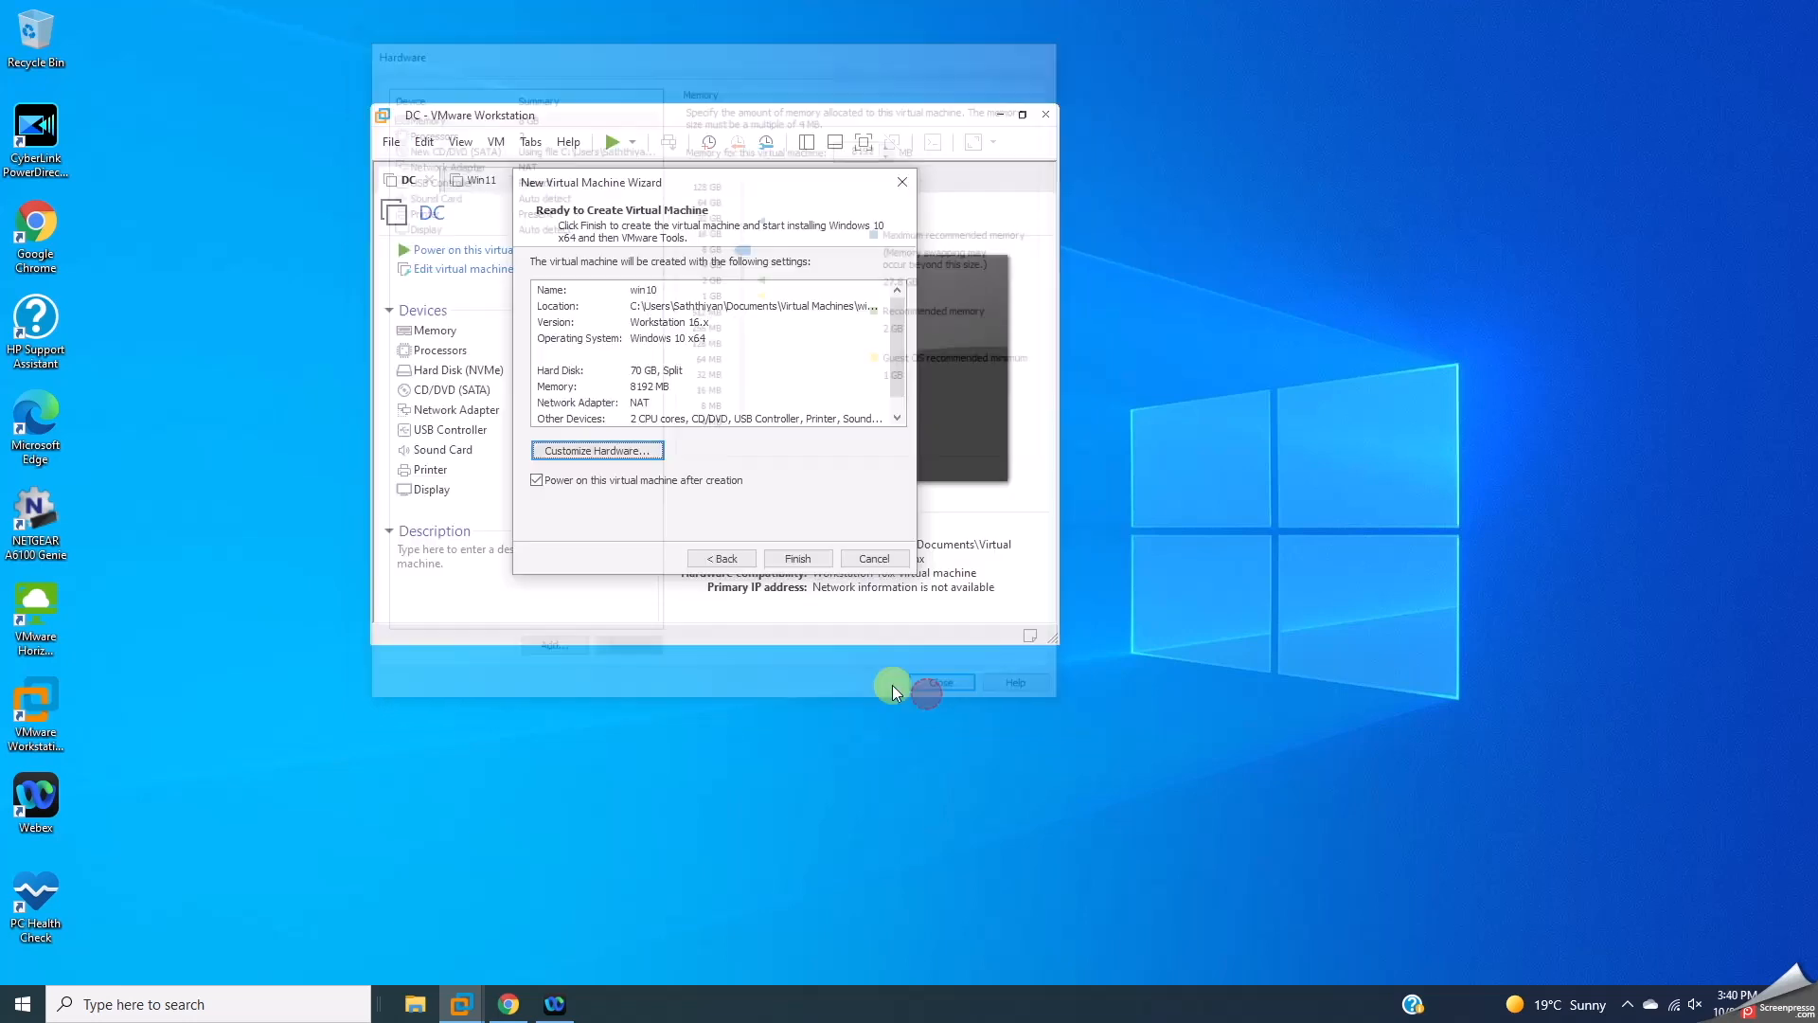
pyautogui.click(803, 555)
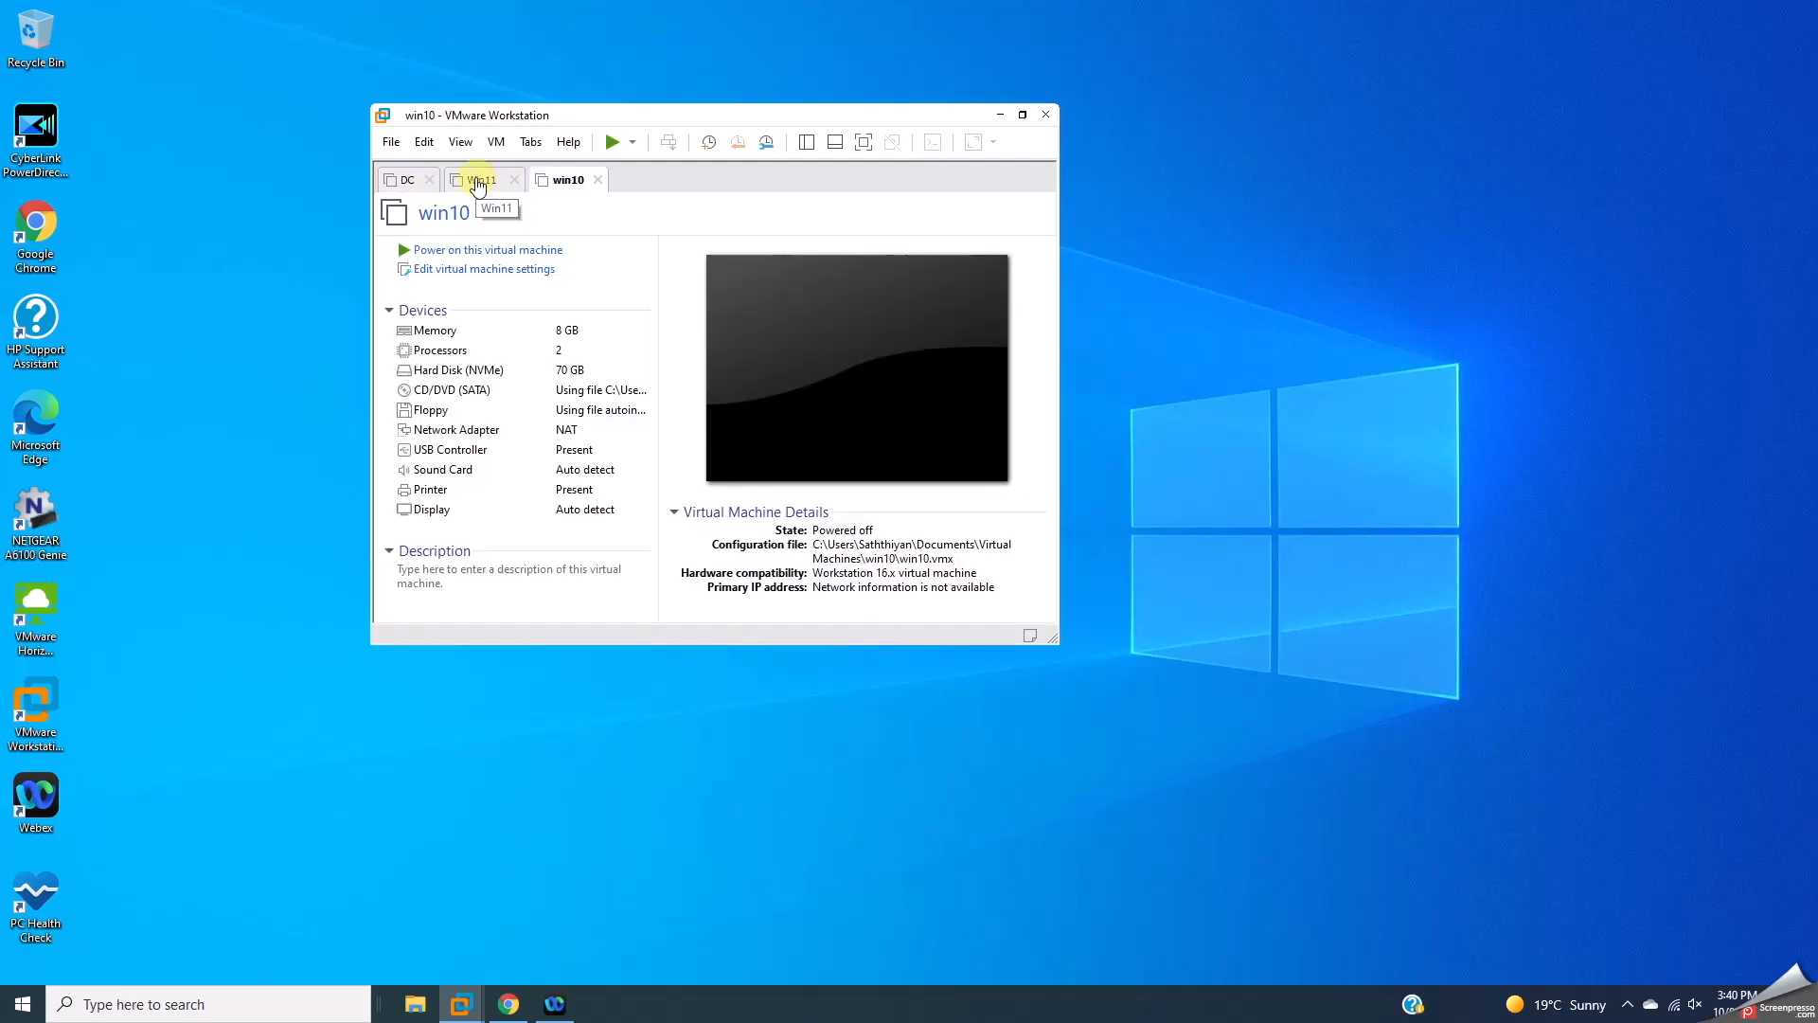
# Step: Power on the Win11 machine and dismiss the 'Unable to open kernel device' error
pyautogui.click(483, 180)
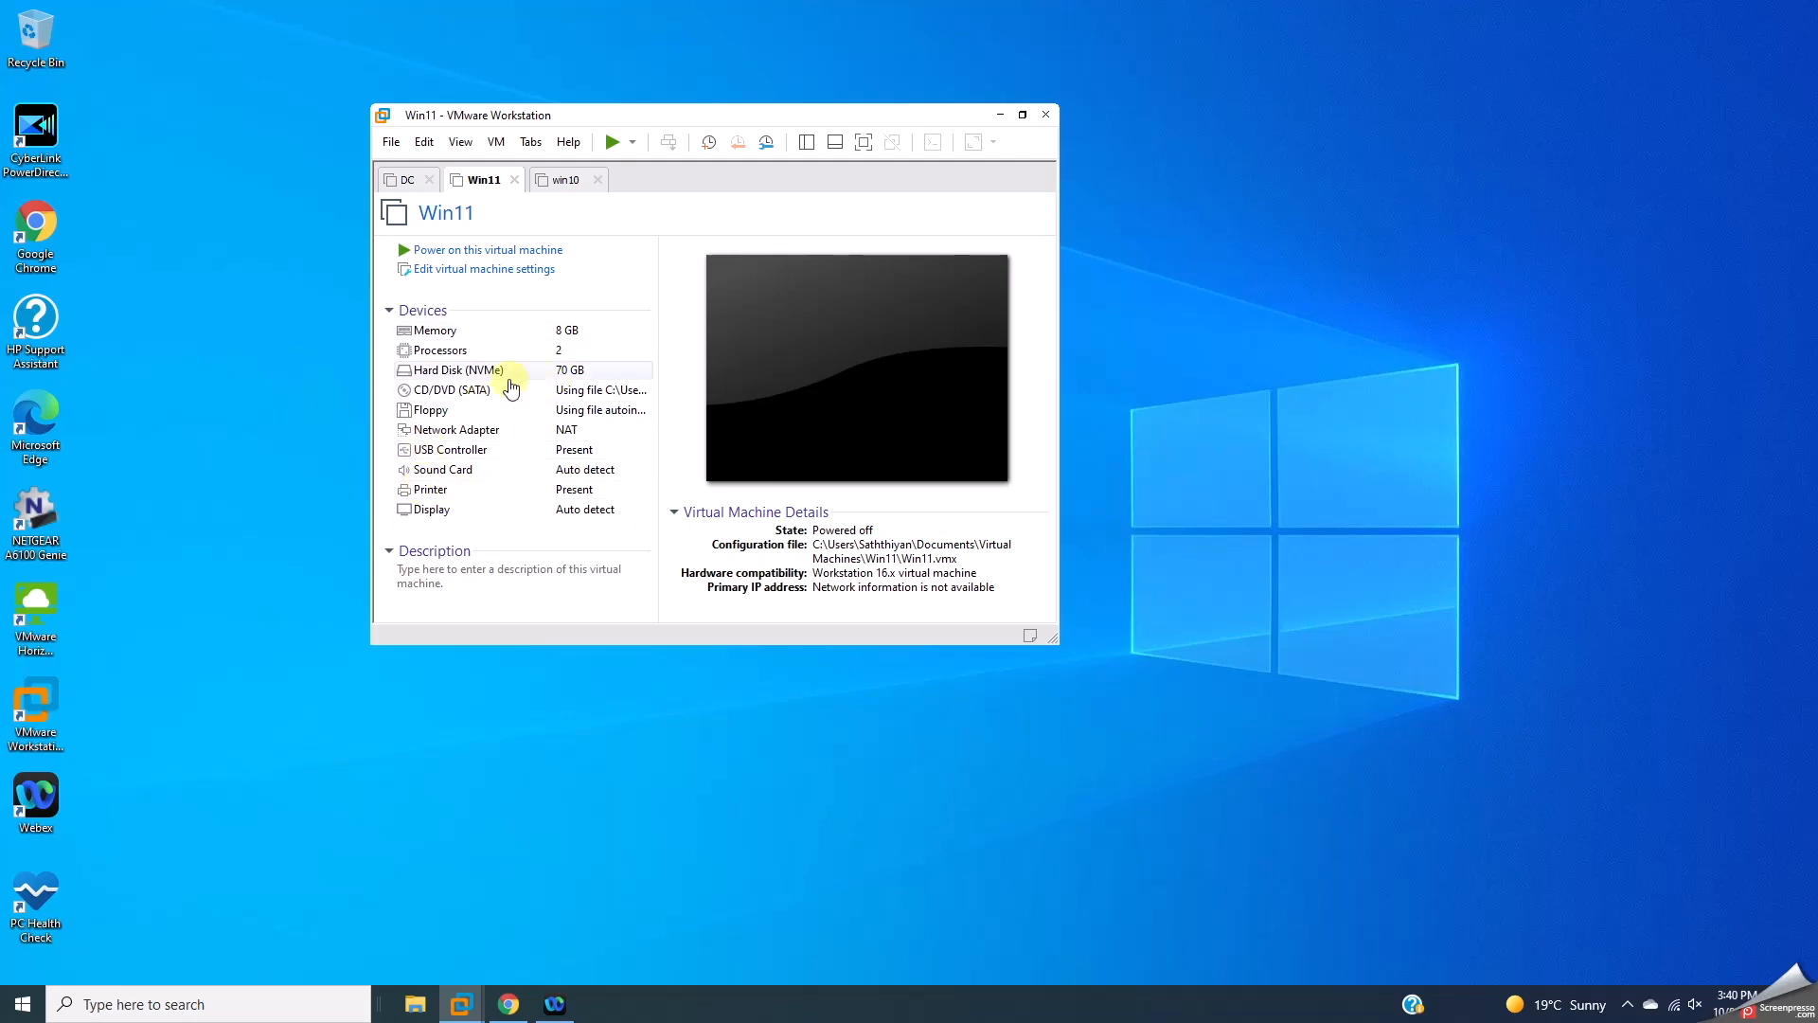
pyautogui.click(566, 179)
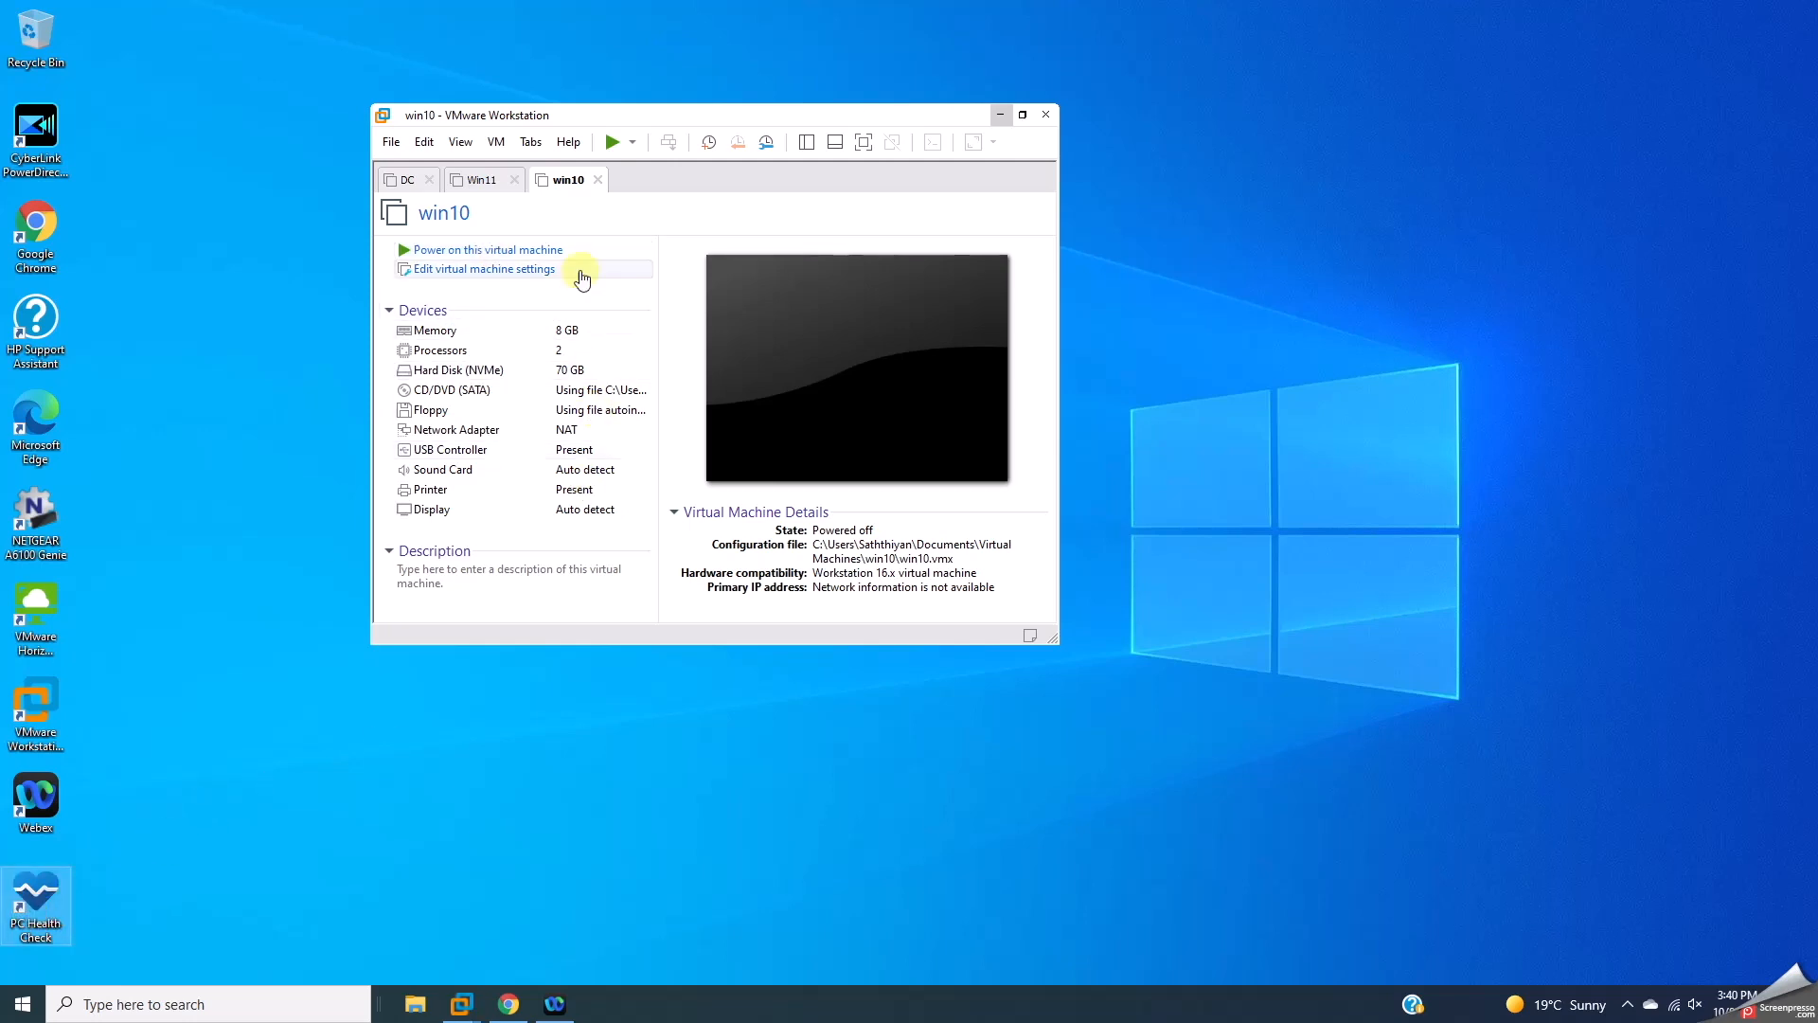
pyautogui.click(489, 181)
pyautogui.click(476, 249)
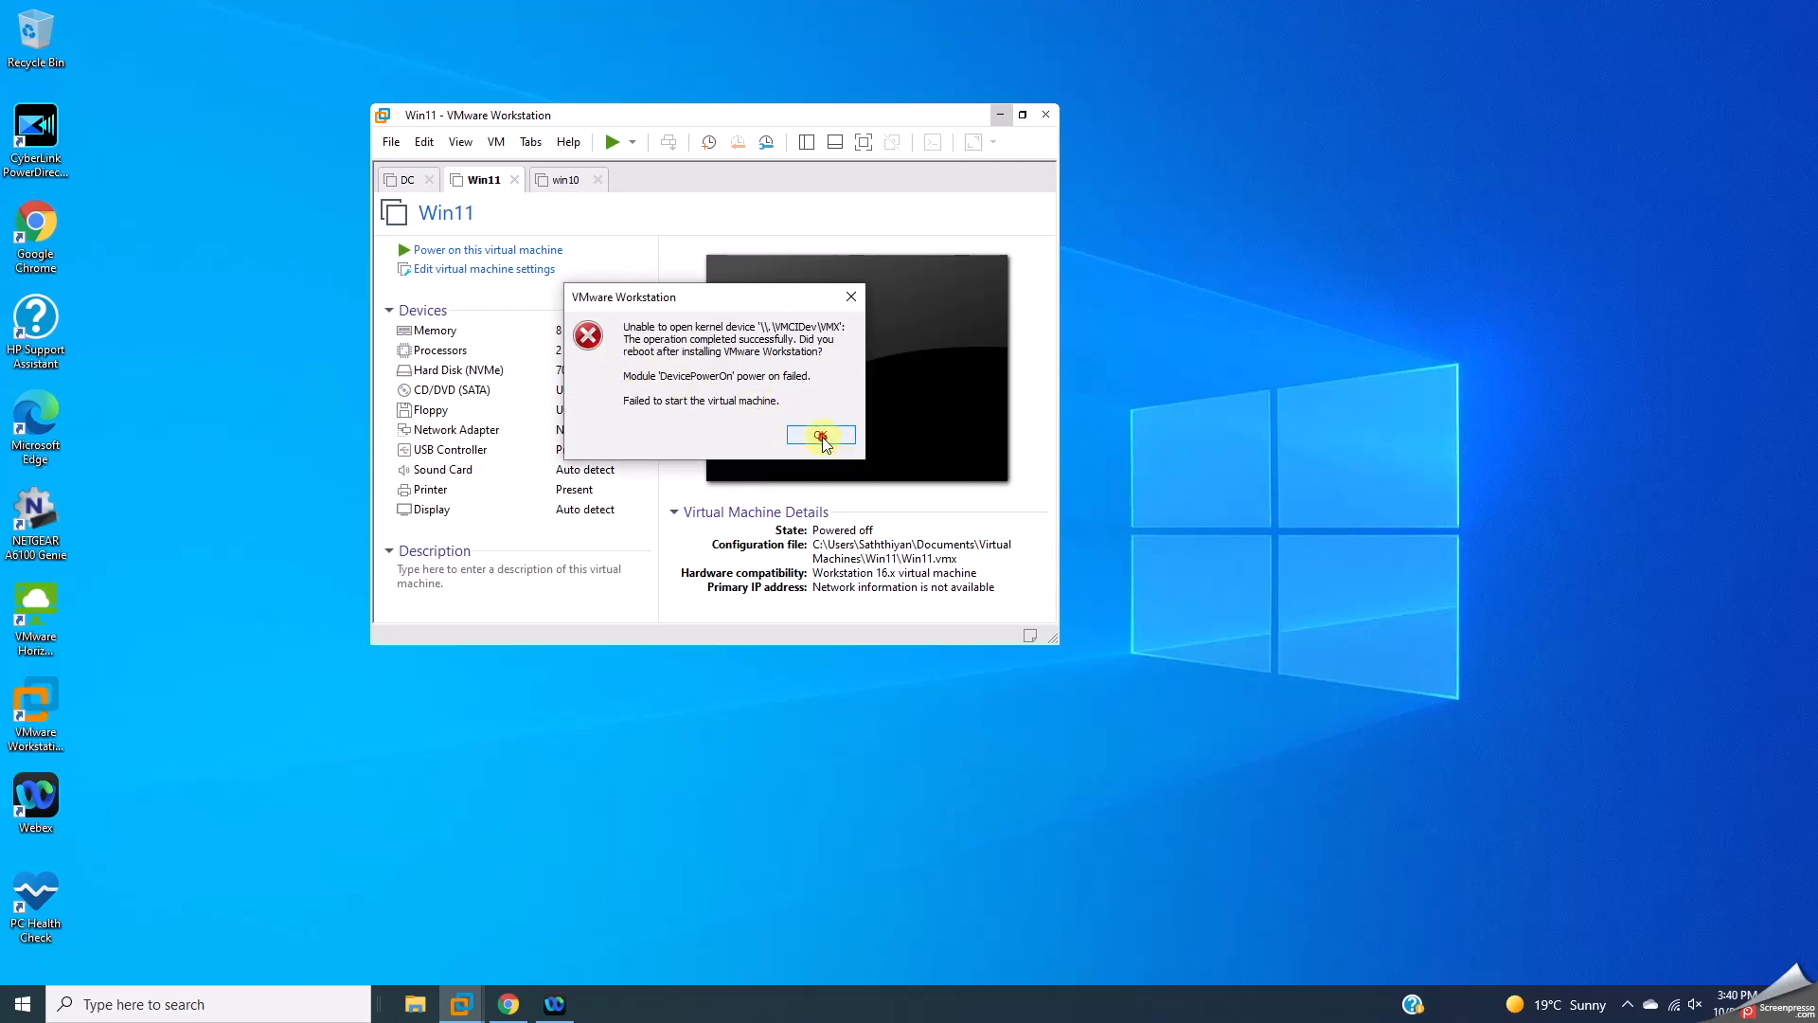
pyautogui.click(821, 435)
# Step: In File Explorer, open the win10 folder under Documents > Virtual Machines
pyautogui.click(415, 1004)
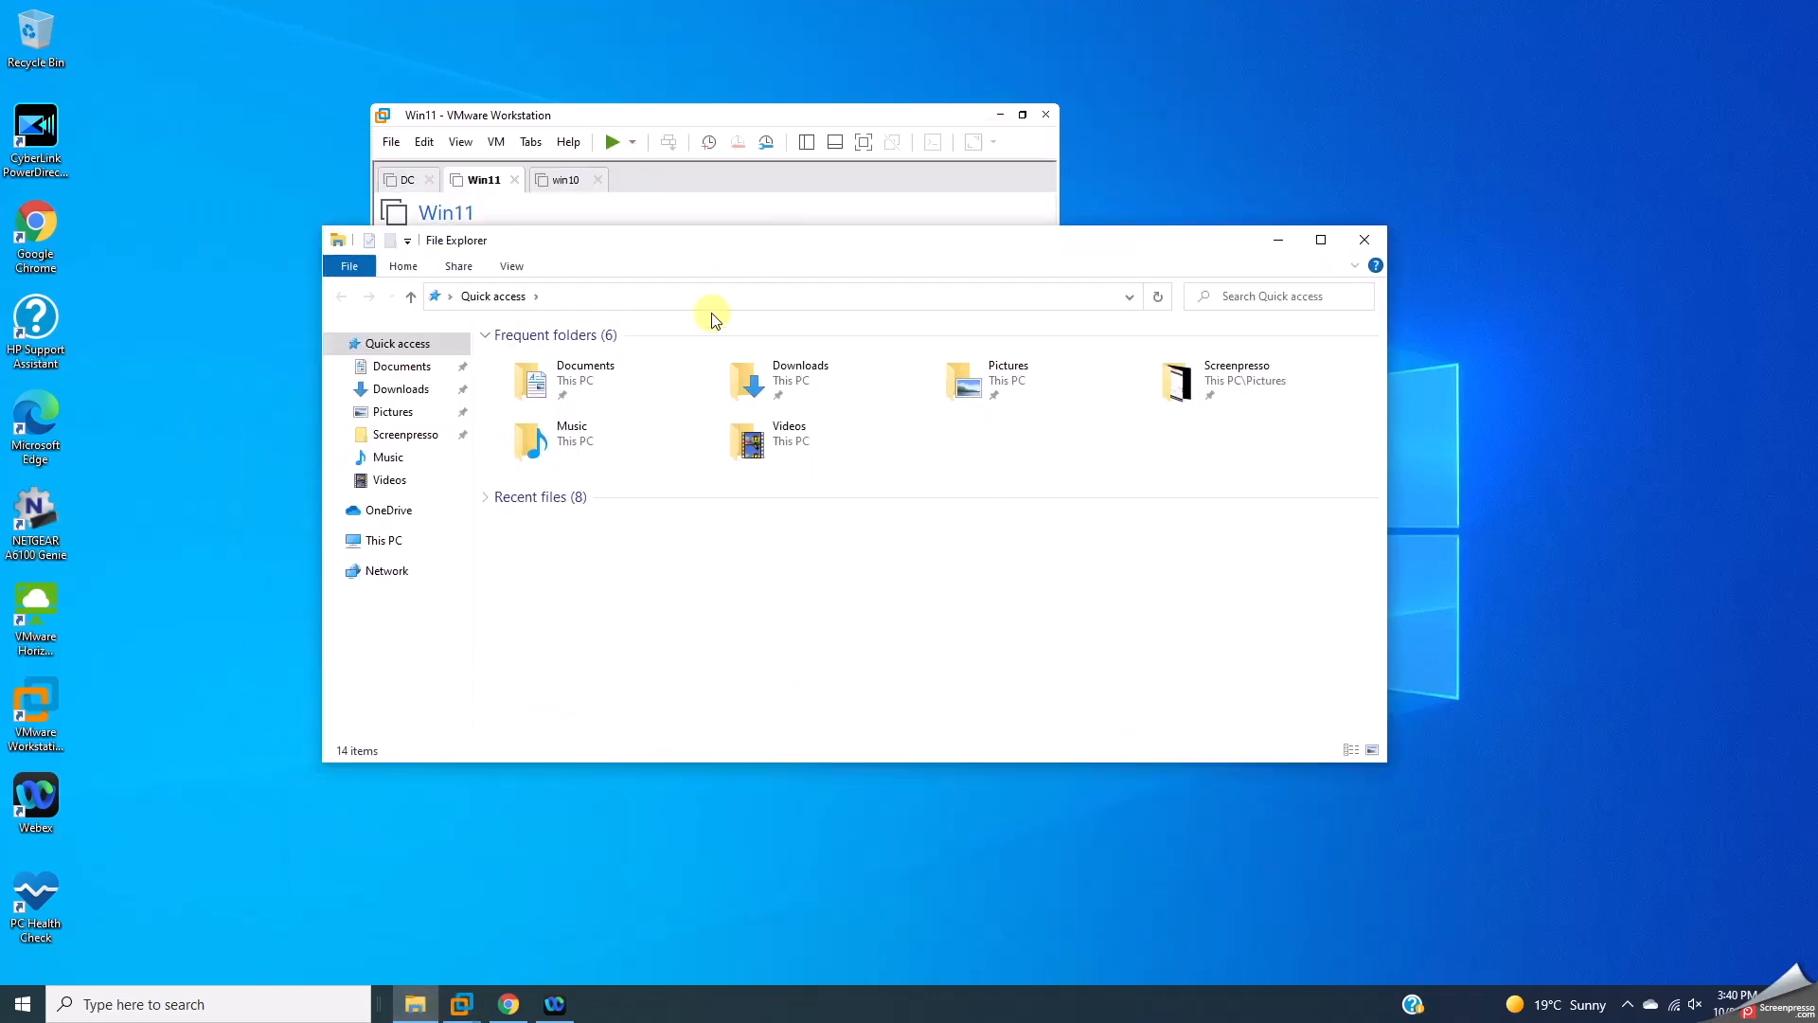
pyautogui.click(402, 365)
pyautogui.doubleClick(539, 381)
pyautogui.click(519, 383)
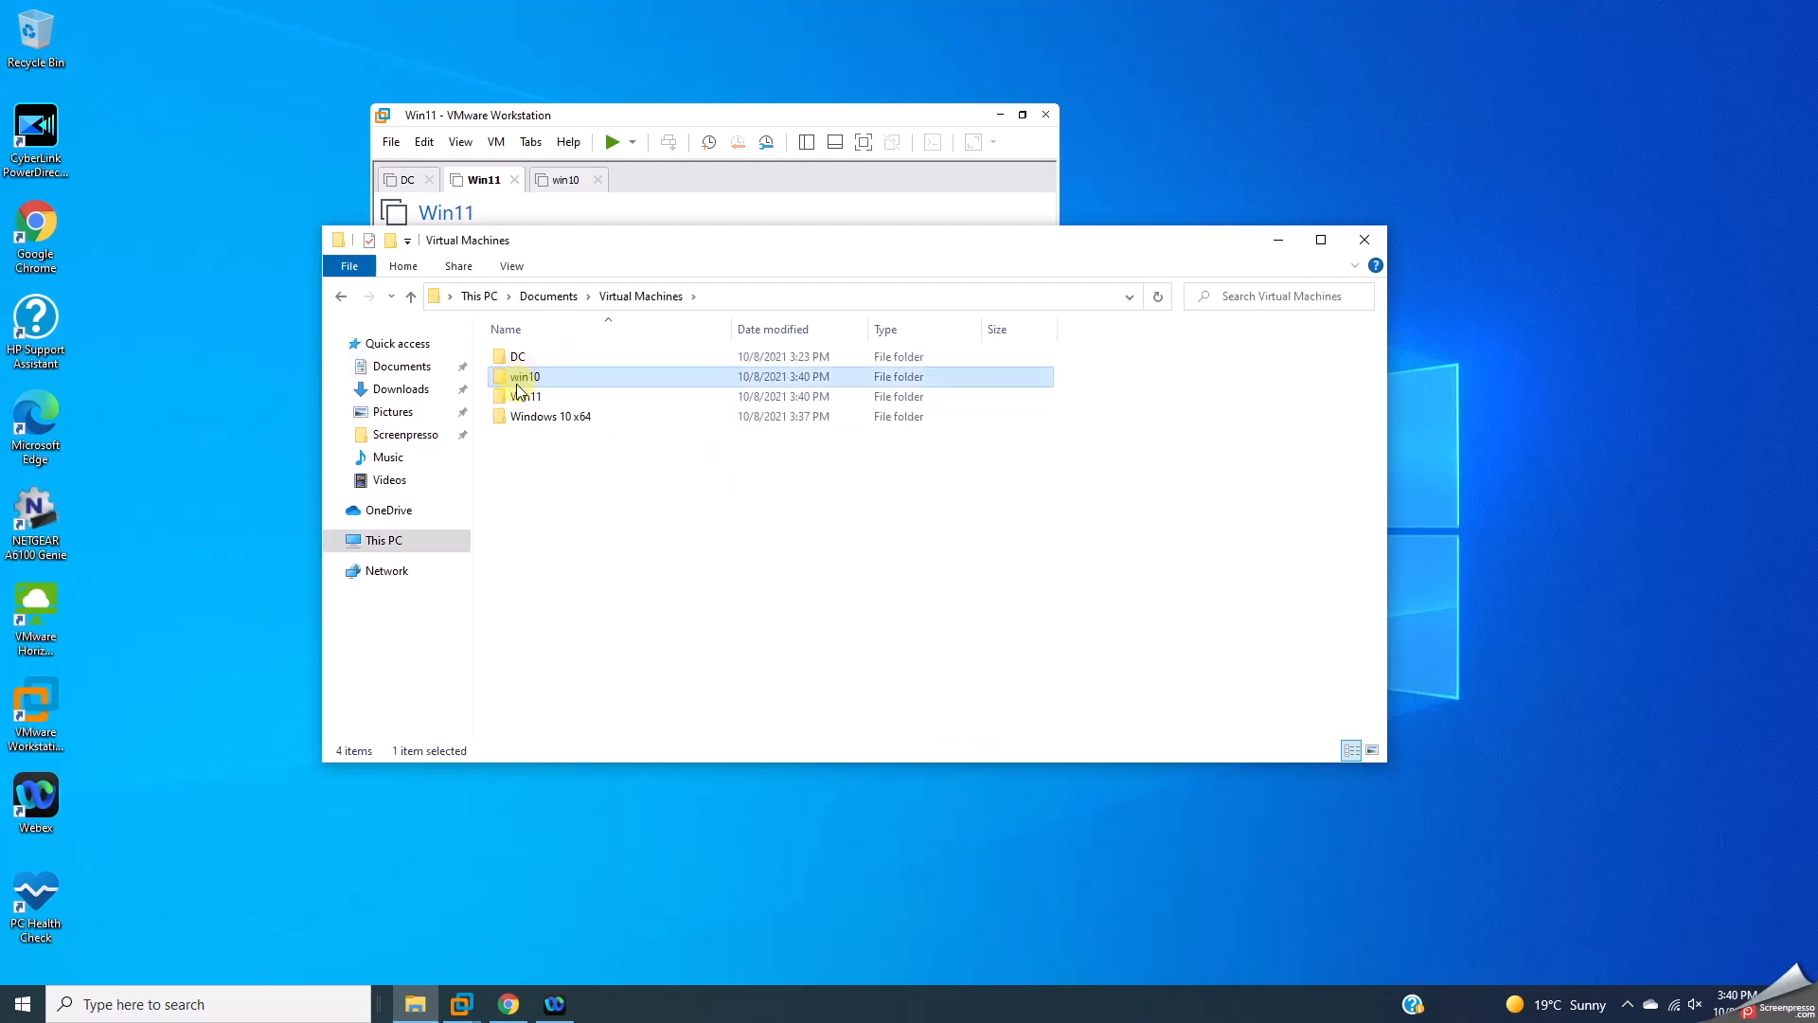
pyautogui.doubleClick(519, 381)
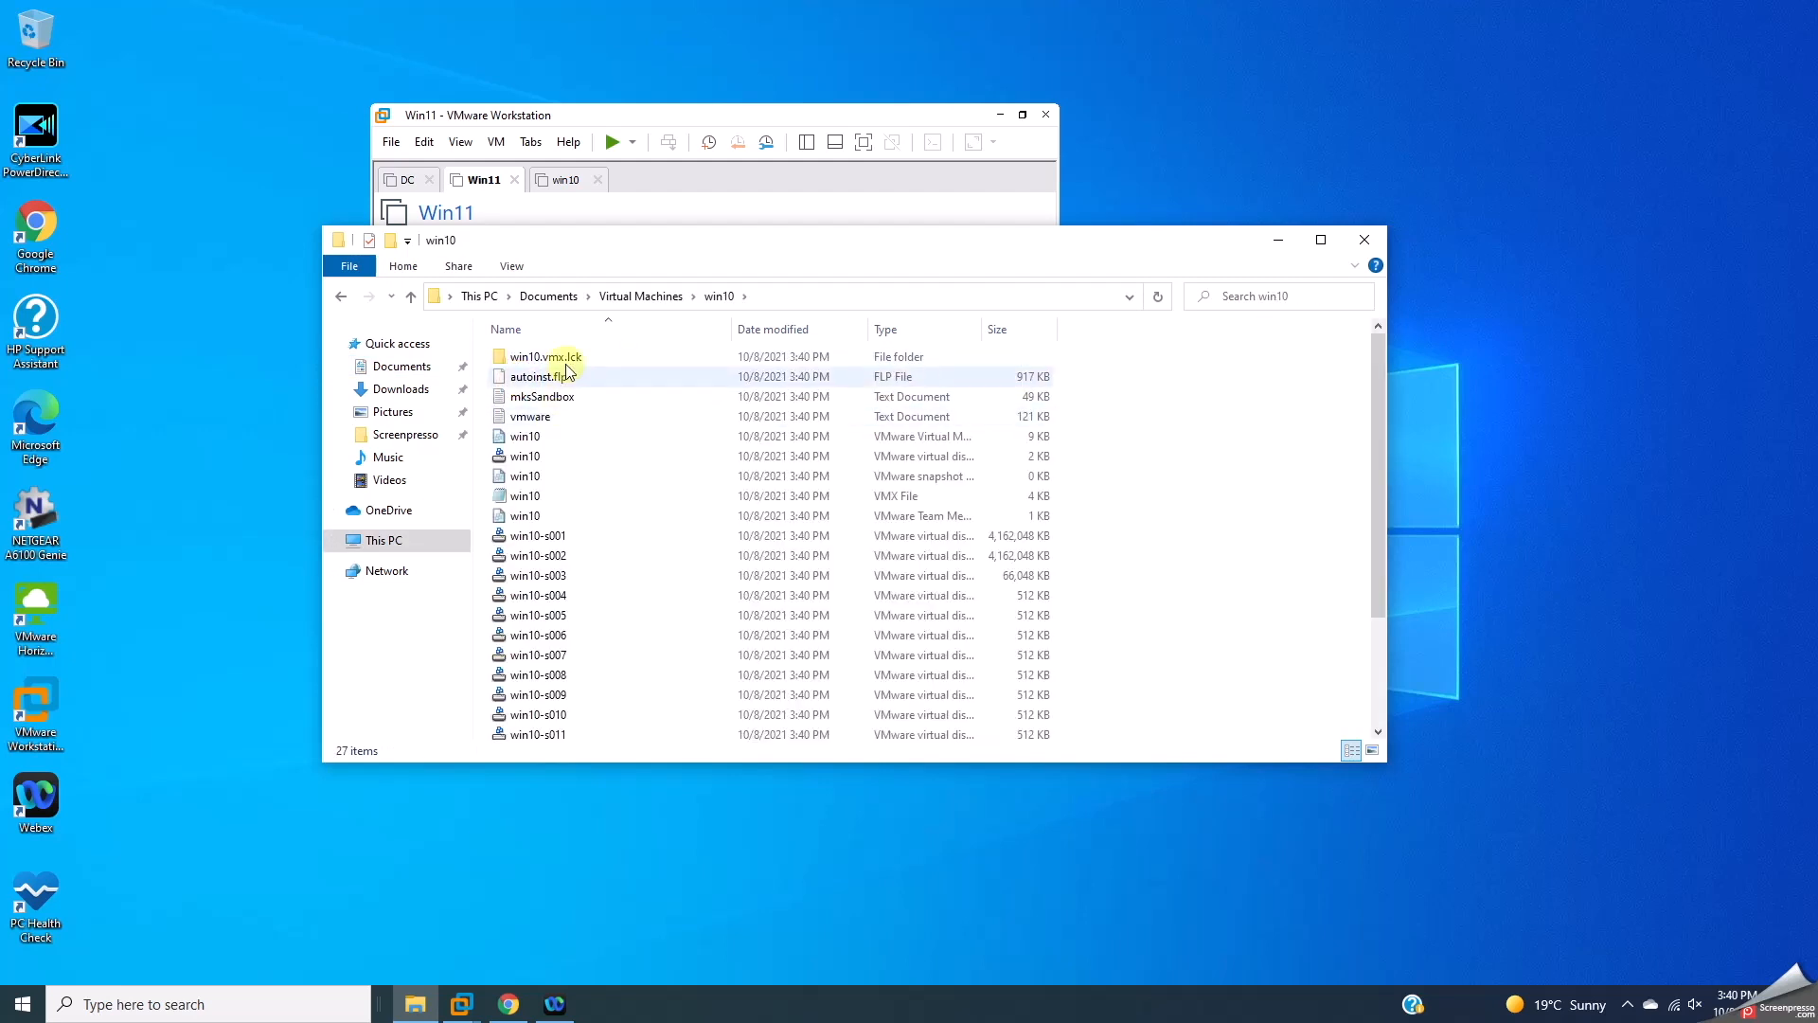
# Step: Change vmci0.present to FALSE in win10.vmx, save, and close Notepad and Explorer
pyautogui.moveTo(572, 244); pyautogui.dragTo(642, 291)
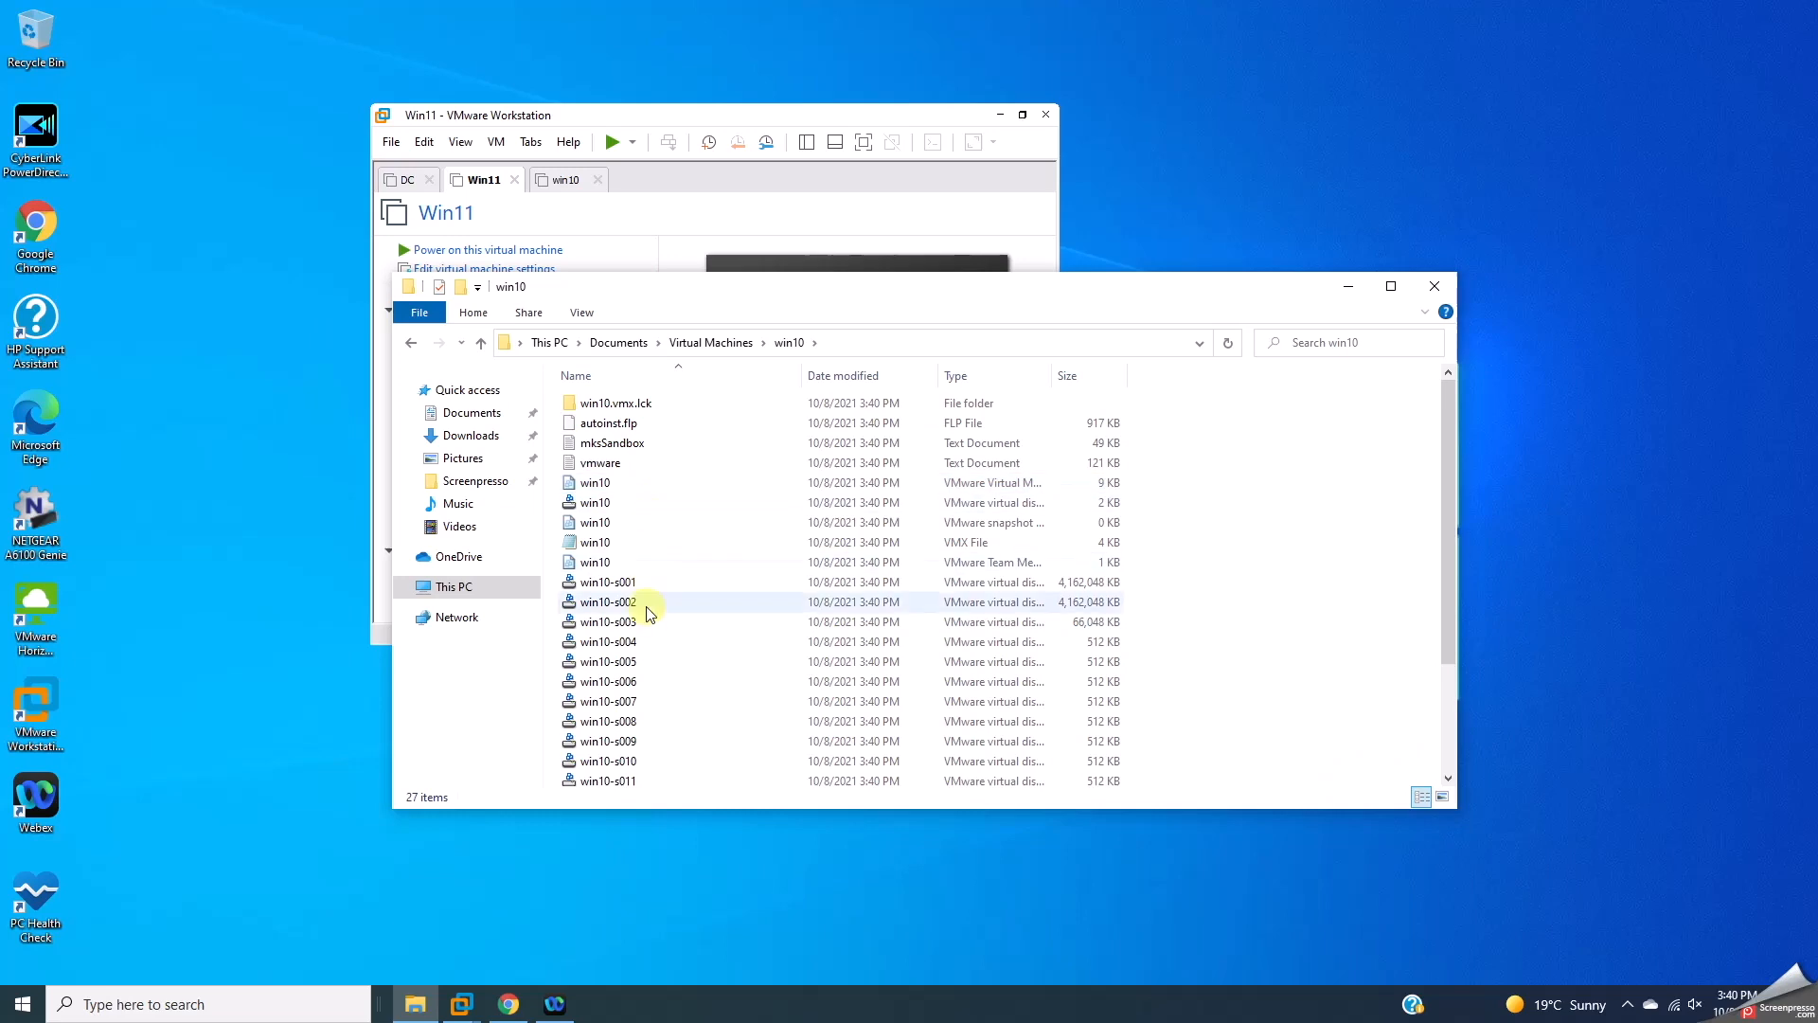
pyautogui.doubleClick(590, 539)
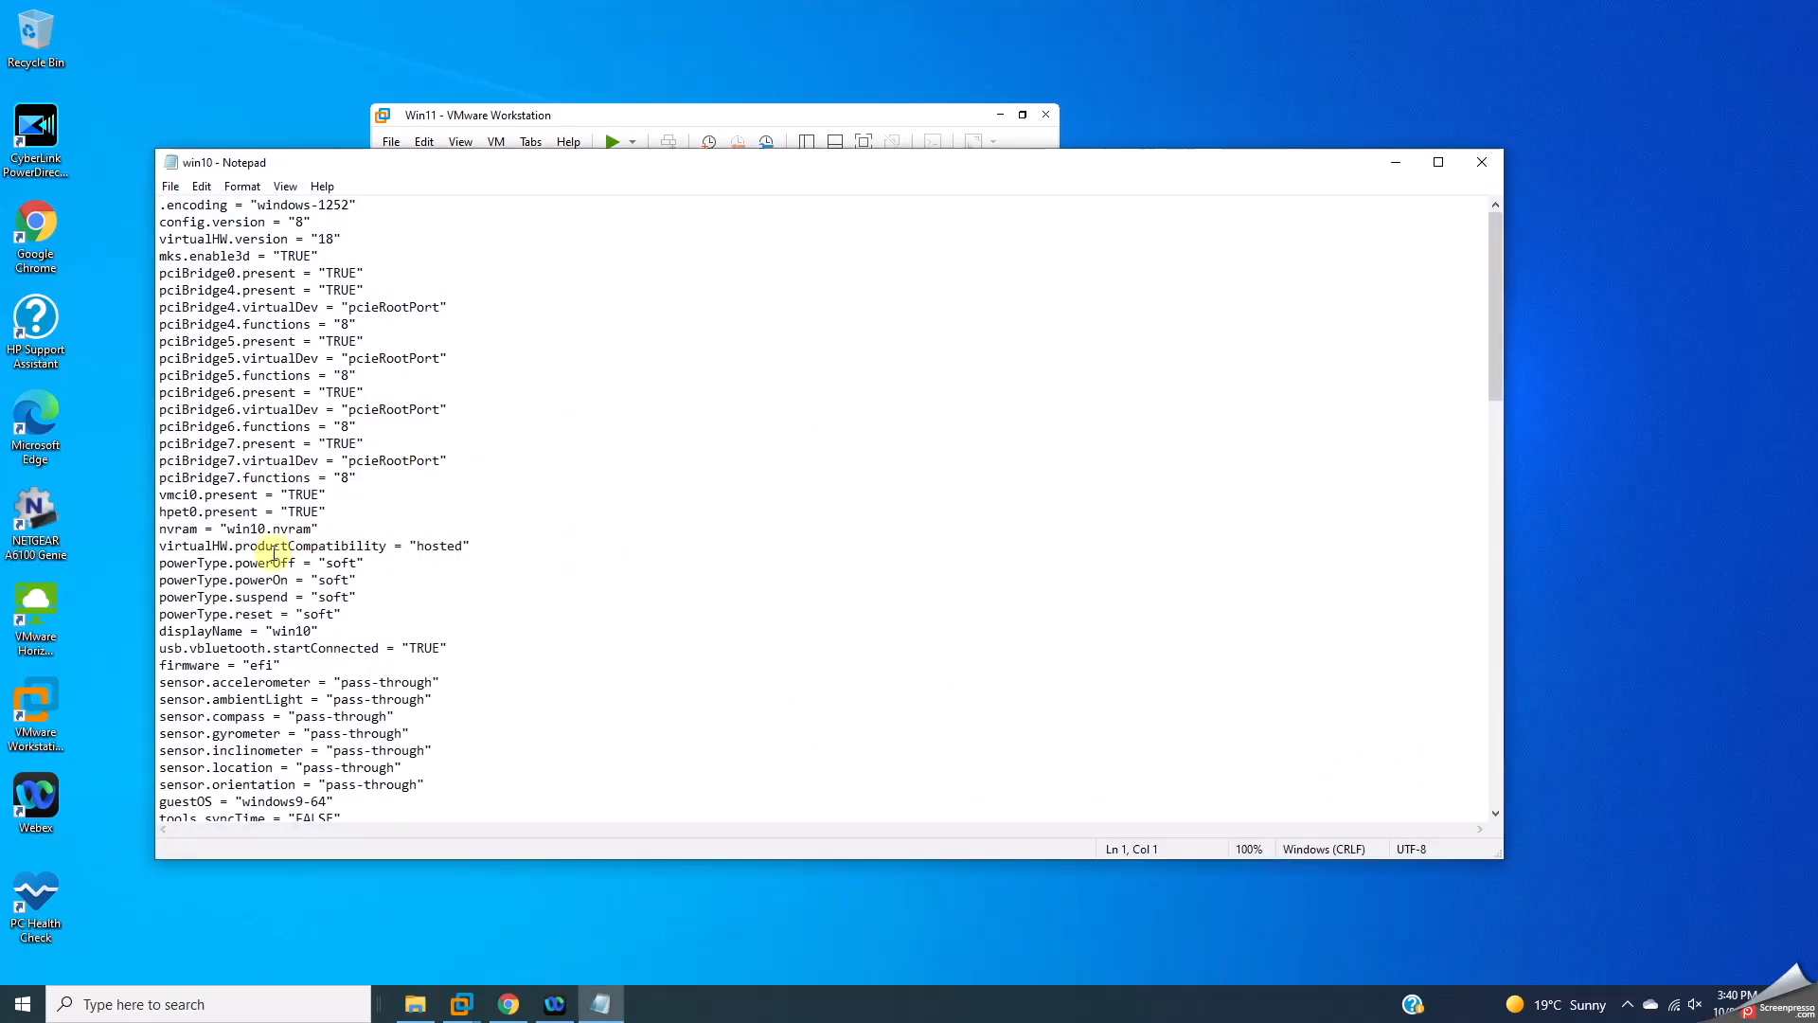
pyautogui.moveTo(288, 494); pyautogui.dragTo(327, 493)
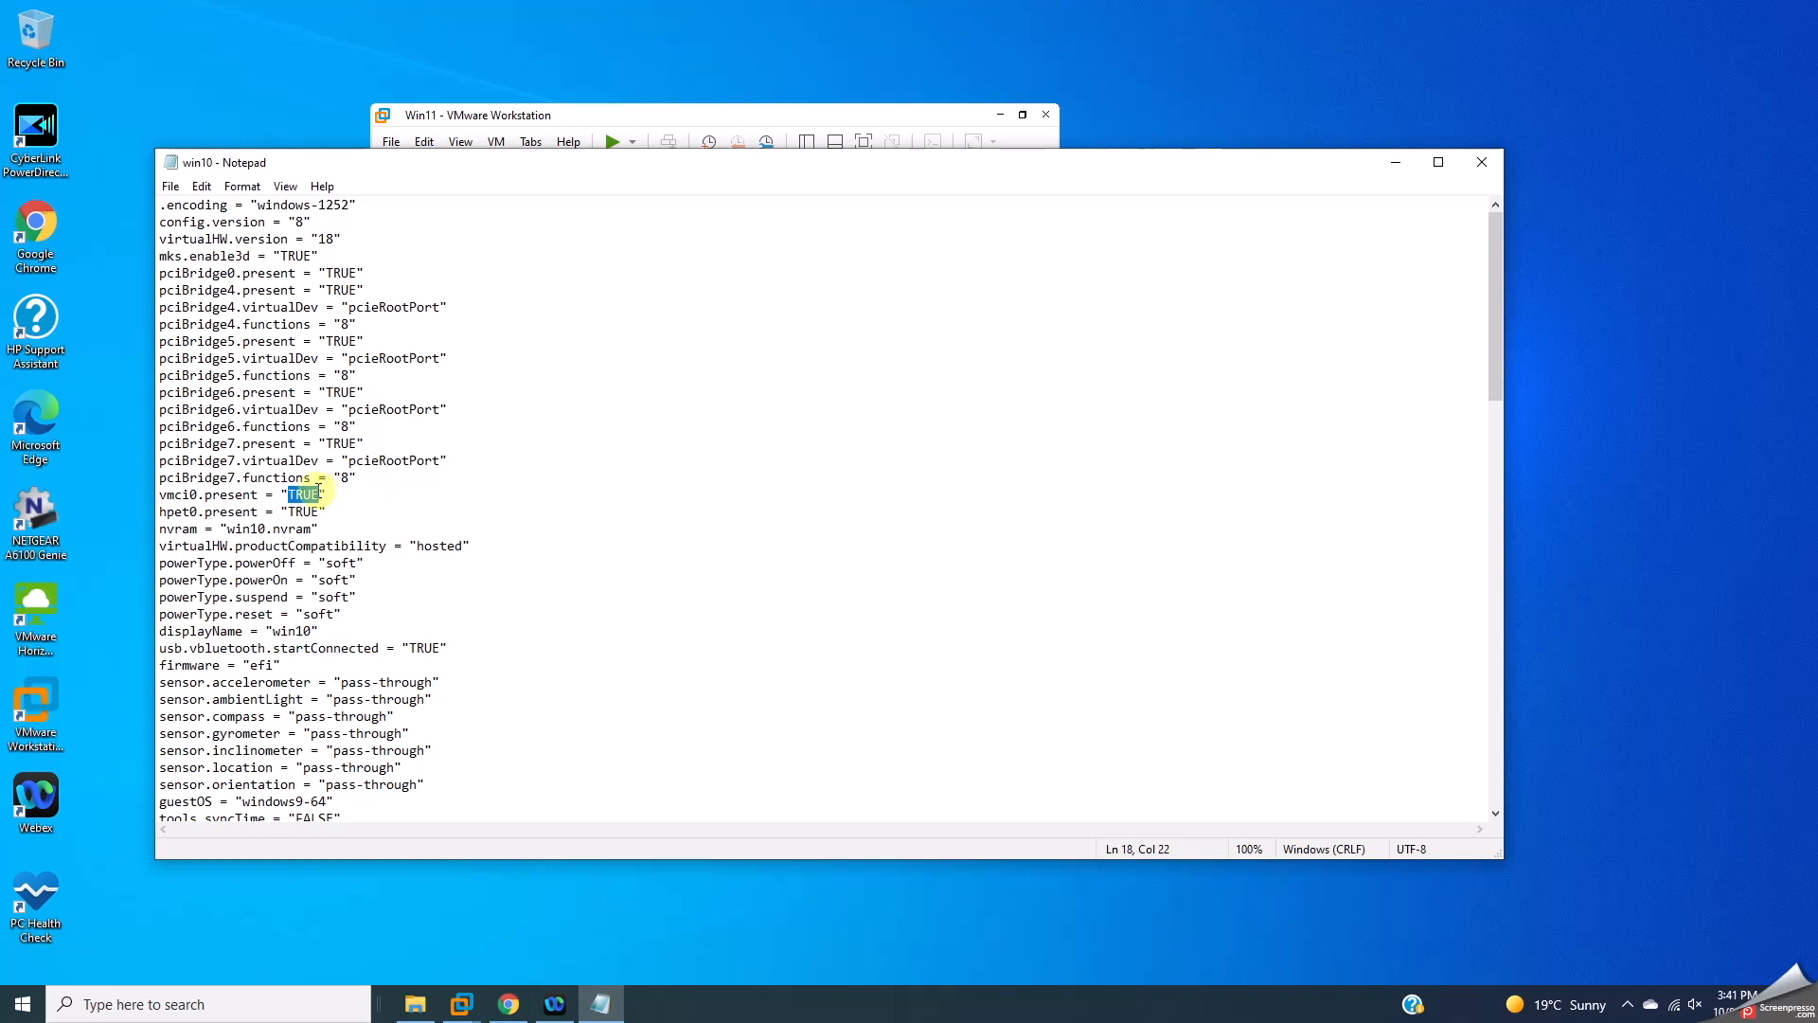
pyautogui.write('FALS')
pyautogui.hotkey('ctrl', 's')
pyautogui.click(1482, 161)
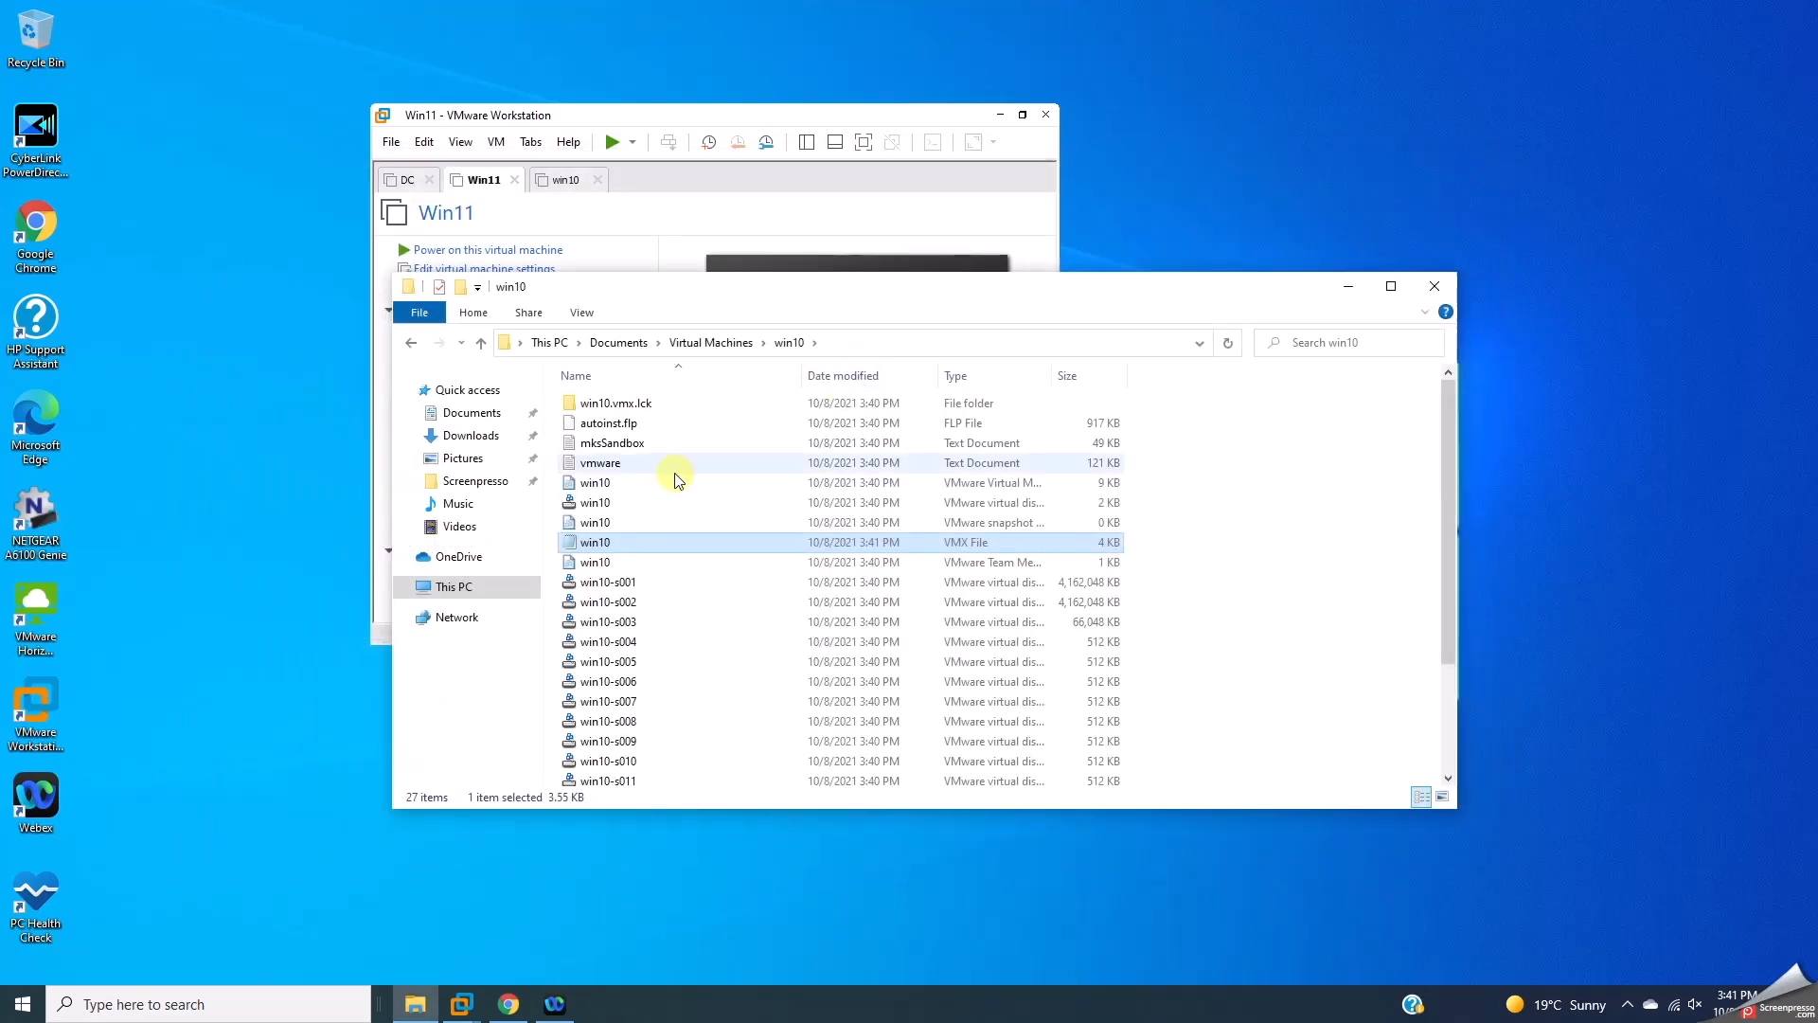
pyautogui.click(1434, 286)
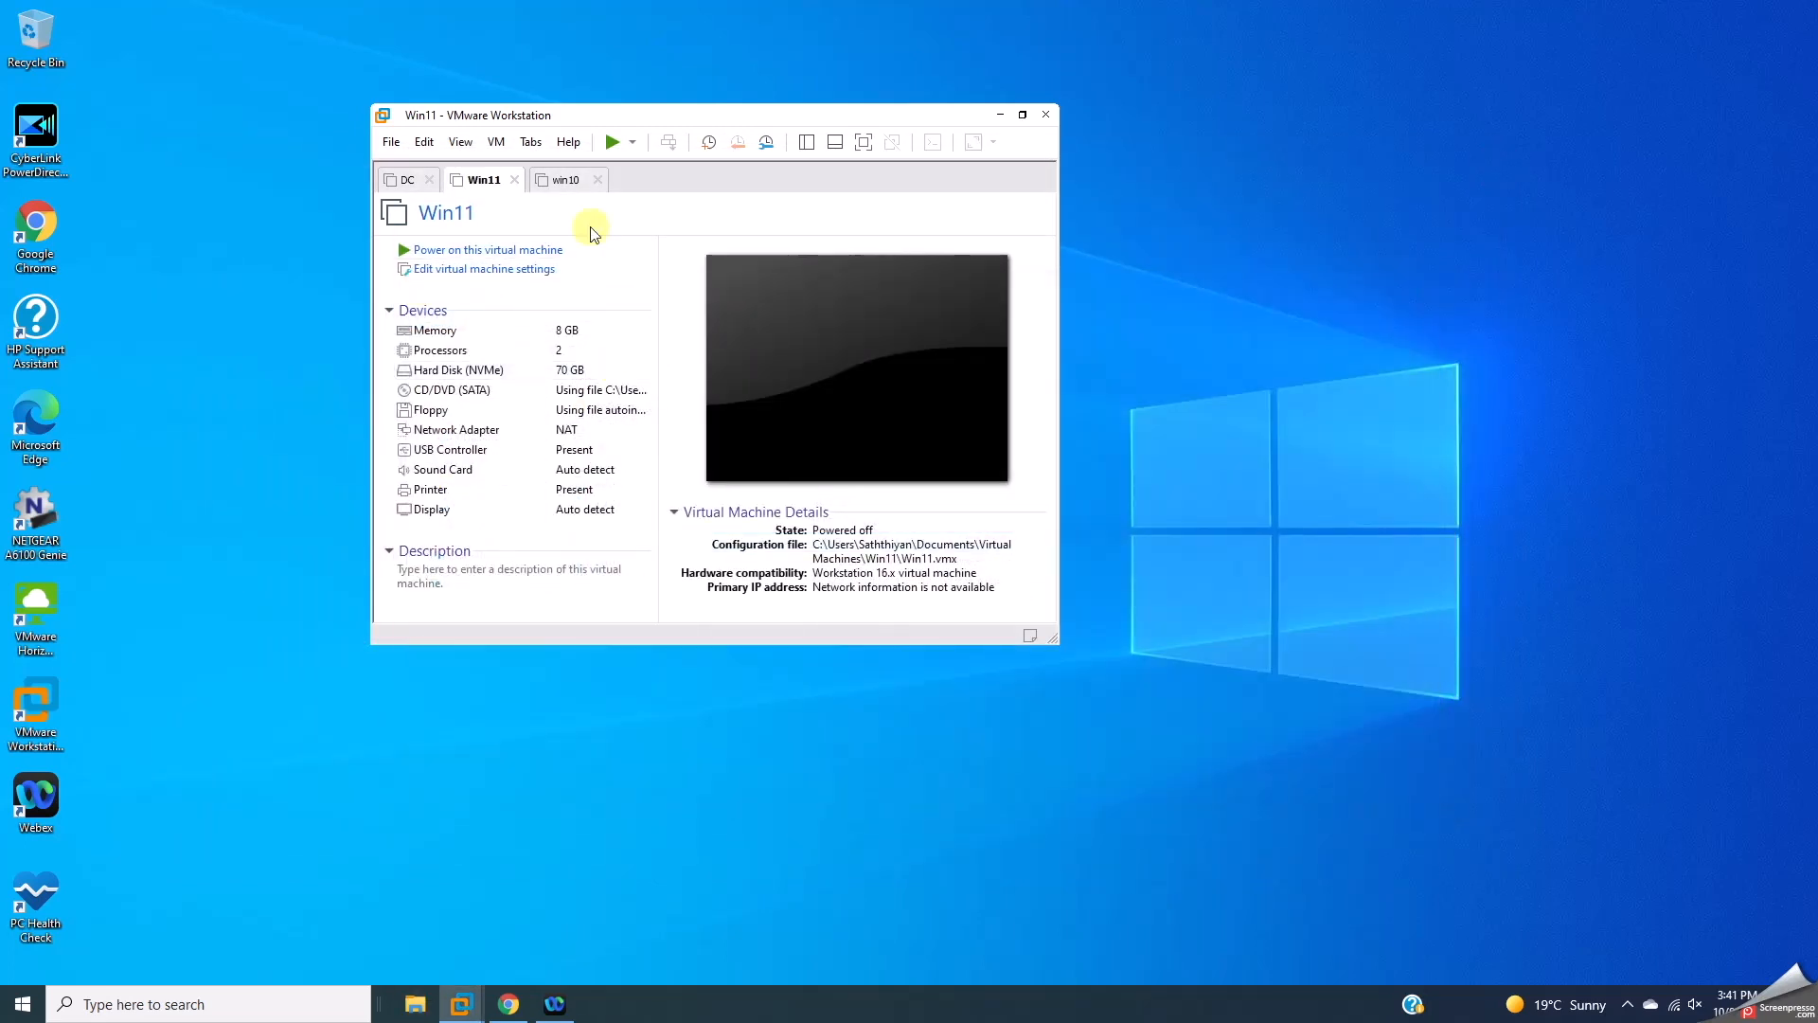
# Step: Open Win11.vmx in Notepad from Documents > Virtual Machines > Win11
pyautogui.click(415, 1001)
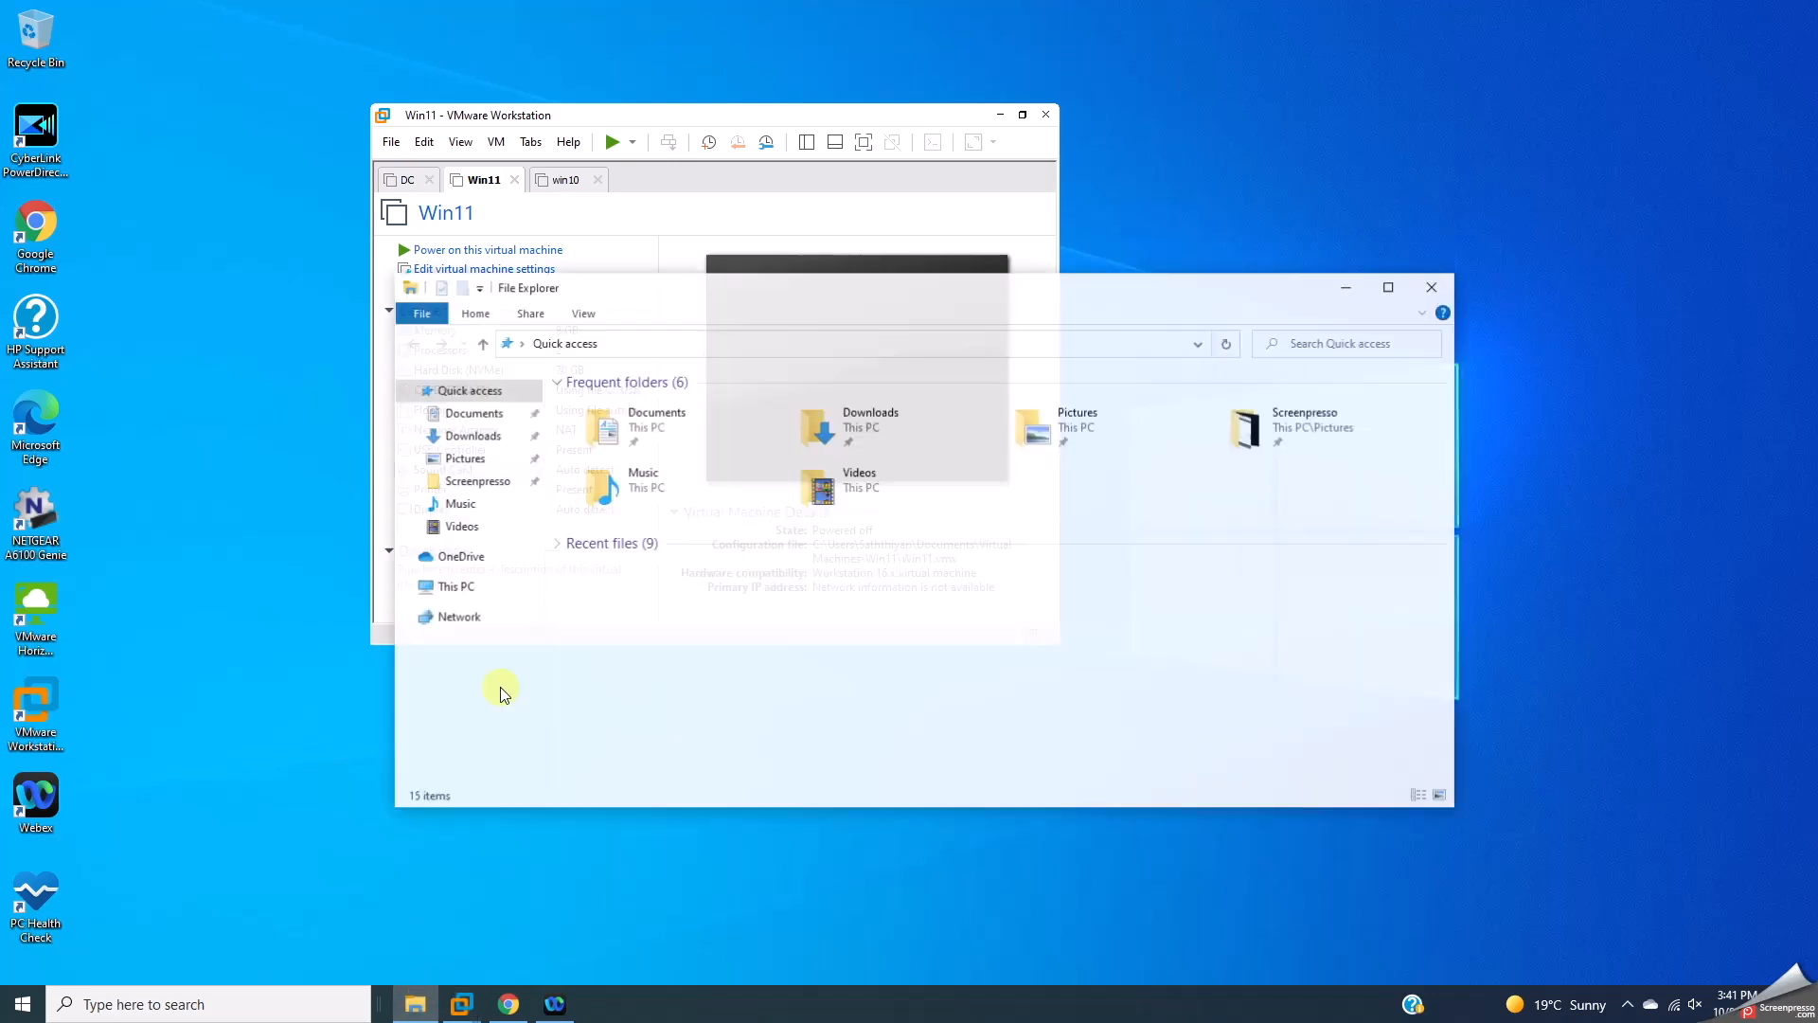
pyautogui.click(483, 414)
pyautogui.doubleClick(600, 417)
pyautogui.doubleClick(609, 442)
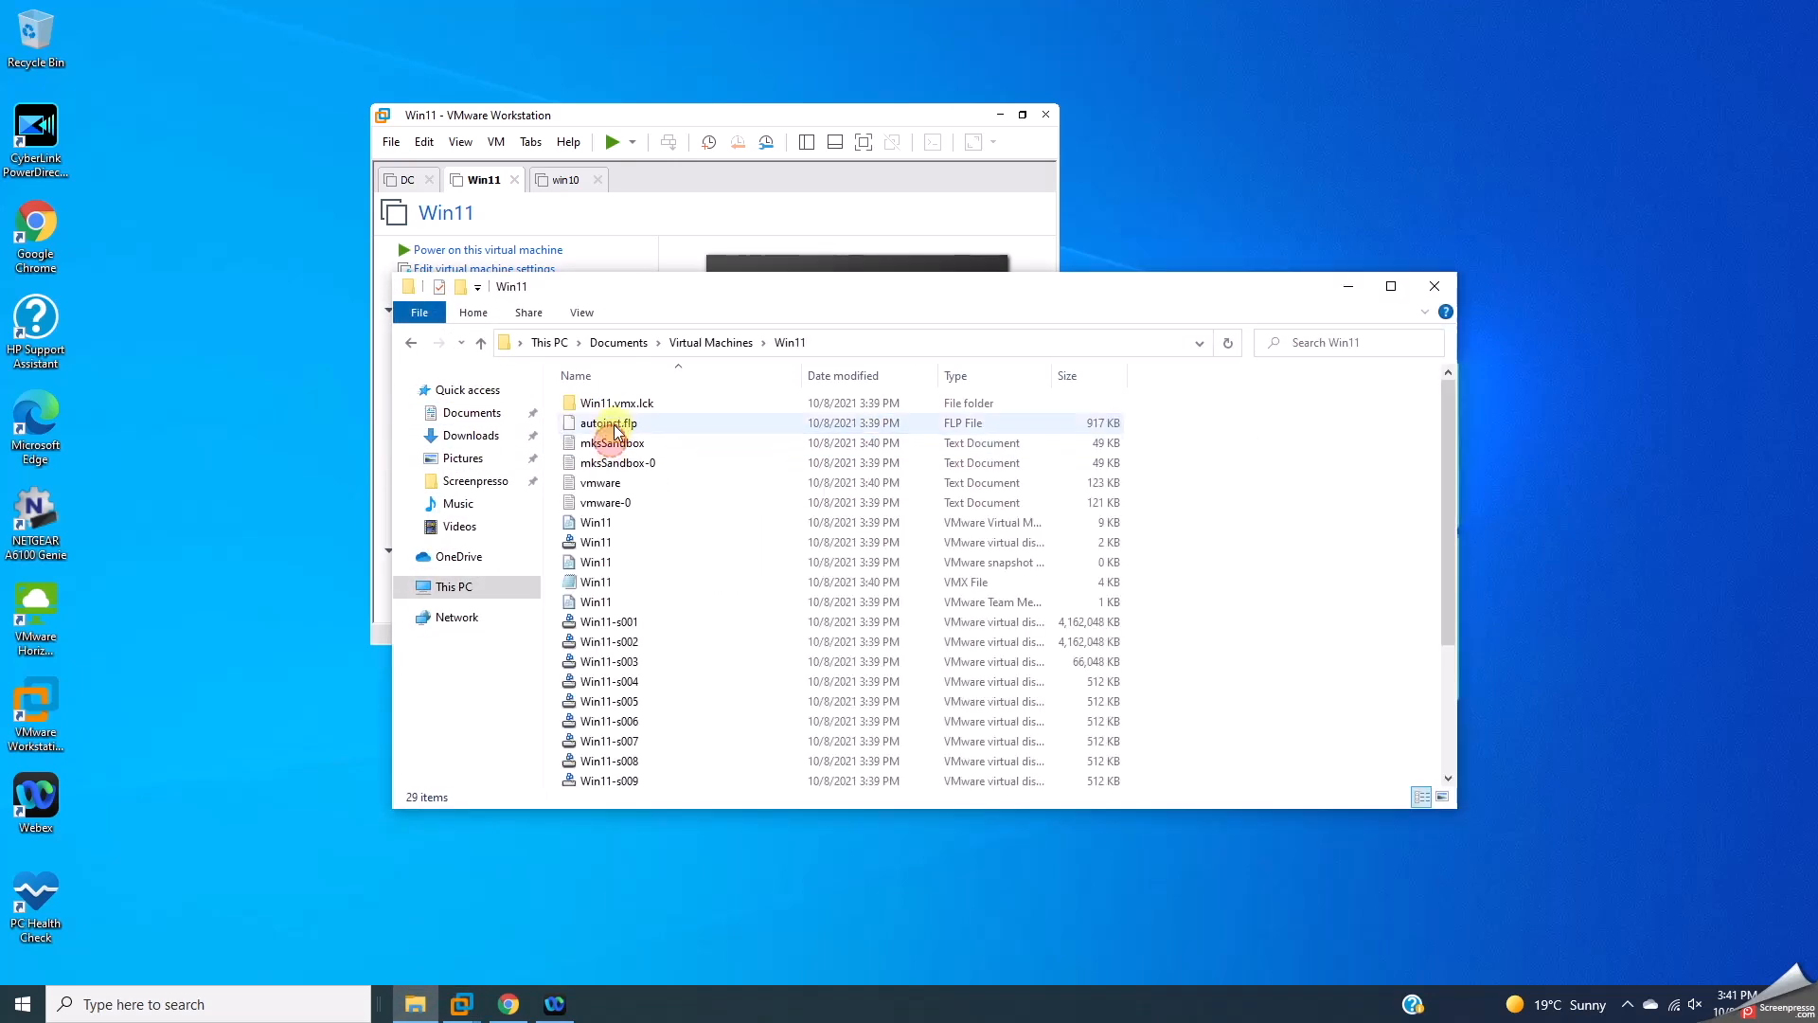
pyautogui.doubleClick(596, 586)
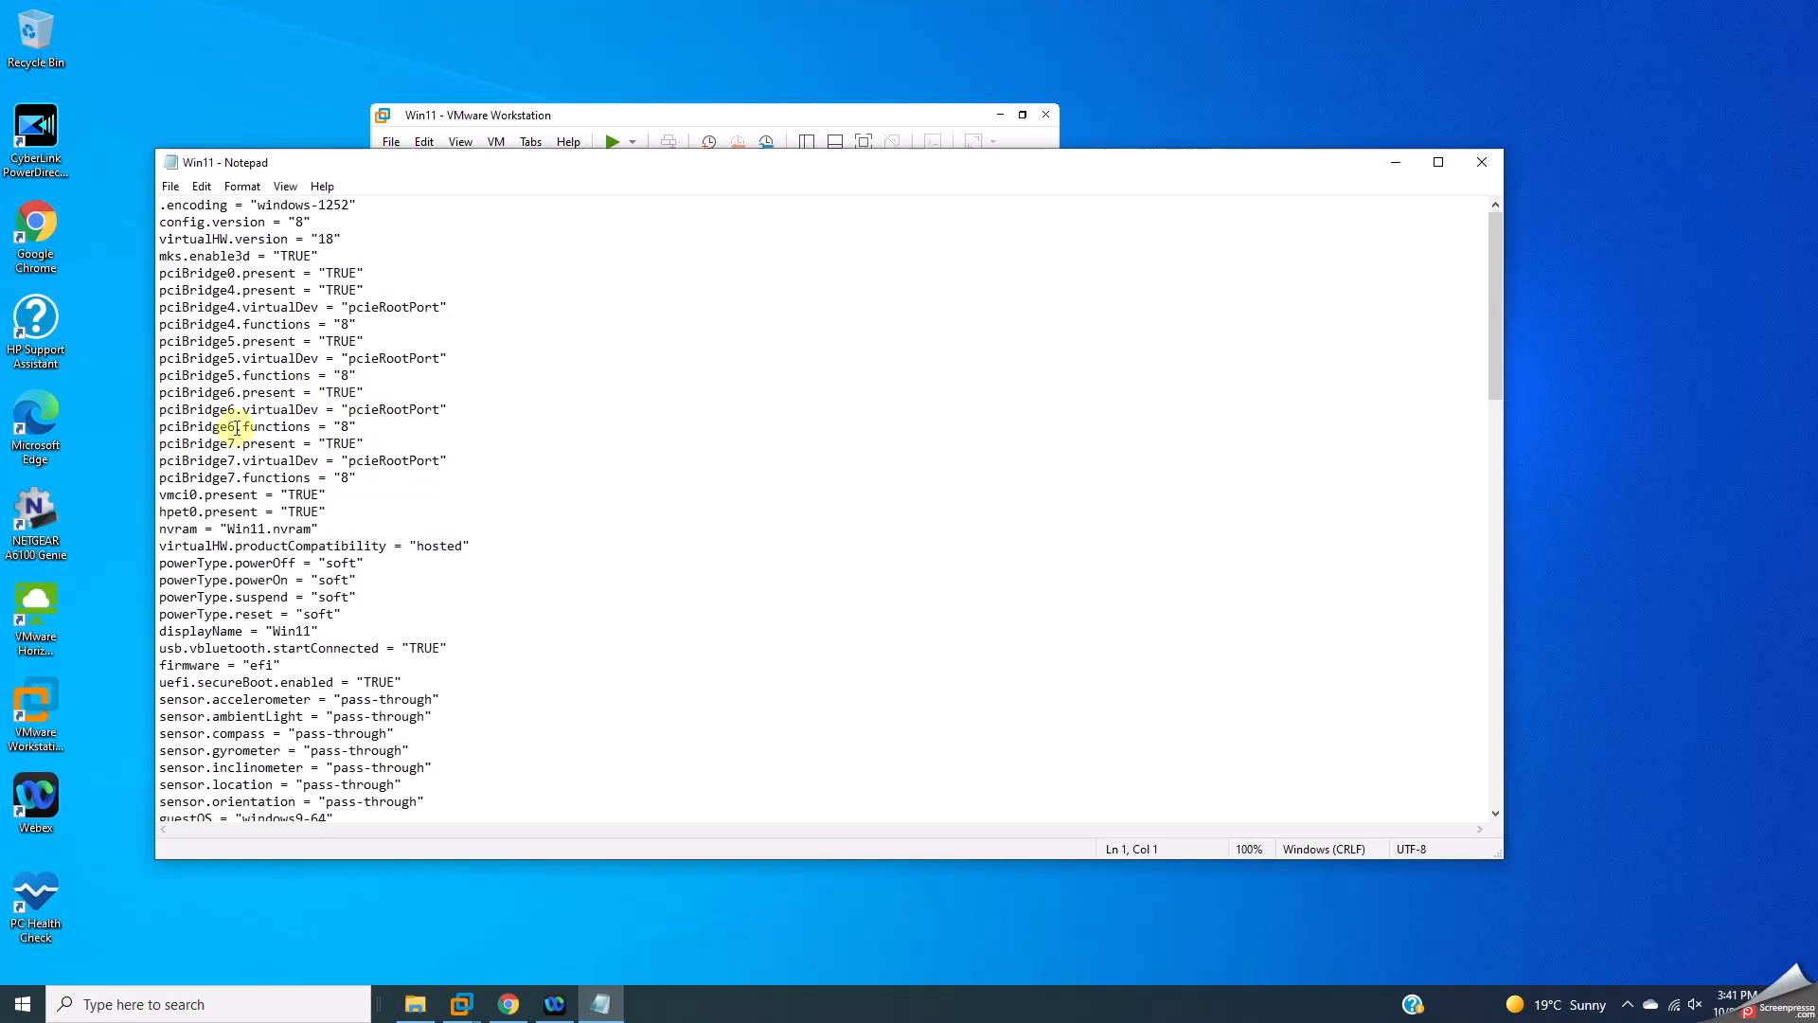
# Step: Replace TRUE with FALSE on the vmci0.present line, save, and close Notepad
pyautogui.moveTo(289, 494); pyautogui.dragTo(315, 494)
pyautogui.hotkey('ctrl', 'f')
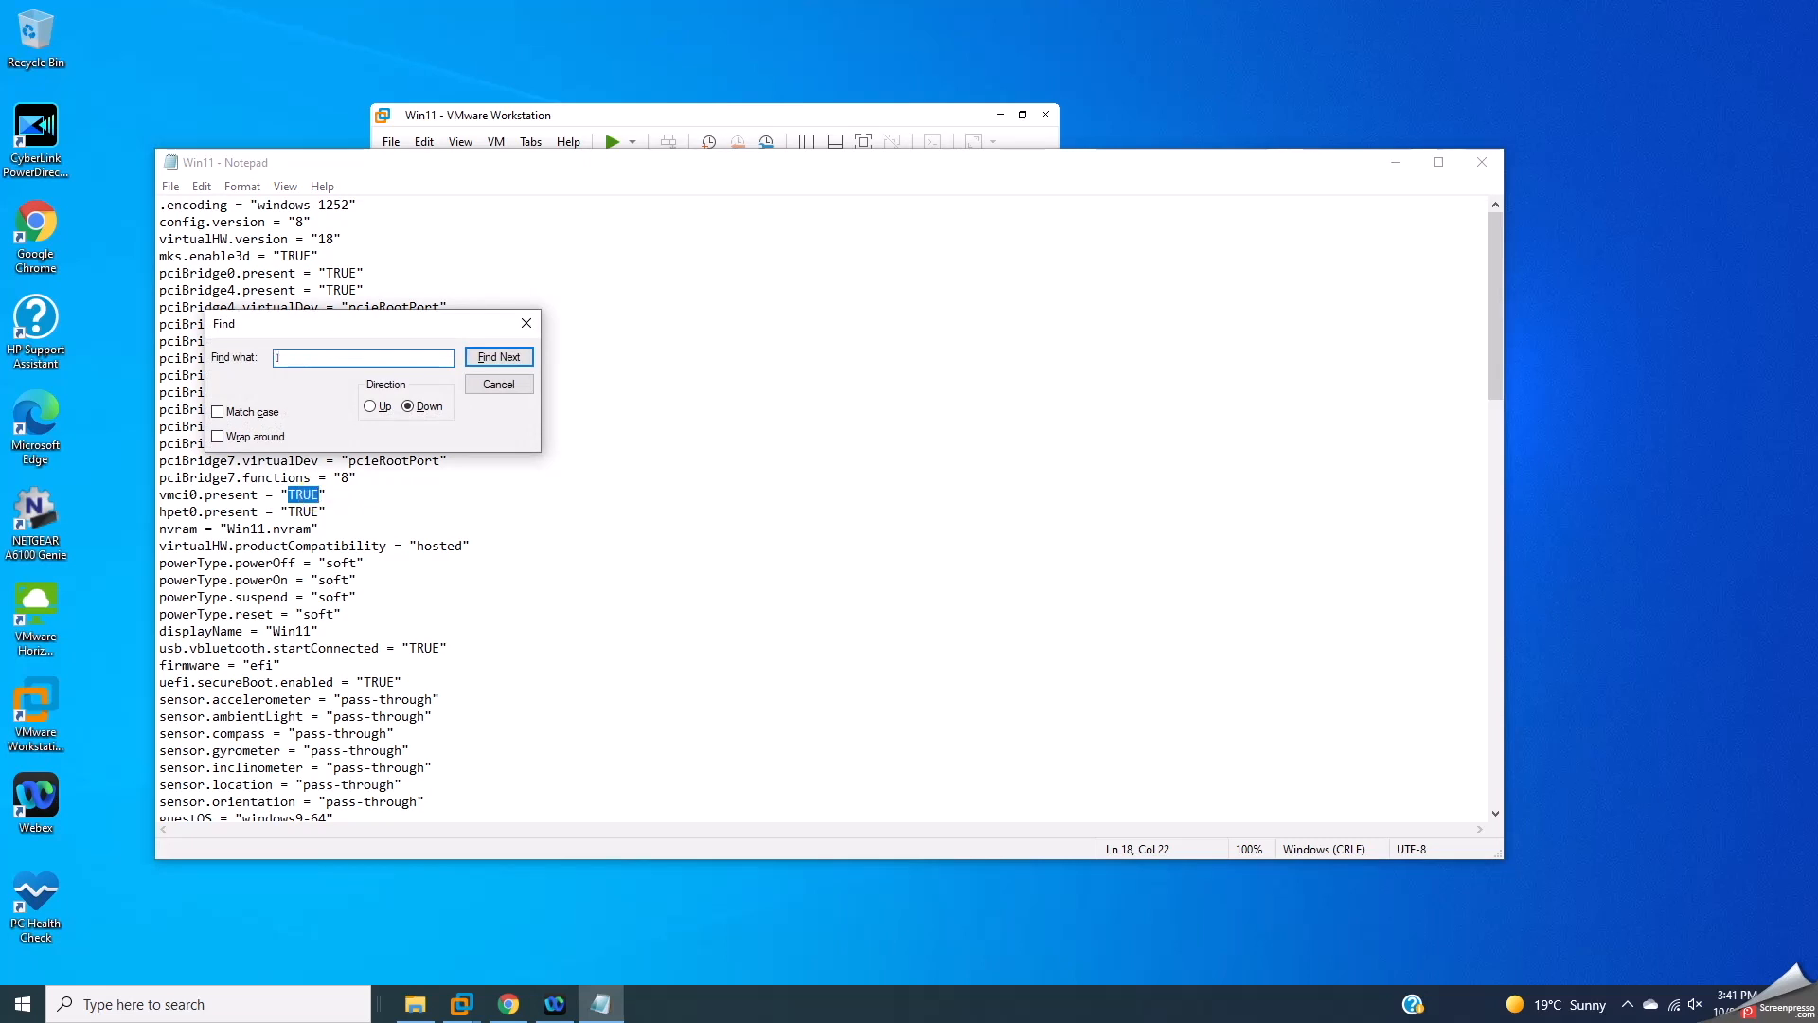
pyautogui.click(526, 323)
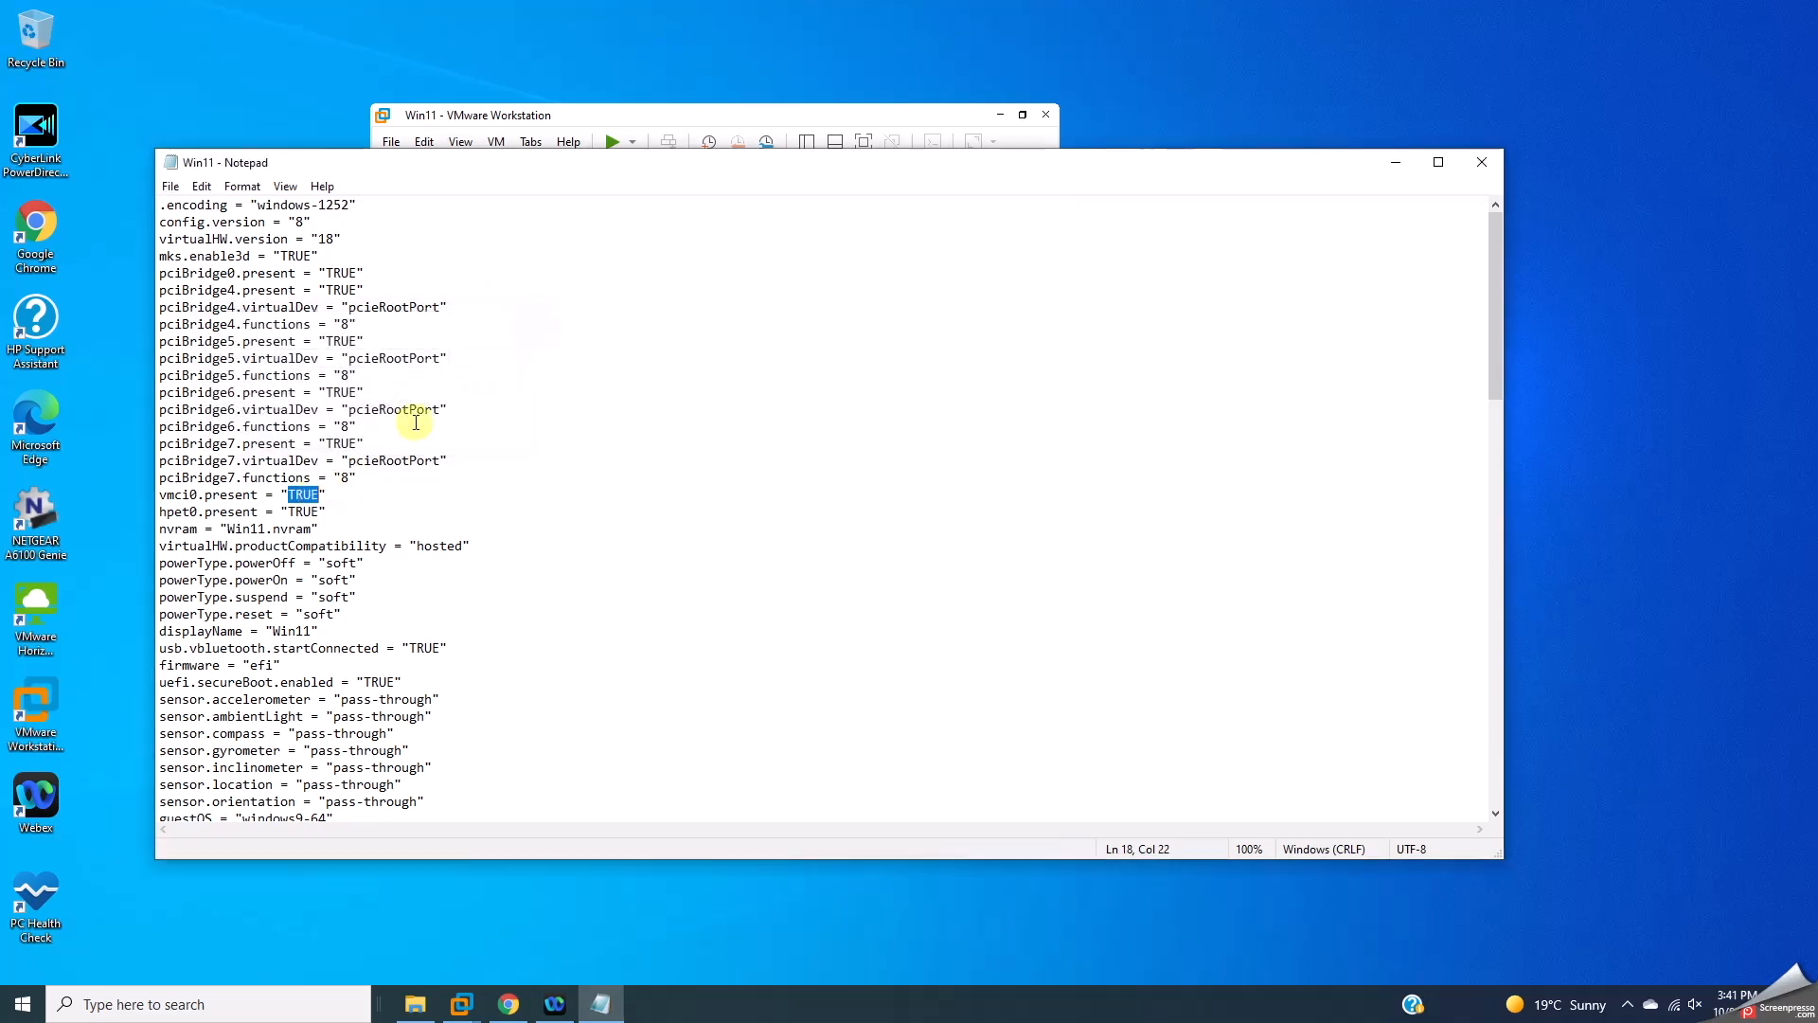
pyautogui.write('Fa')
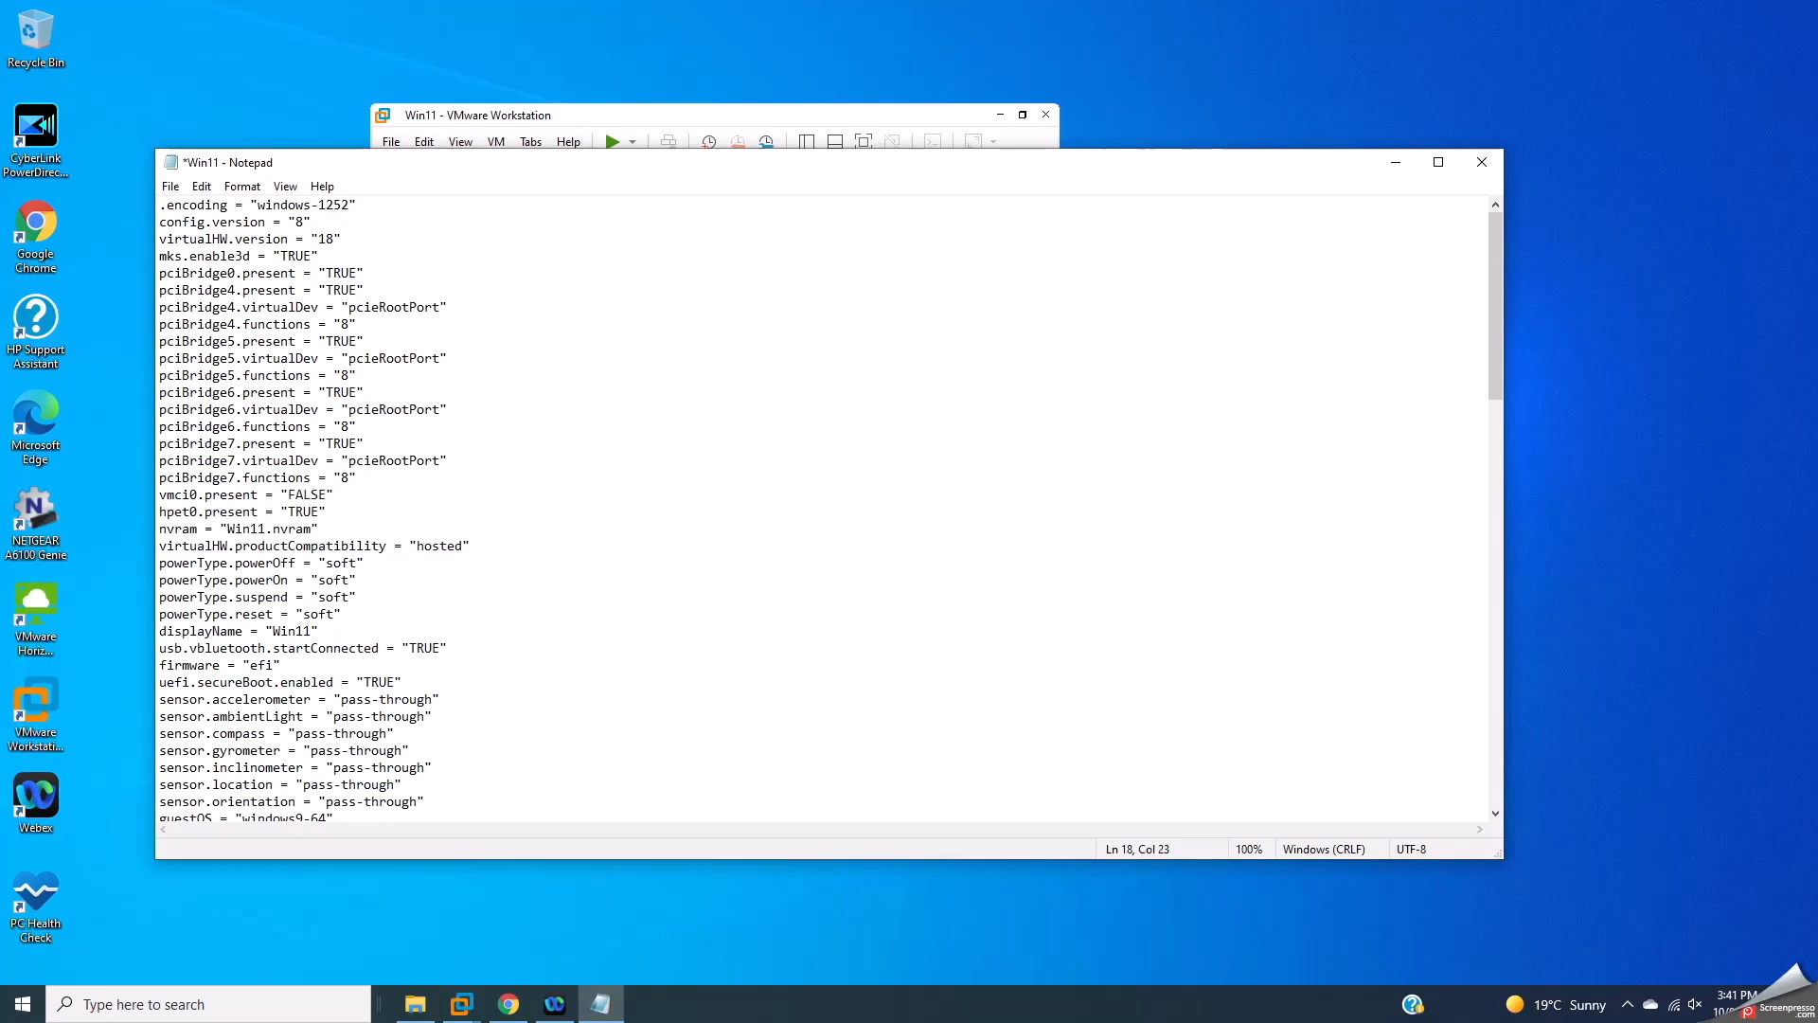
pyautogui.write('LSE')
pyautogui.hotkey('ctrl', 's')
pyautogui.click(1482, 162)
# Step: Boot Win11 from the installation disc into Windows Setup, then show the win10 summary
pyautogui.click(1435, 285)
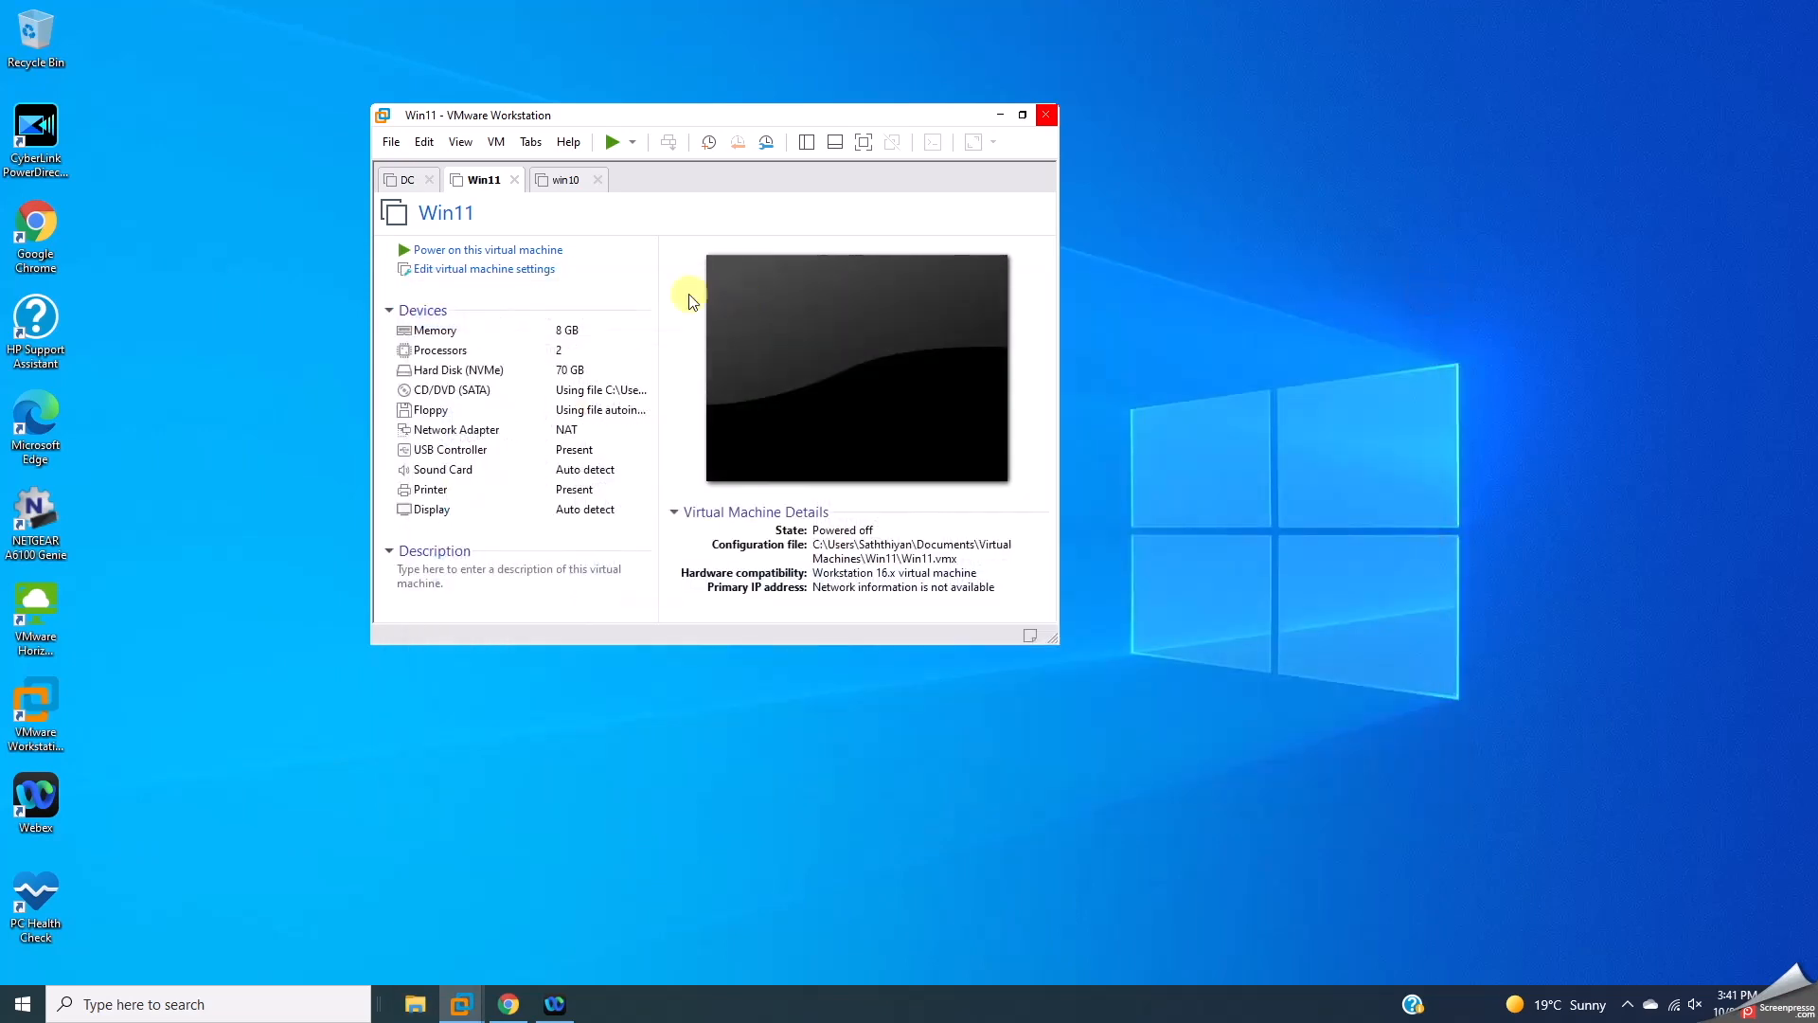
pyautogui.click(454, 250)
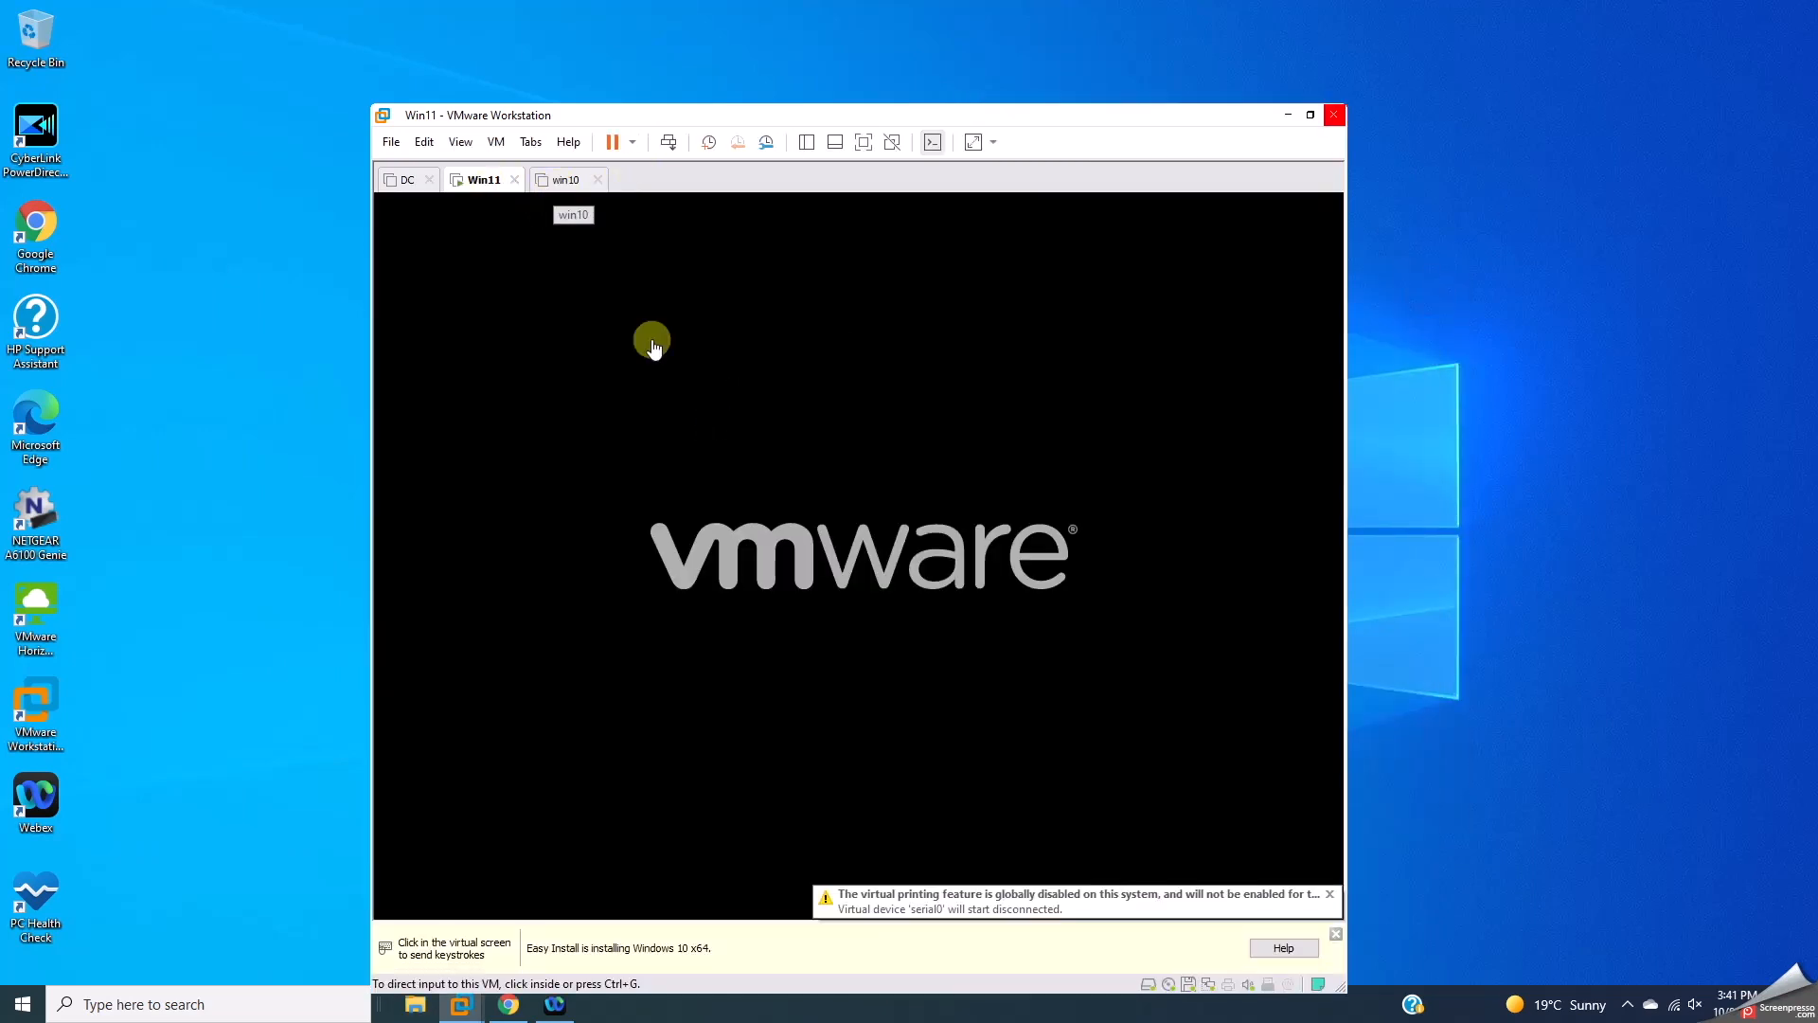
pyautogui.click(690, 377)
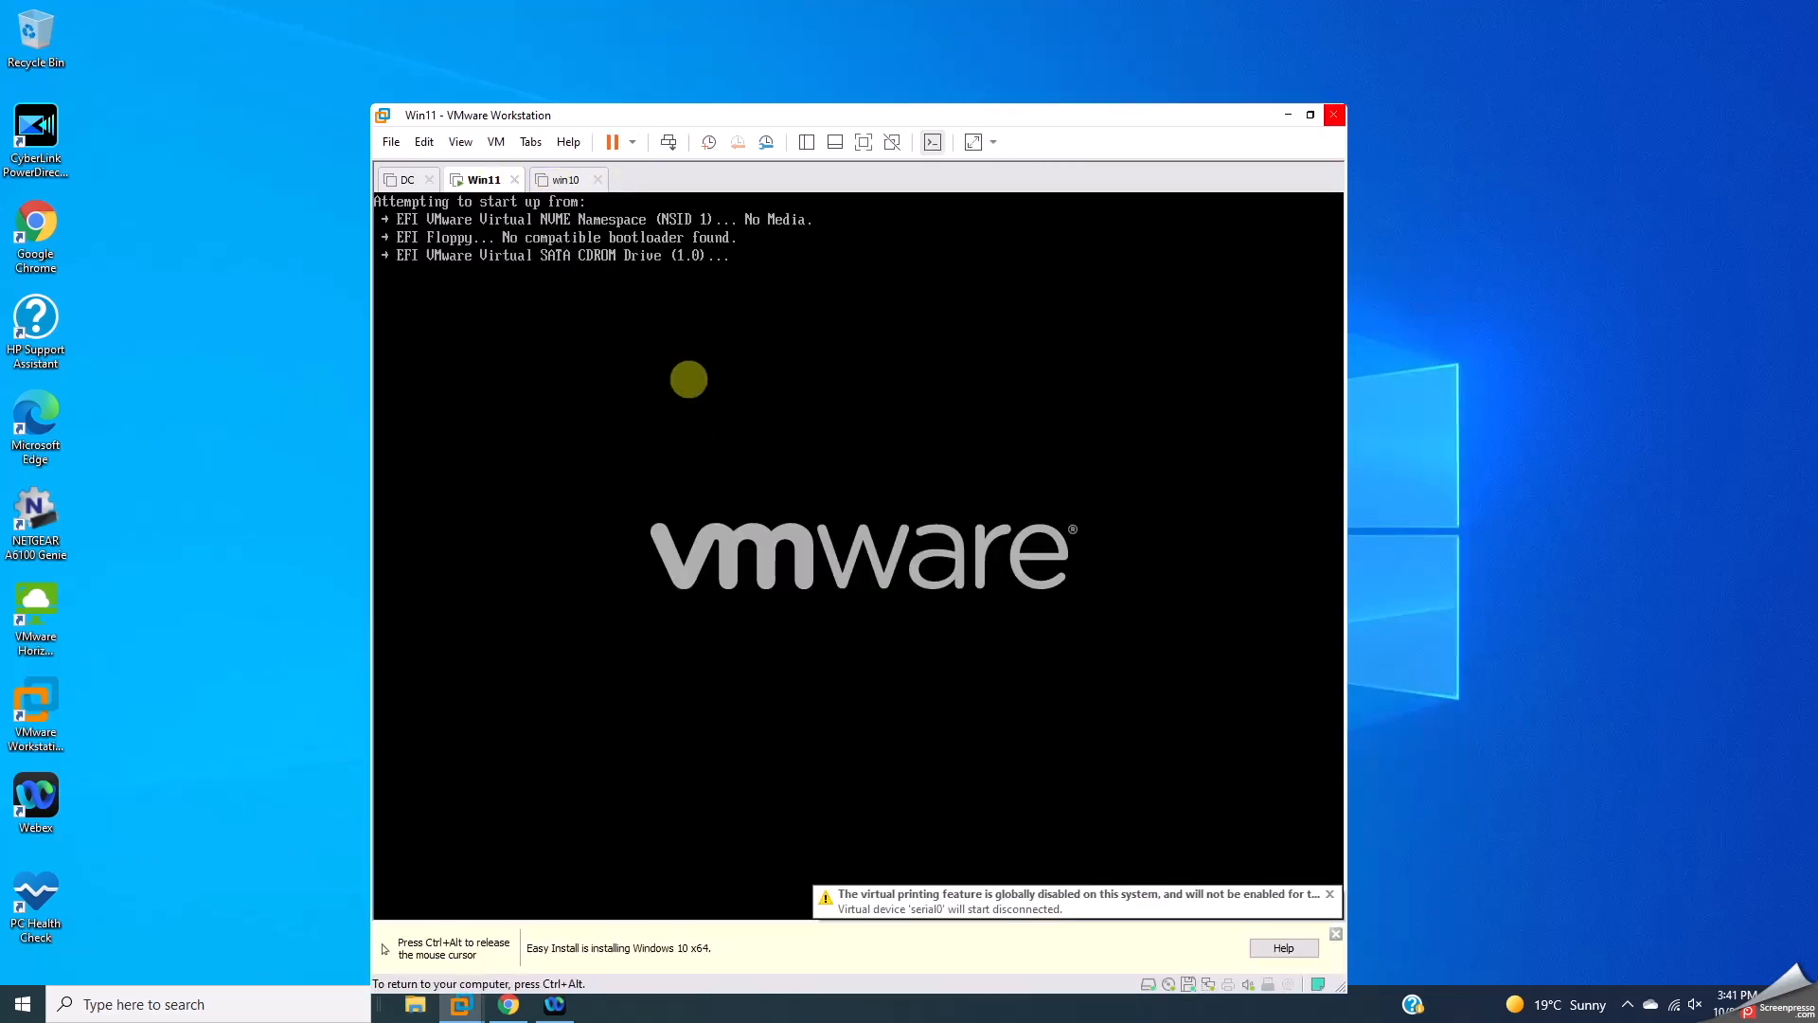
pyautogui.press('Return')
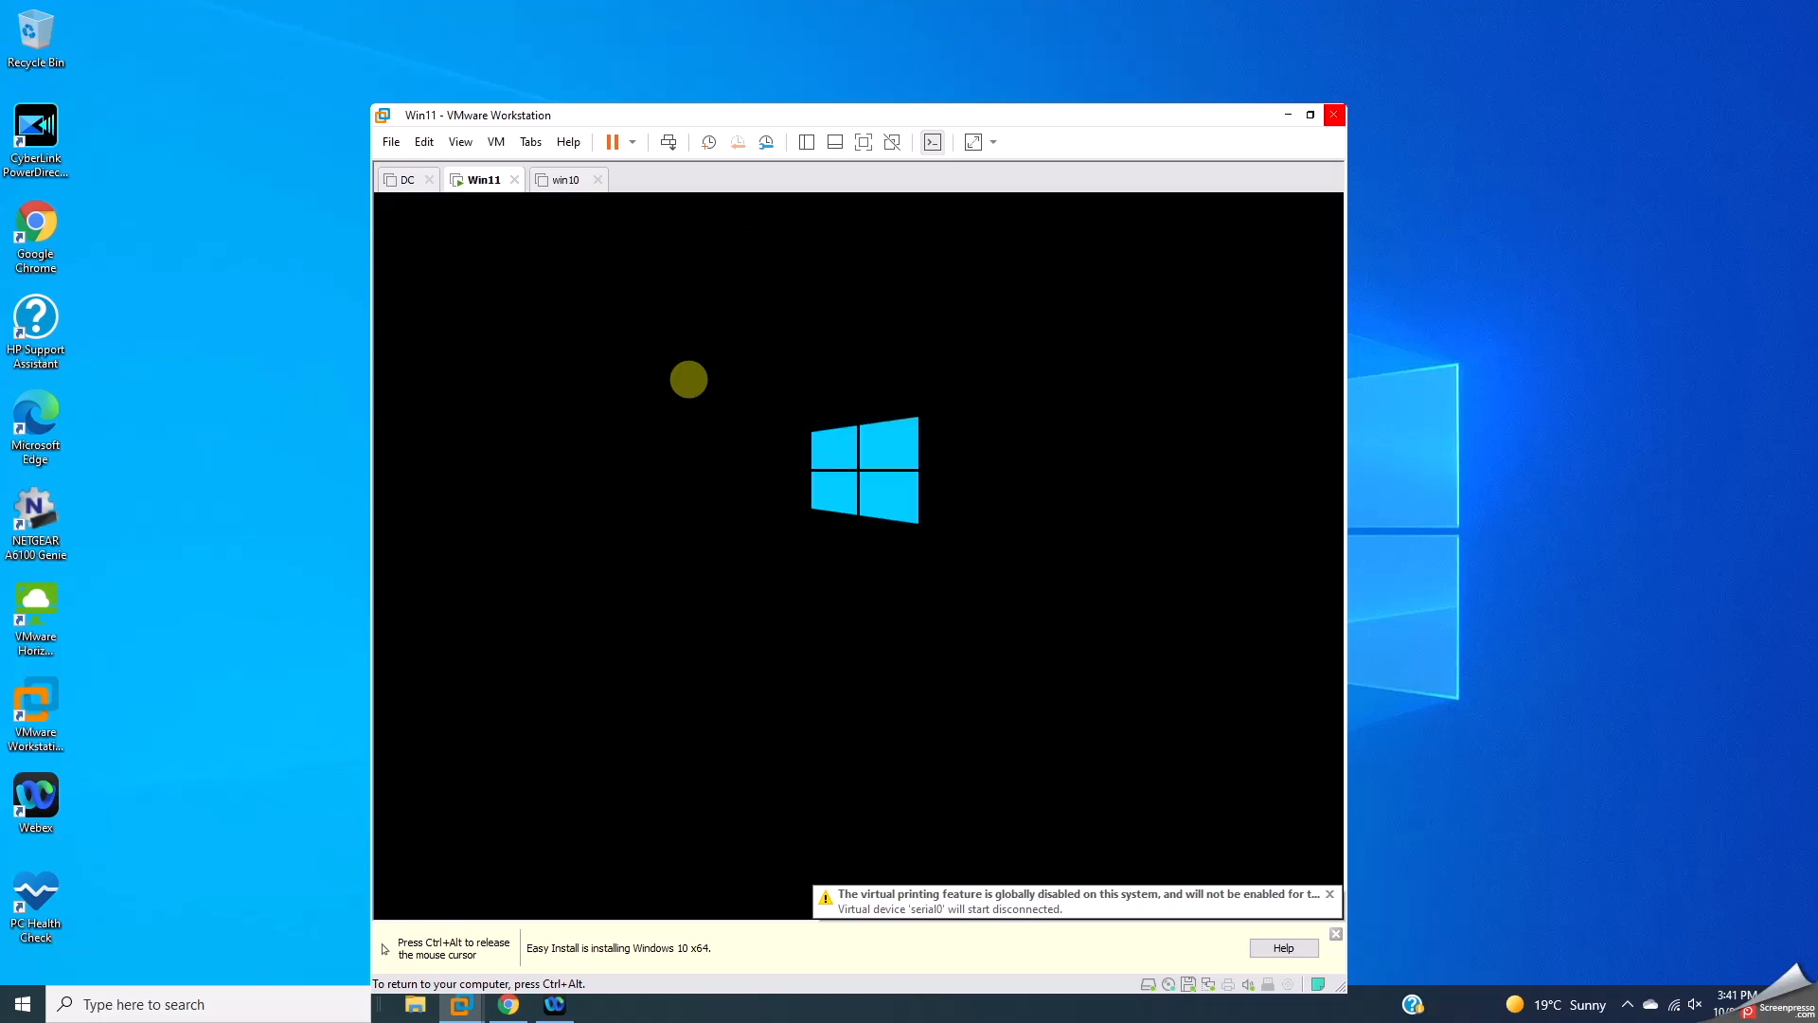
pyautogui.hotkey('ctrl', 'alt')
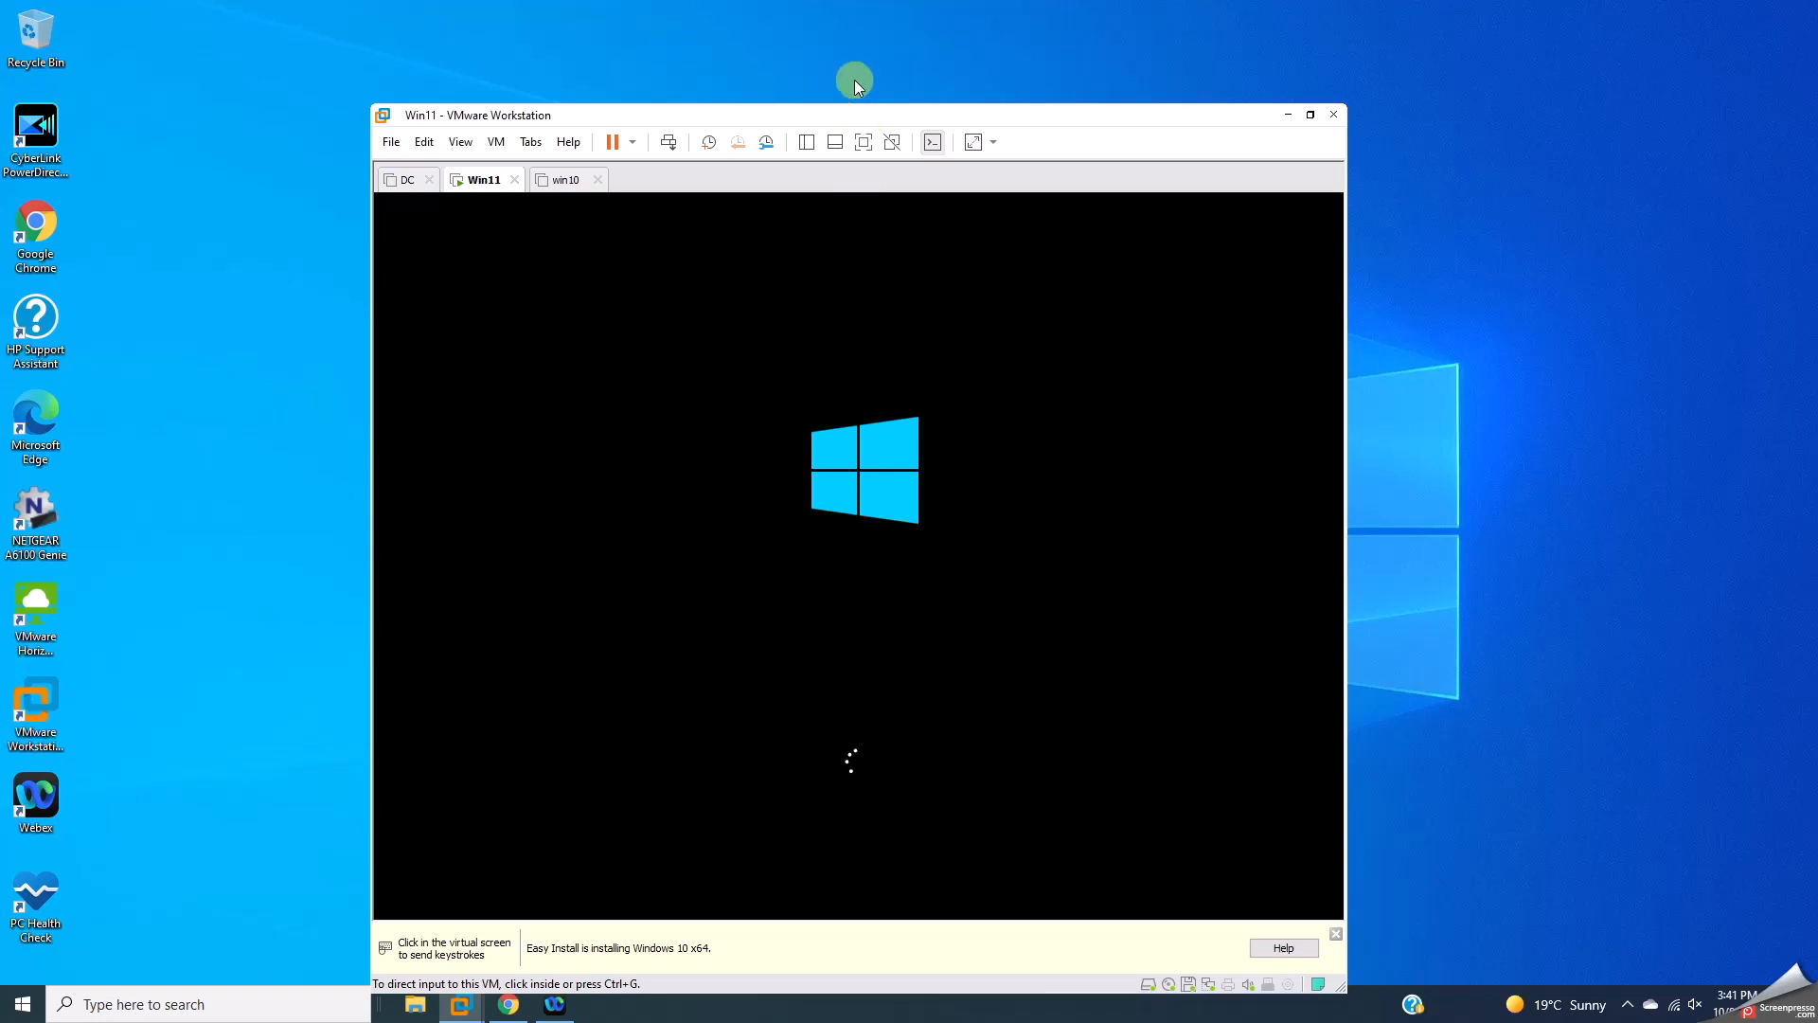
pyautogui.moveTo(841, 124); pyautogui.dragTo(841, 62)
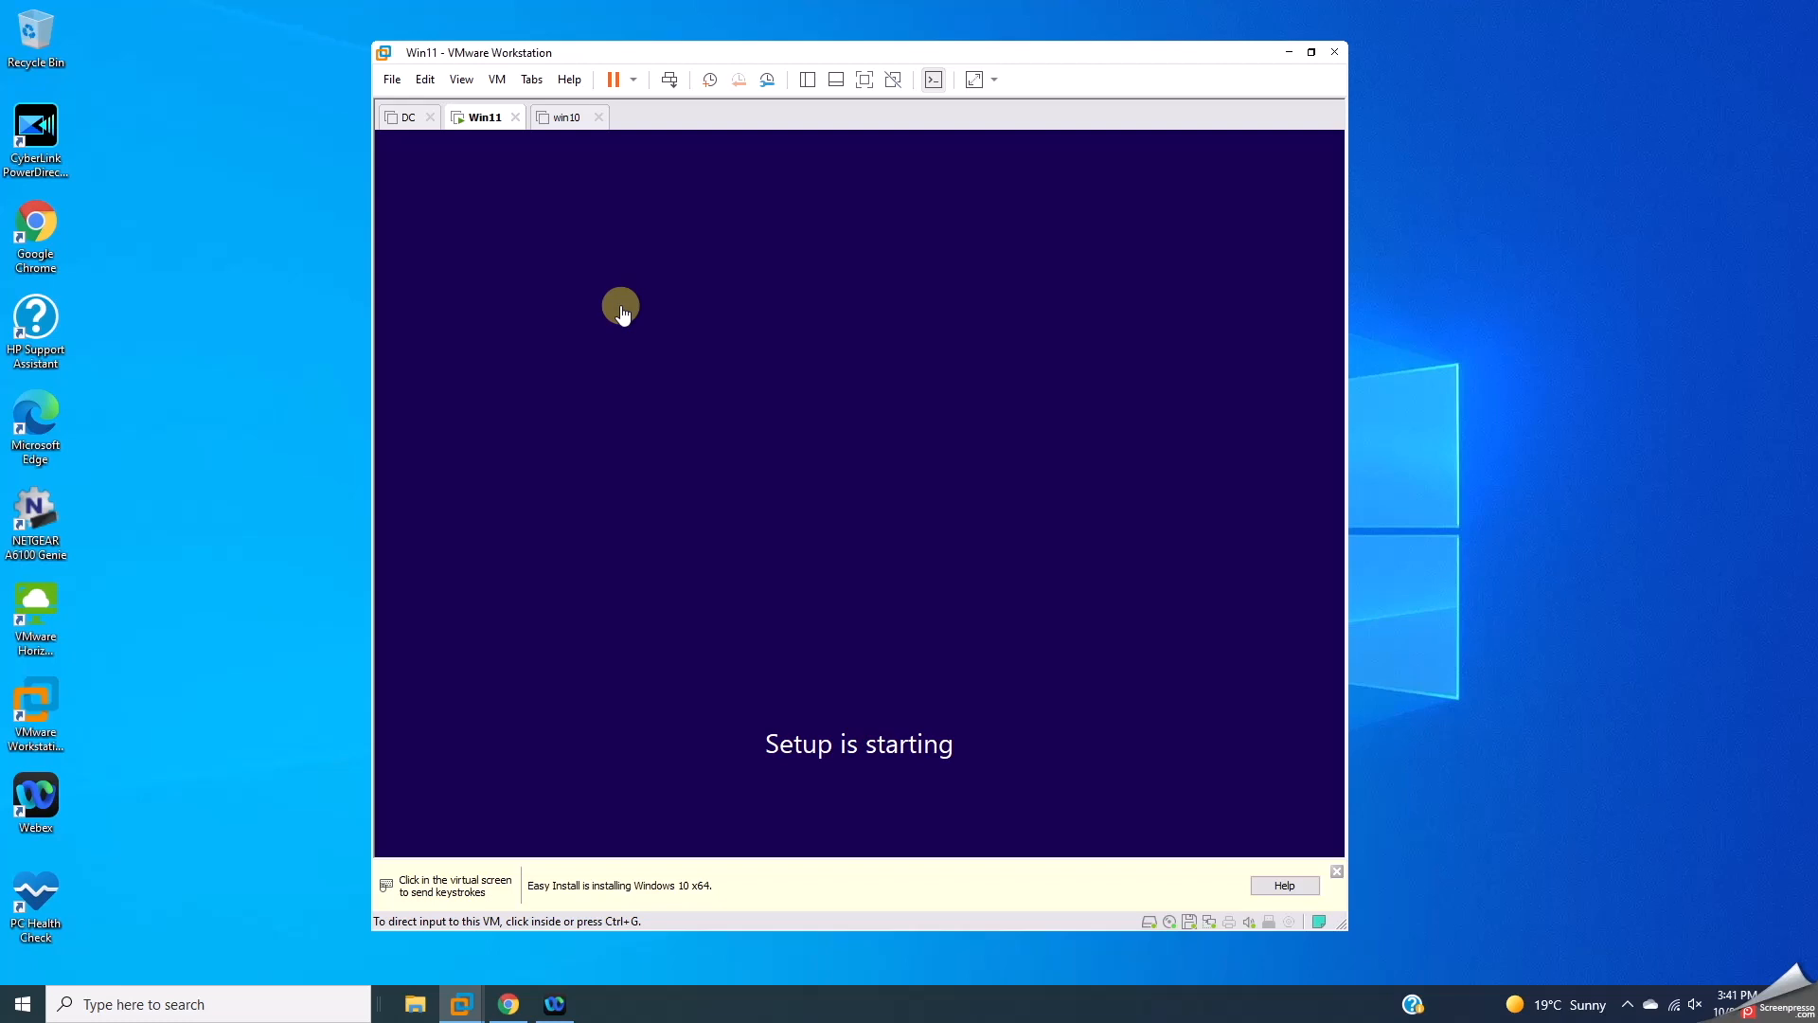
pyautogui.click(567, 118)
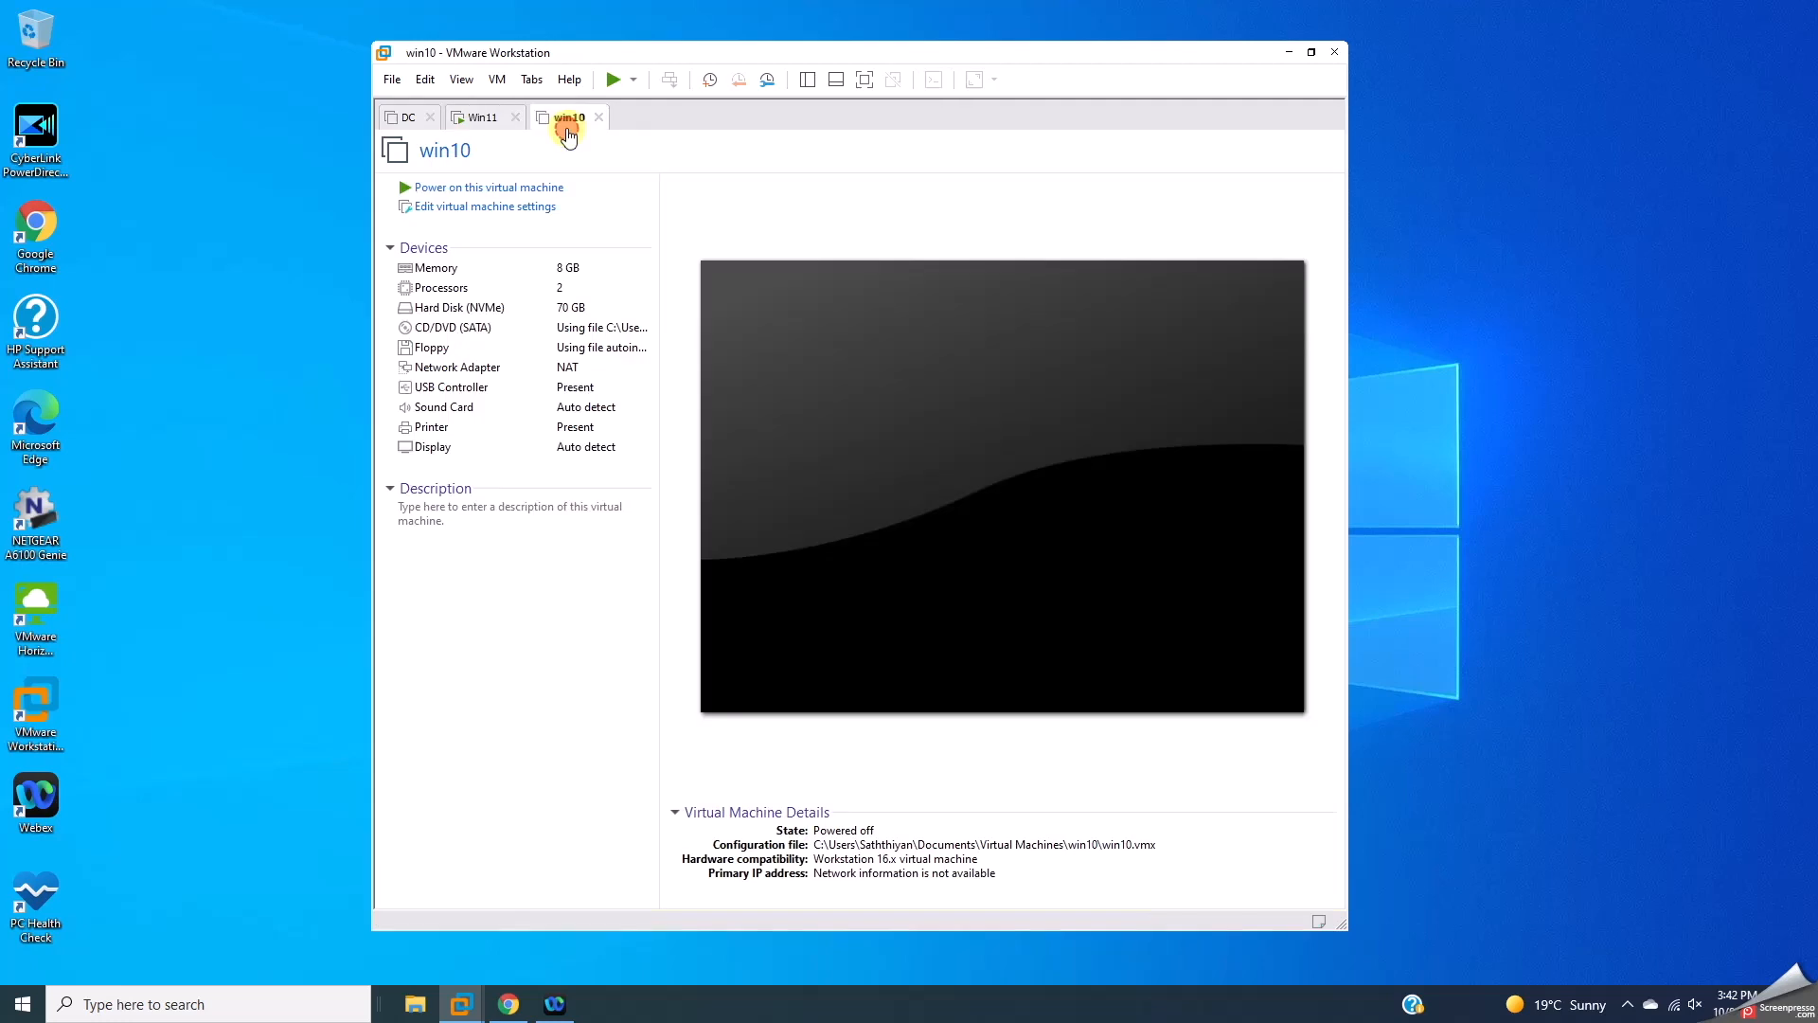
# Step: Power on the win10 VM and boot it from the installation disc
pyautogui.click(494, 189)
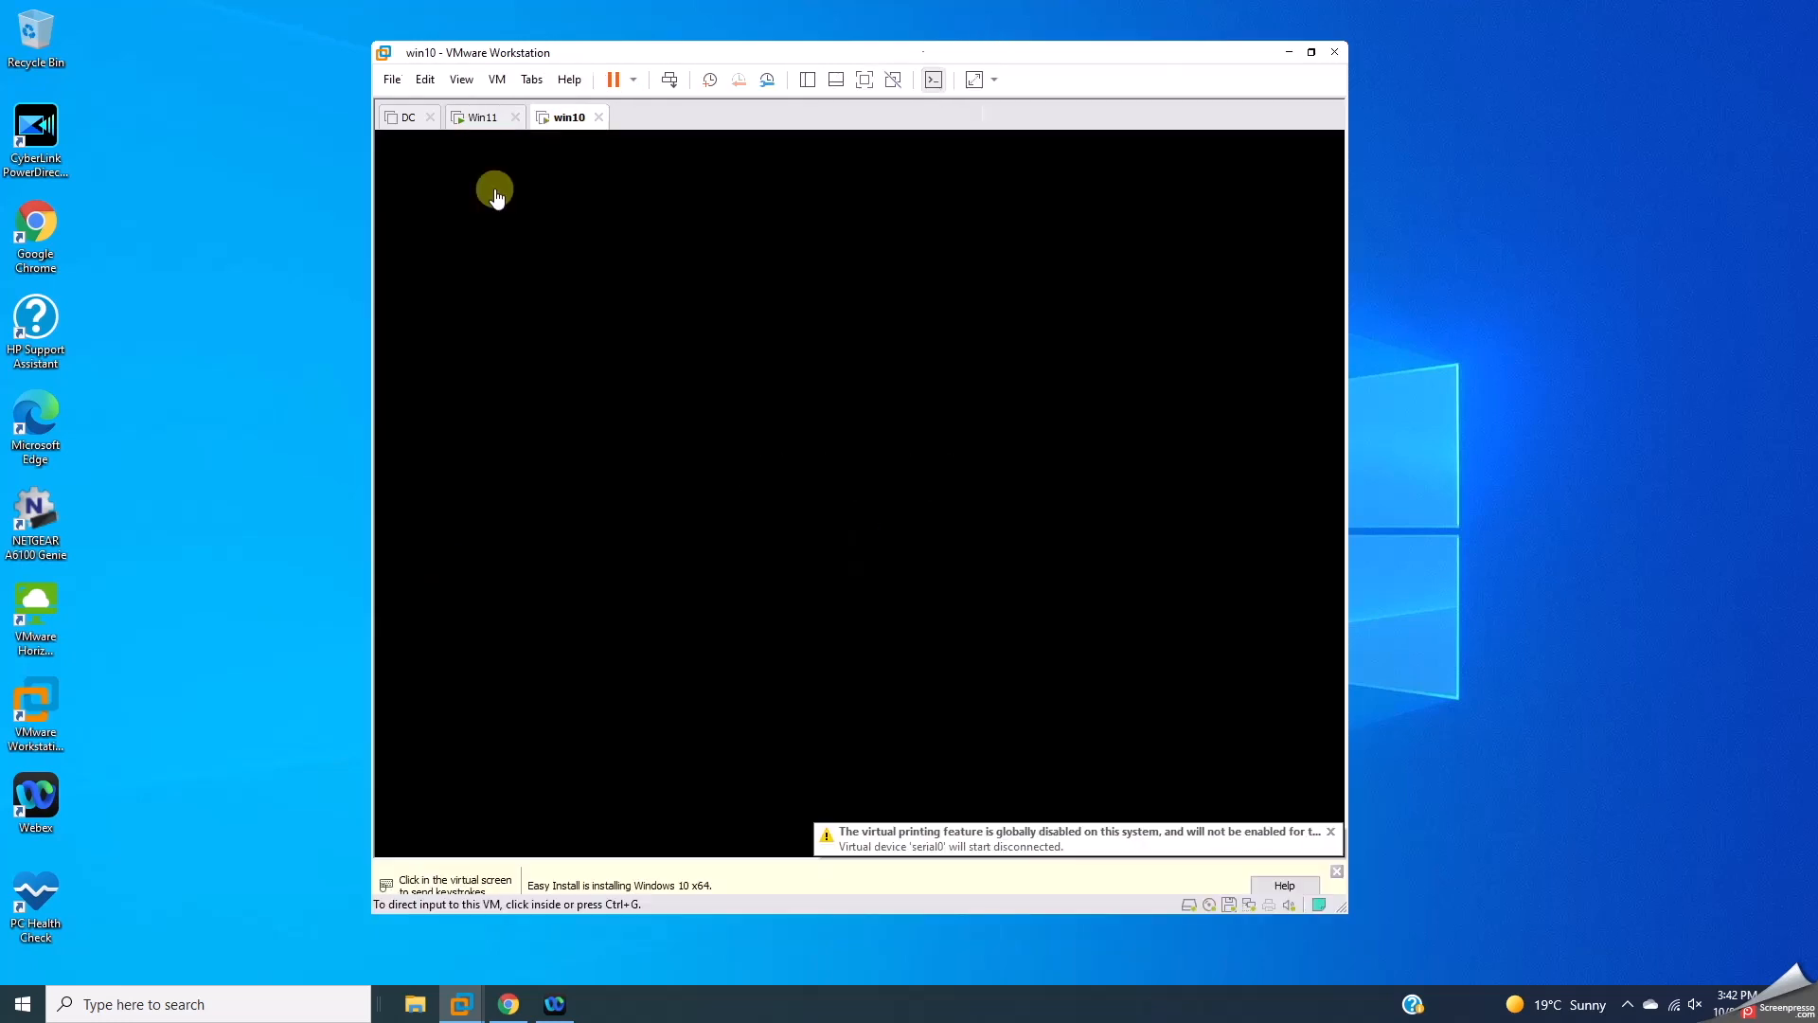
pyautogui.click(718, 395)
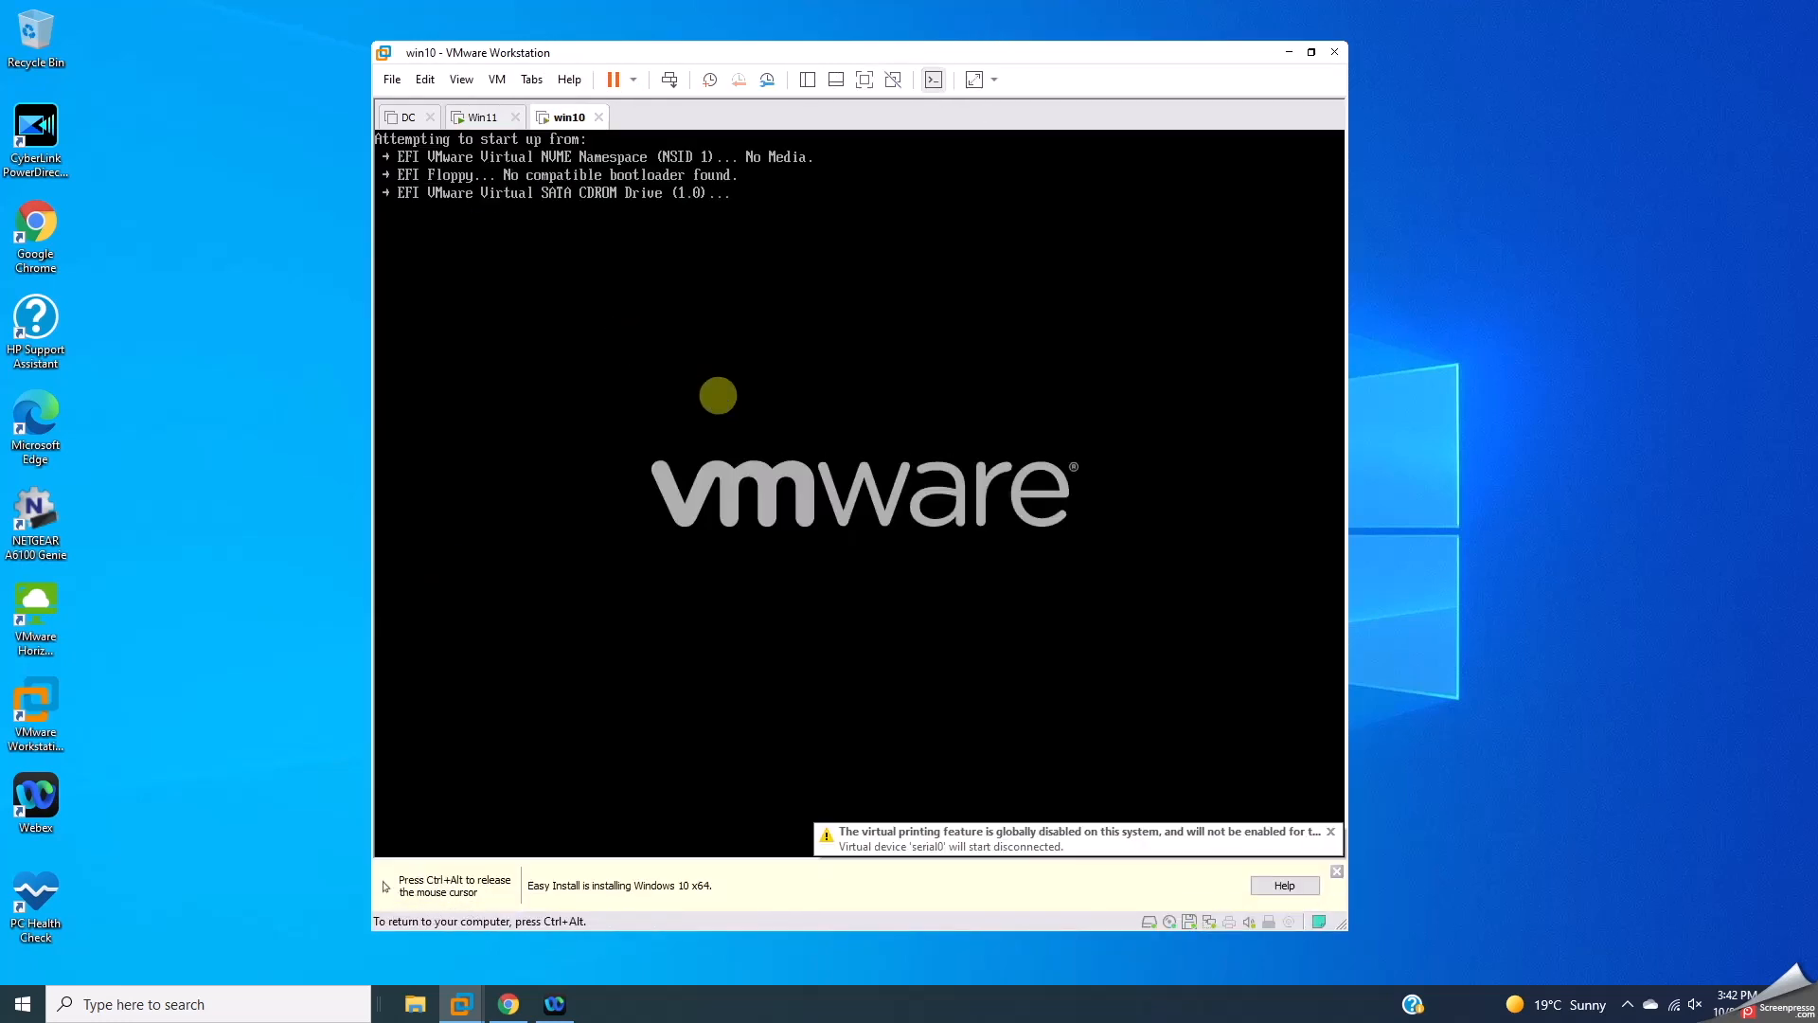
pyautogui.press('Return')
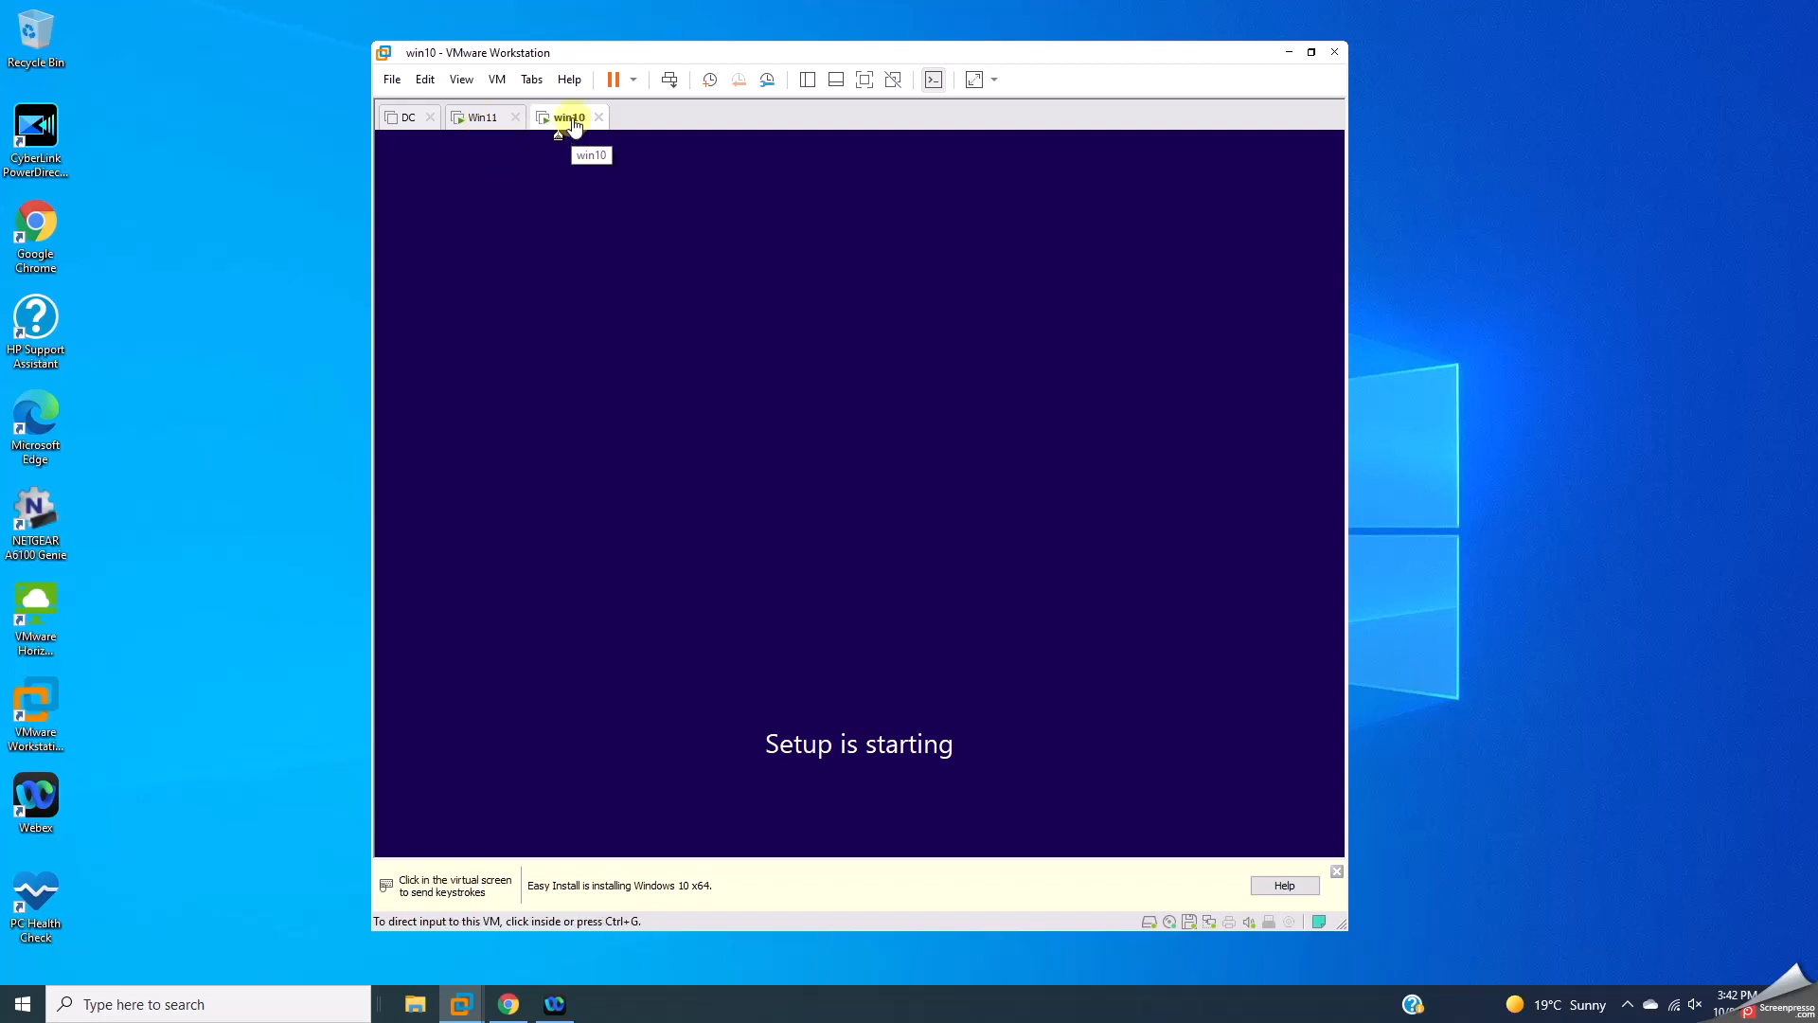
pyautogui.click(22, 1004)
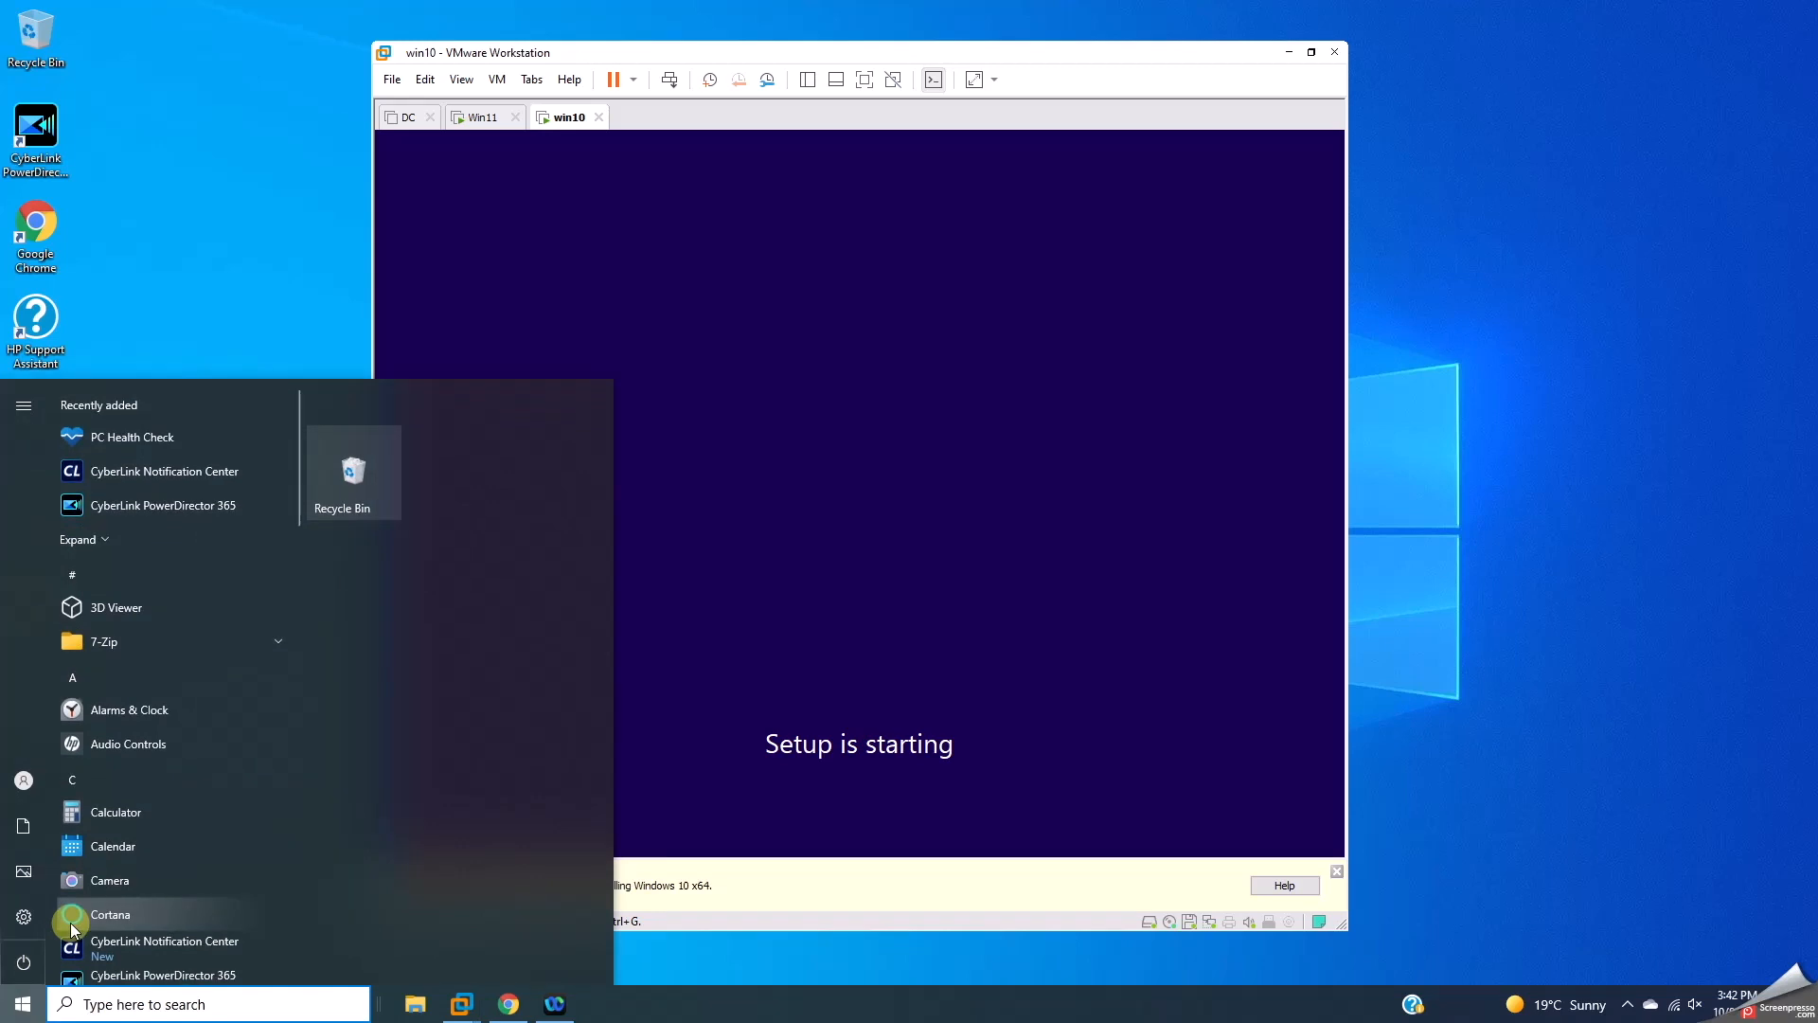
pyautogui.press('super+r')
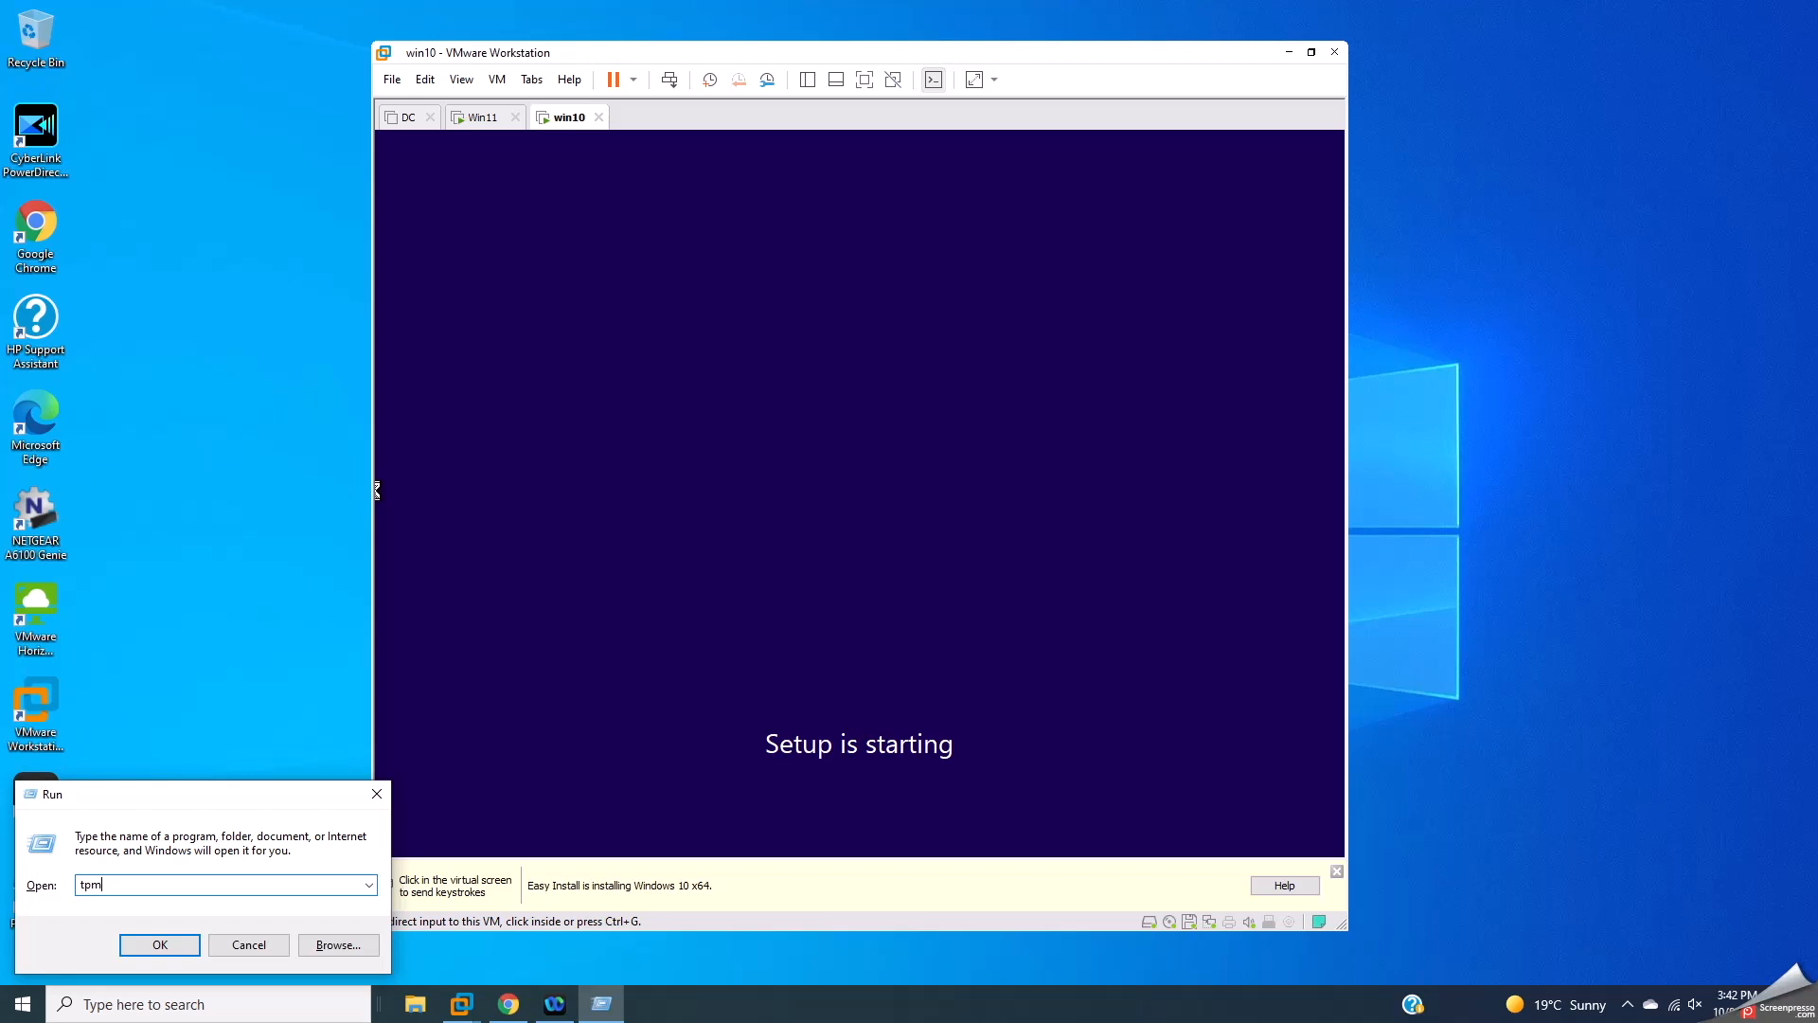
pyautogui.write('tpm.msc')
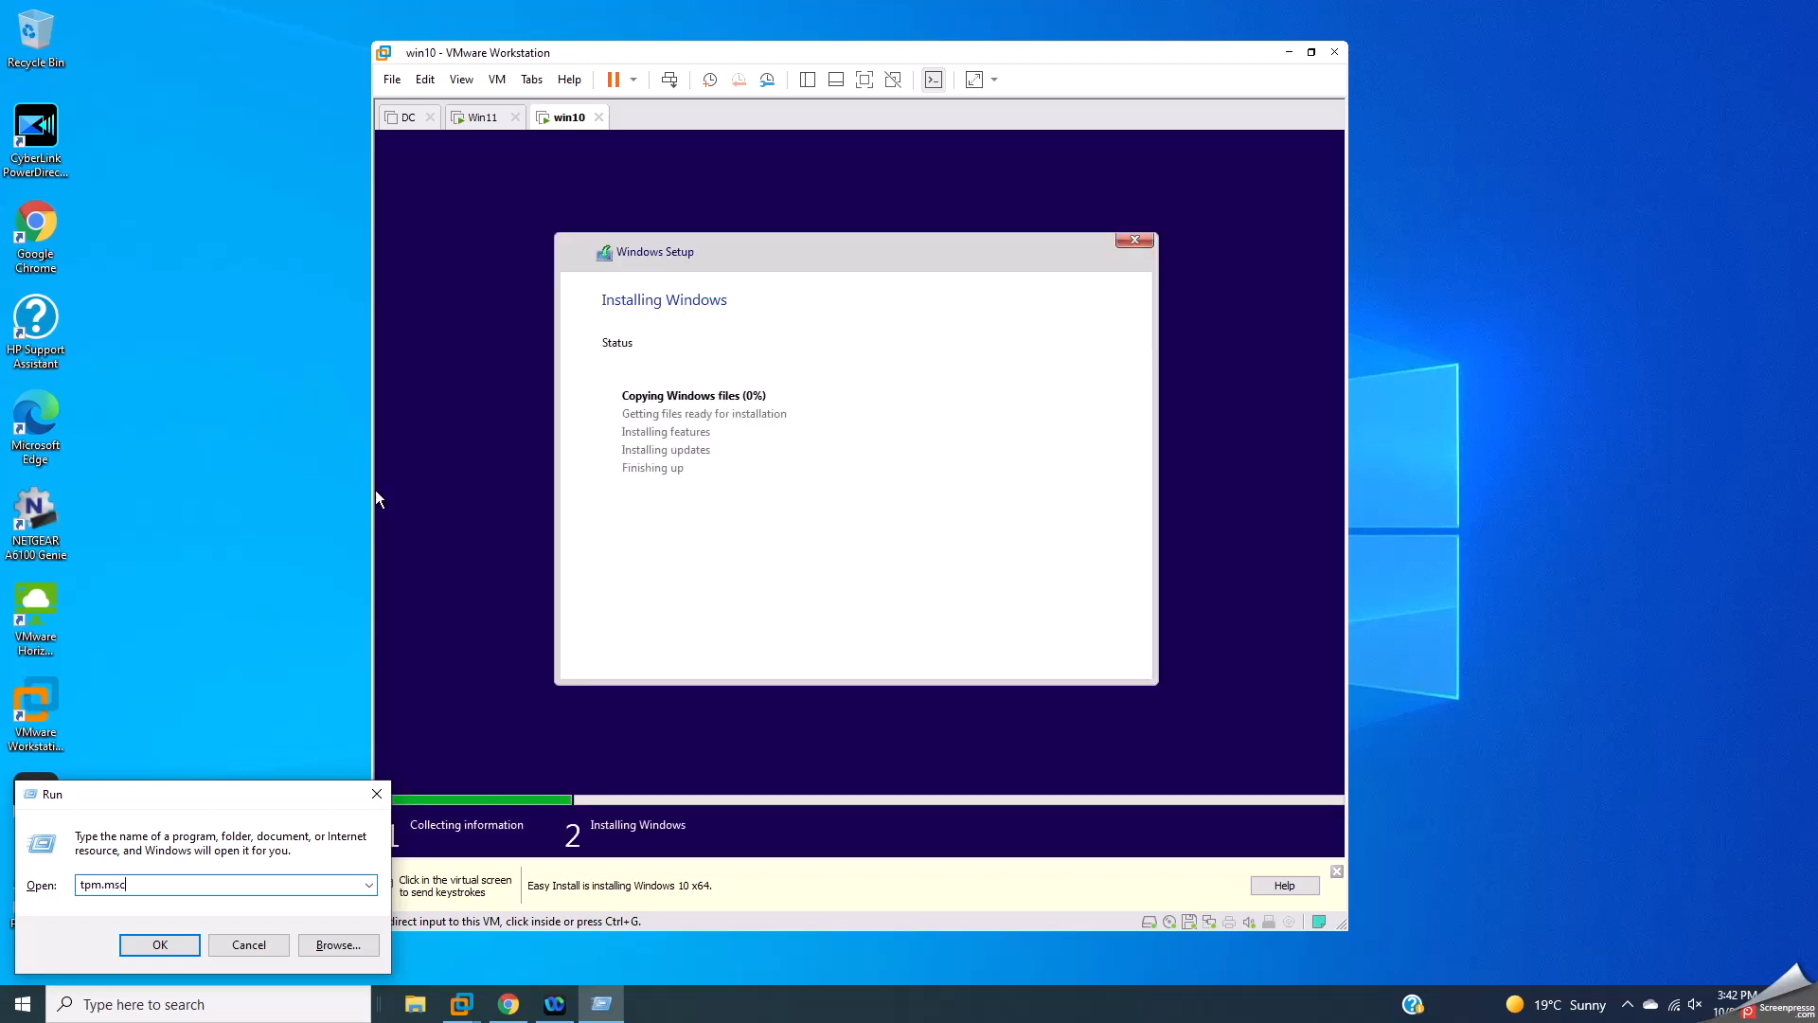
pyautogui.press('Return')
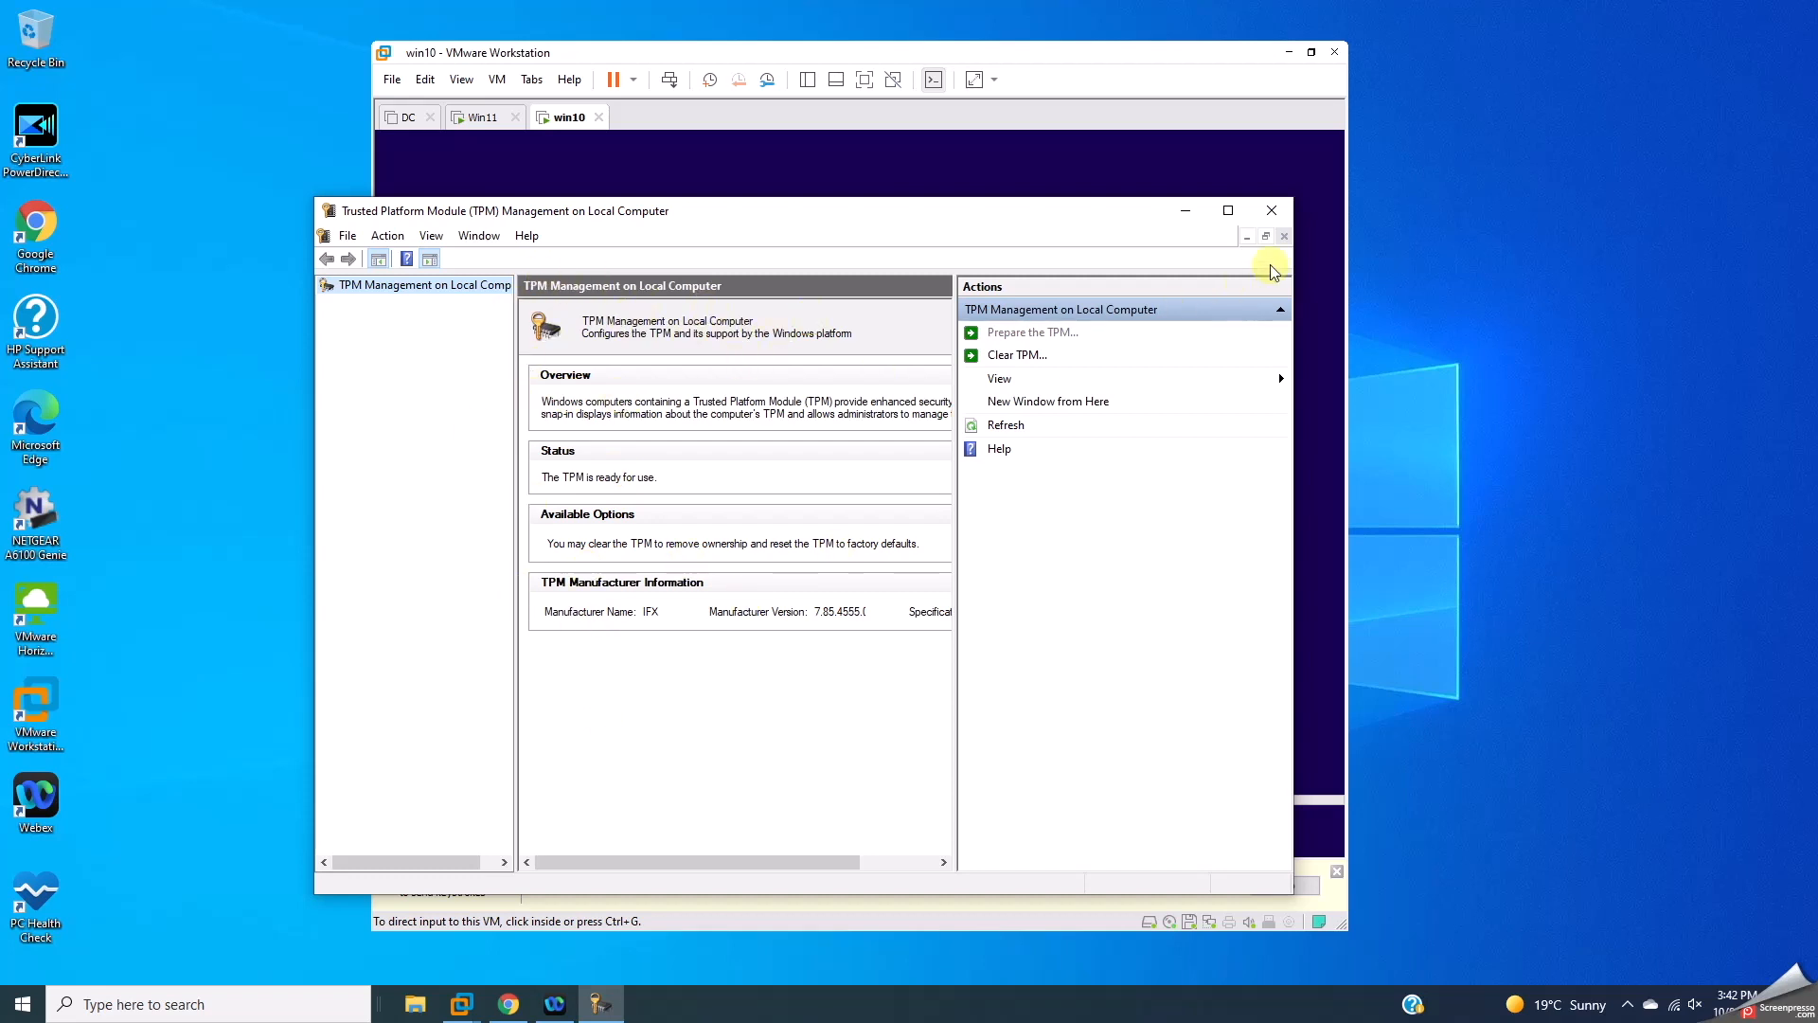
pyautogui.click(1272, 210)
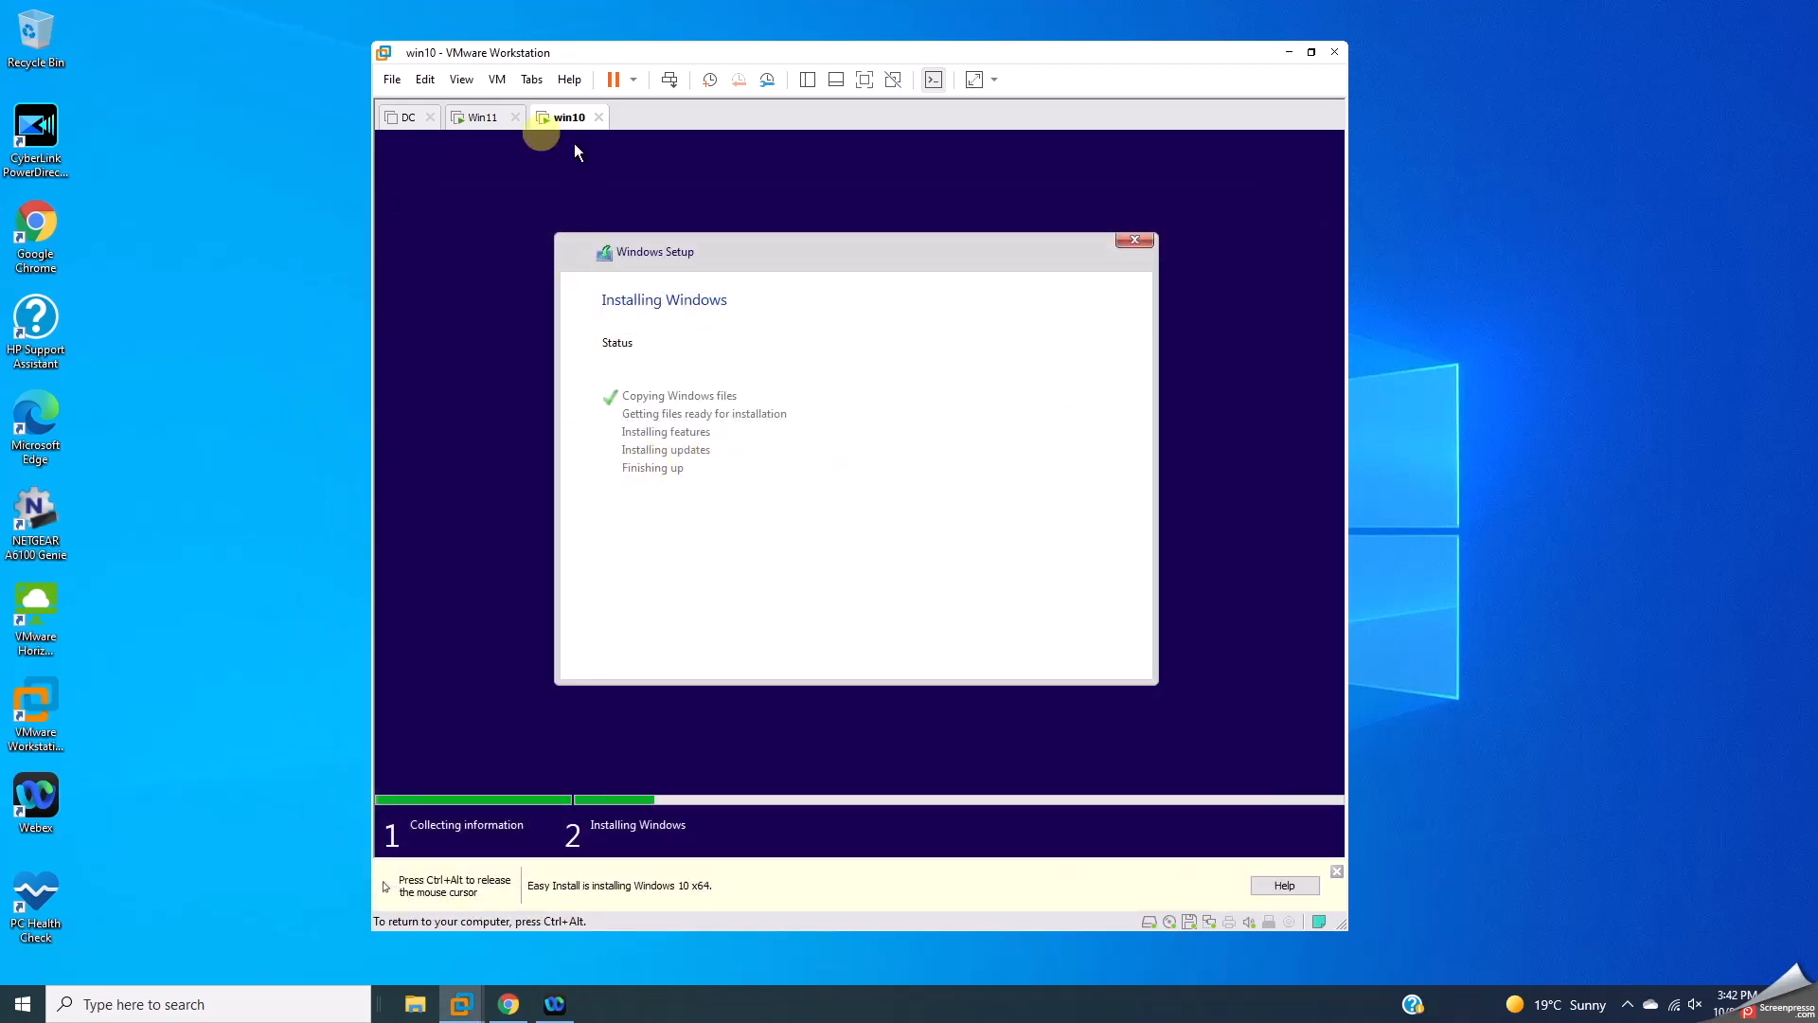
# Step: Sign in to the Win11 VM with its account password
pyautogui.click(507, 123)
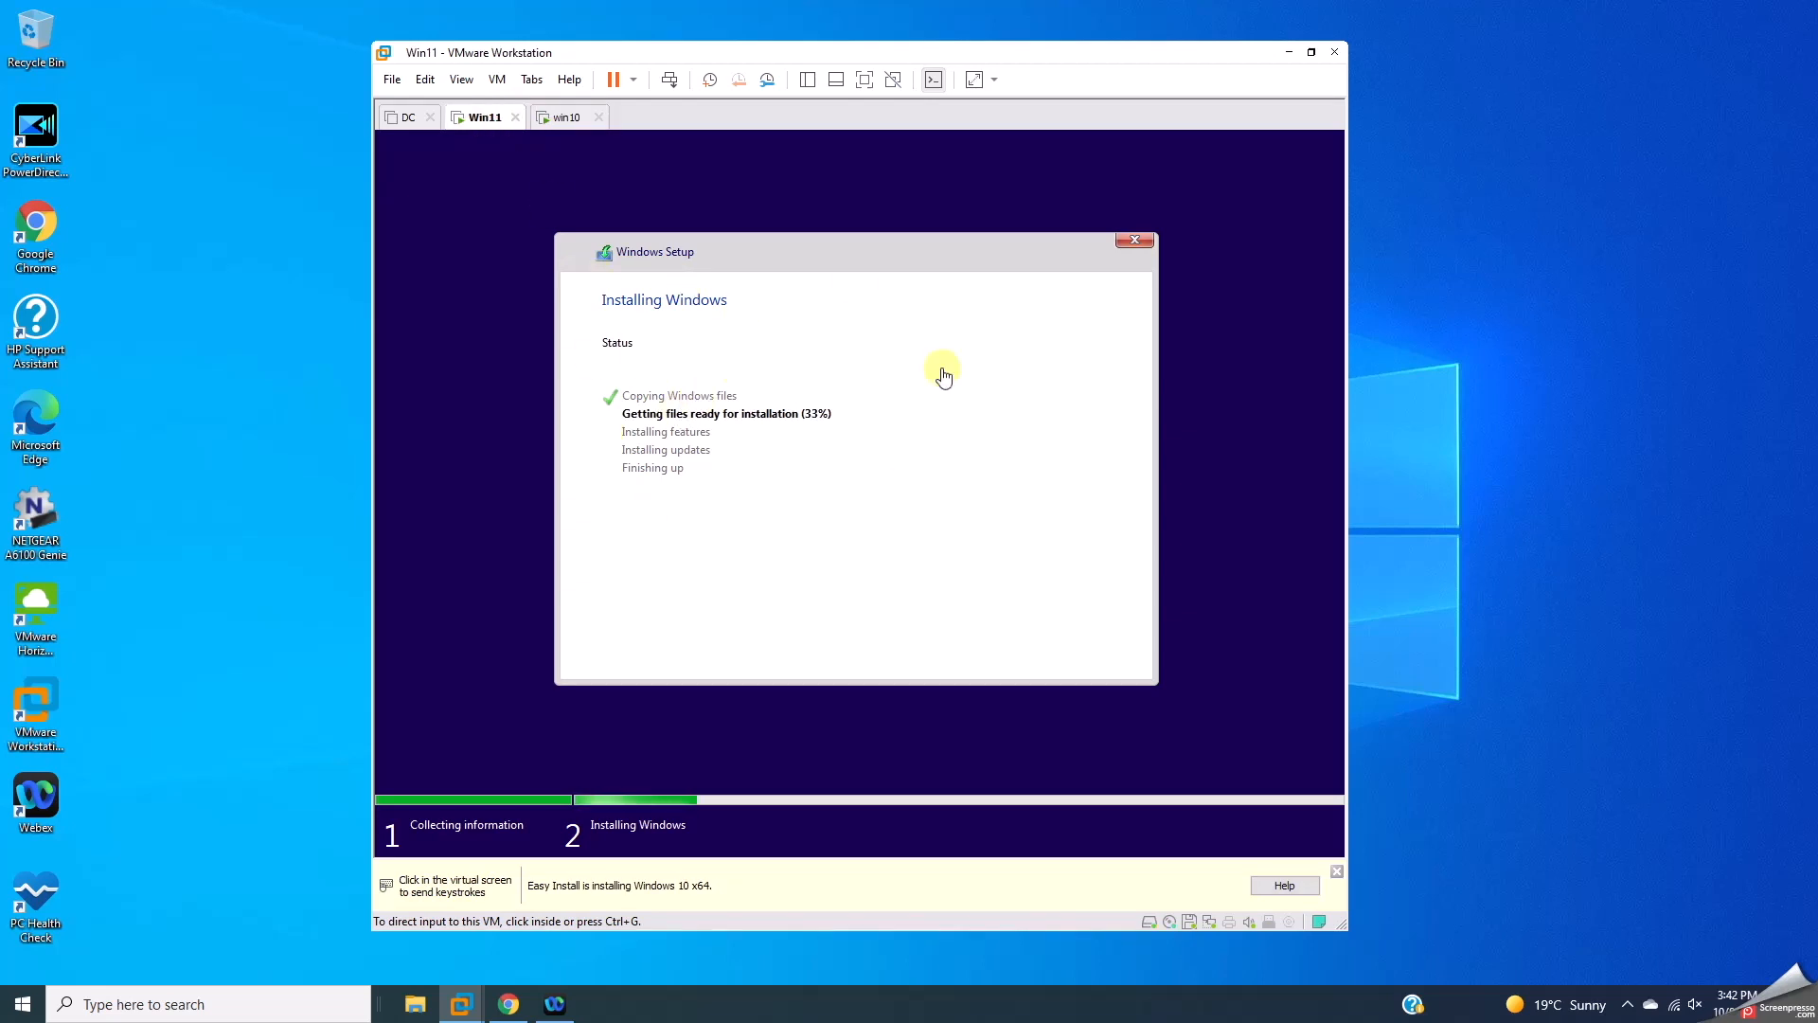
pyautogui.click(566, 121)
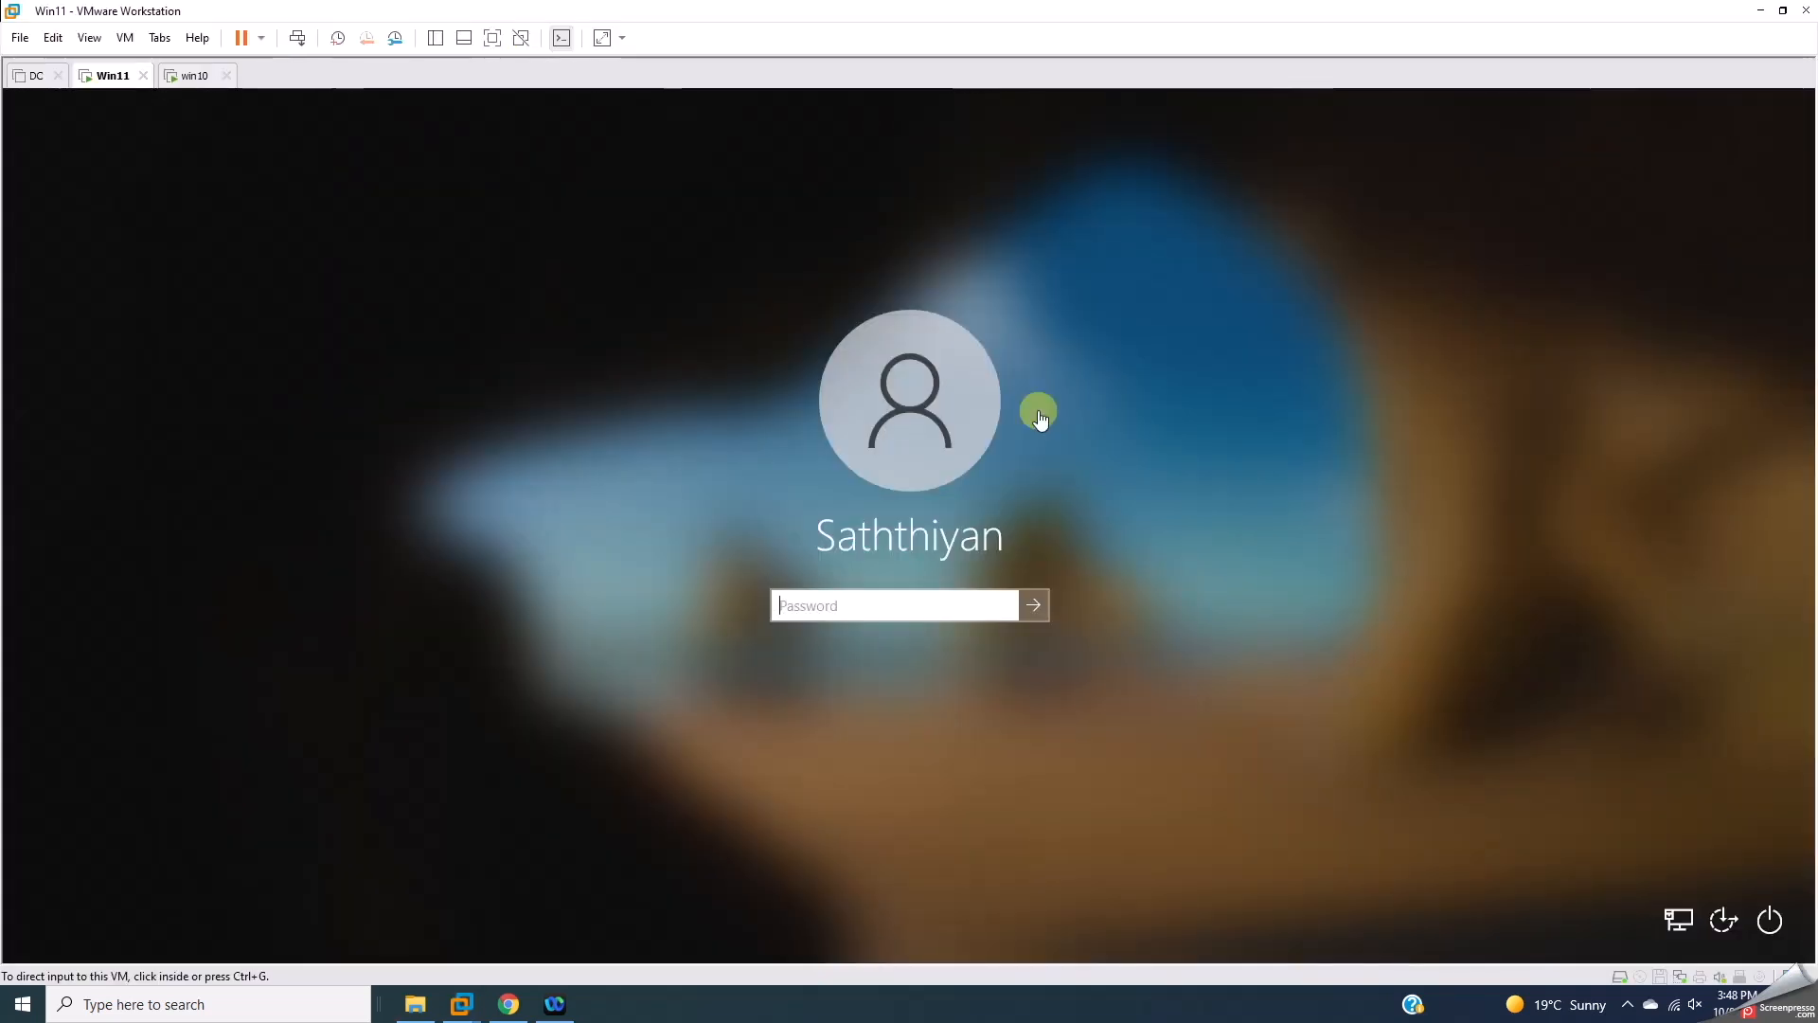
pyautogui.click(877, 614)
pyautogui.write('••••')
pyautogui.press('Return')
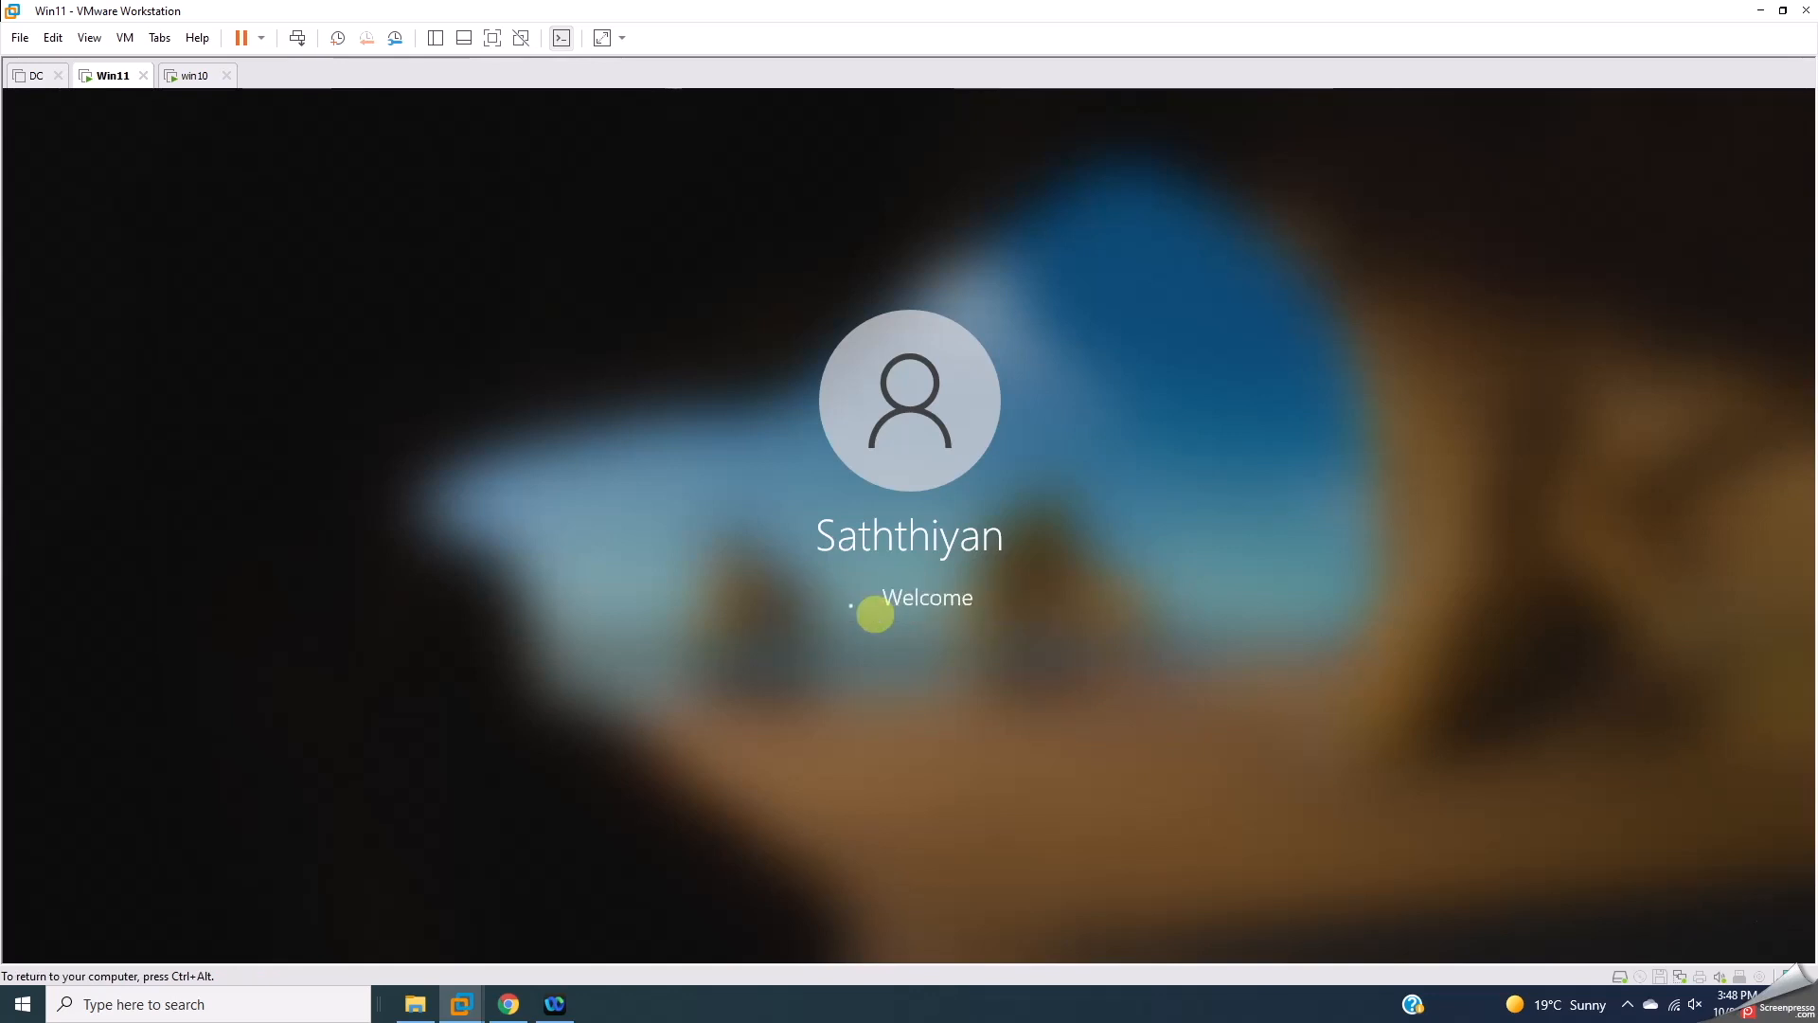
pyautogui.hotkey('ctrl', 'alt')
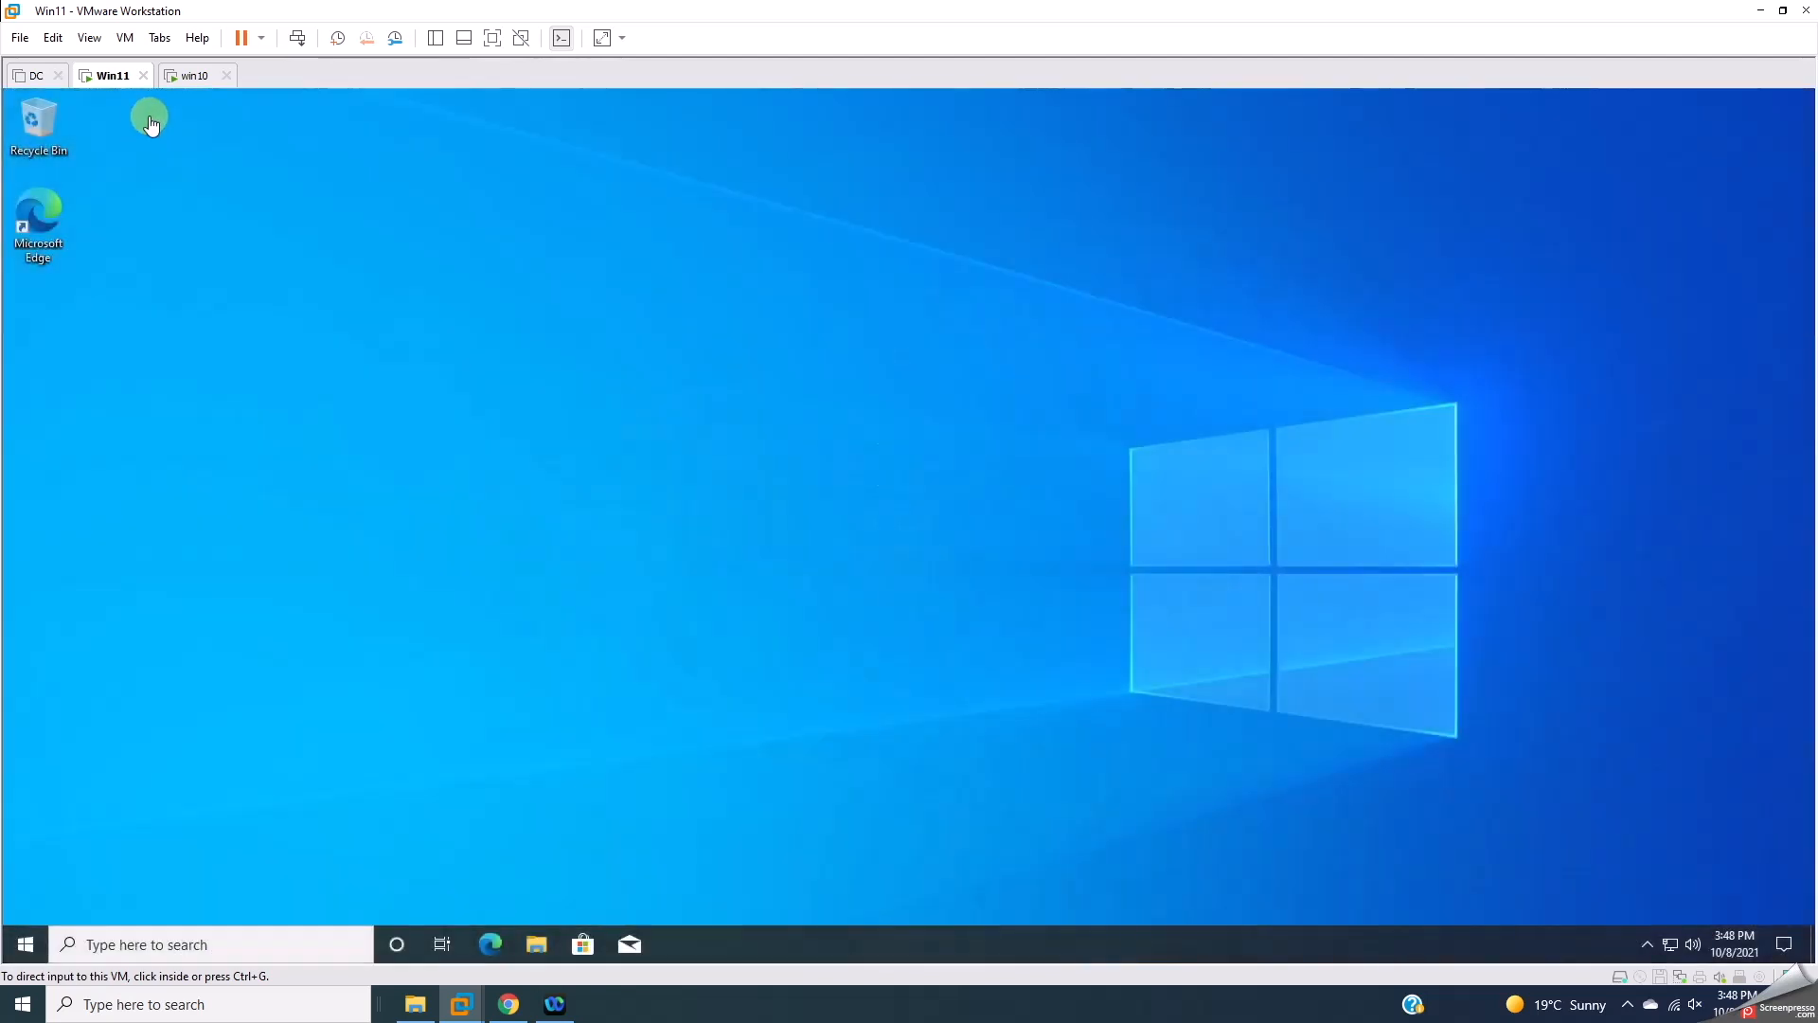
# Step: Sign in to the win10 VM with its password, then return to Win11
pyautogui.click(180, 76)
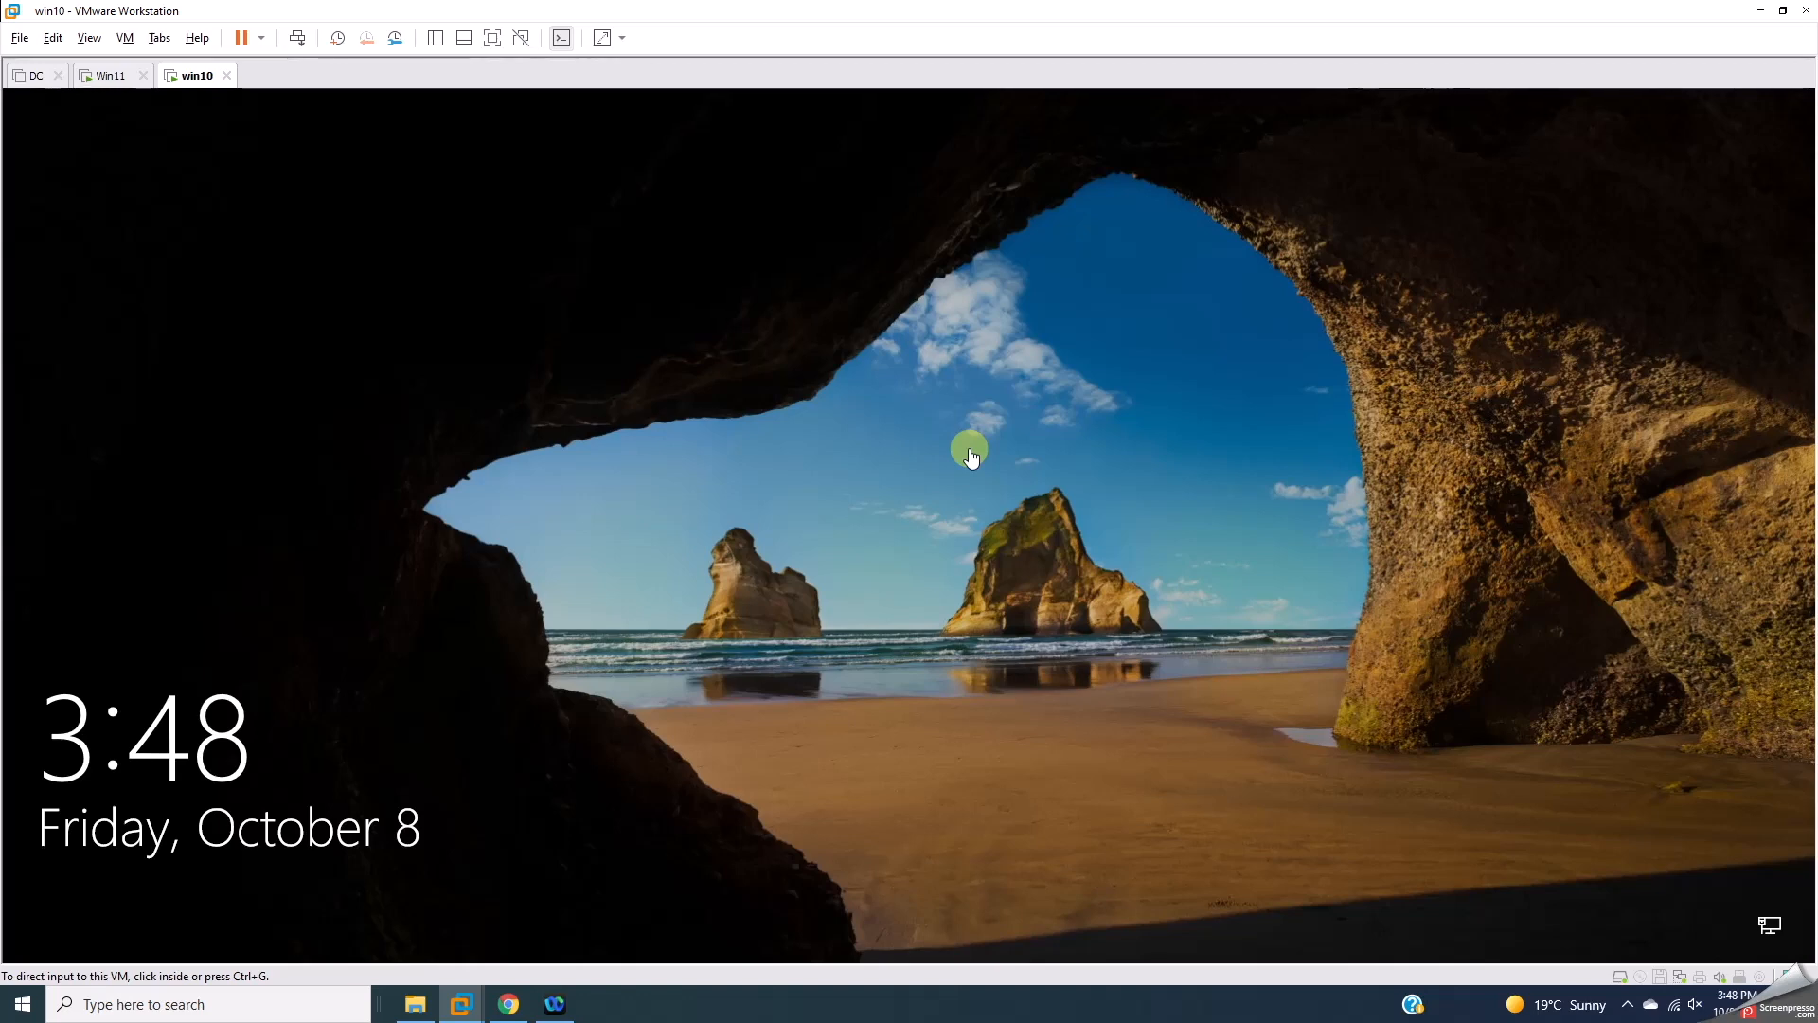
pyautogui.click(942, 585)
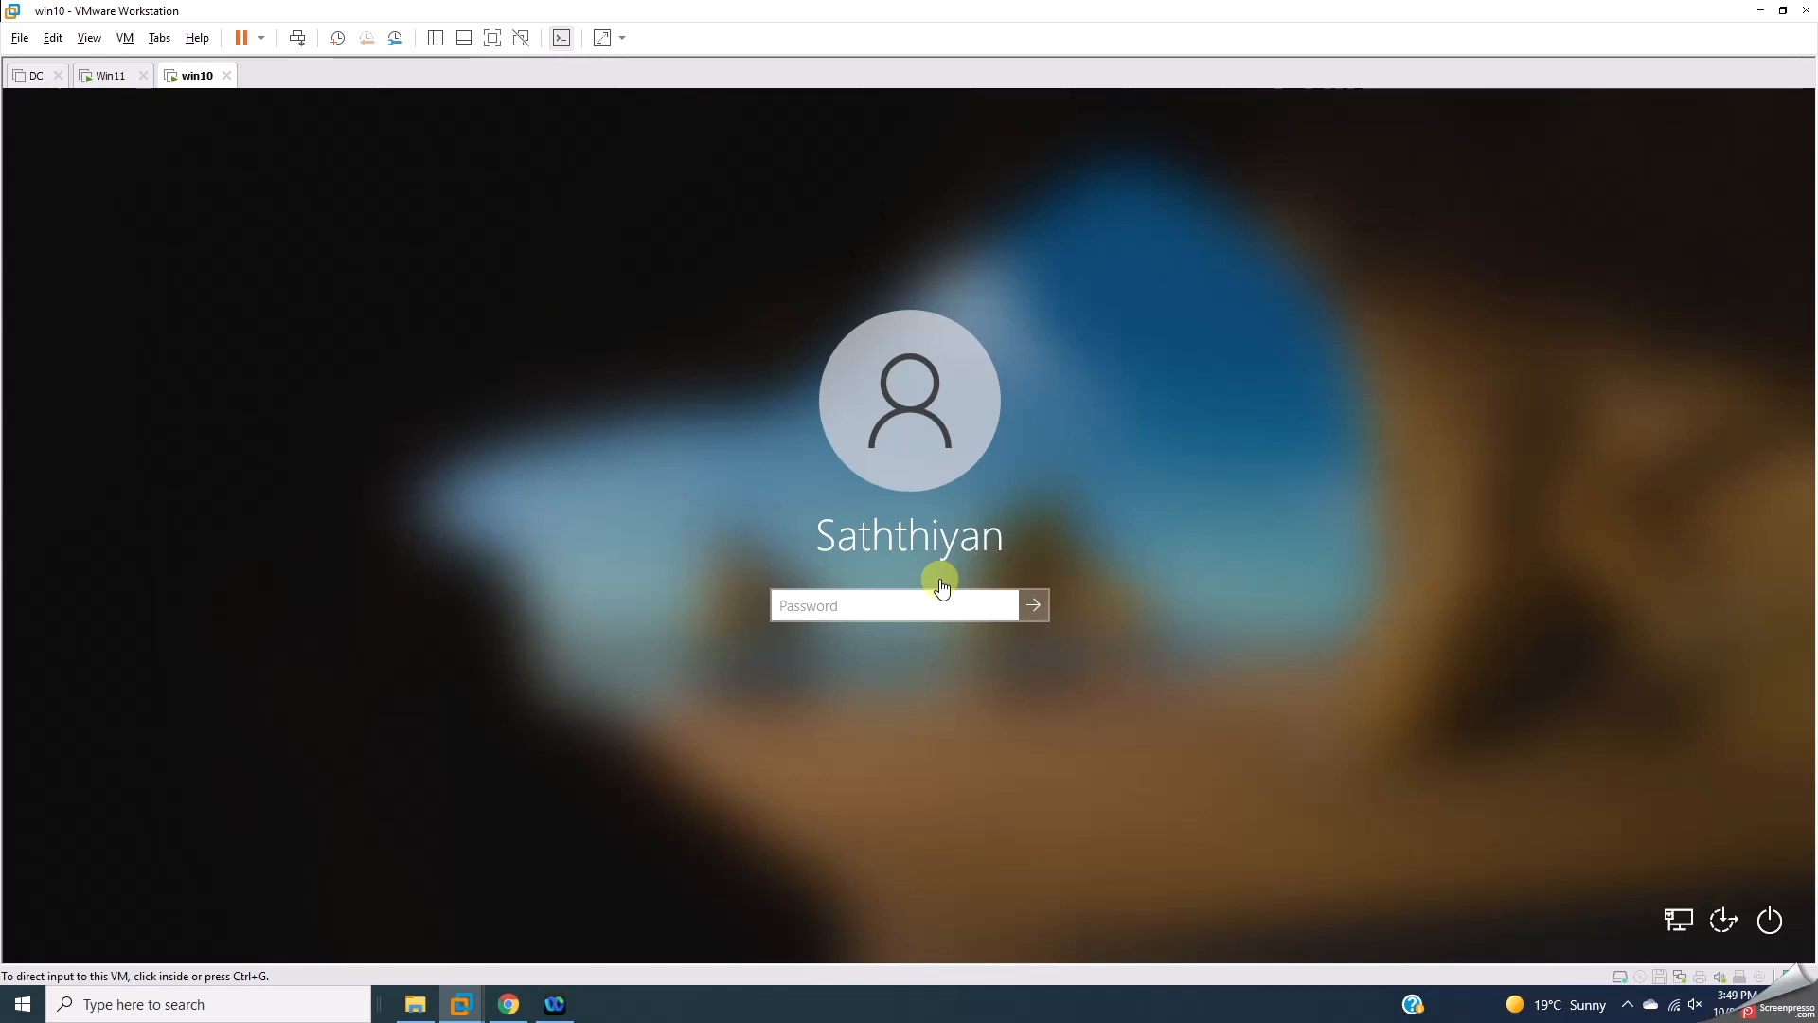
pyautogui.click(902, 604)
pyautogui.write('P')
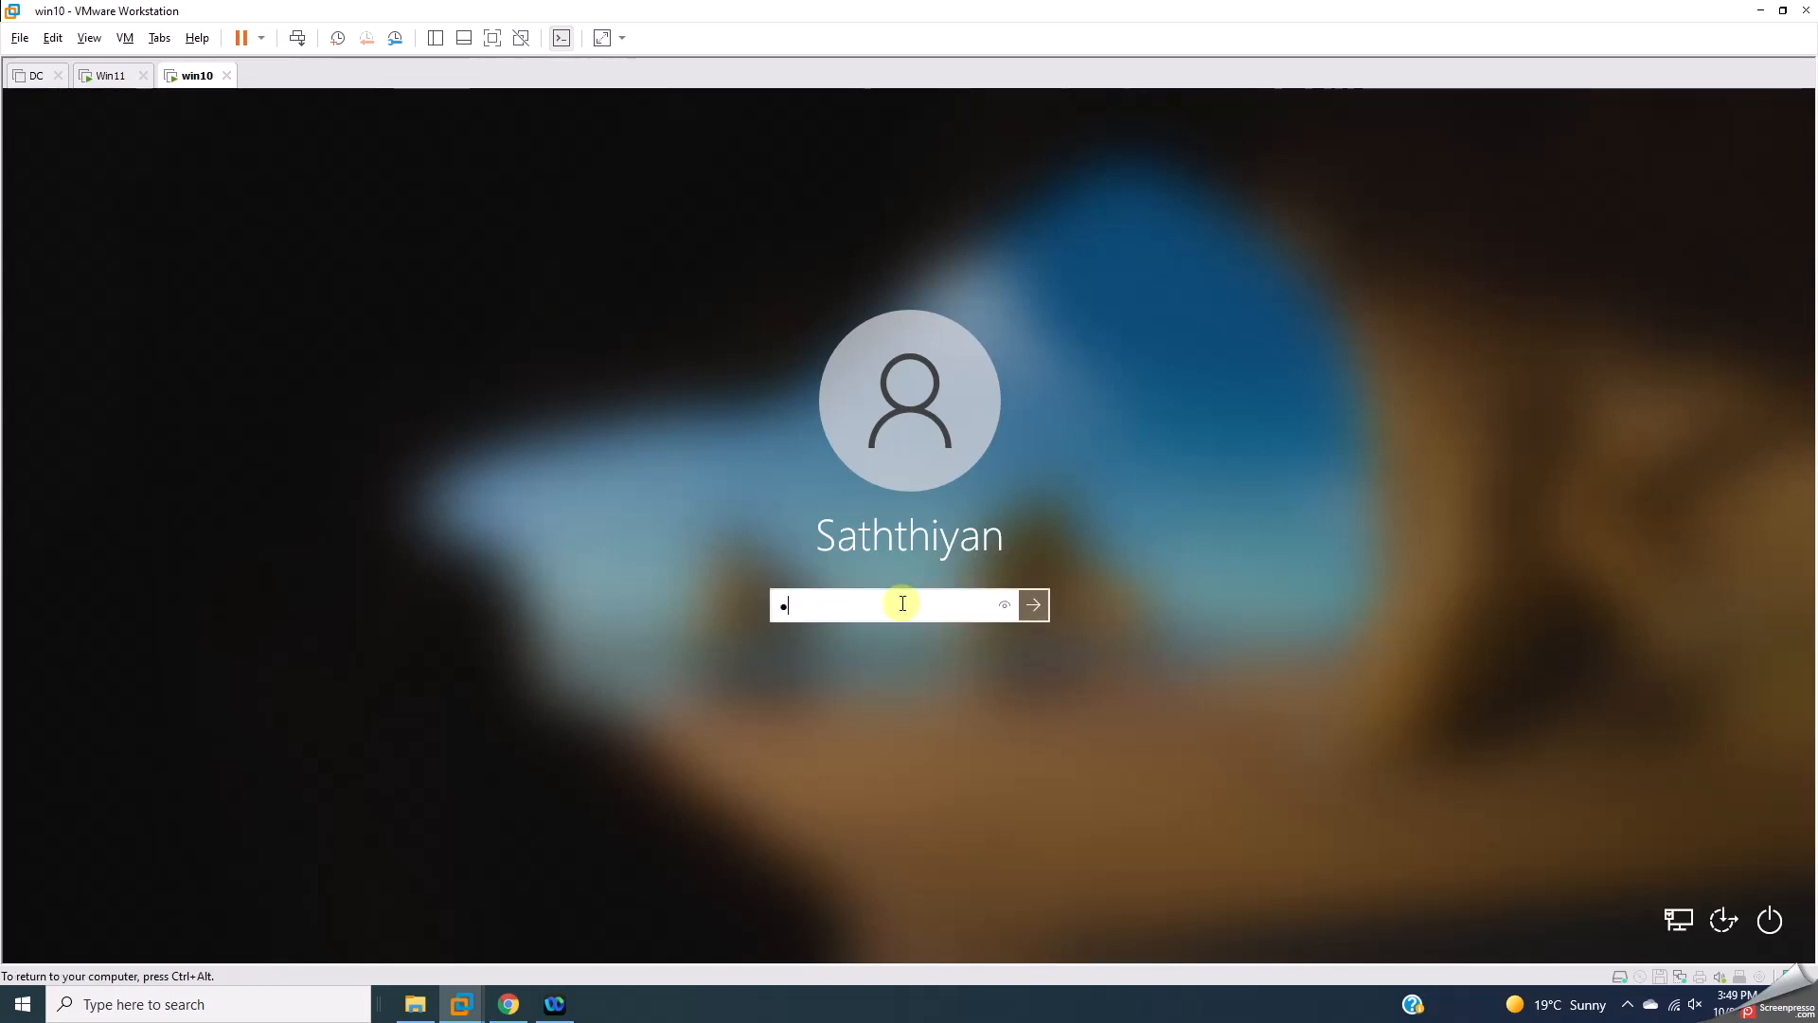
pyautogui.press('Return')
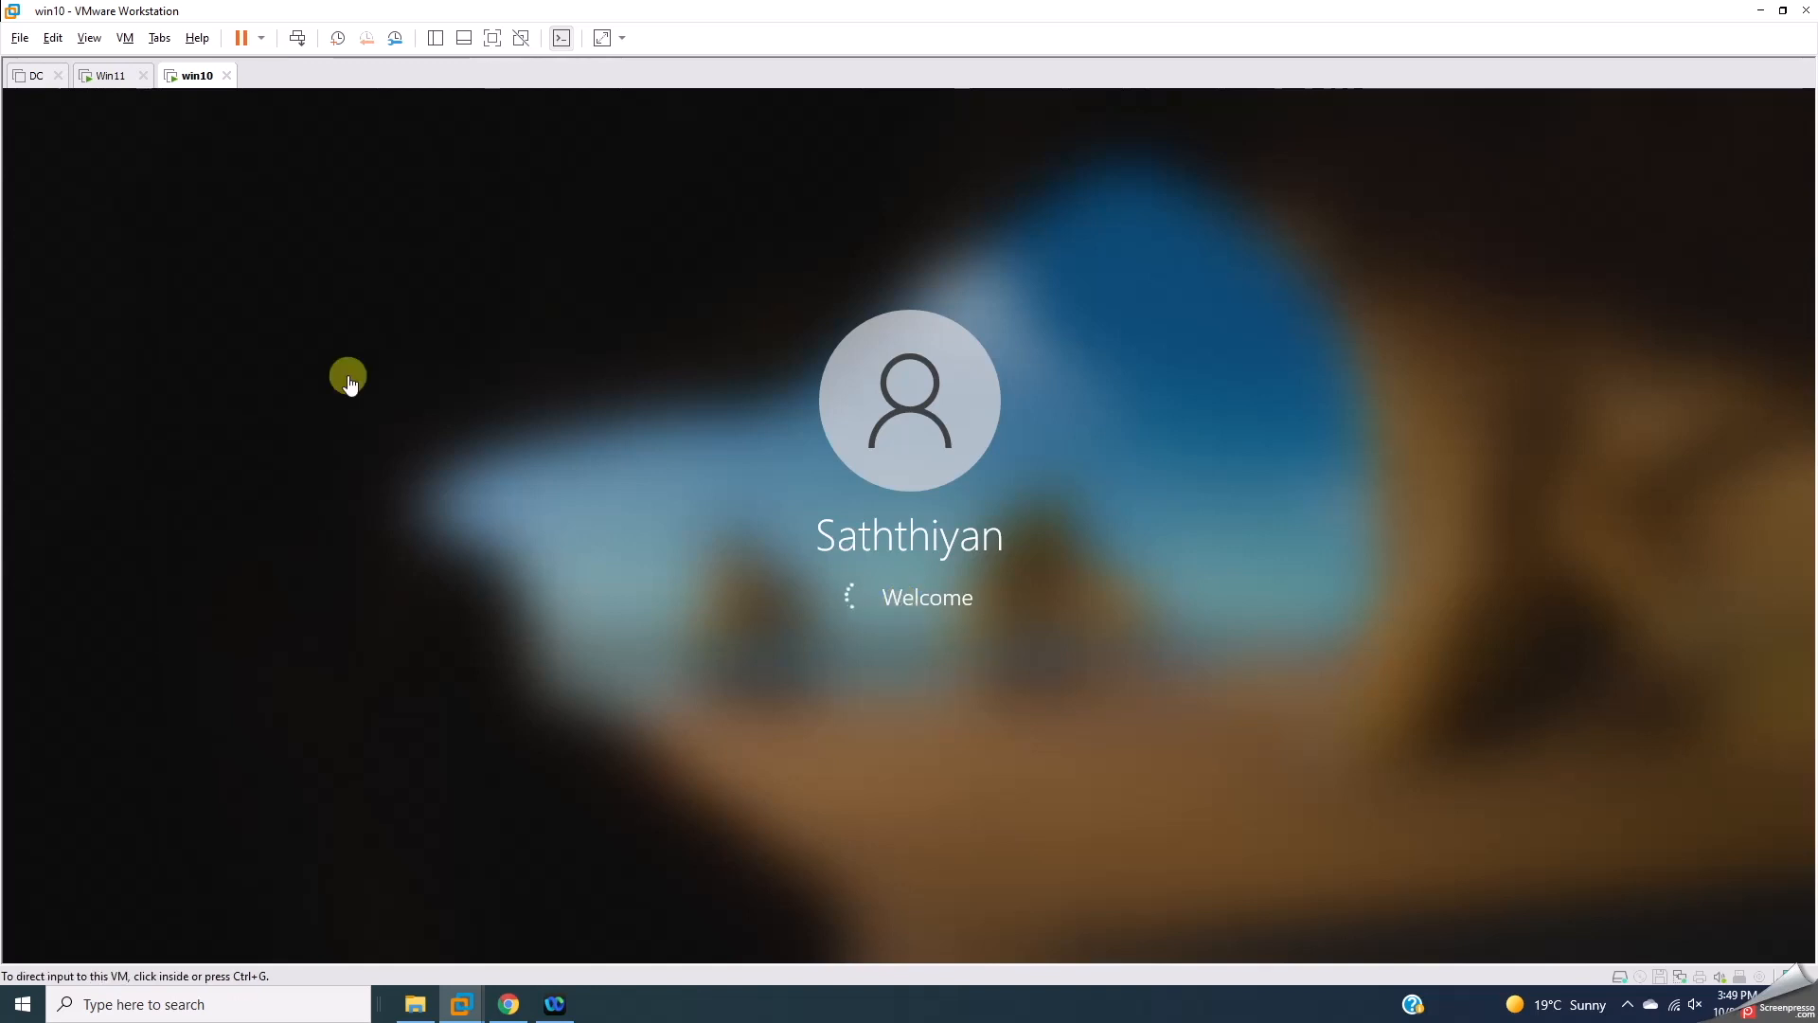
pyautogui.click(109, 76)
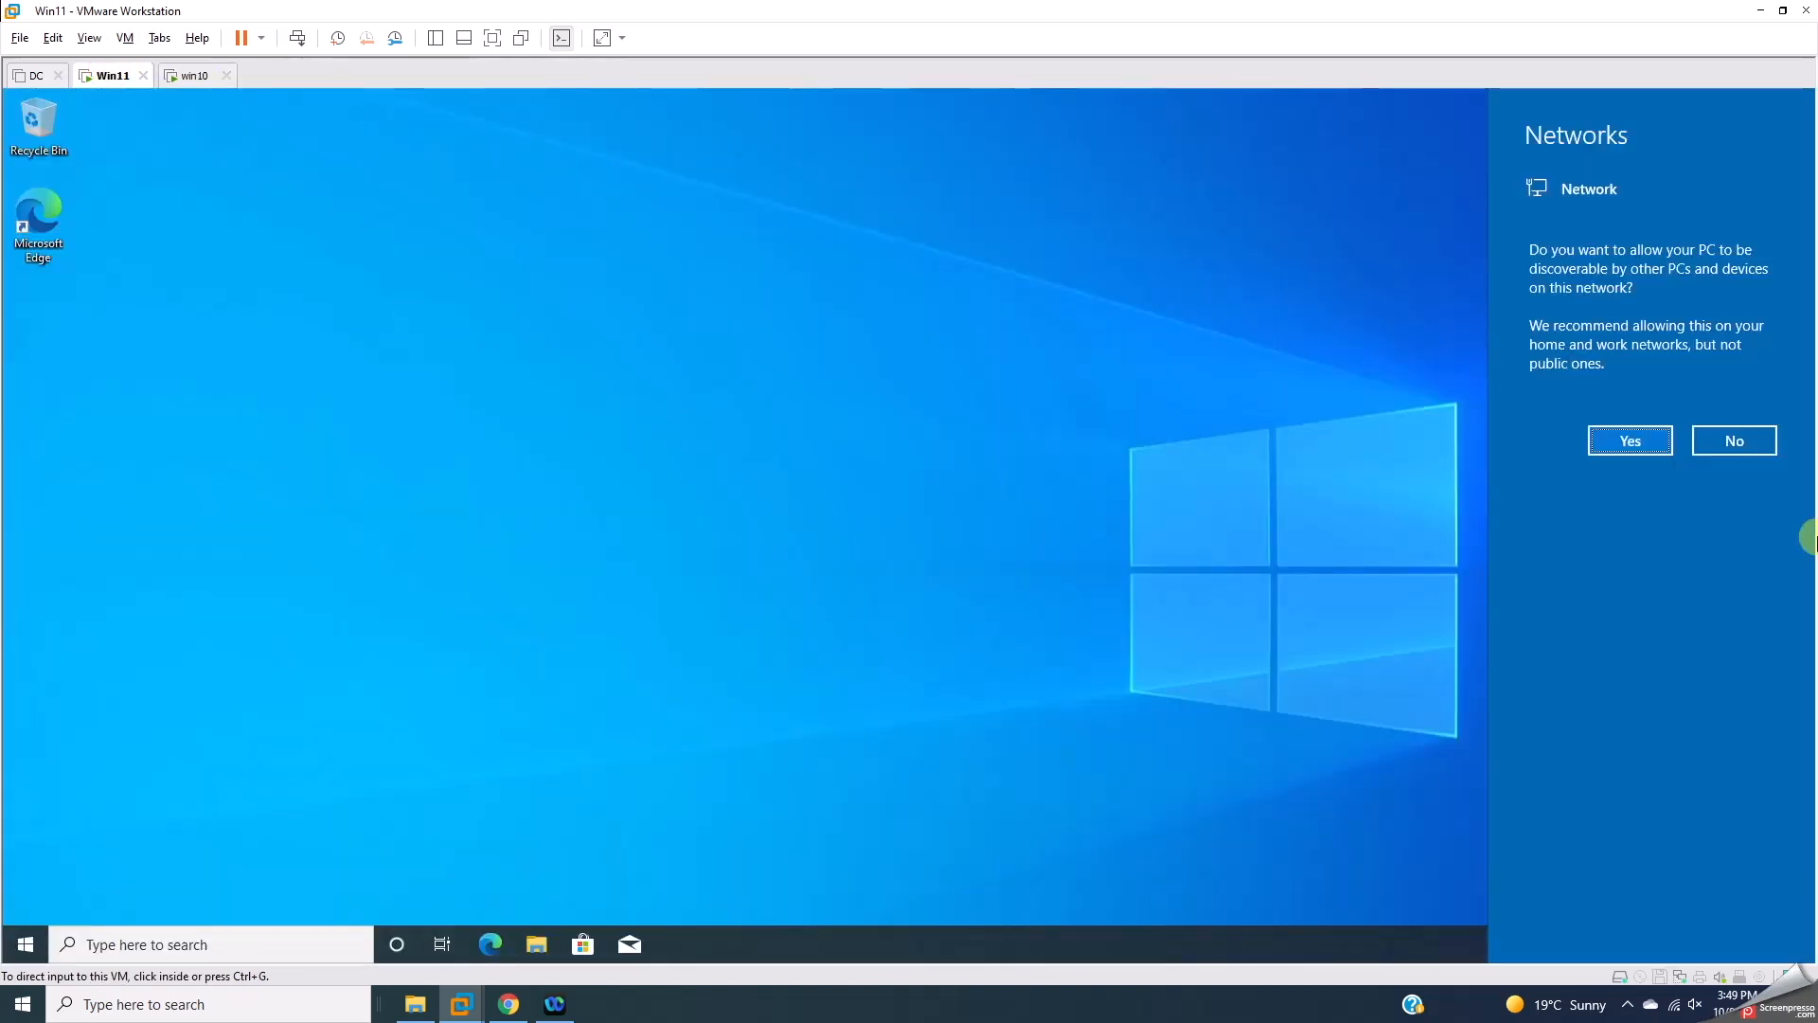
# Step: Allow Win11 network discovery and paste the PC Health Check installer onto its desktop
pyautogui.click(1626, 439)
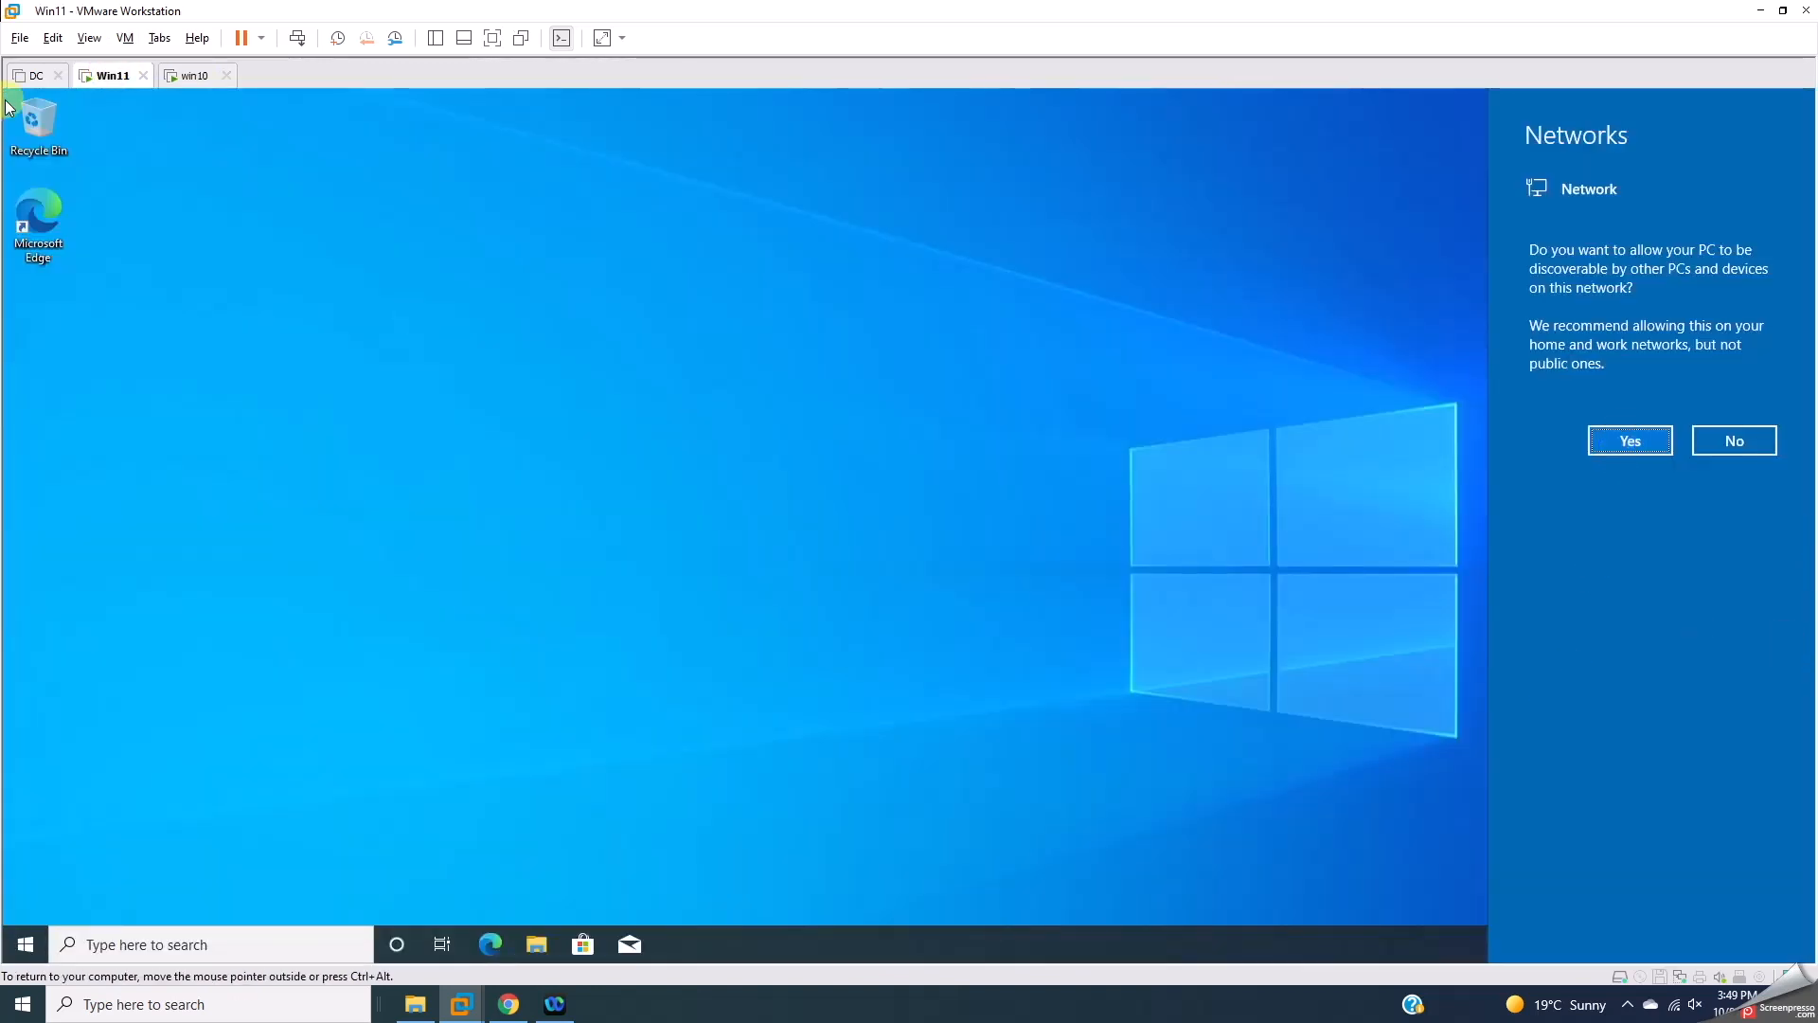
pyautogui.moveTo(609, 8); pyautogui.dragTo(896, 25)
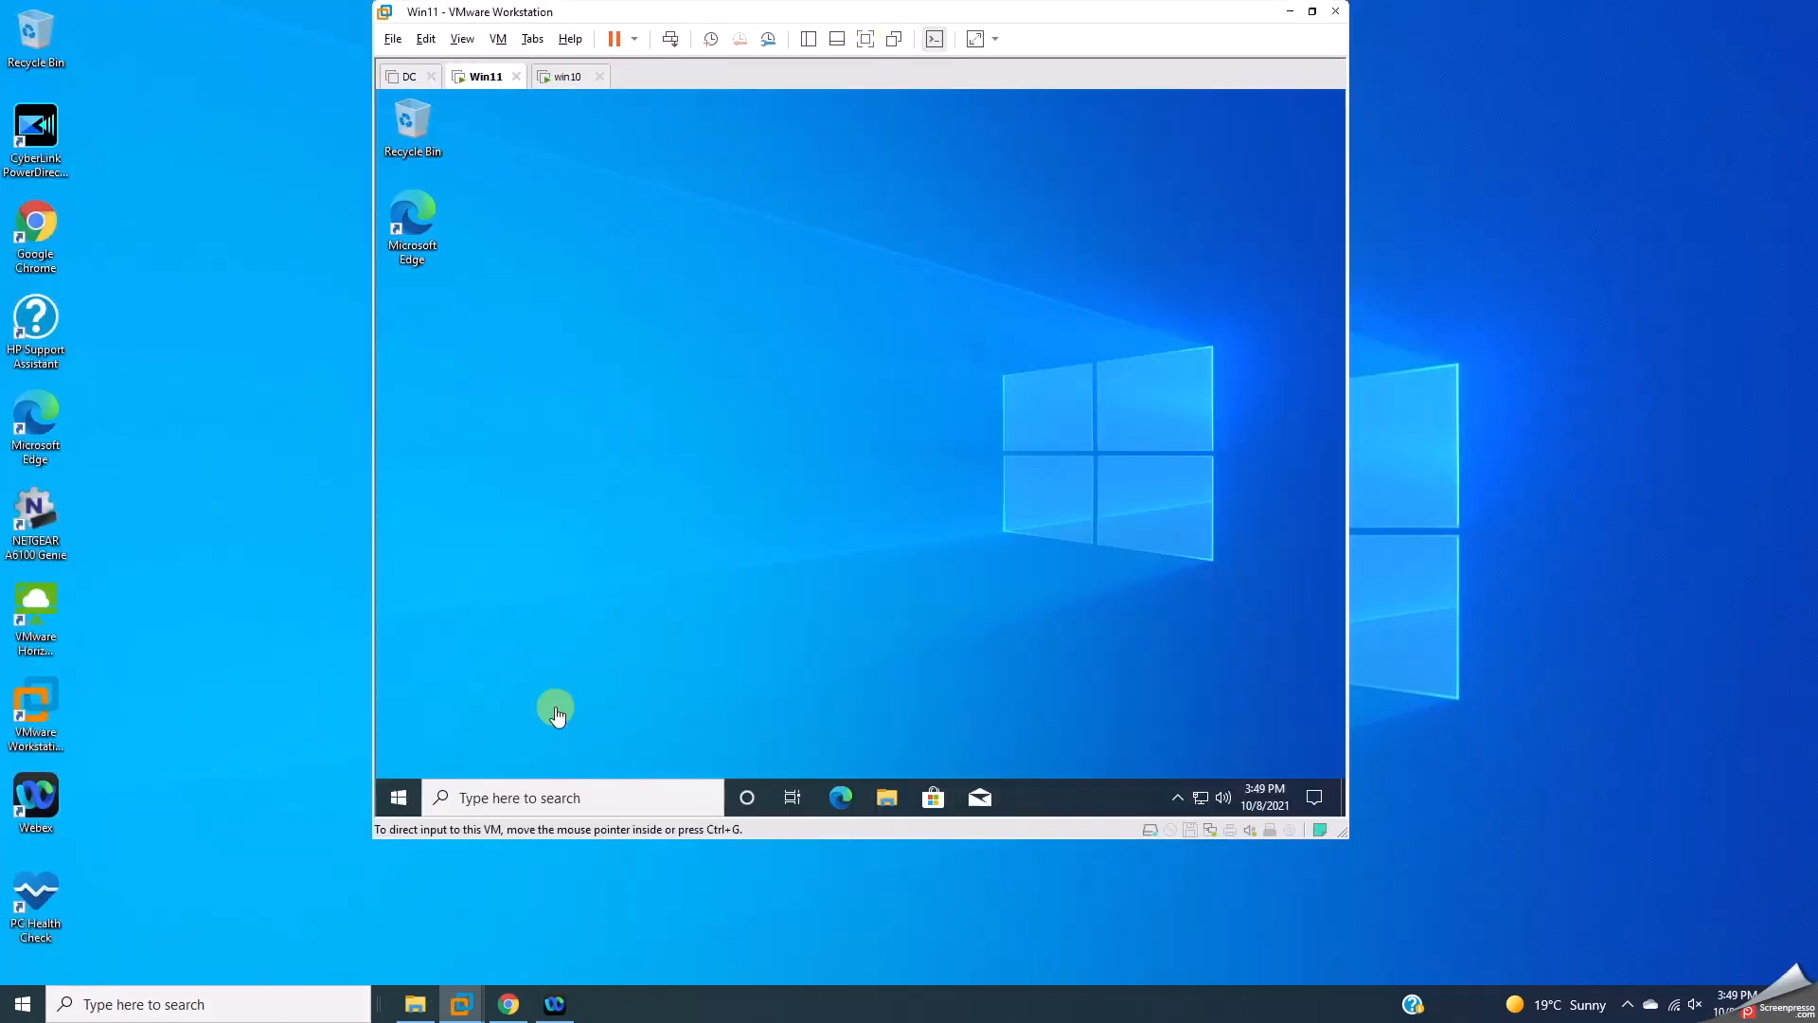
pyautogui.rightClick(583, 394)
pyautogui.click(630, 477)
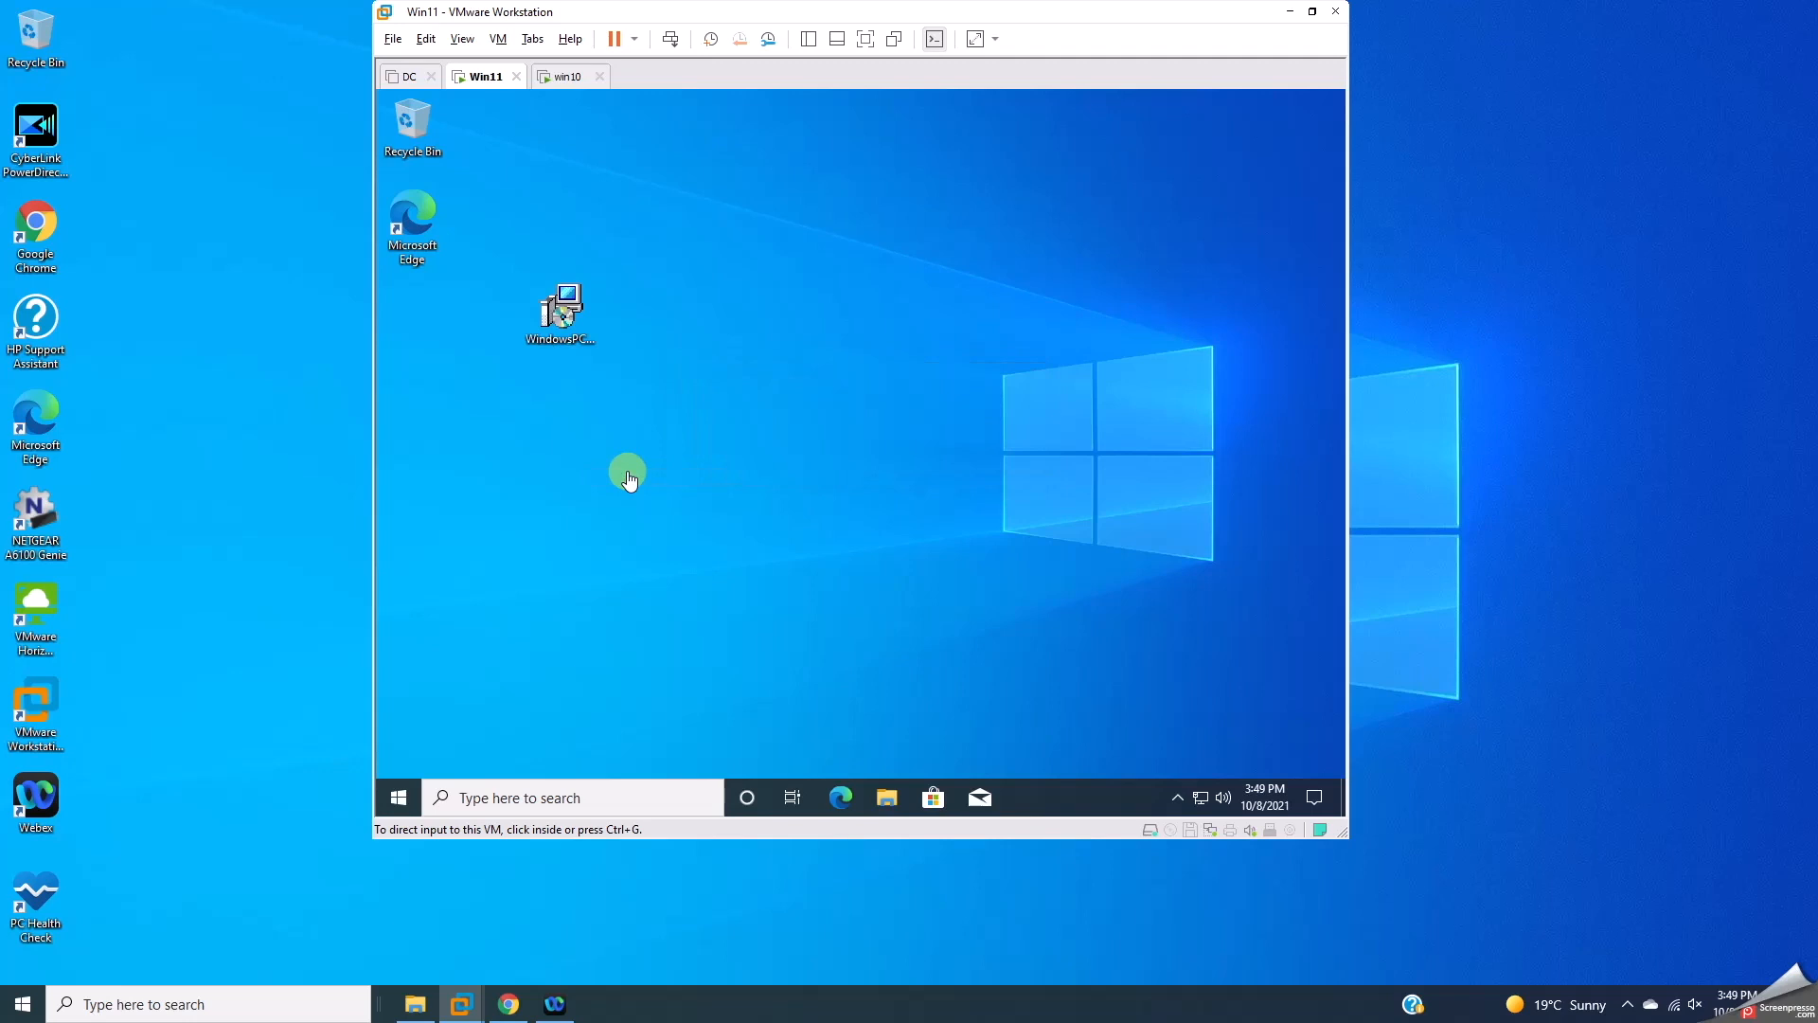
# Step: Run the PC Health Check installer on Win11 and start the installation
pyautogui.doubleClick(556, 308)
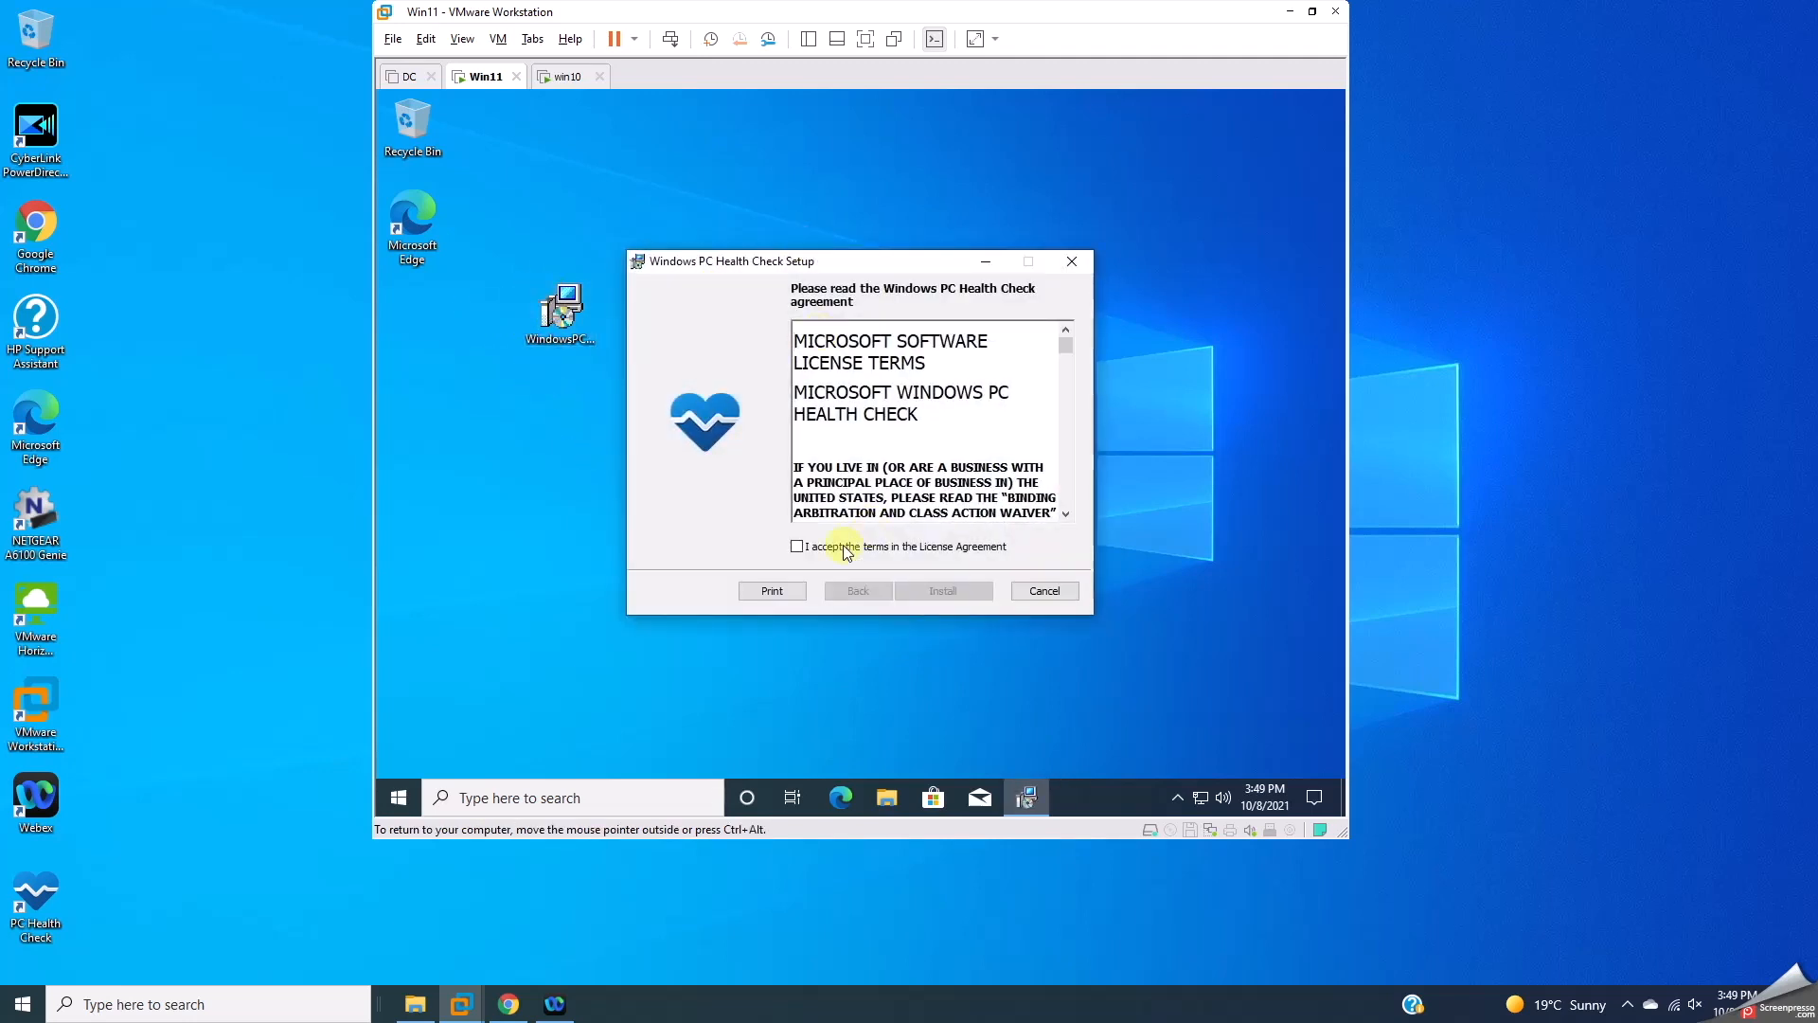
pyautogui.click(943, 587)
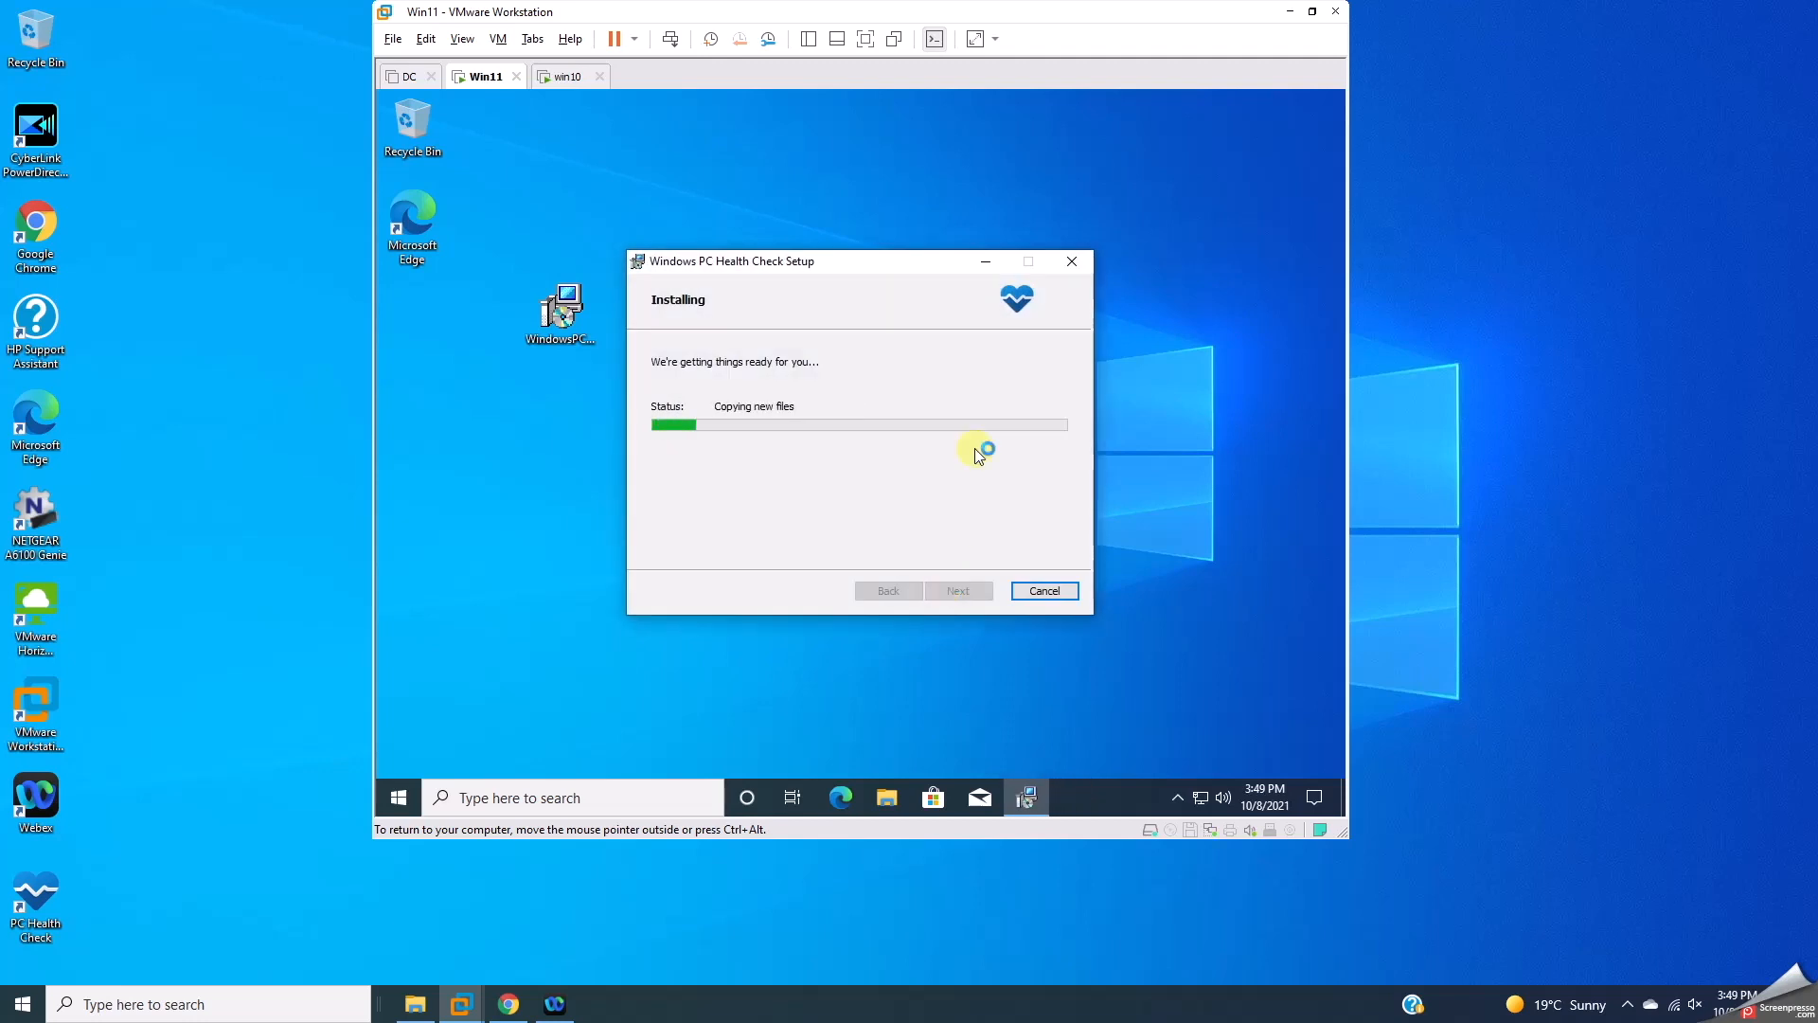
pyautogui.click(573, 76)
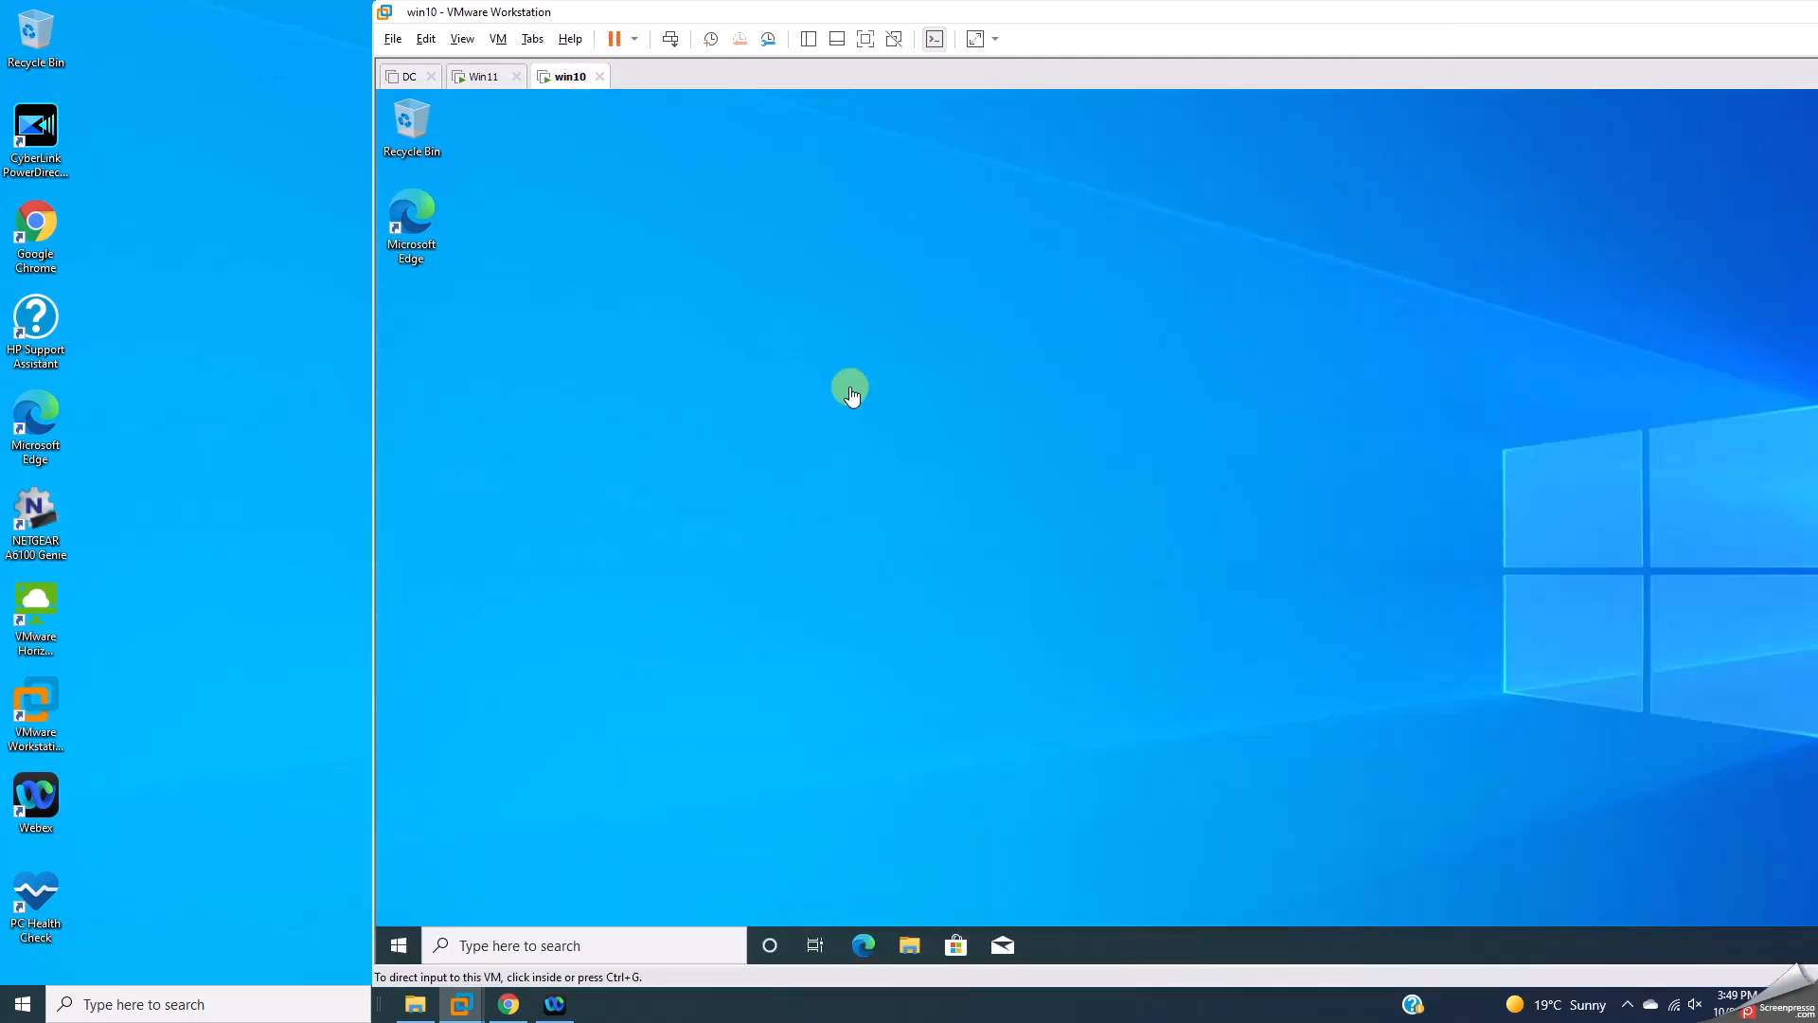
# Step: Copy WindowsPCHealthCheckSetup from the host's Downloads folder and paste it onto the win10 desktop
pyautogui.click(1179, 445)
pyautogui.rightClick(839, 417)
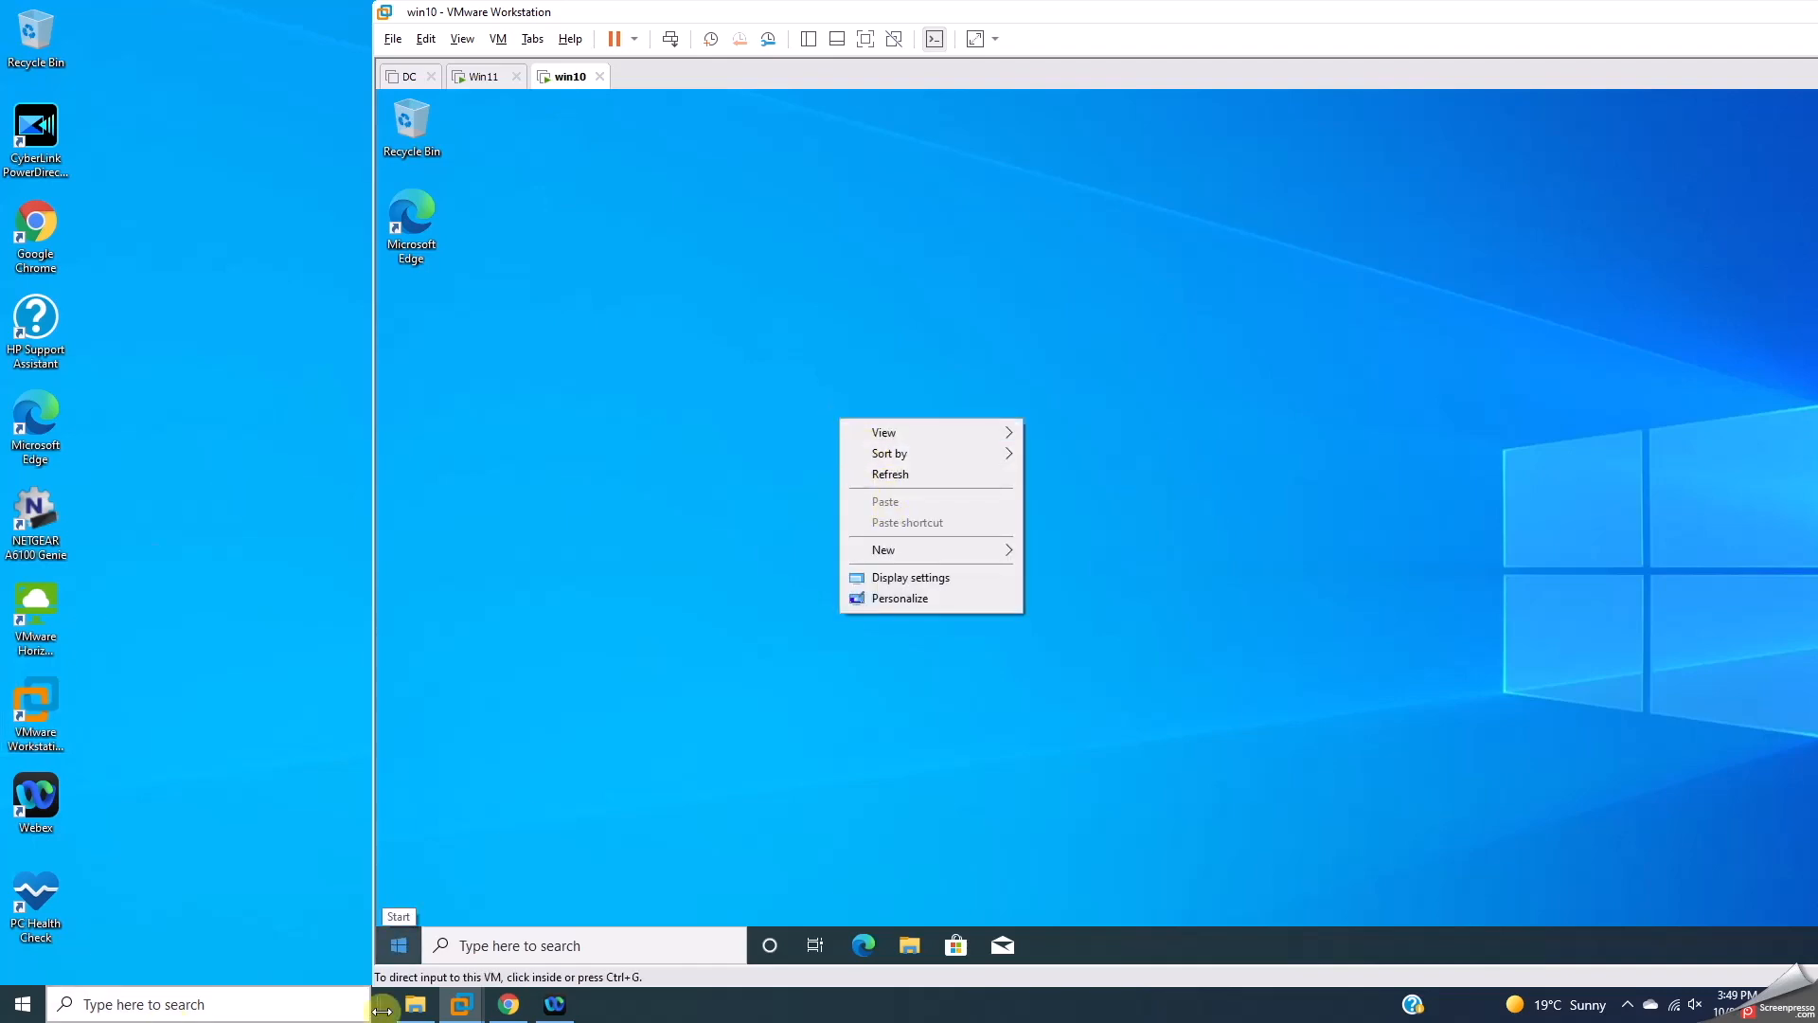
pyautogui.click(415, 1003)
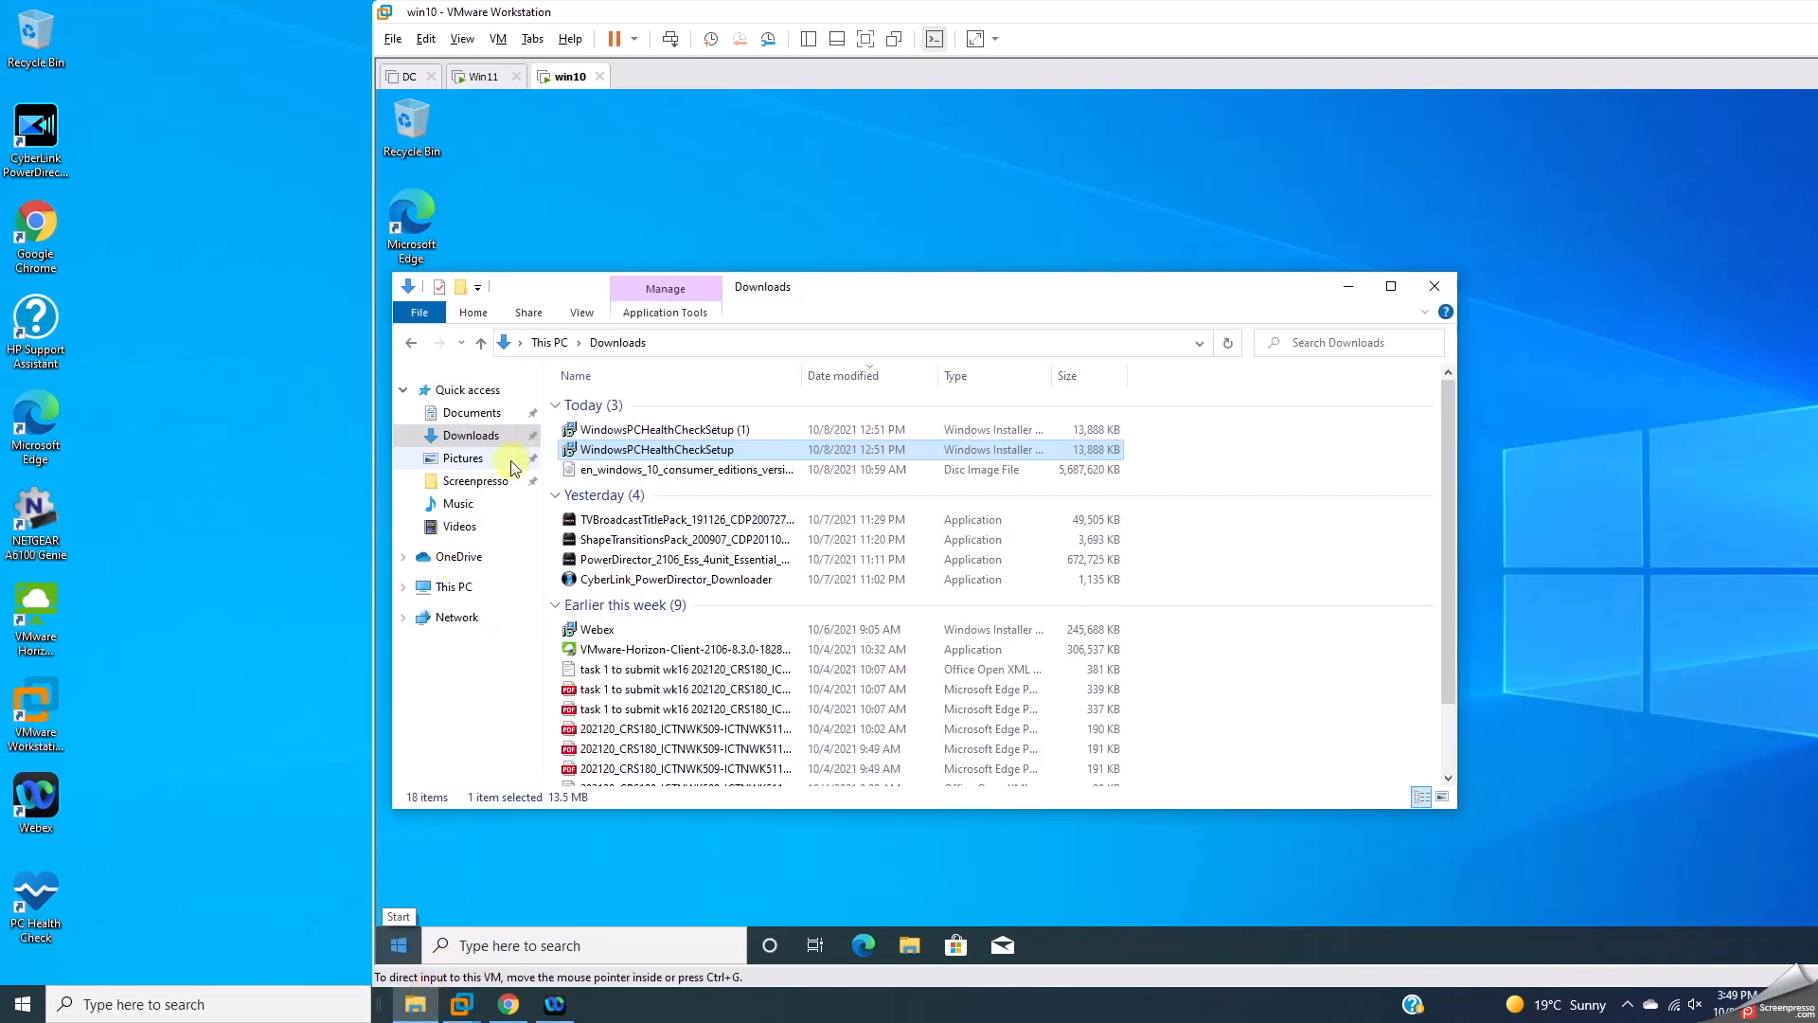
pyautogui.rightClick(602, 450)
pyautogui.click(648, 801)
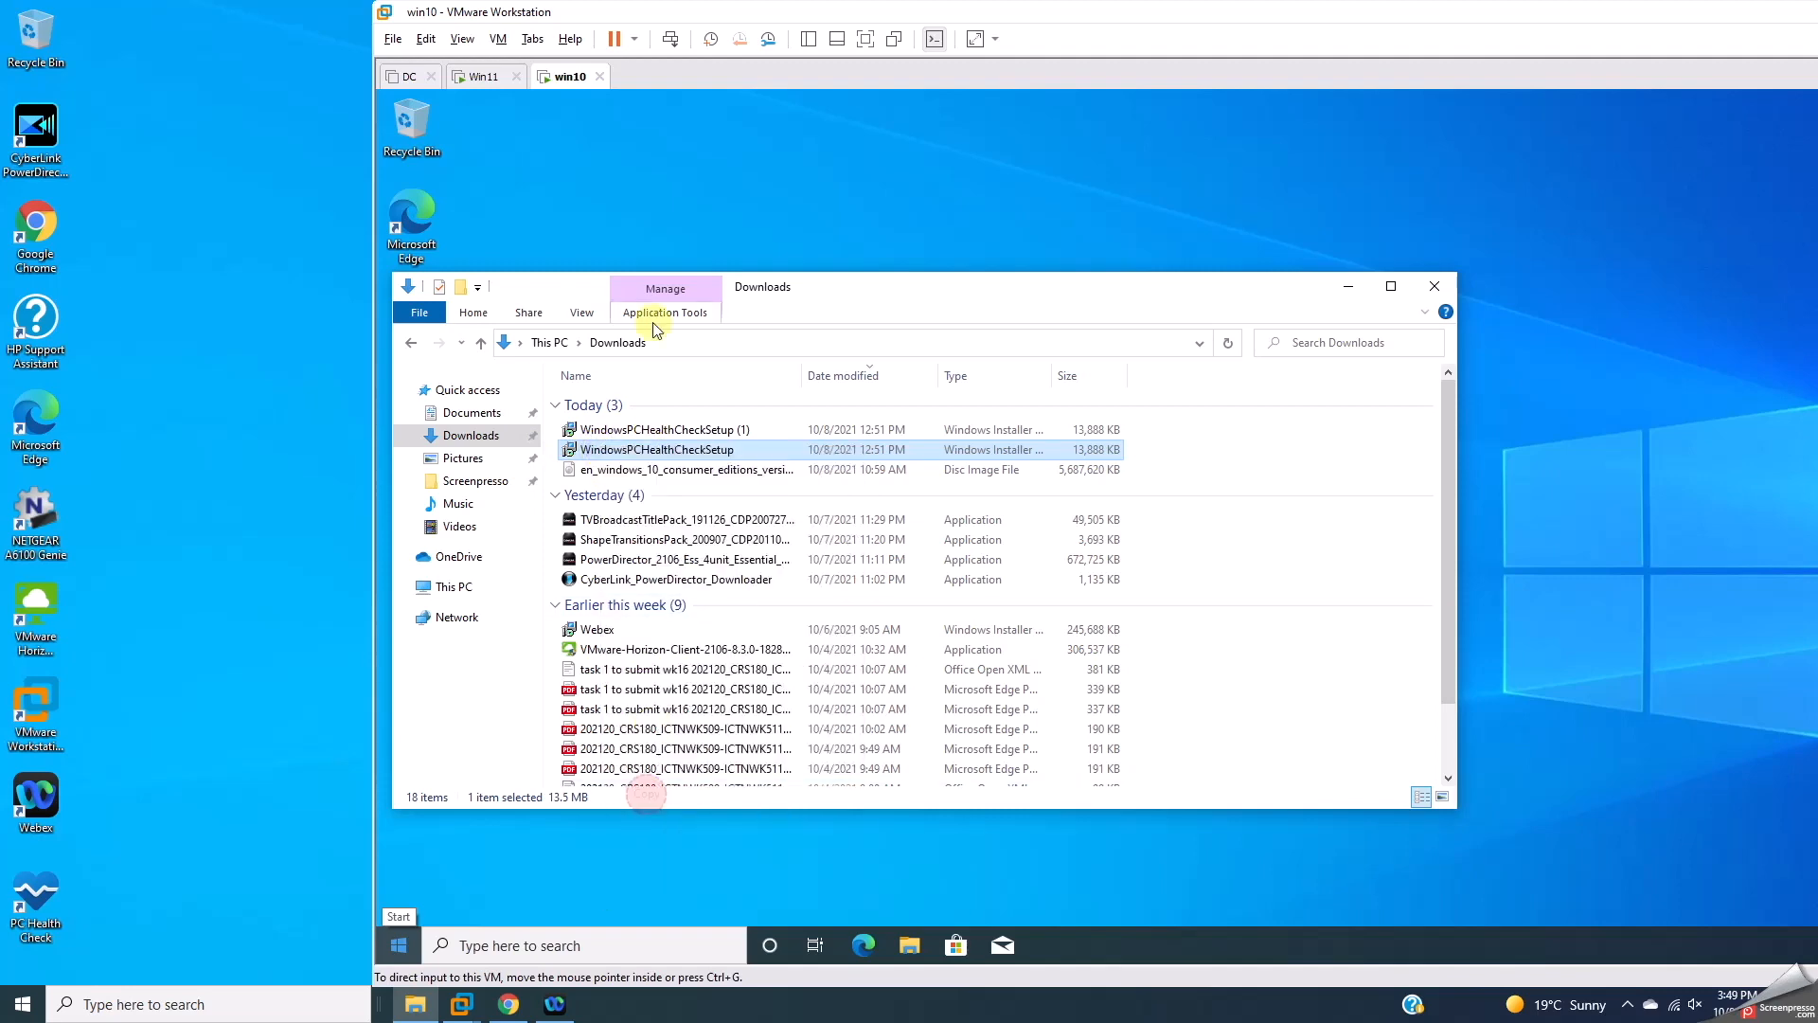
pyautogui.click(1355, 295)
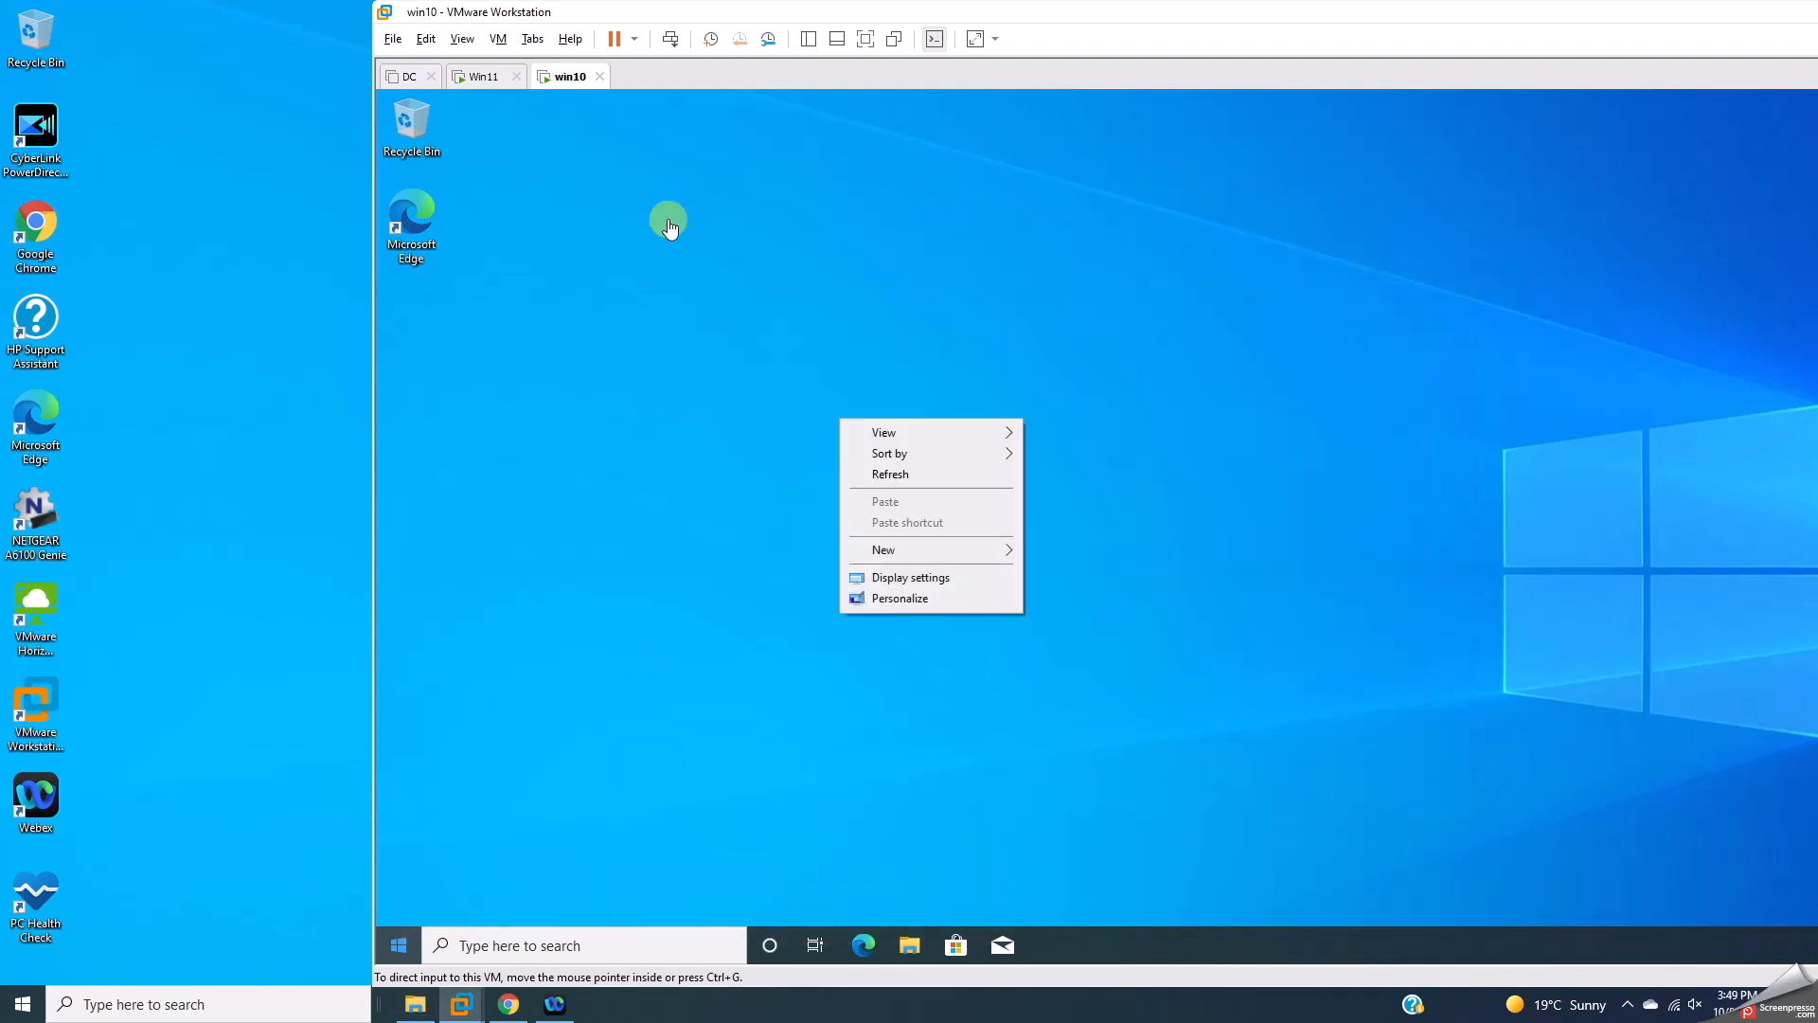
pyautogui.rightClick(533, 309)
pyautogui.click(579, 392)
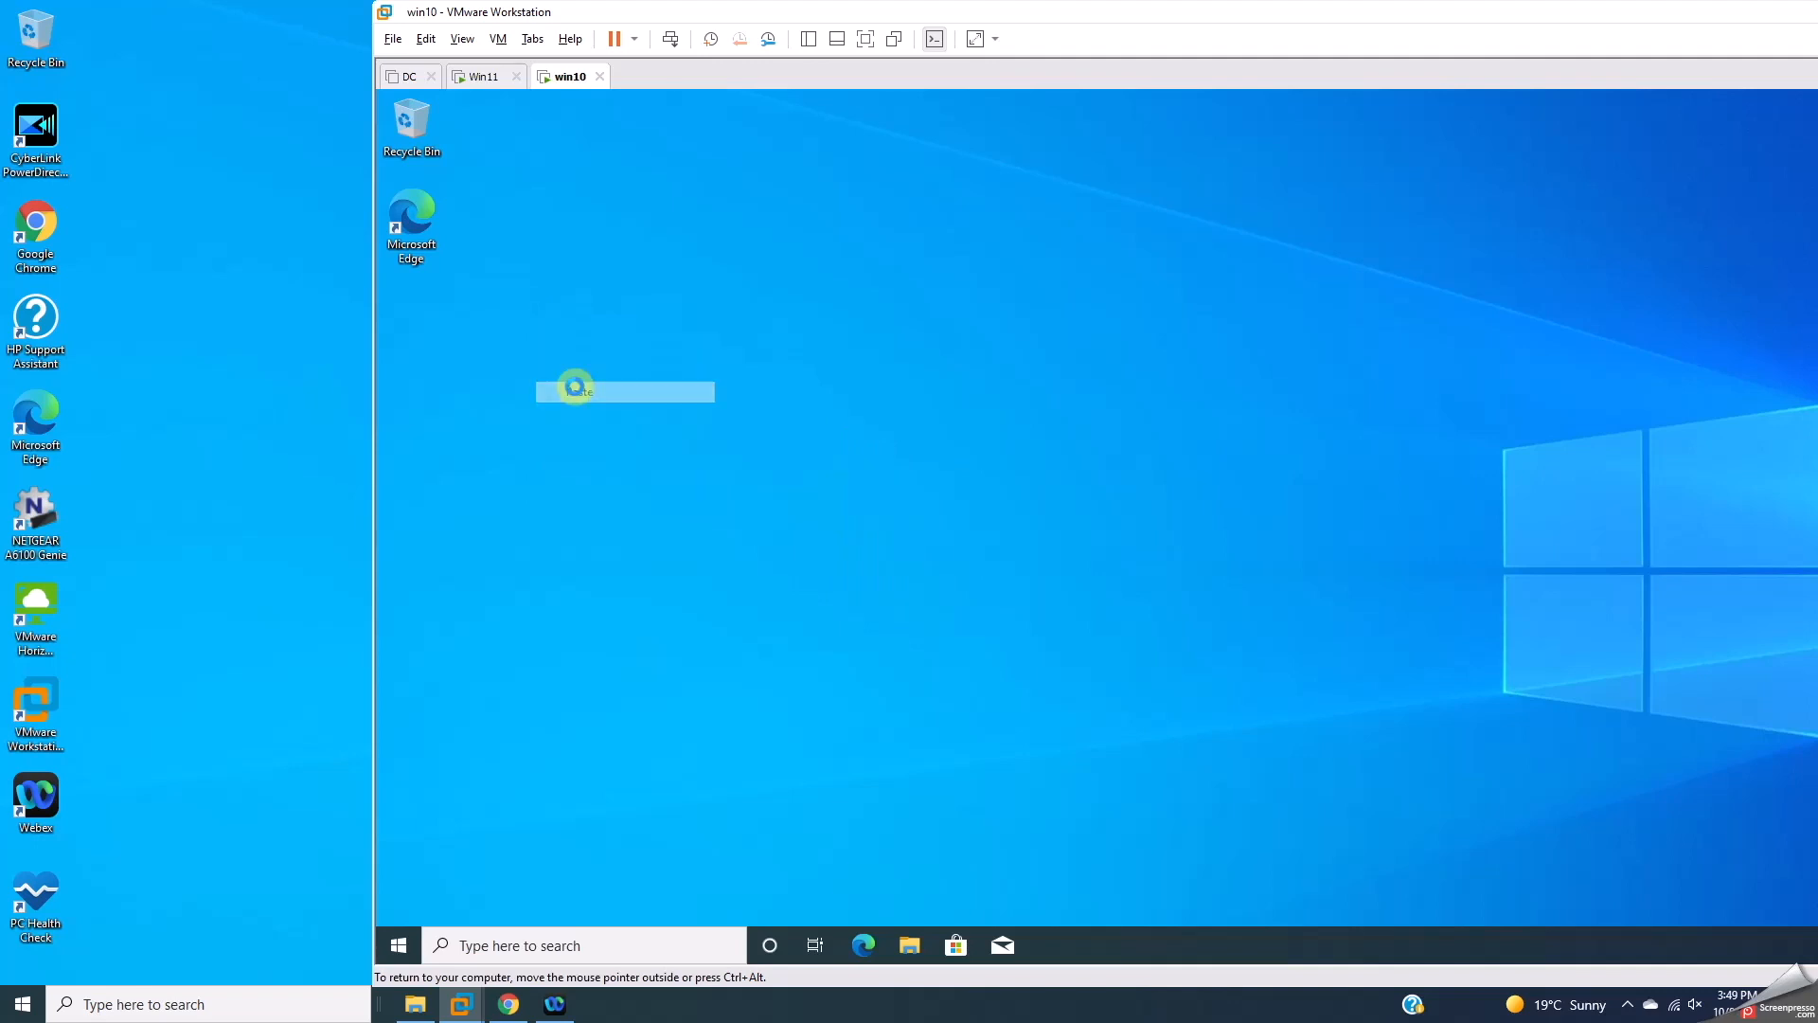
# Step: Run the PC Health Check installer on win10, accept the license and install
pyautogui.click(546, 236)
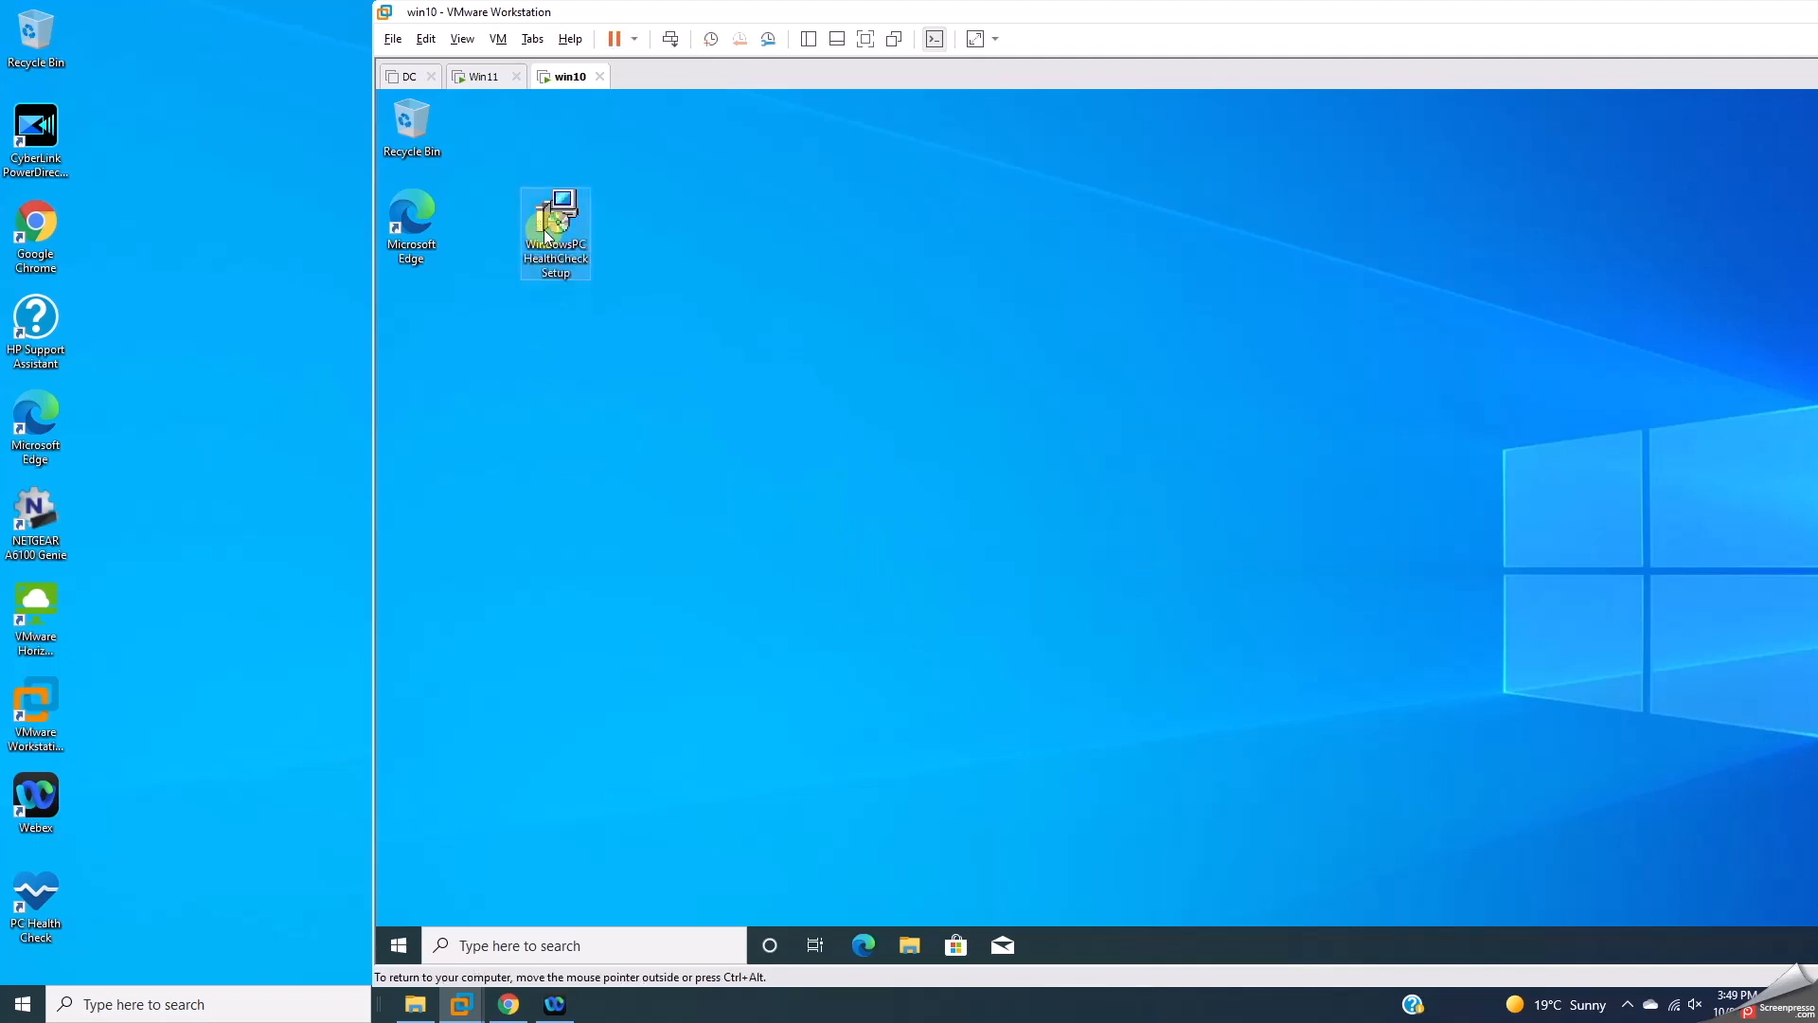
pyautogui.doubleClick(546, 244)
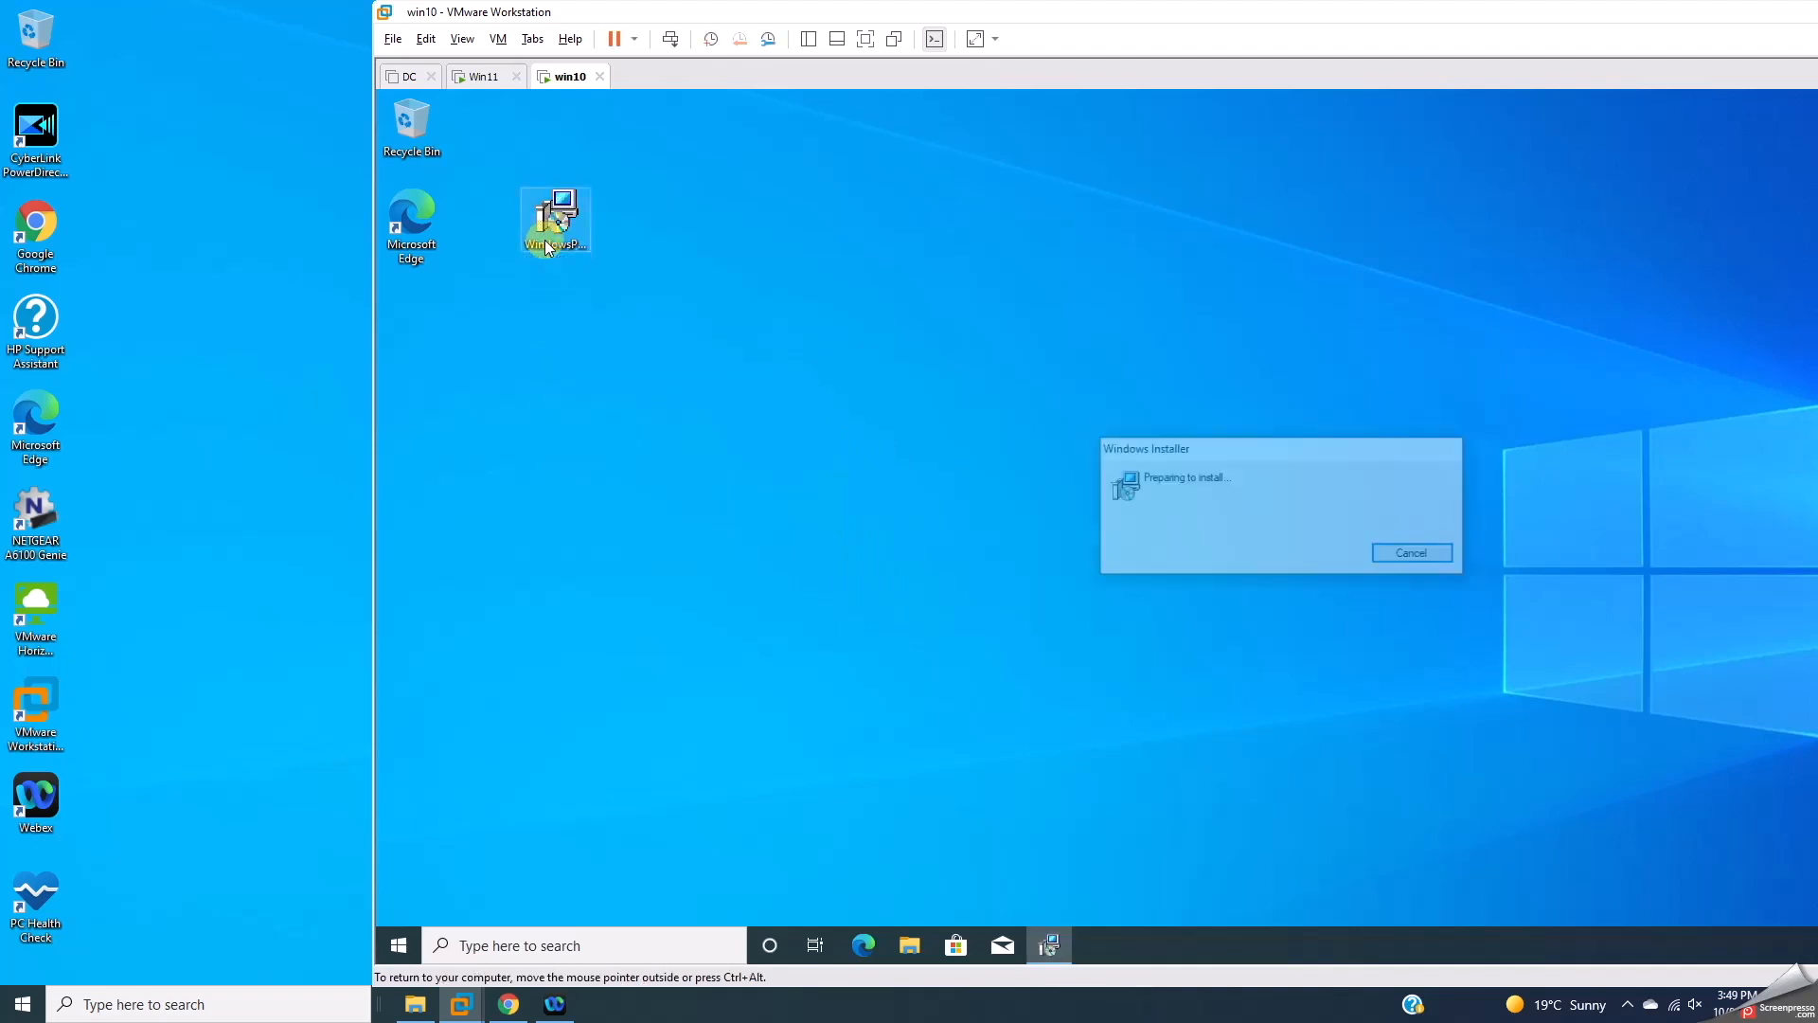
pyautogui.click(1219, 622)
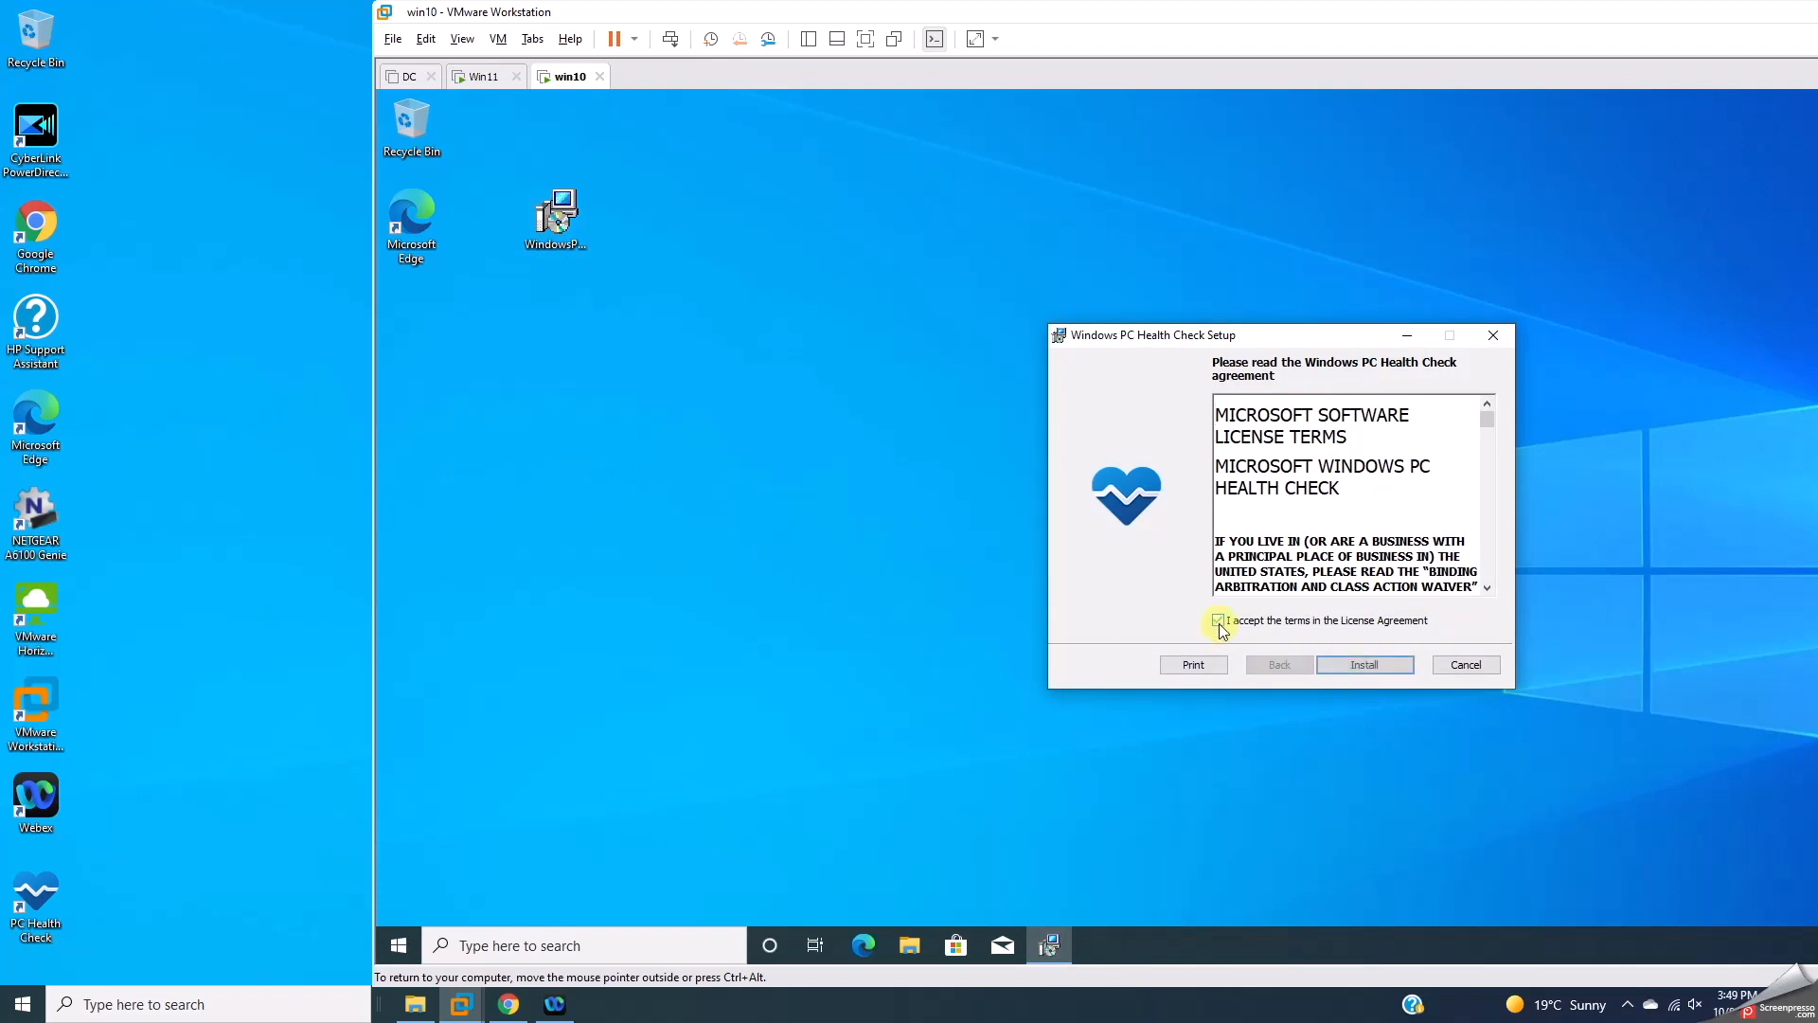
pyautogui.click(1341, 669)
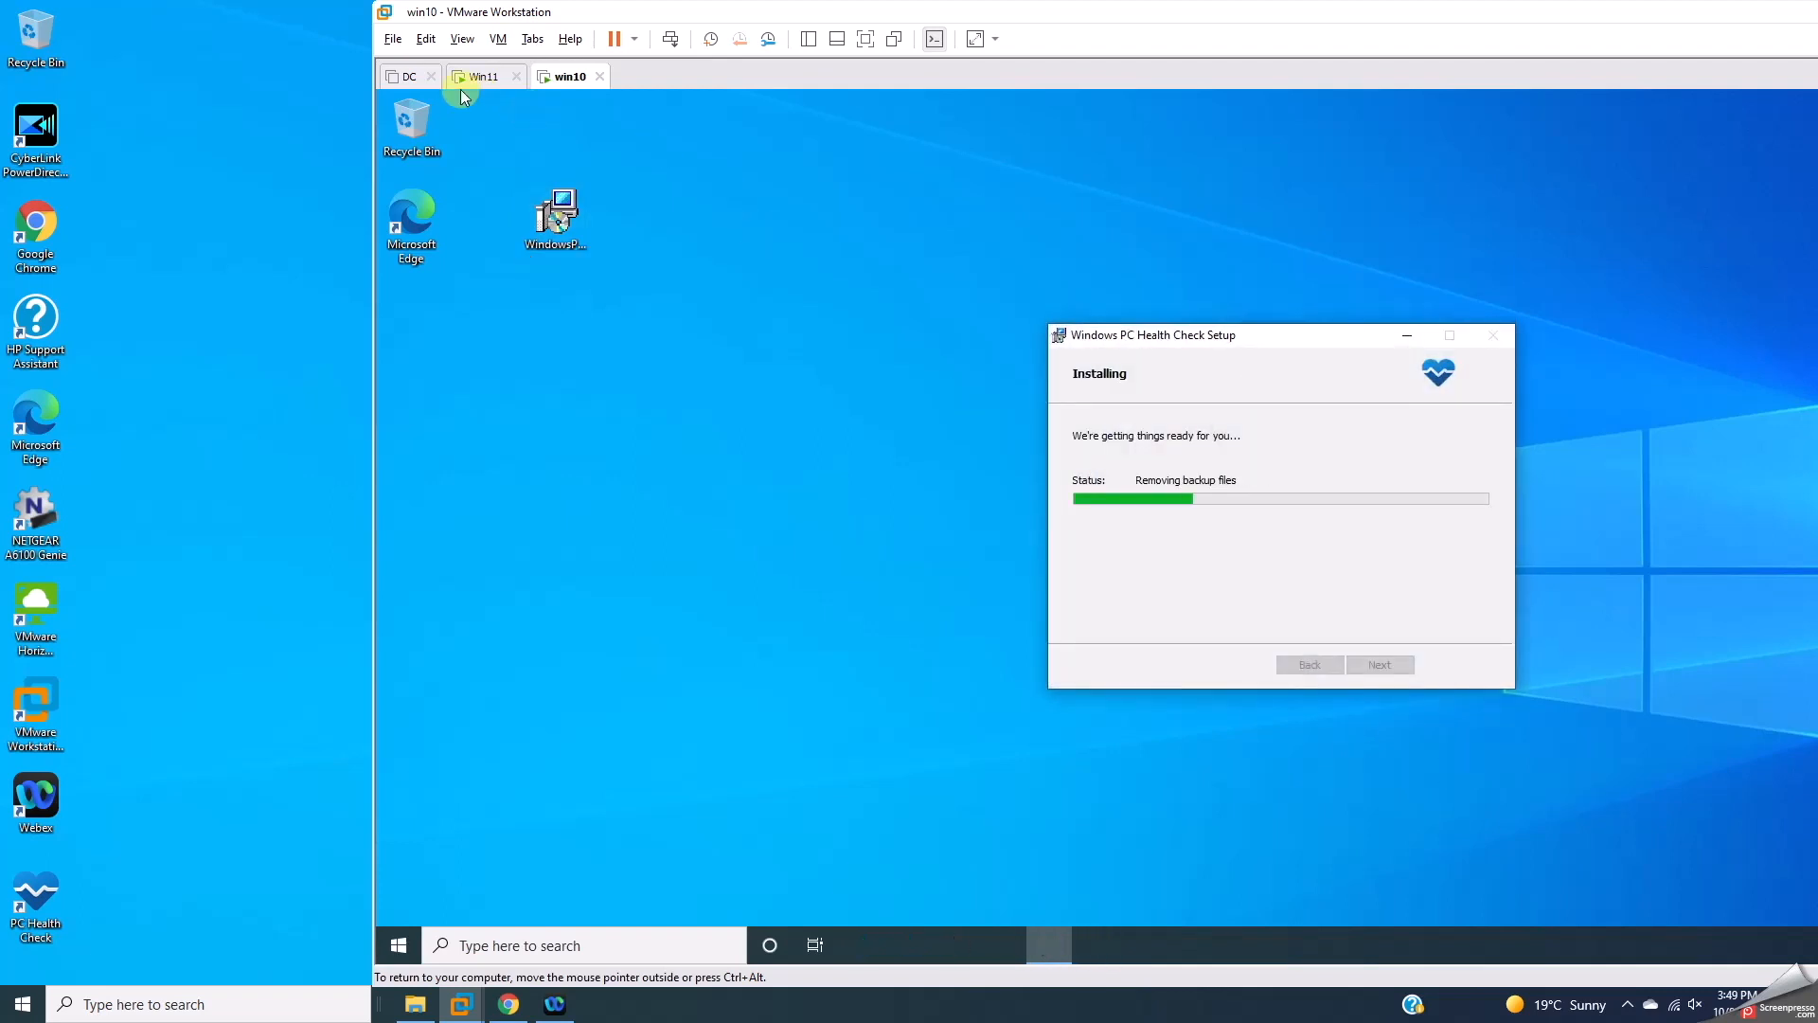
# Step: Finish PC Health Check setup on Win11 and run Check now, which fails for missing TPM 2.0
pyautogui.click(476, 76)
pyautogui.click(956, 590)
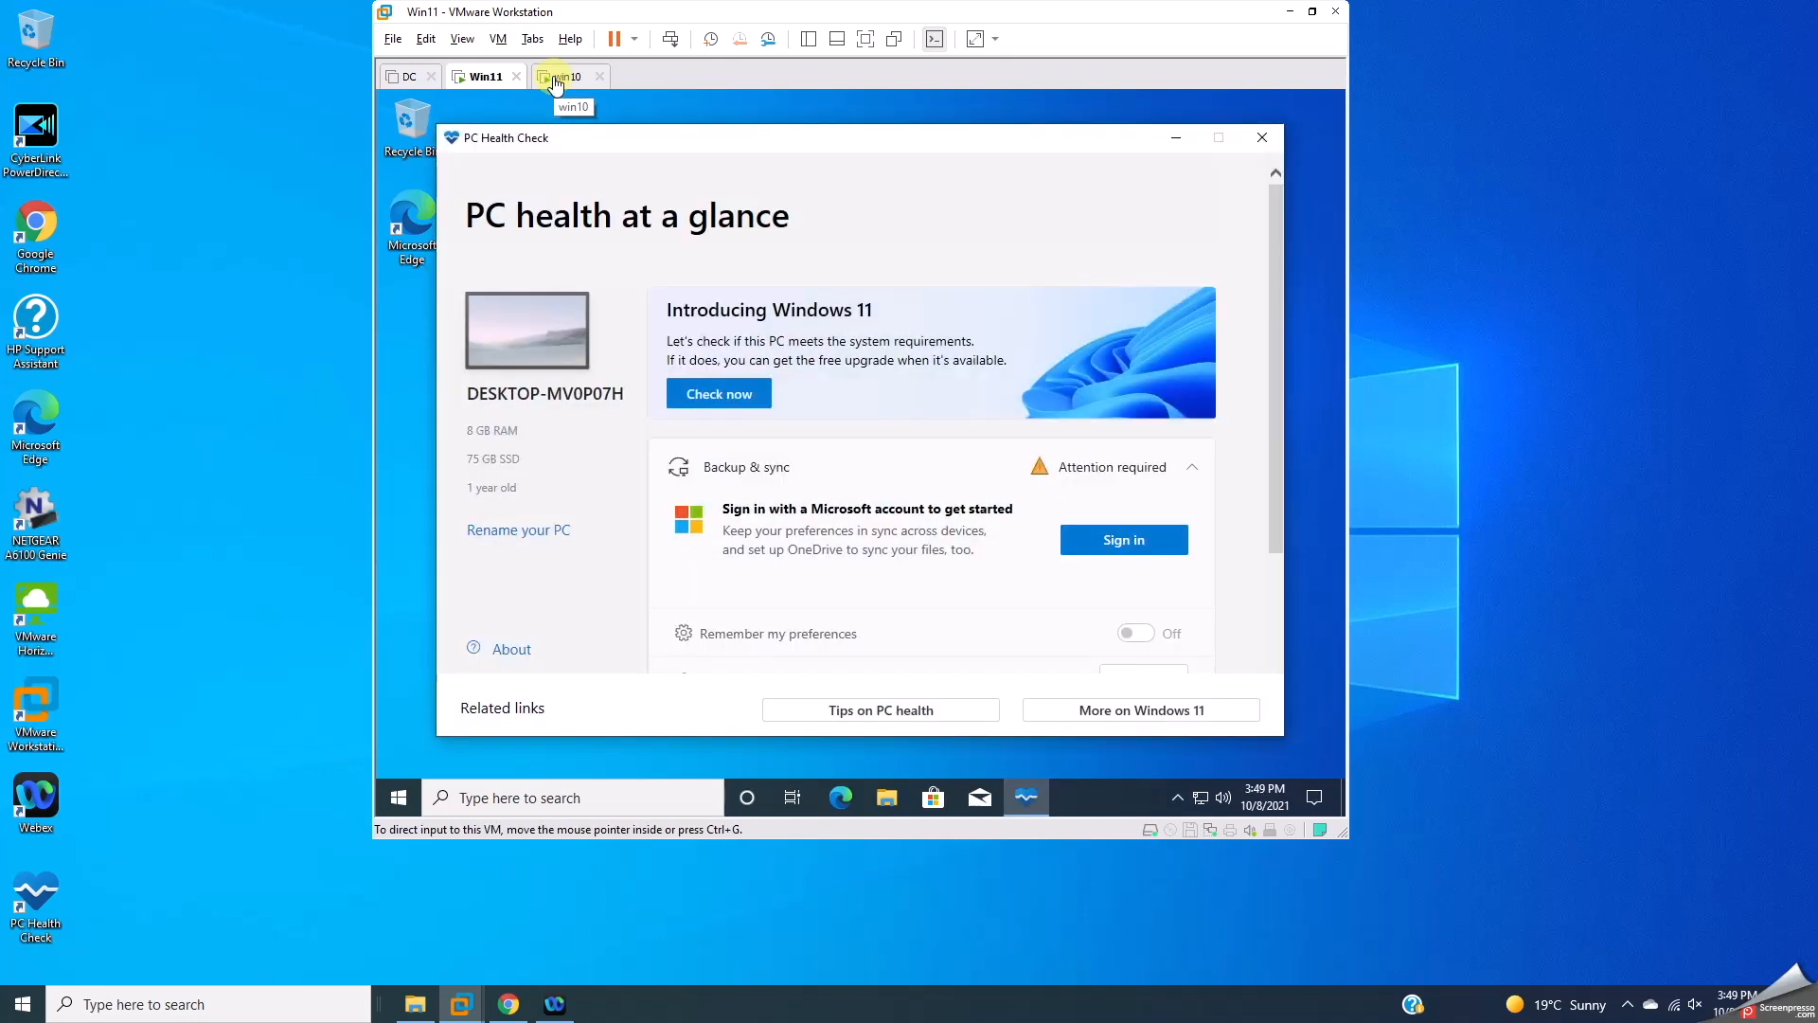
pyautogui.click(721, 394)
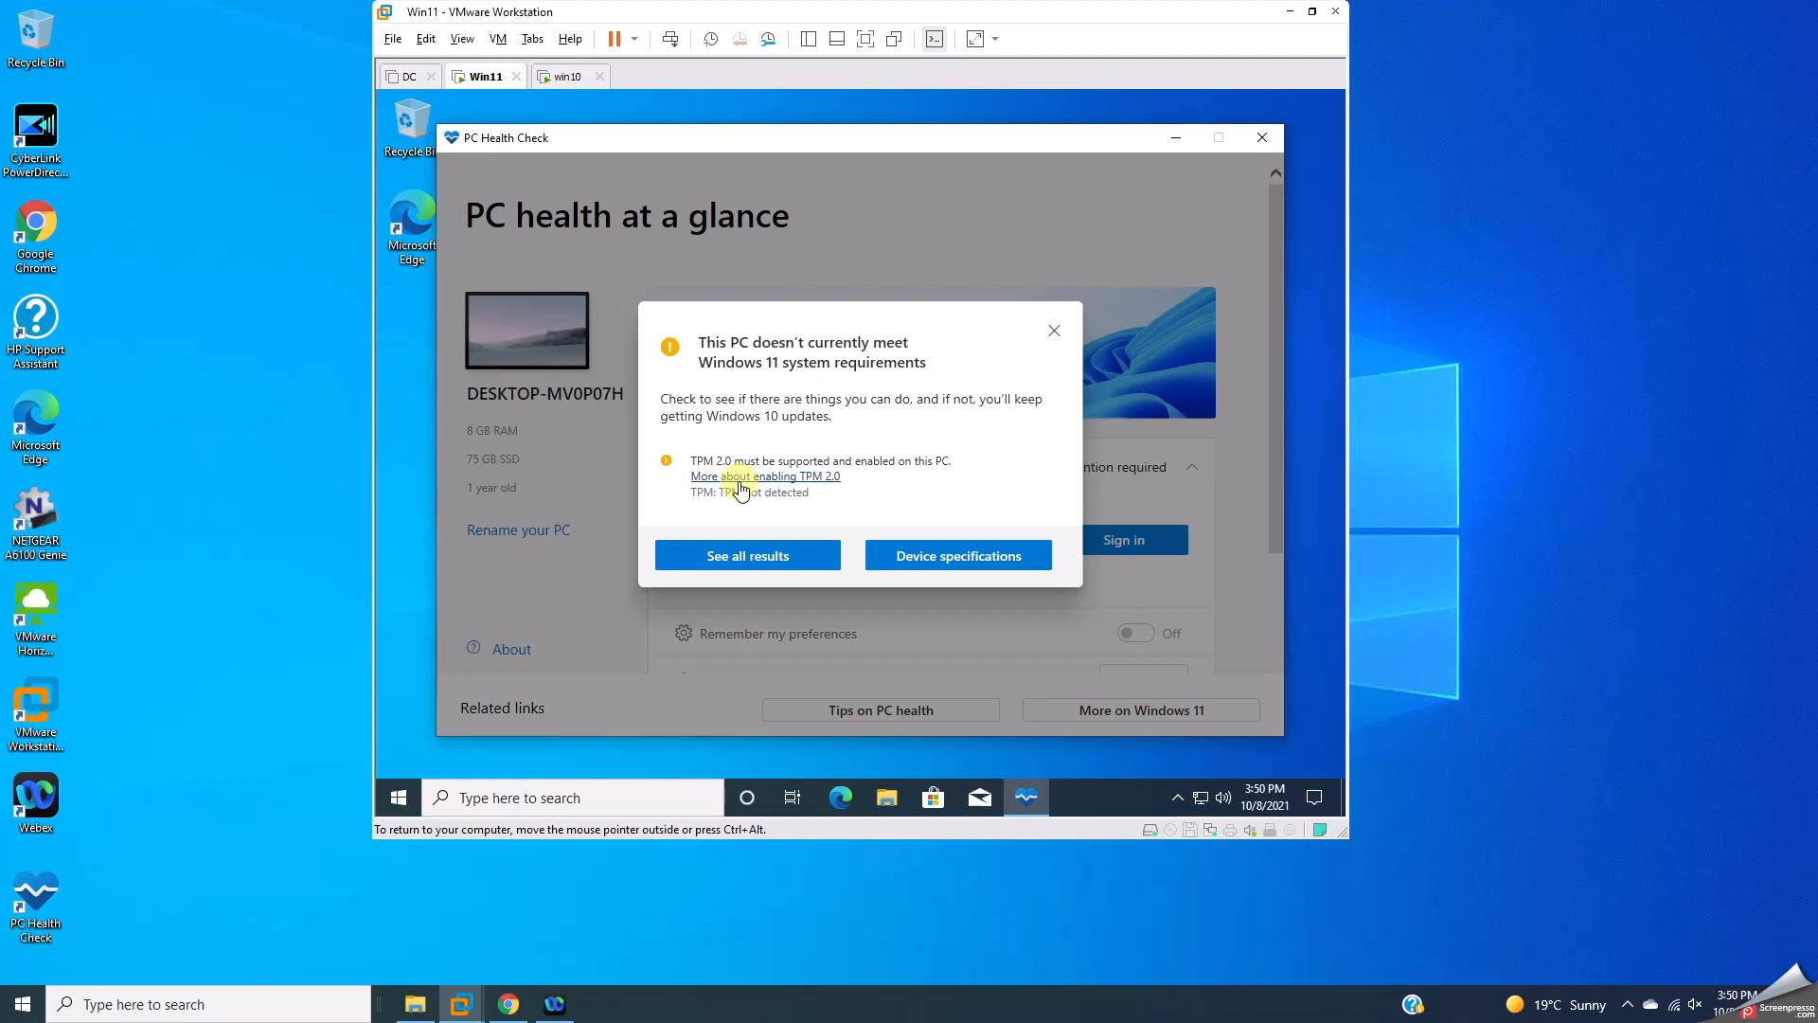
pyautogui.click(1054, 333)
pyautogui.click(566, 75)
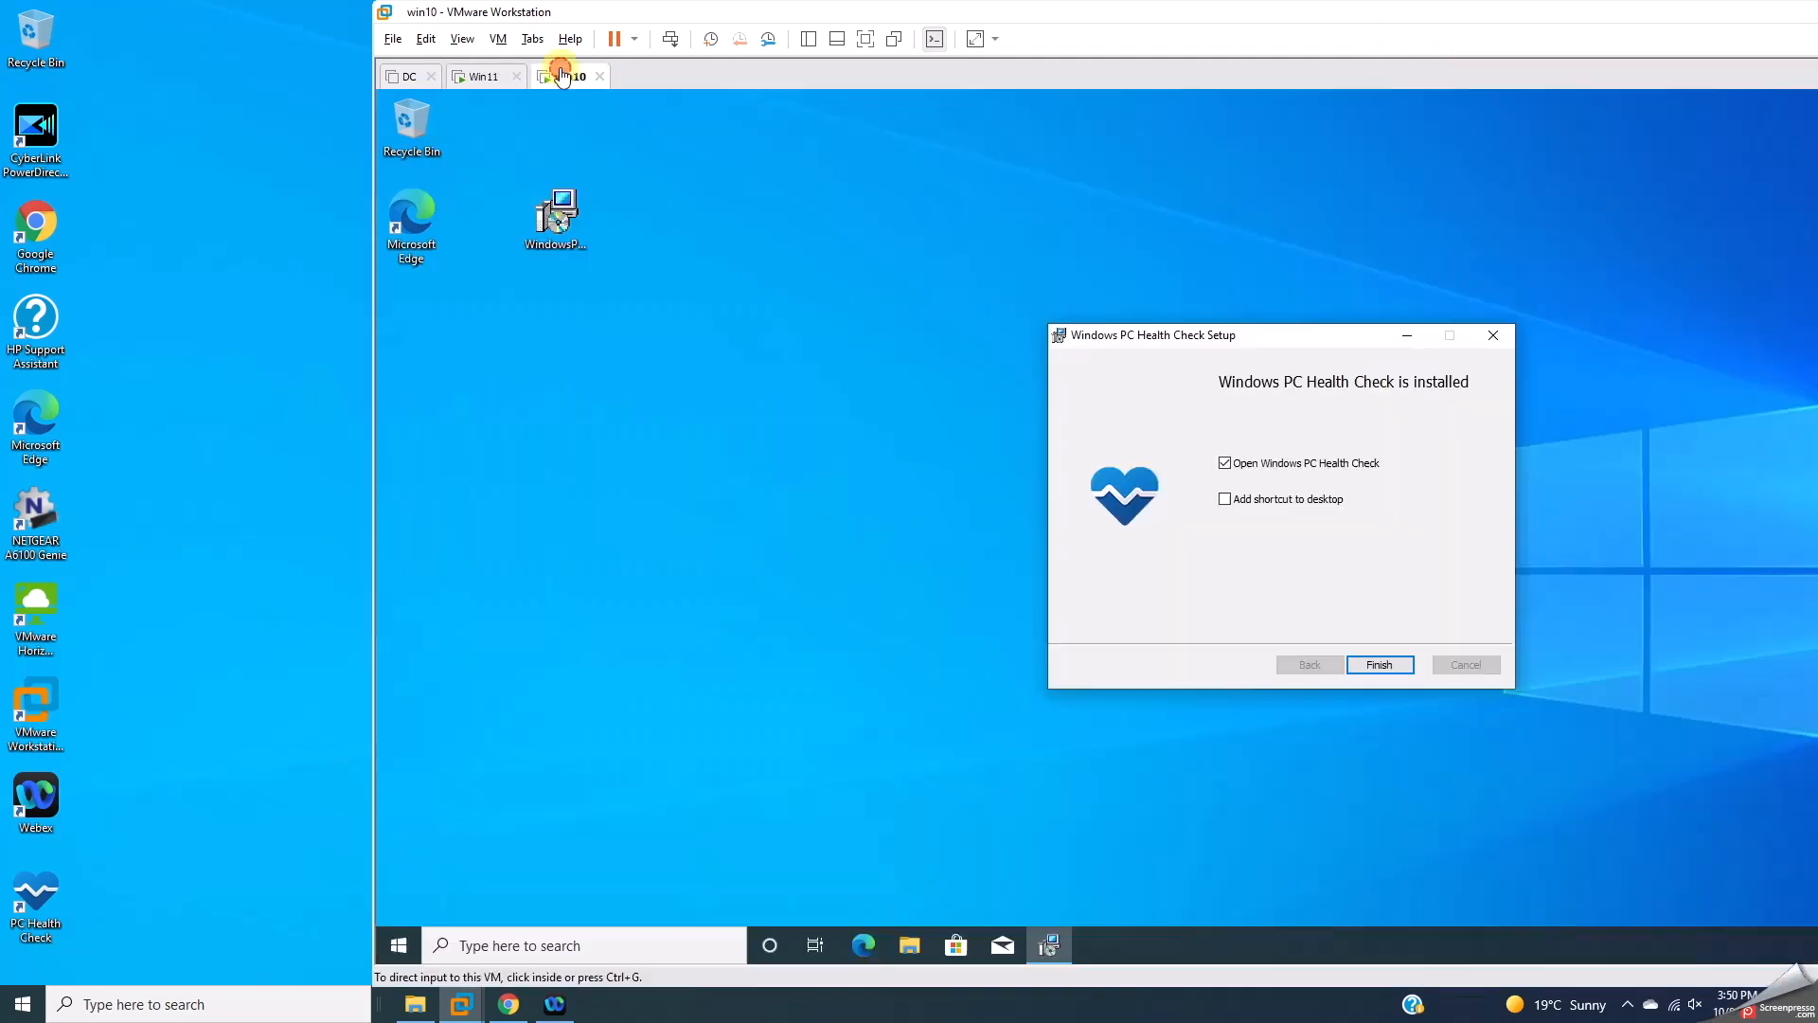
# Step: Finish setup on win10, run Check now (fails: TPM 2.0 not detected), then close PC Health Check
pyautogui.click(1378, 664)
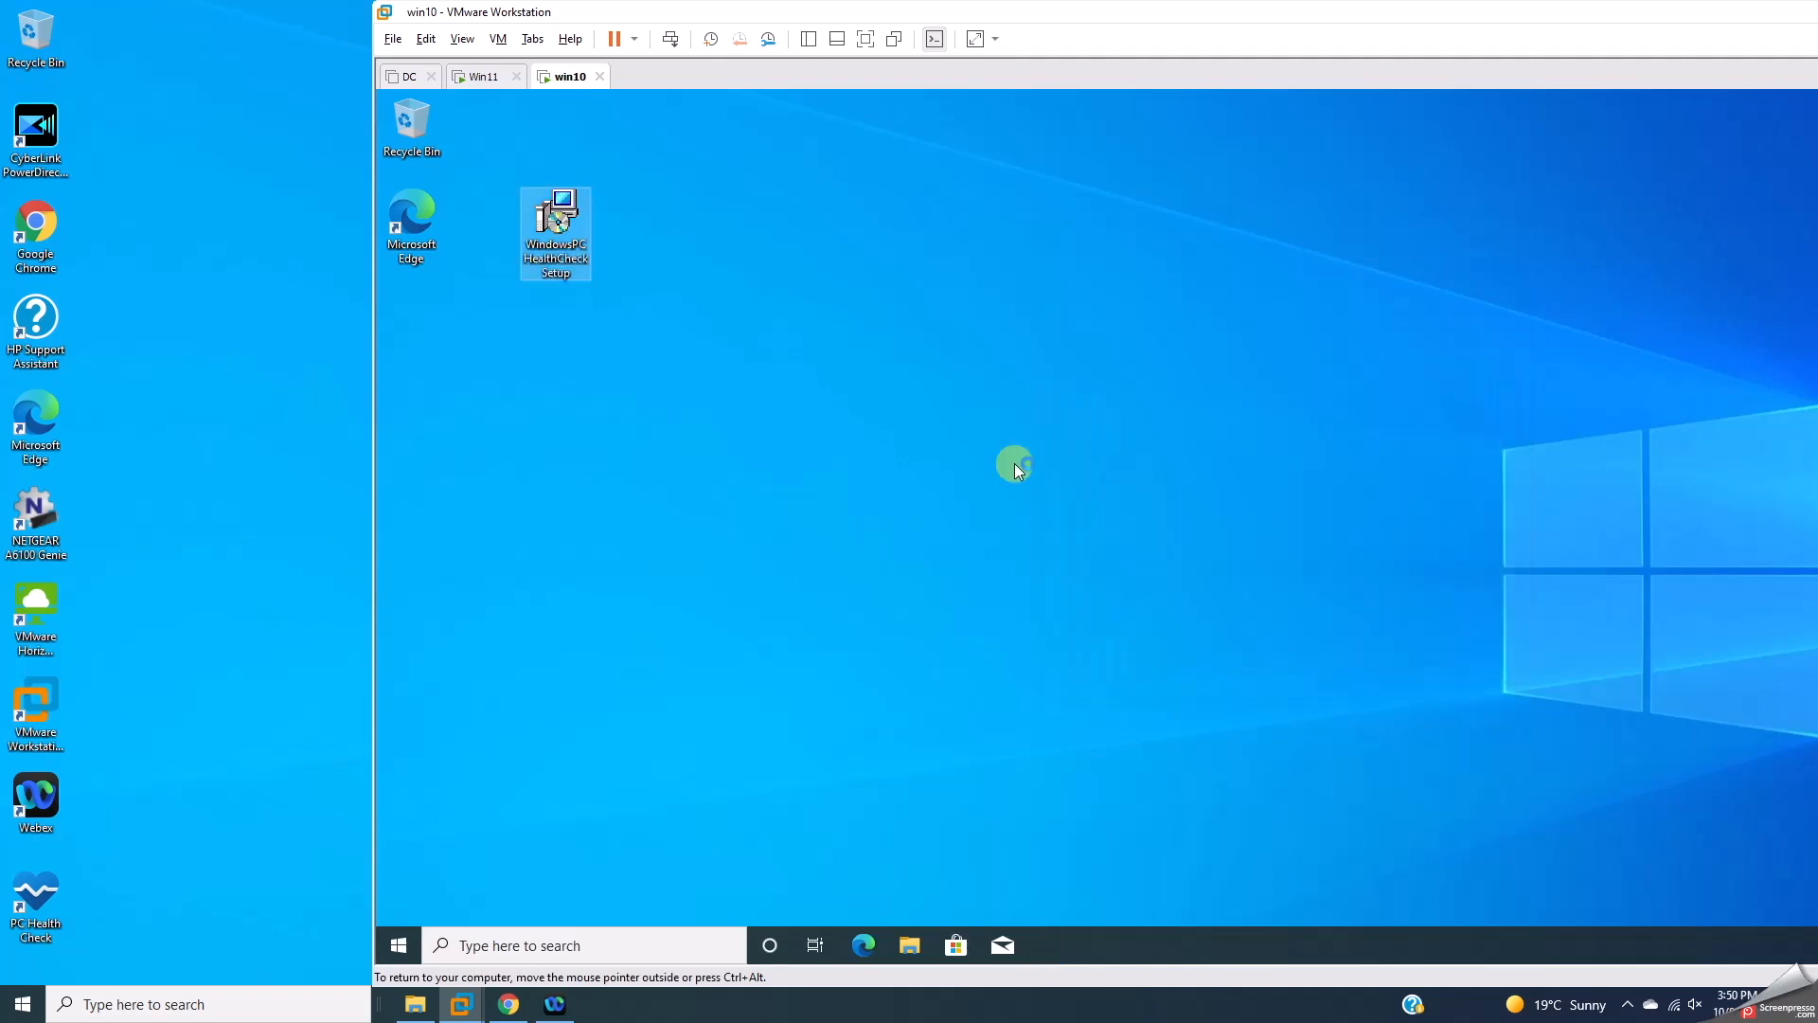
pyautogui.click(409, 945)
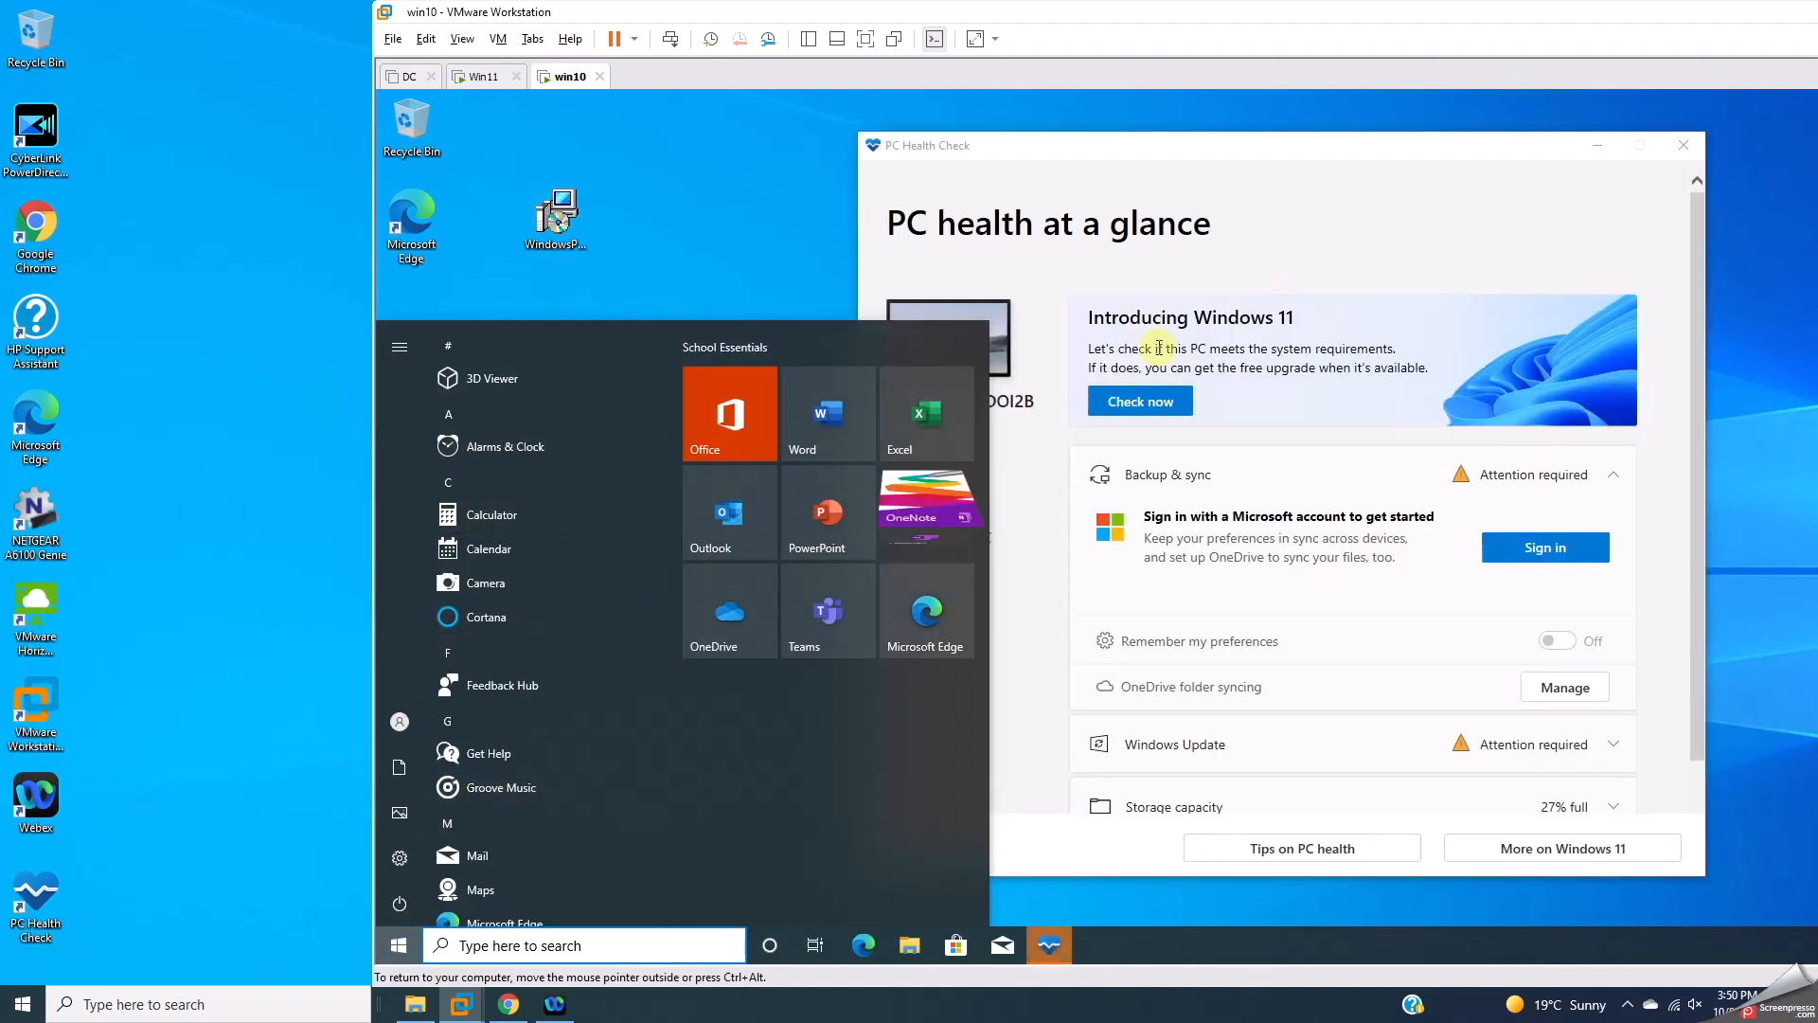
pyautogui.click(1157, 403)
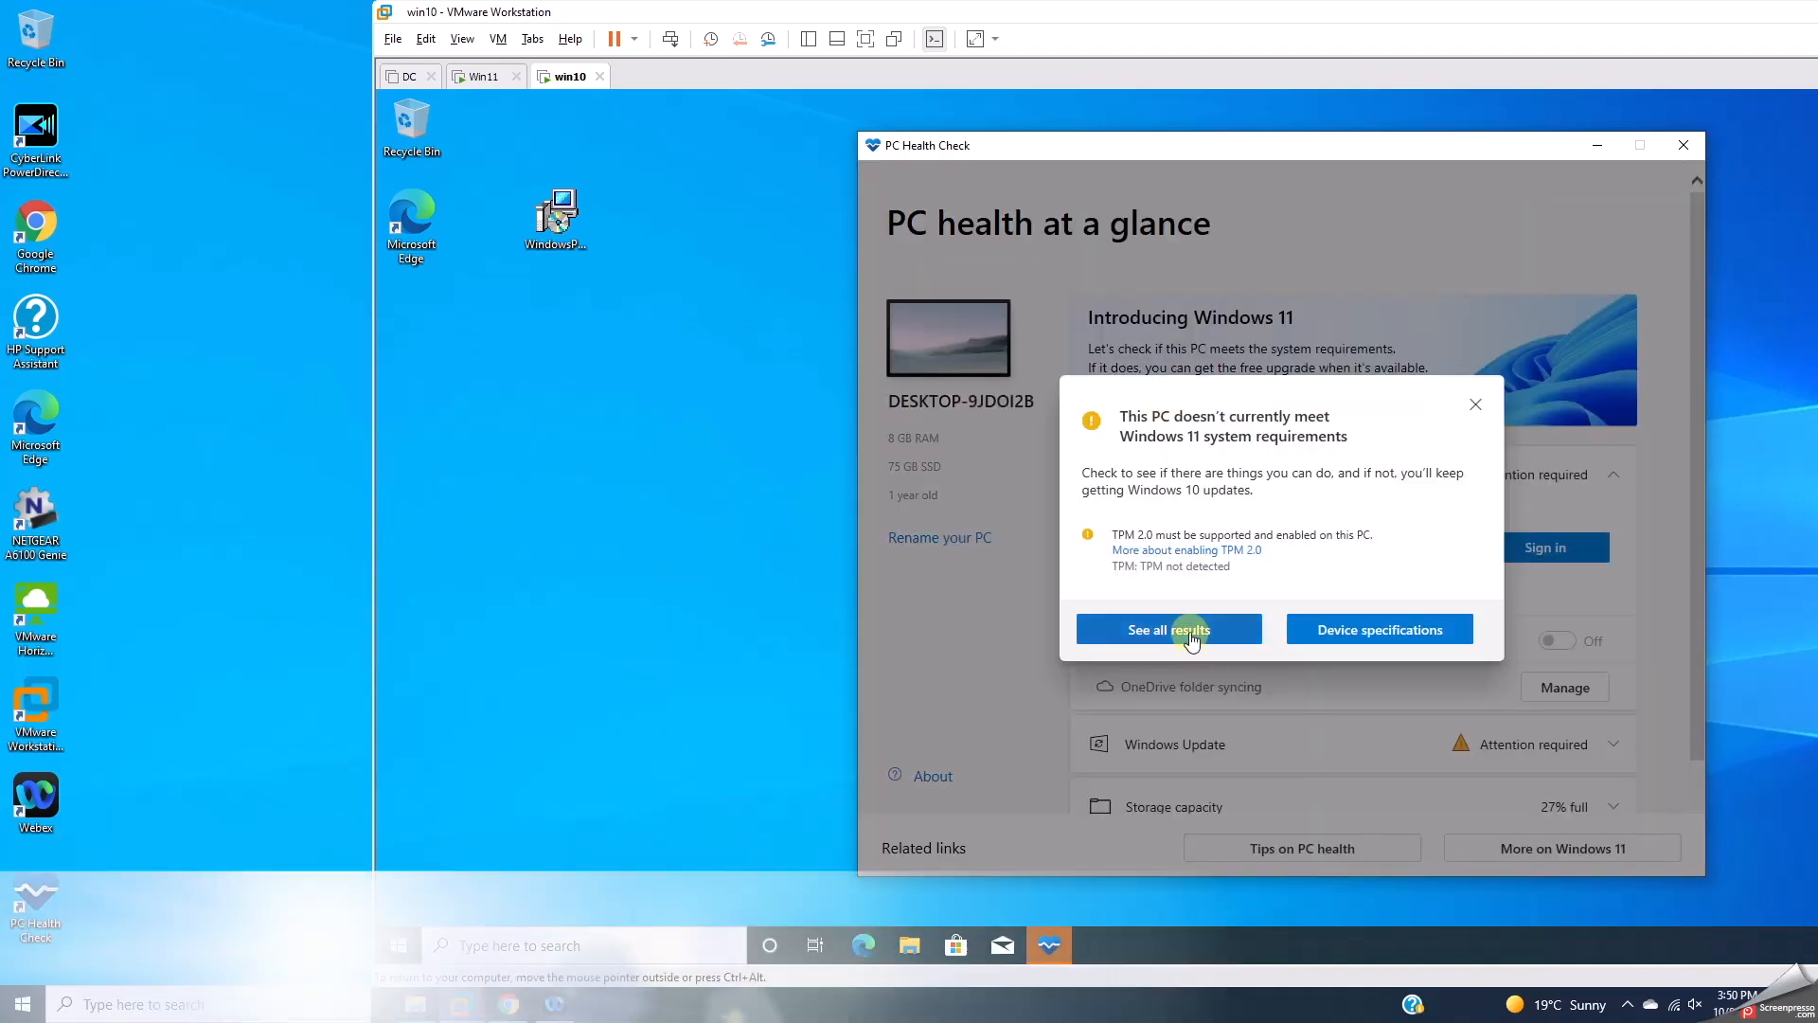
pyautogui.click(1476, 406)
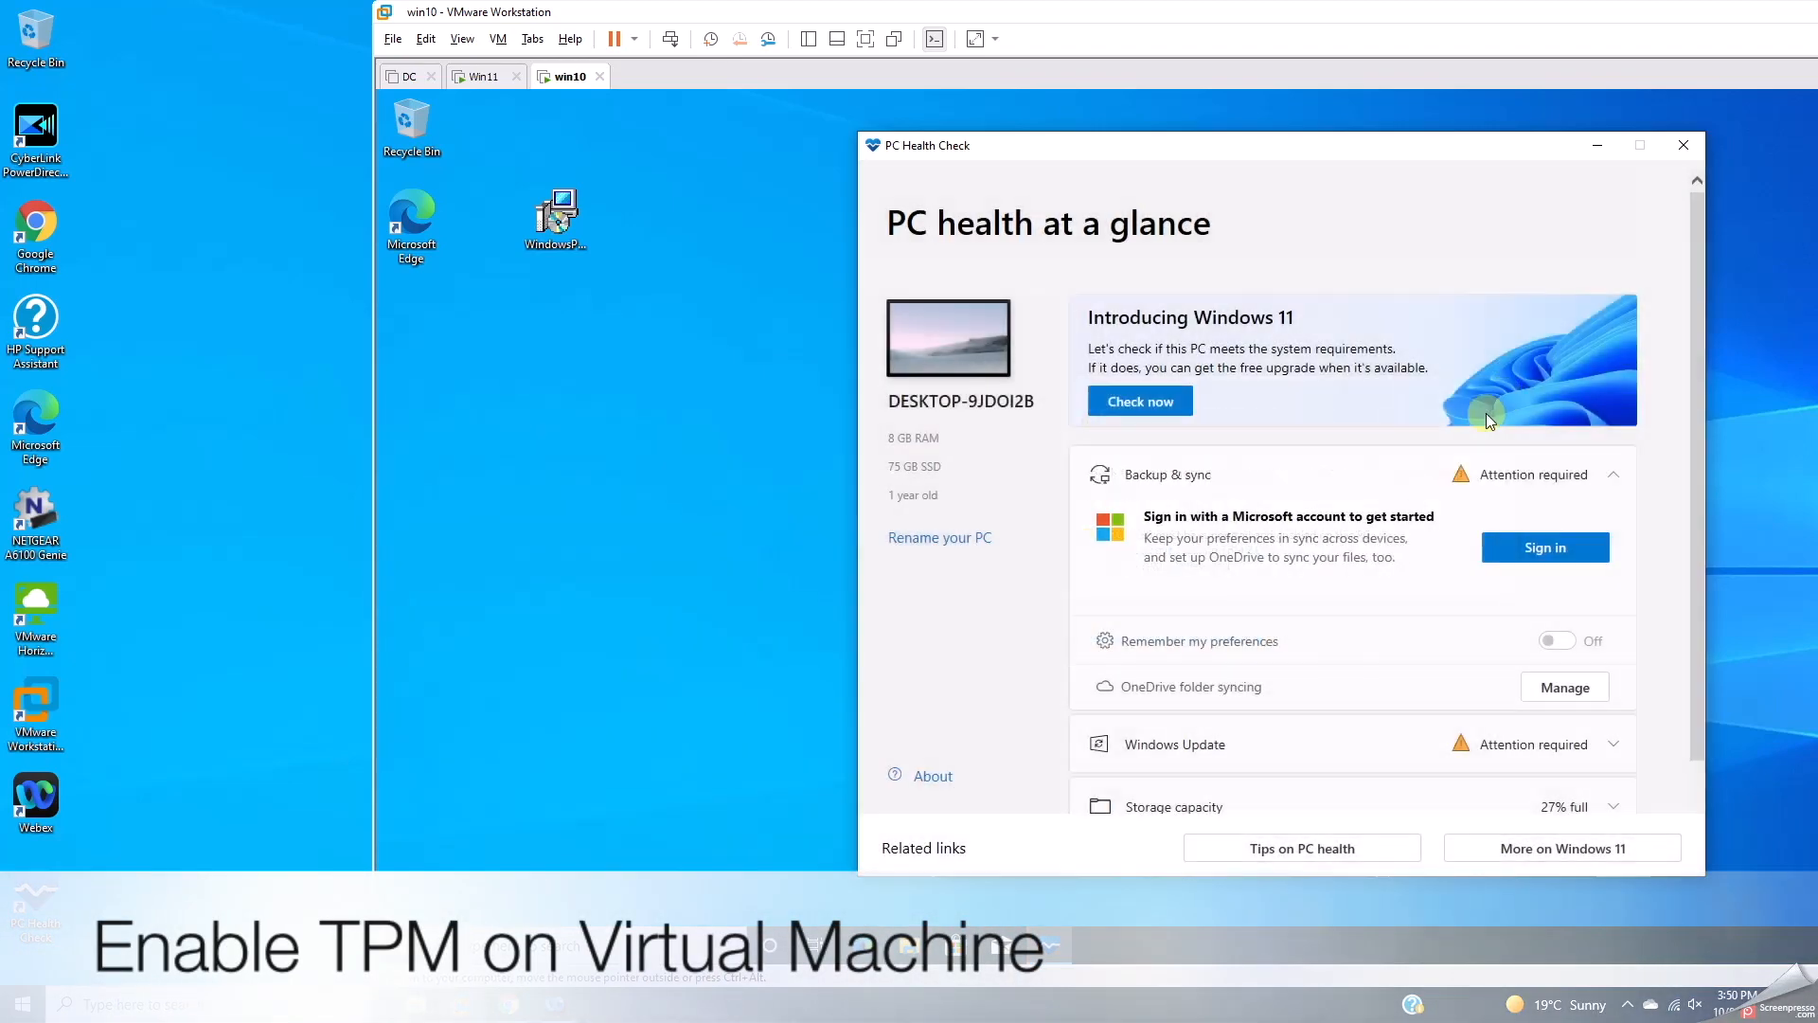
pyautogui.click(1683, 147)
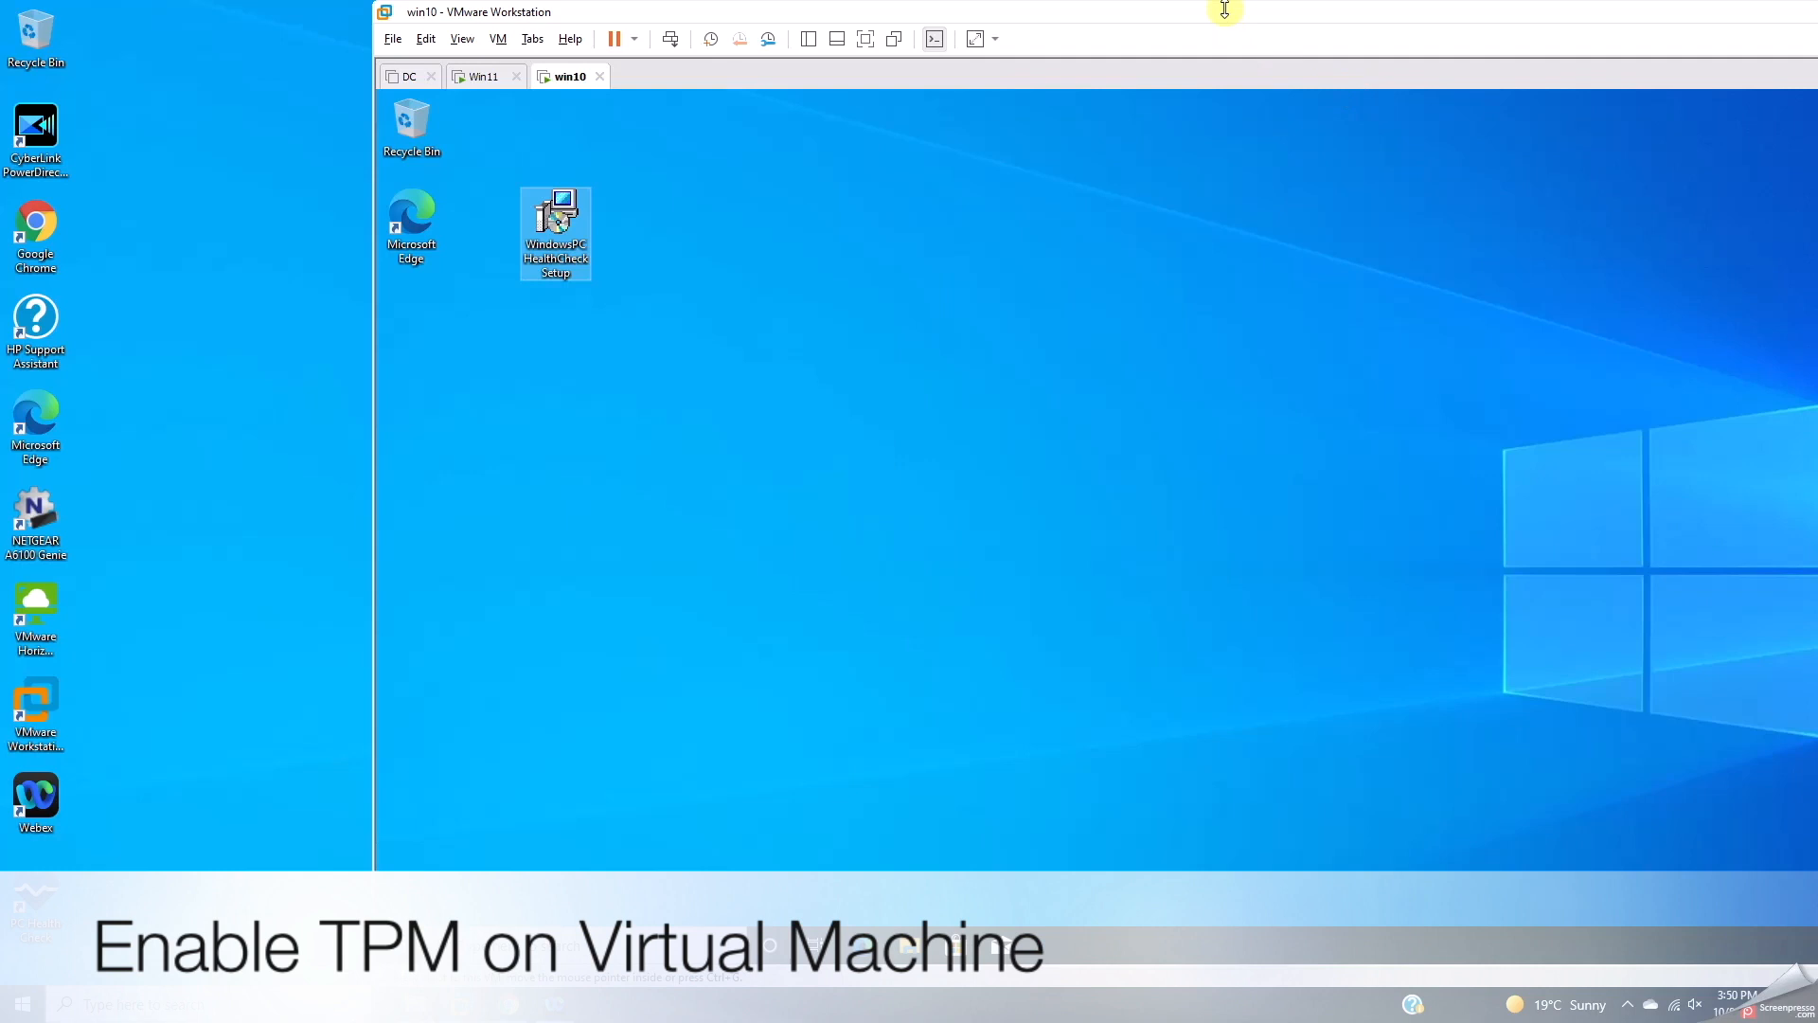
# Step: Shut down the win10 guest via the power menu's Shut Down Guest
pyautogui.moveTo(1224, 9); pyautogui.dragTo(823, 30)
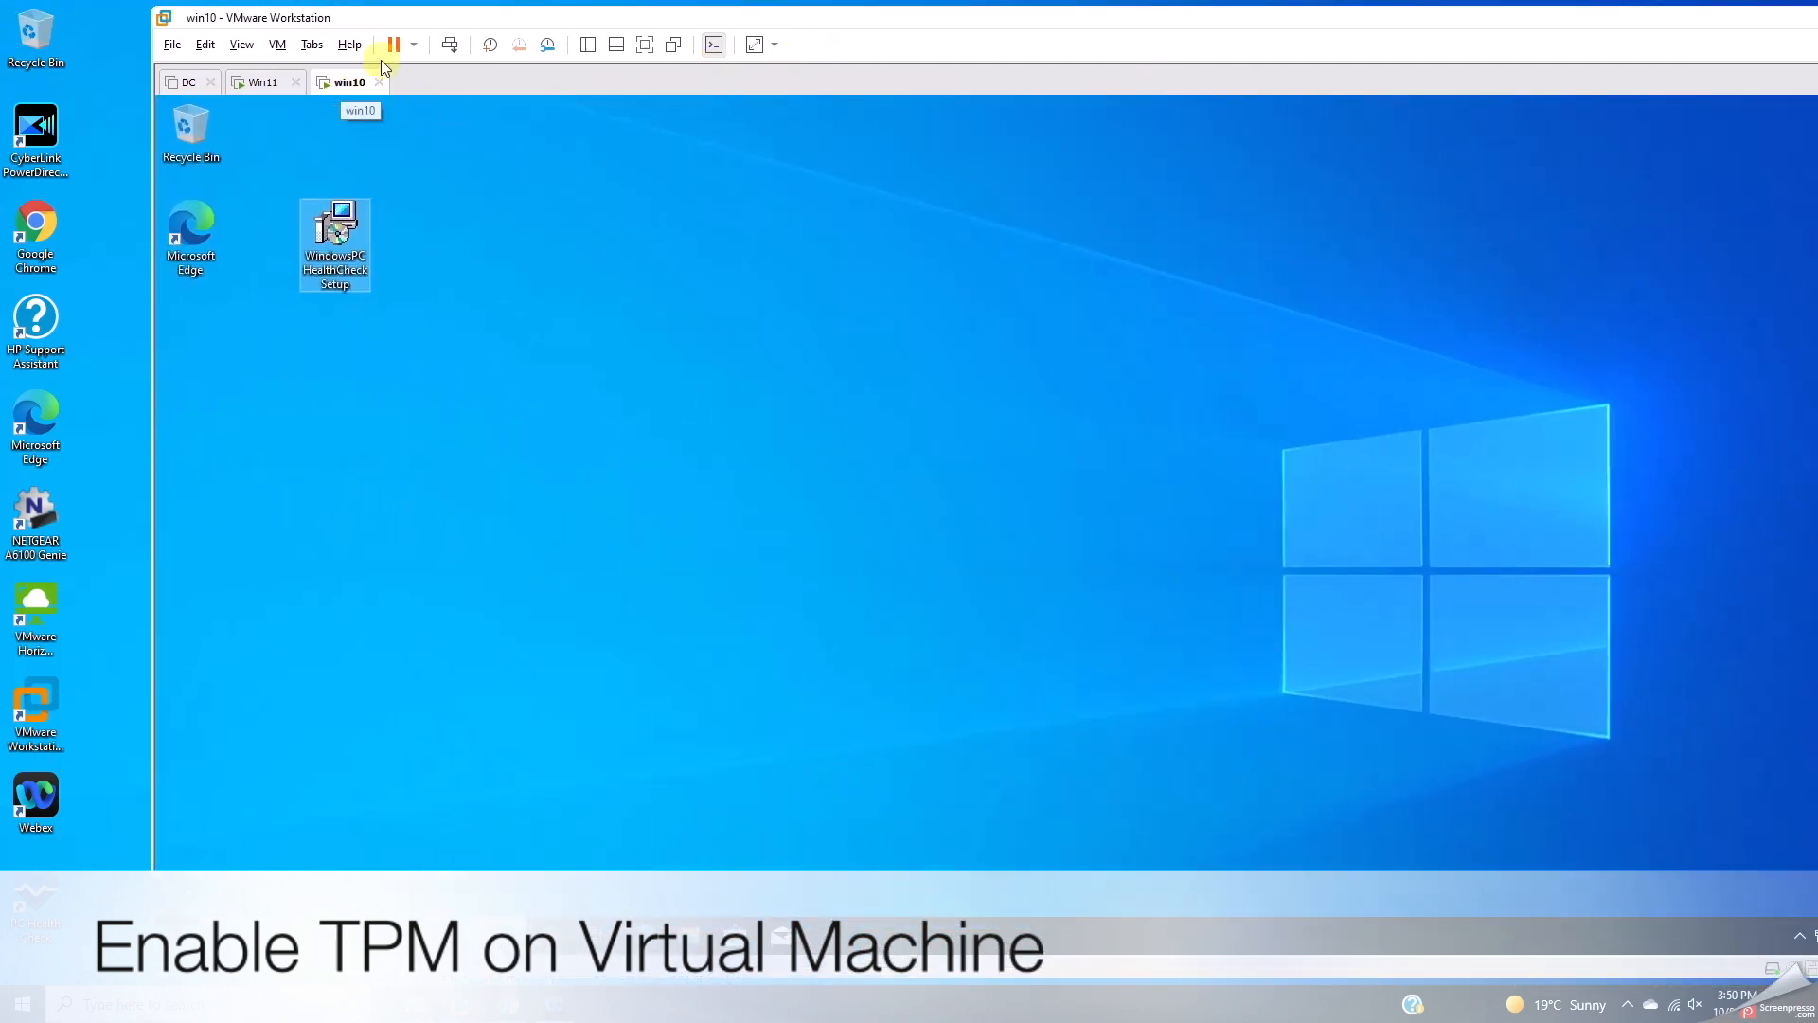
pyautogui.click(414, 44)
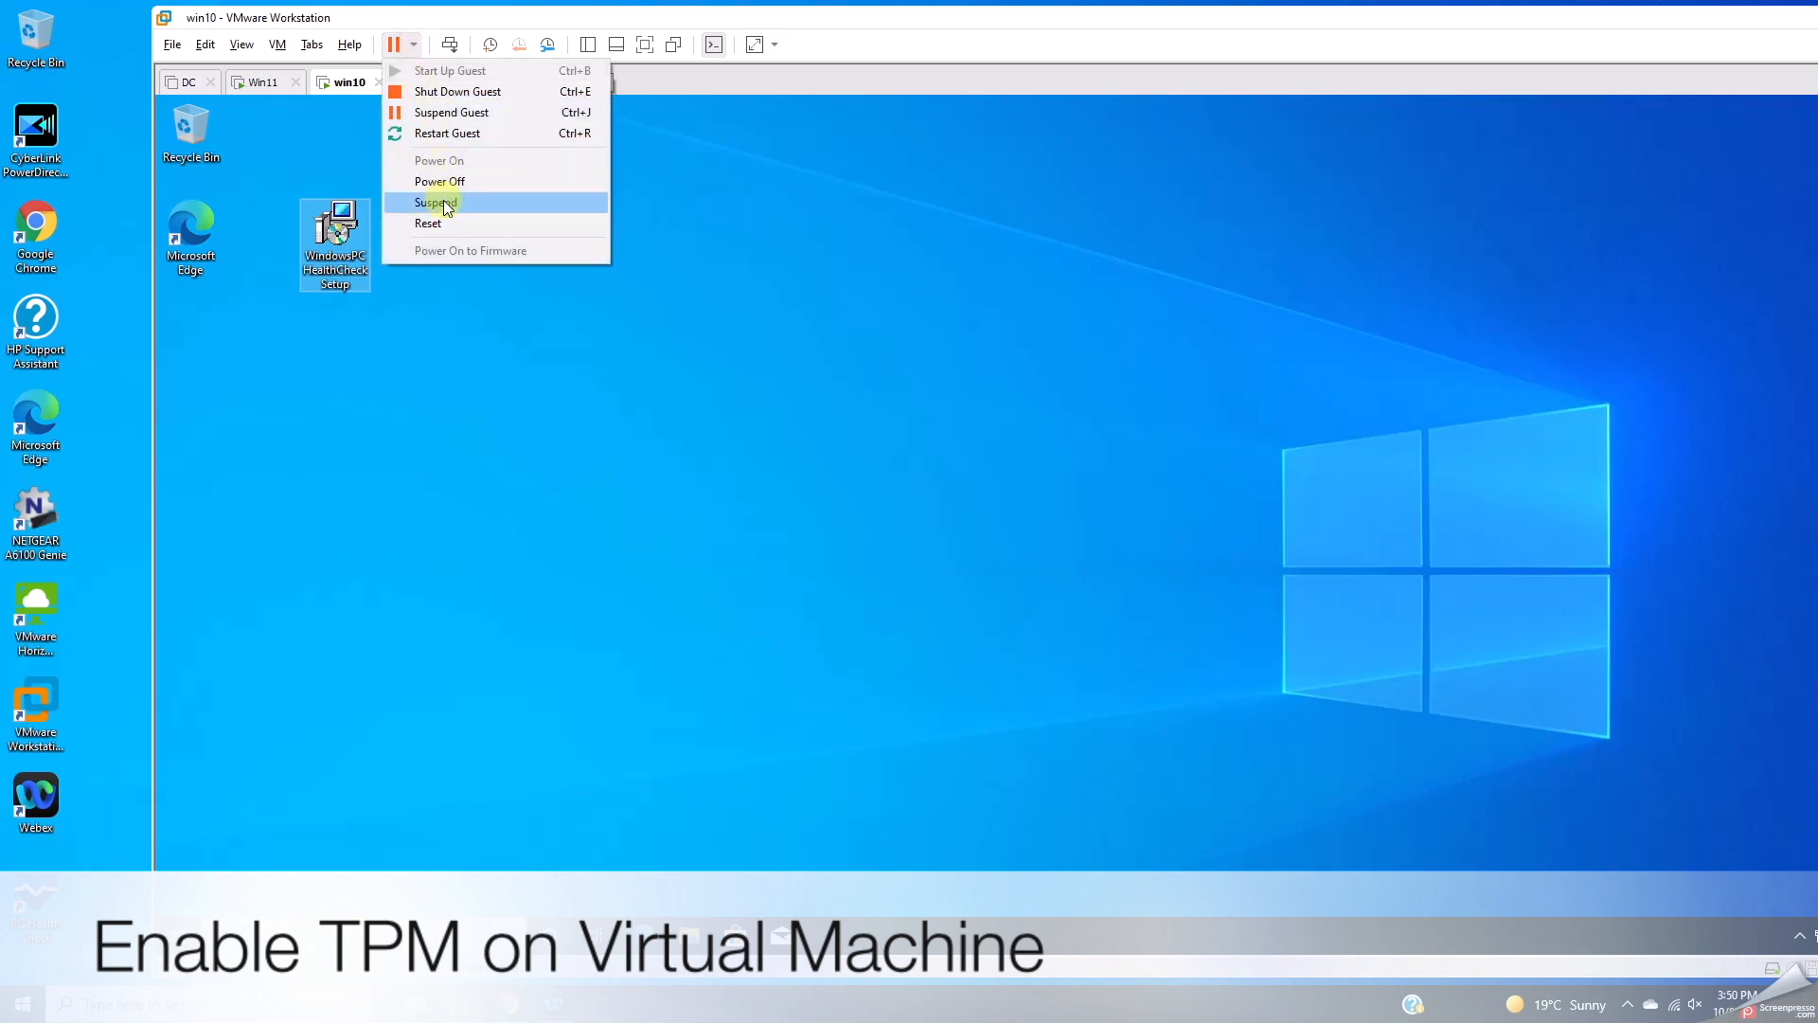
pyautogui.click(446, 91)
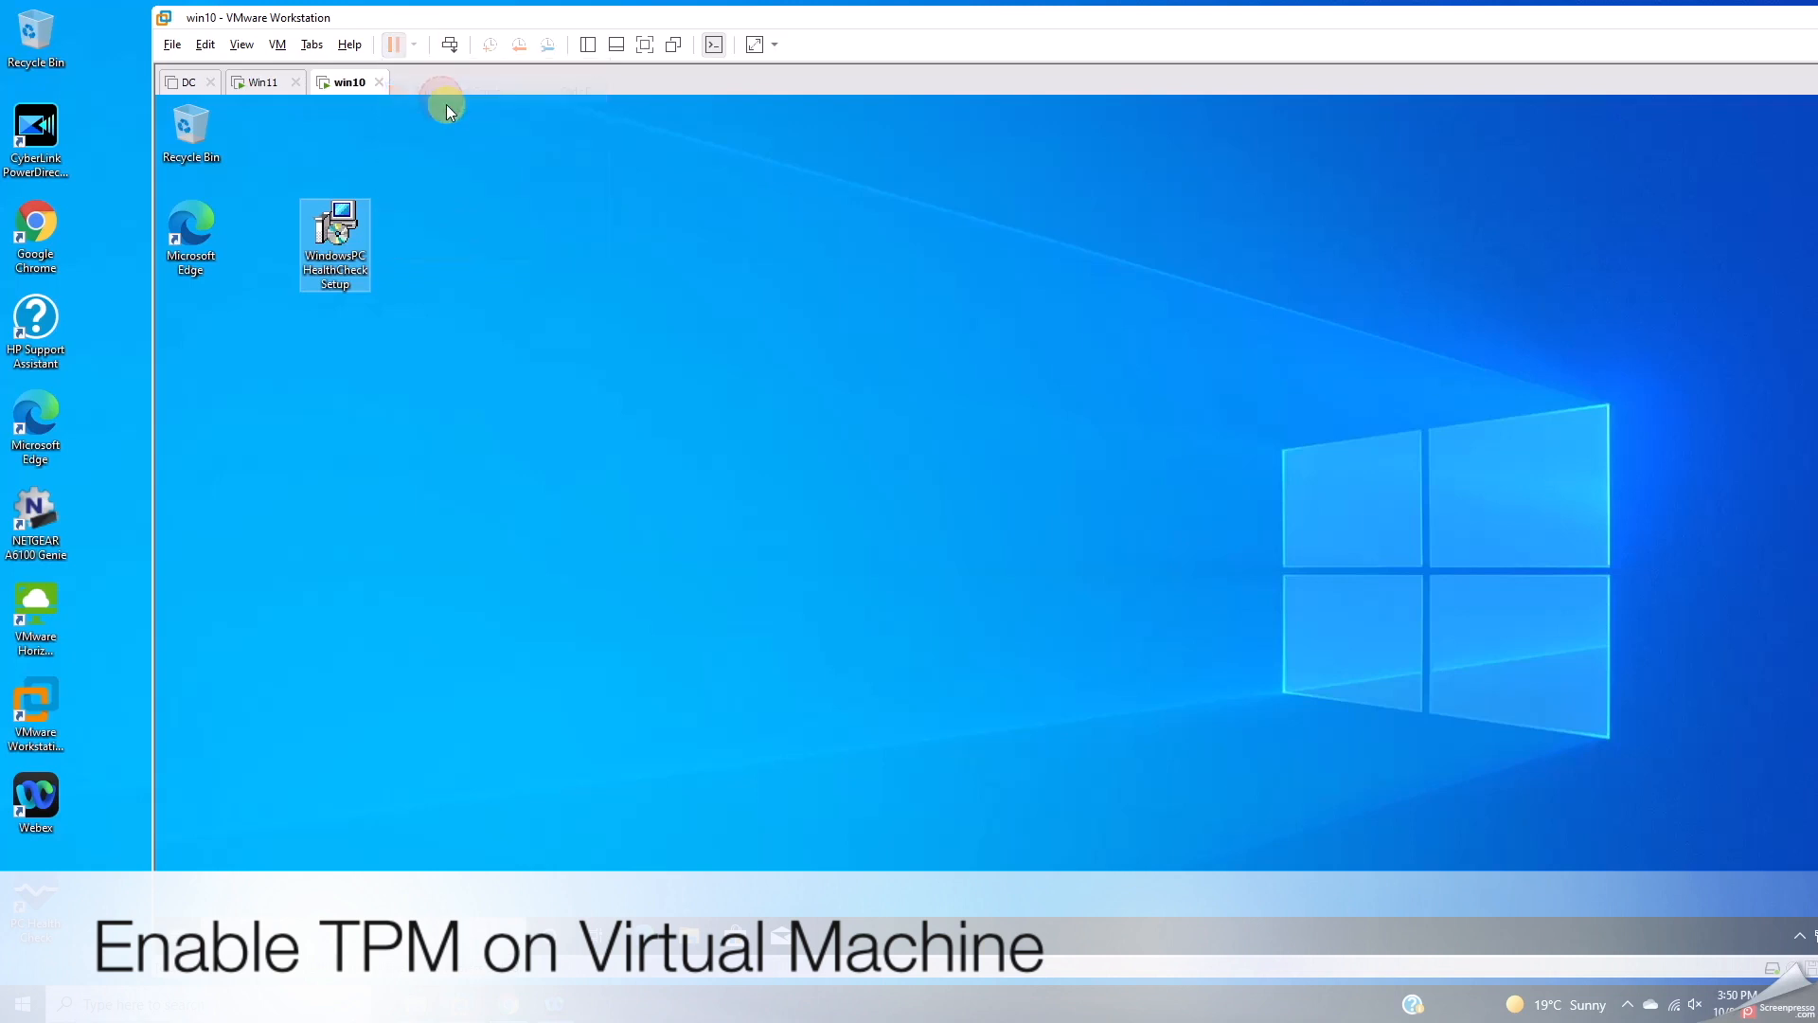
pyautogui.click(1081, 535)
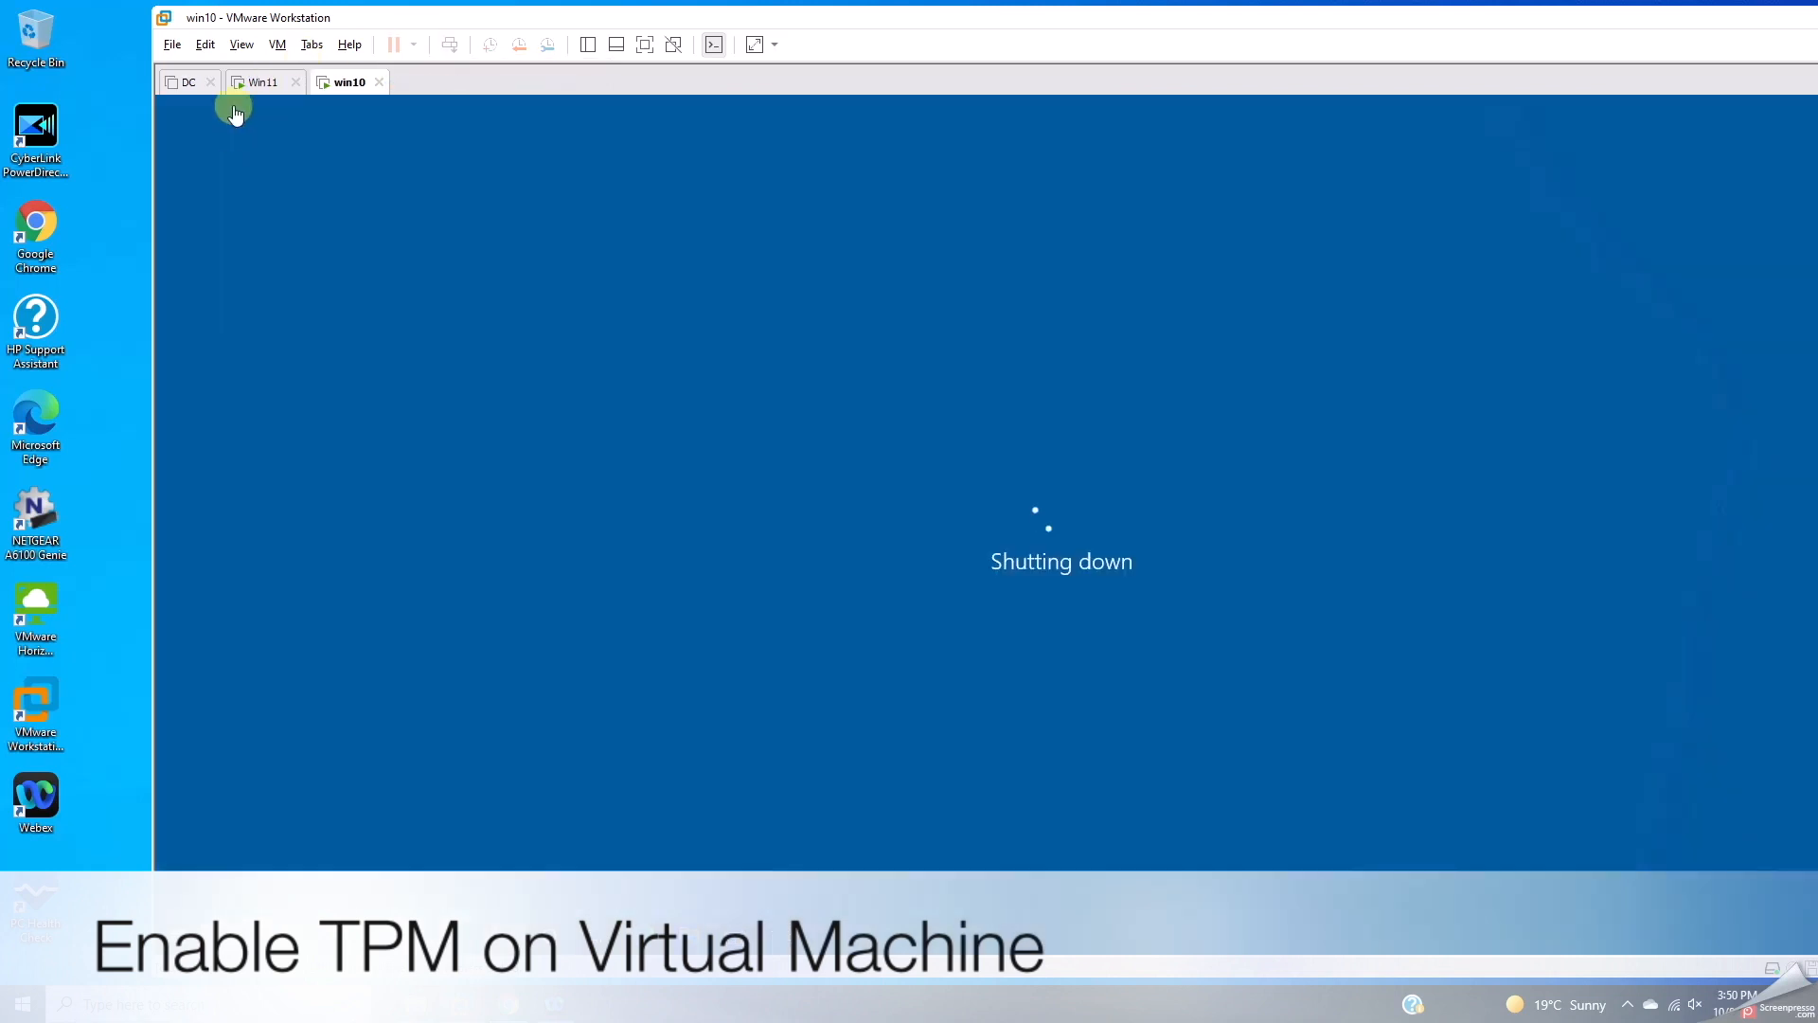
# Step: Shut down the Win11 guest the same way, then return to win10
pyautogui.click(261, 82)
pyautogui.click(413, 45)
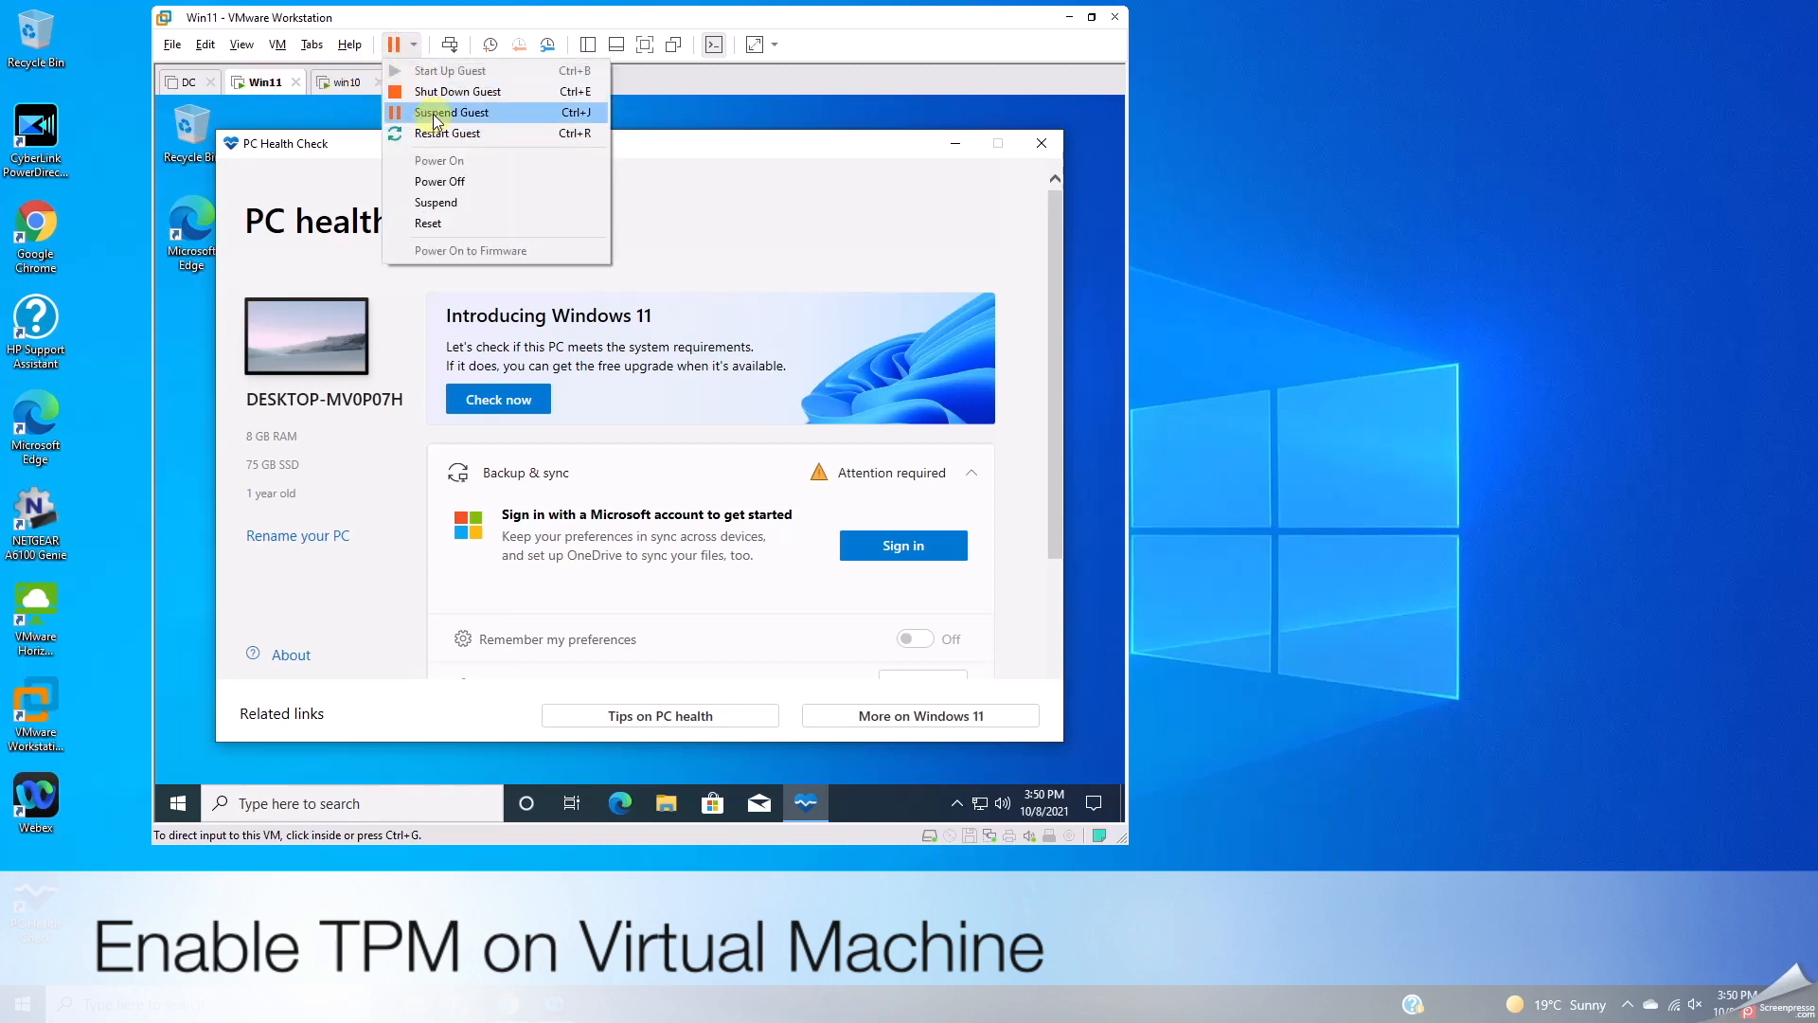
pyautogui.click(440, 90)
pyautogui.click(671, 467)
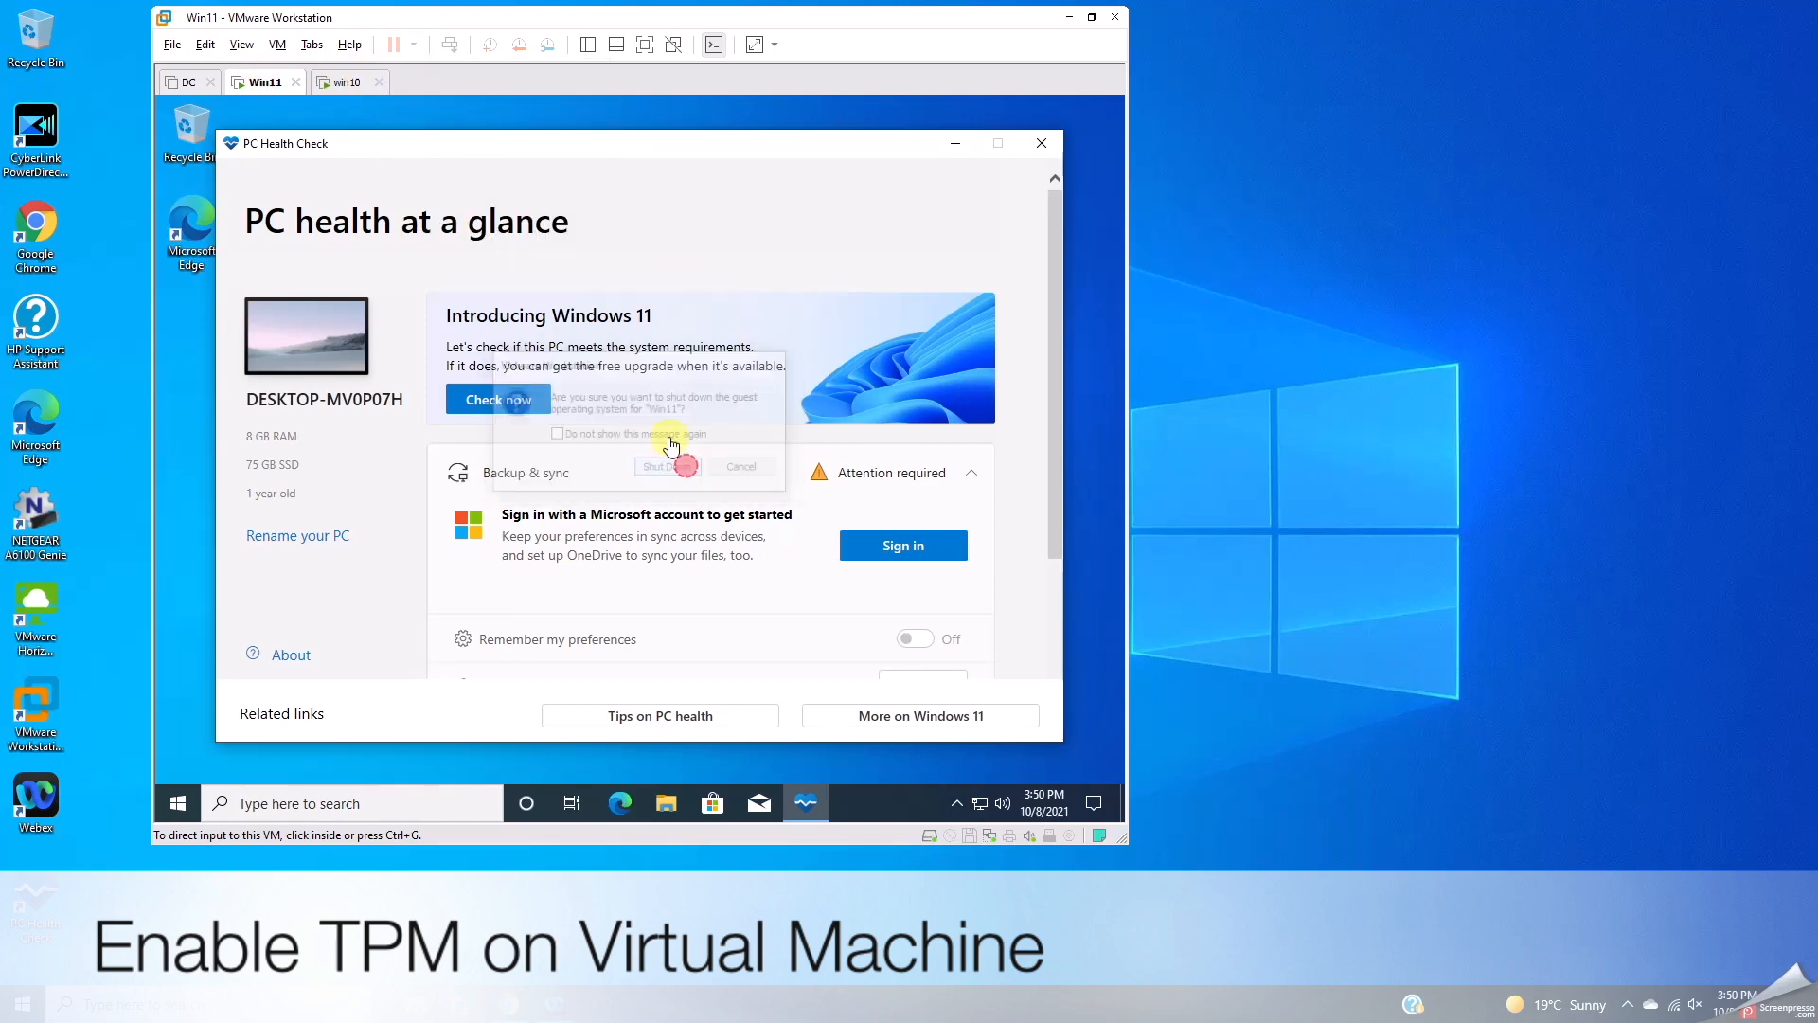
pyautogui.click(351, 86)
pyautogui.rightClick(351, 87)
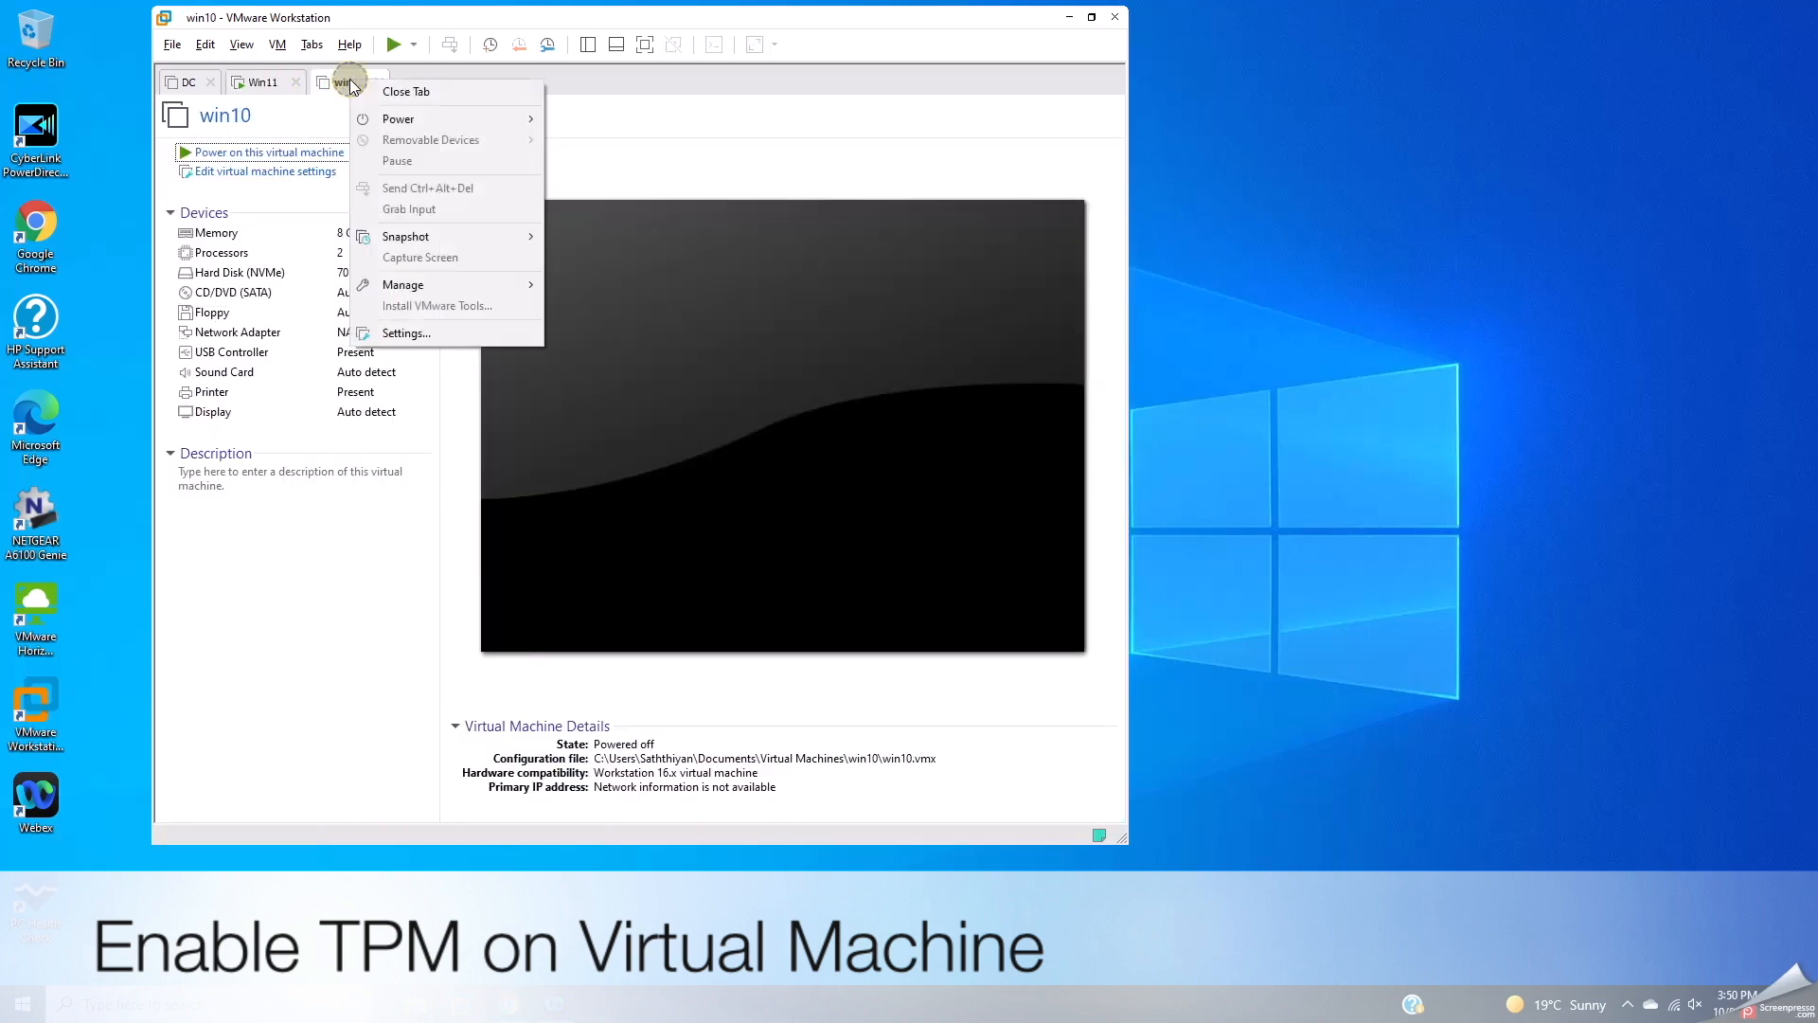
# Step: Try adding a Trusted Platform Module to win10, note it needs encryption and UEFI, and cancel
pyautogui.click(401, 331)
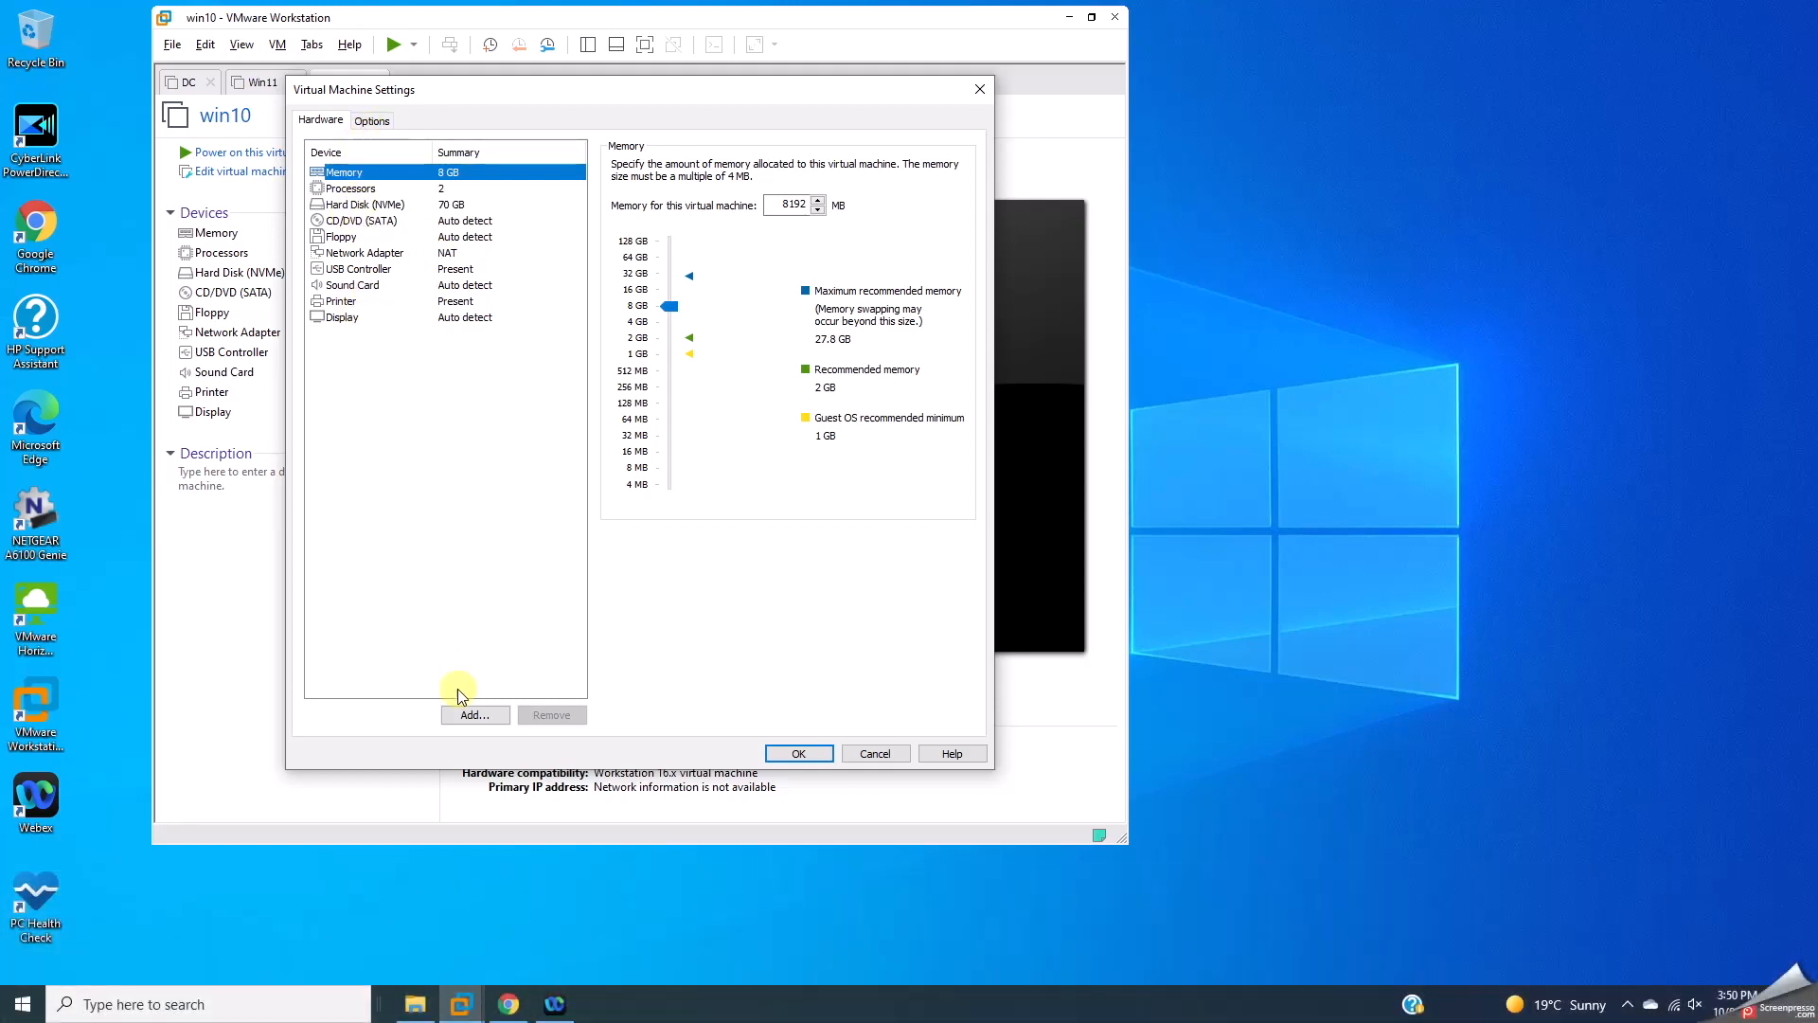
pyautogui.click(474, 714)
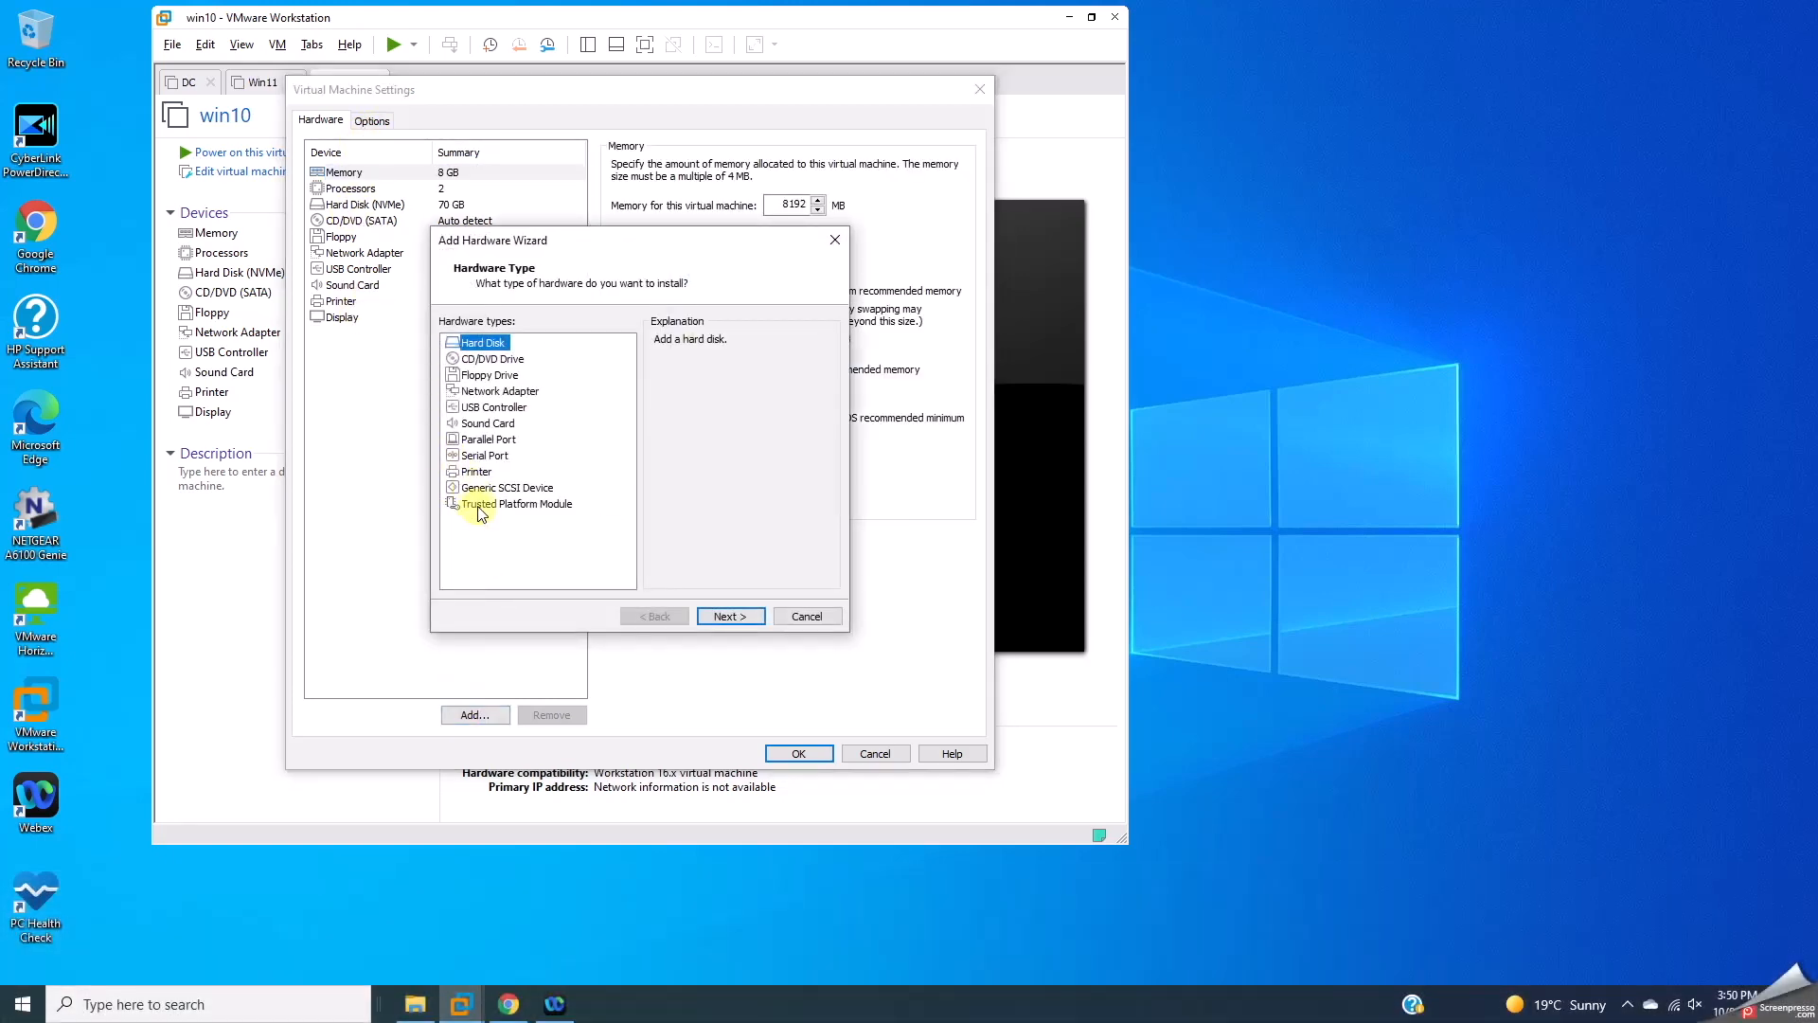
pyautogui.click(478, 504)
pyautogui.moveTo(693, 361); pyautogui.dragTo(776, 365)
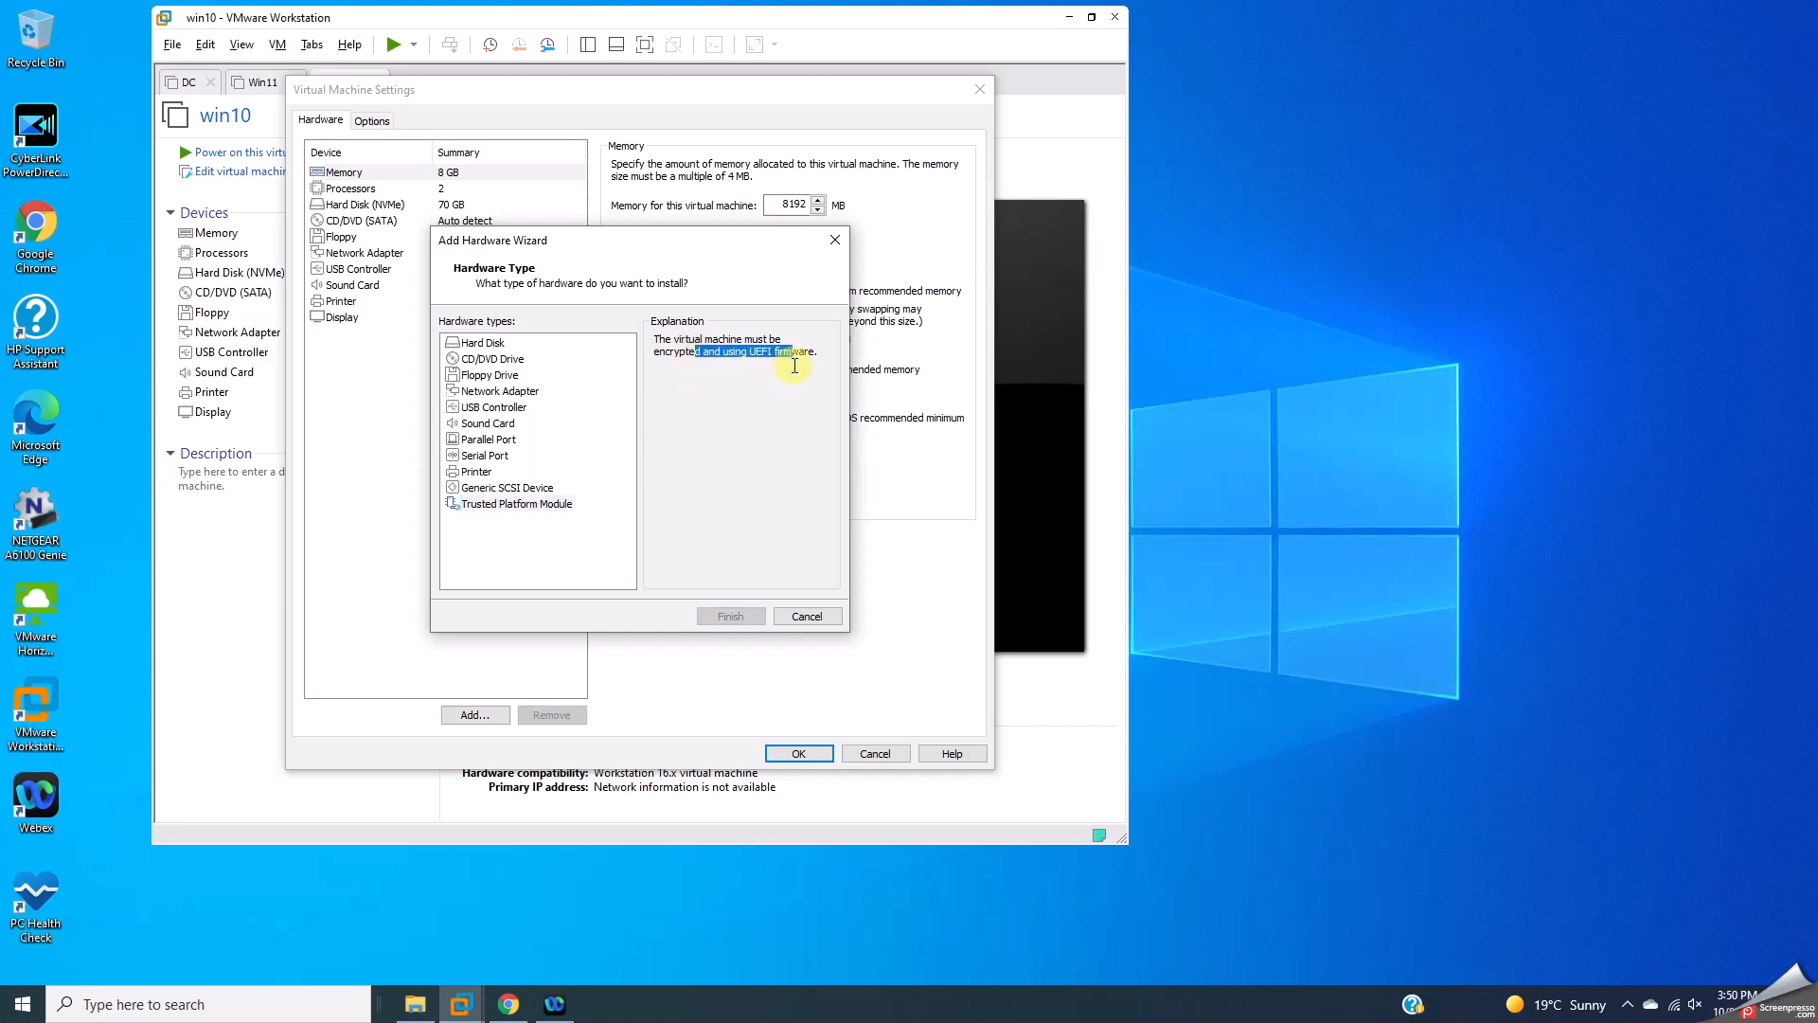
pyautogui.click(792, 375)
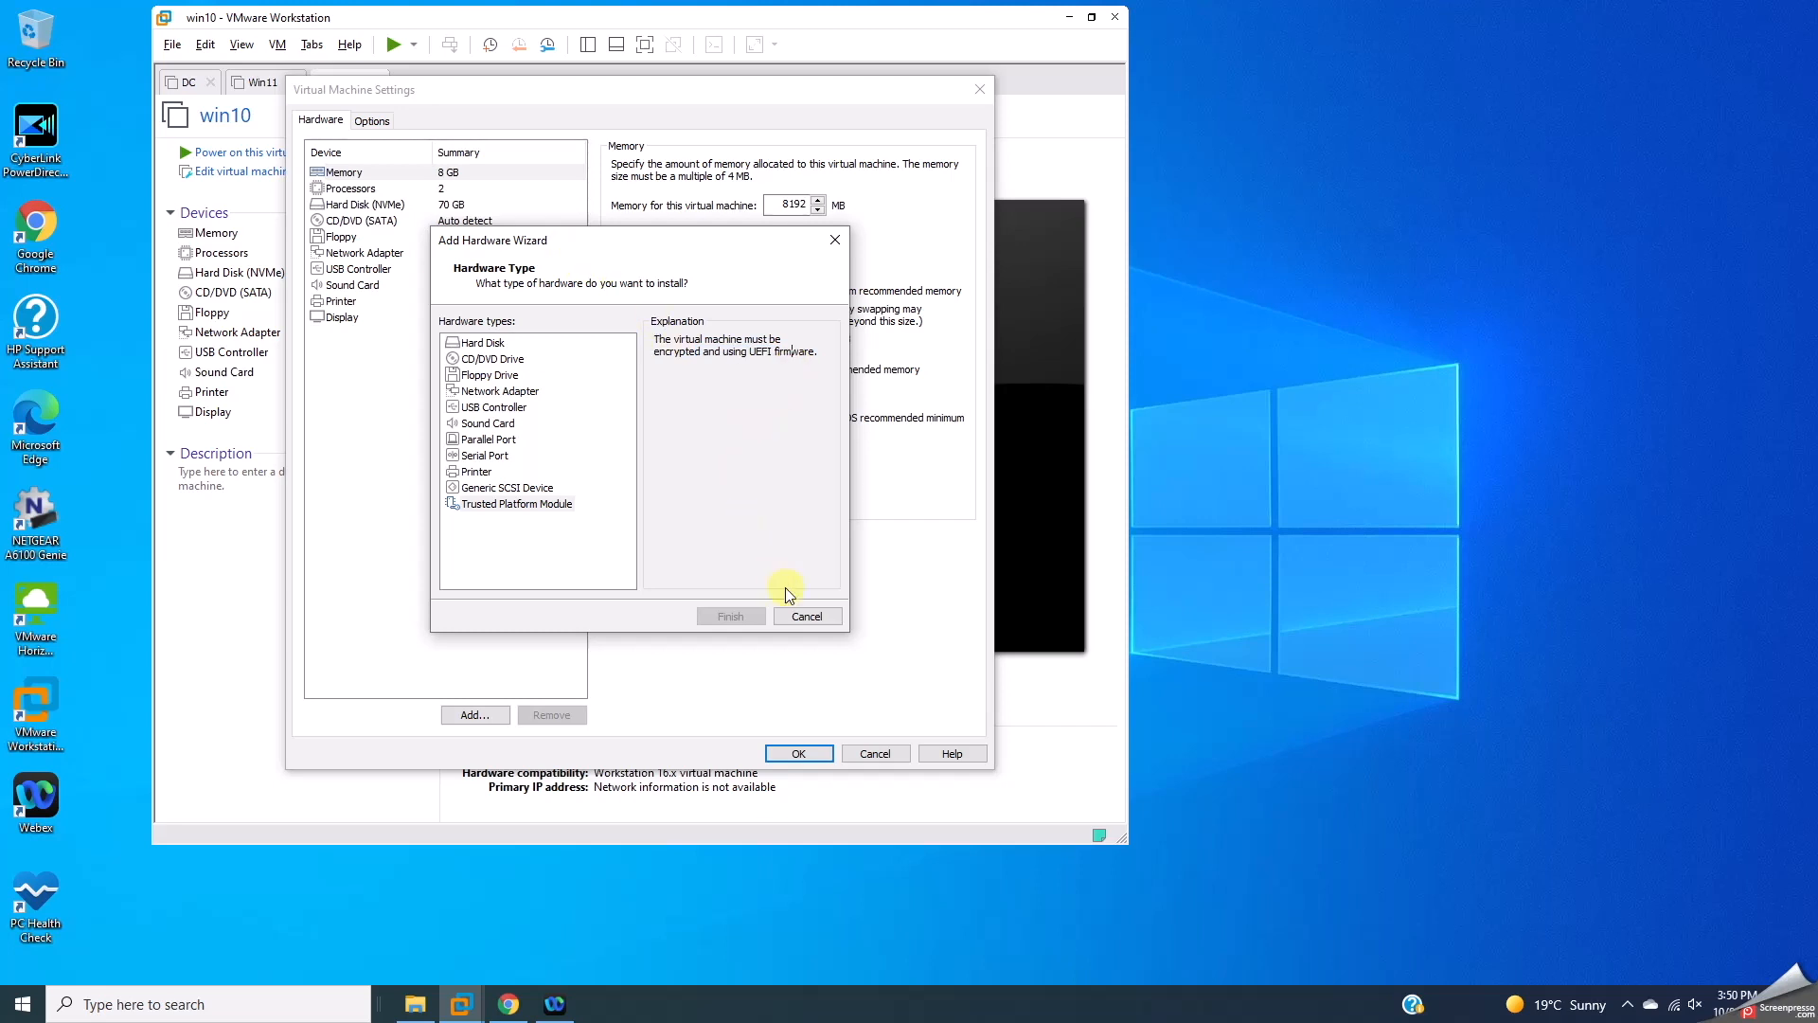
pyautogui.click(801, 613)
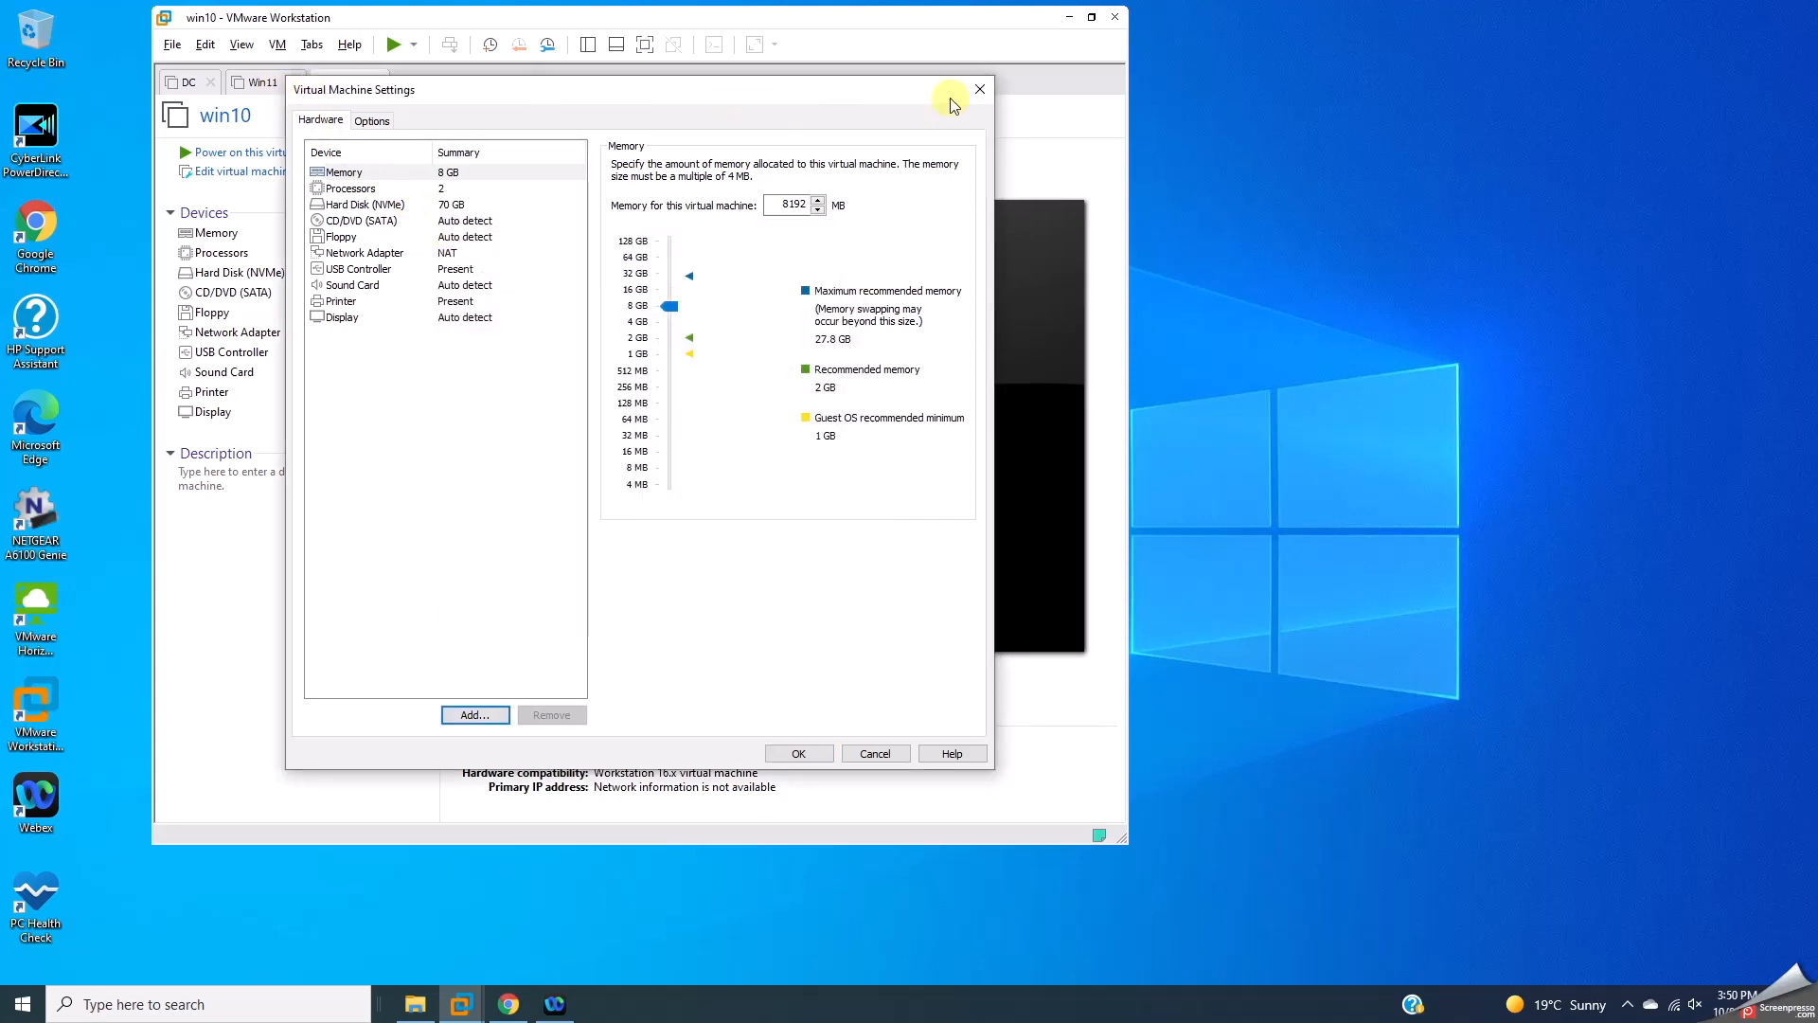
pyautogui.click(980, 89)
# Step: Open the Win11 virtual machine's settings
pyautogui.click(264, 82)
pyautogui.rightClick(265, 83)
pyautogui.click(327, 341)
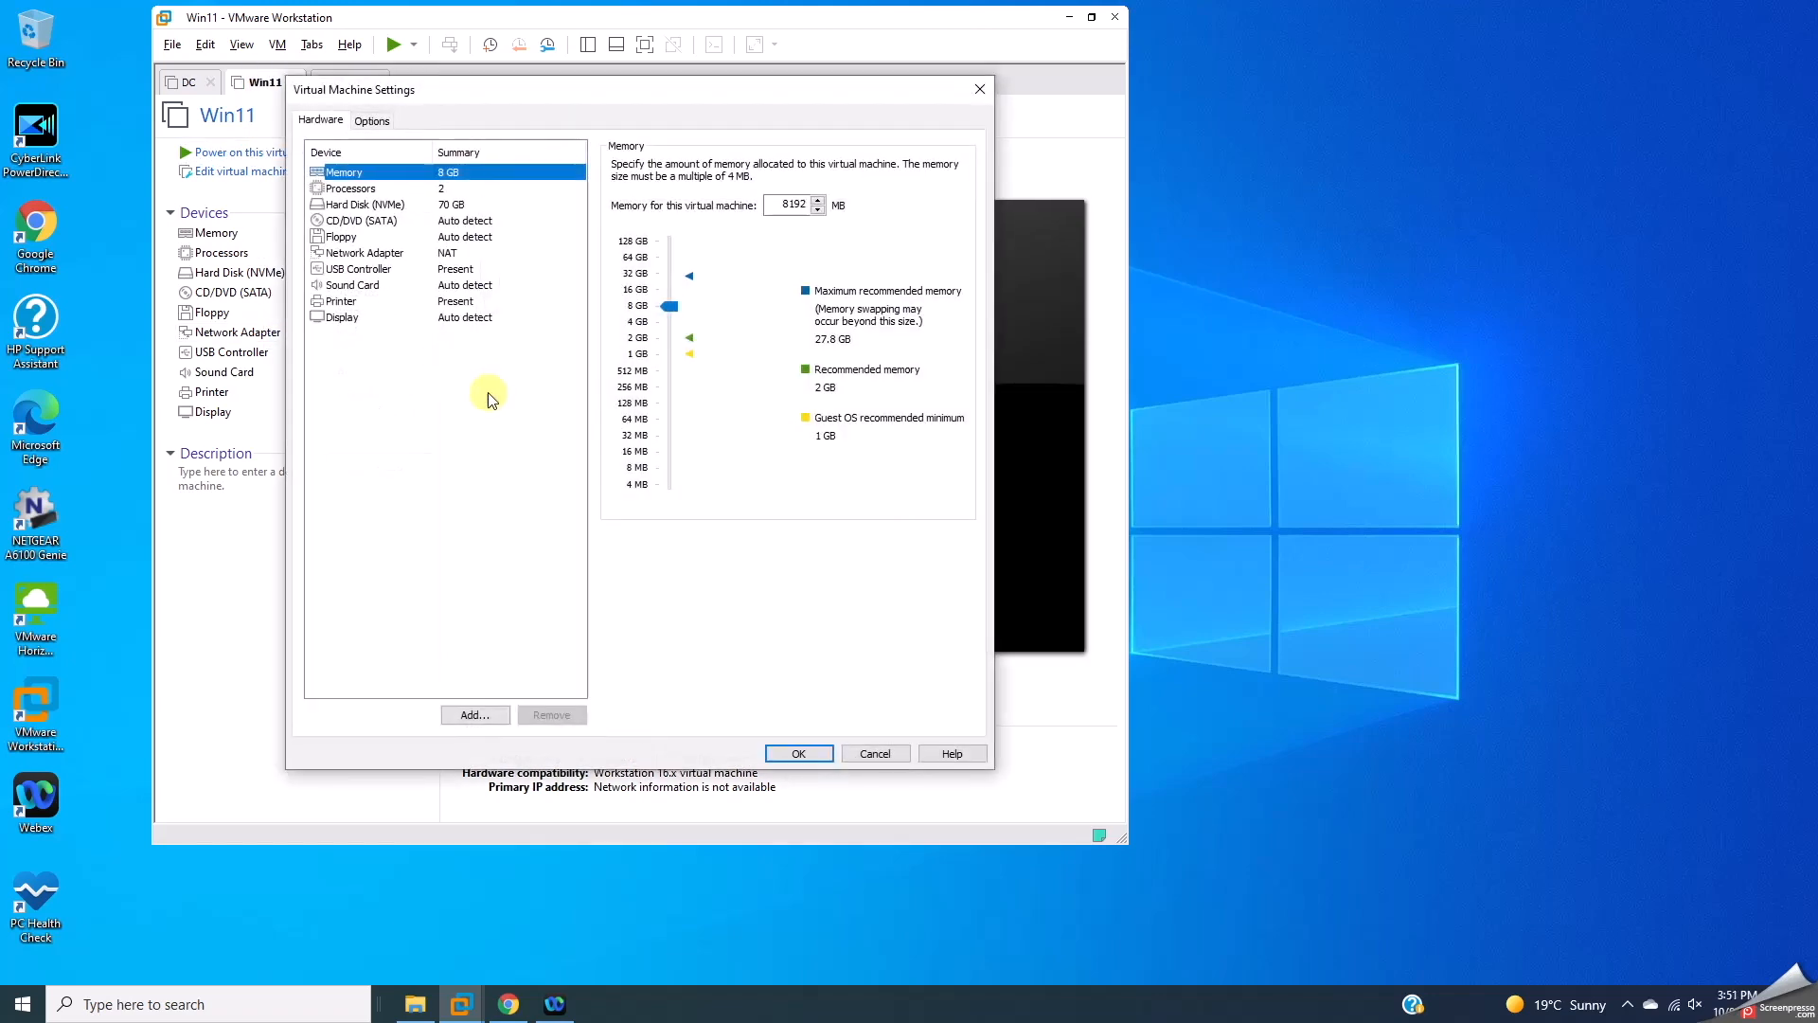
# Step: Try adding a Trusted Platform Module to Win11, note the encryption requirement, and cancel
pyautogui.click(466, 712)
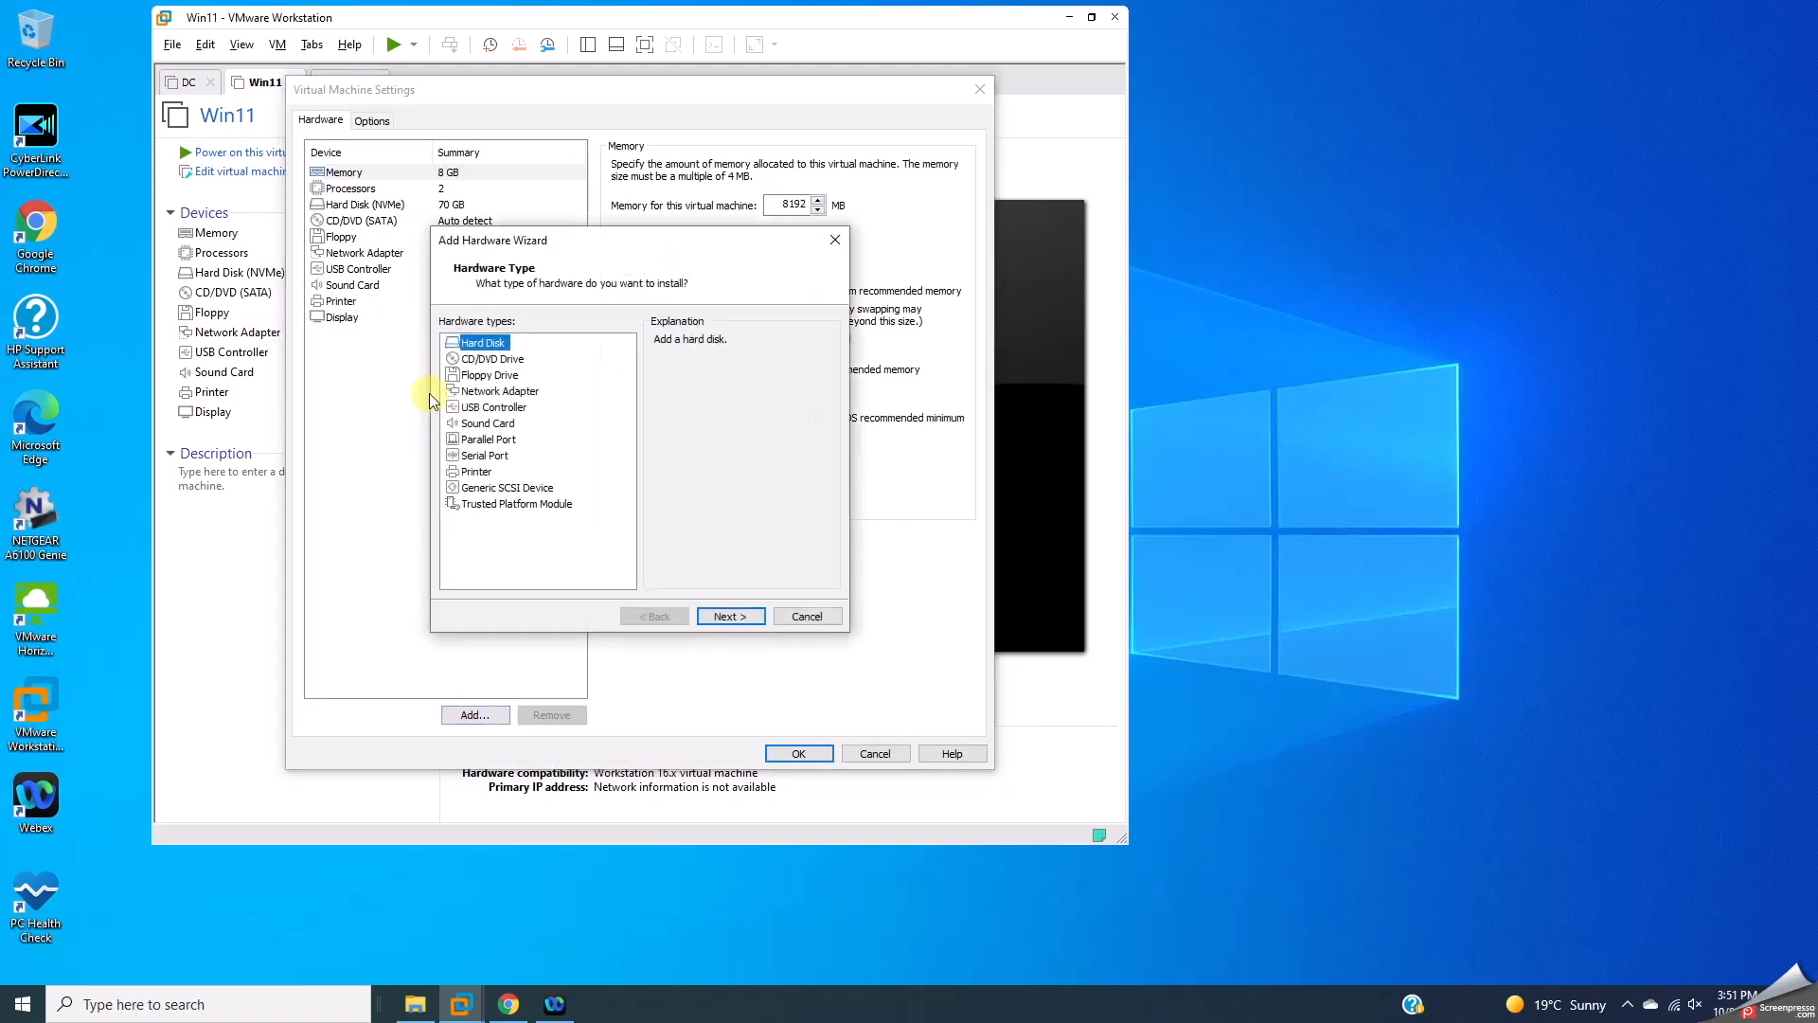
pyautogui.click(499, 504)
pyautogui.moveTo(666, 371); pyautogui.dragTo(808, 353)
pyautogui.click(807, 353)
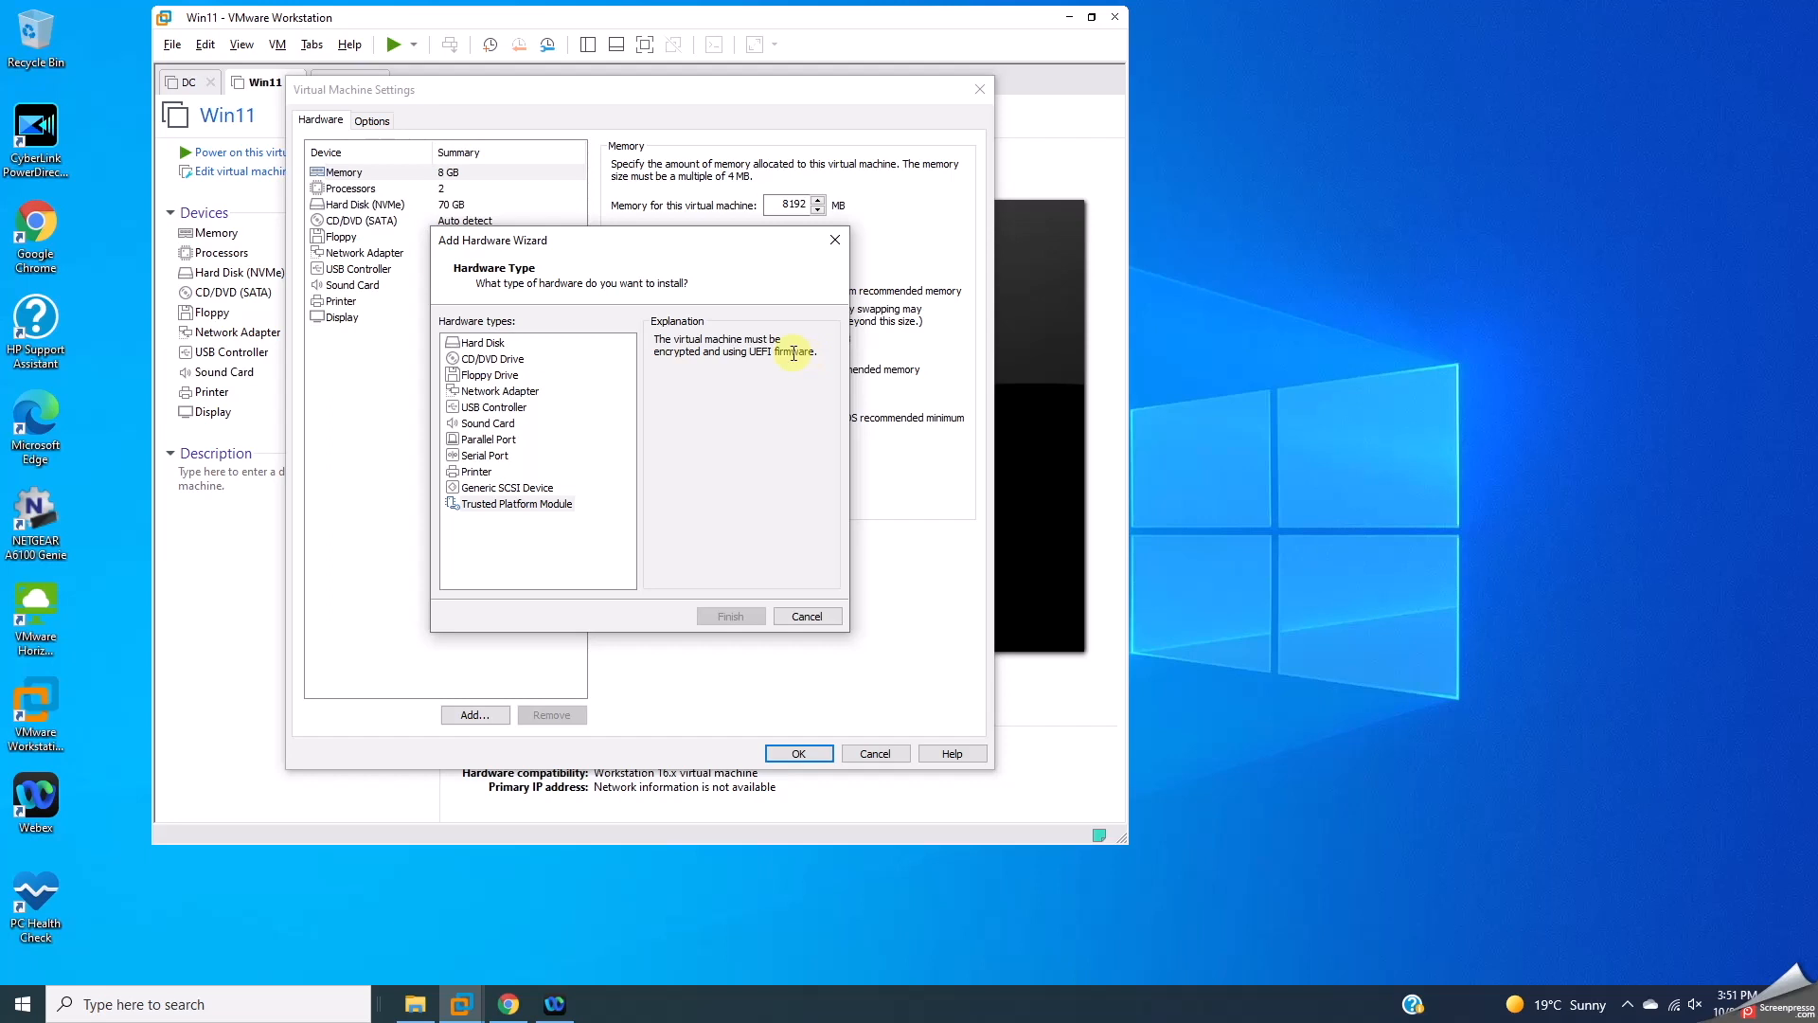
pyautogui.moveTo(710, 352); pyautogui.dragTo(785, 351)
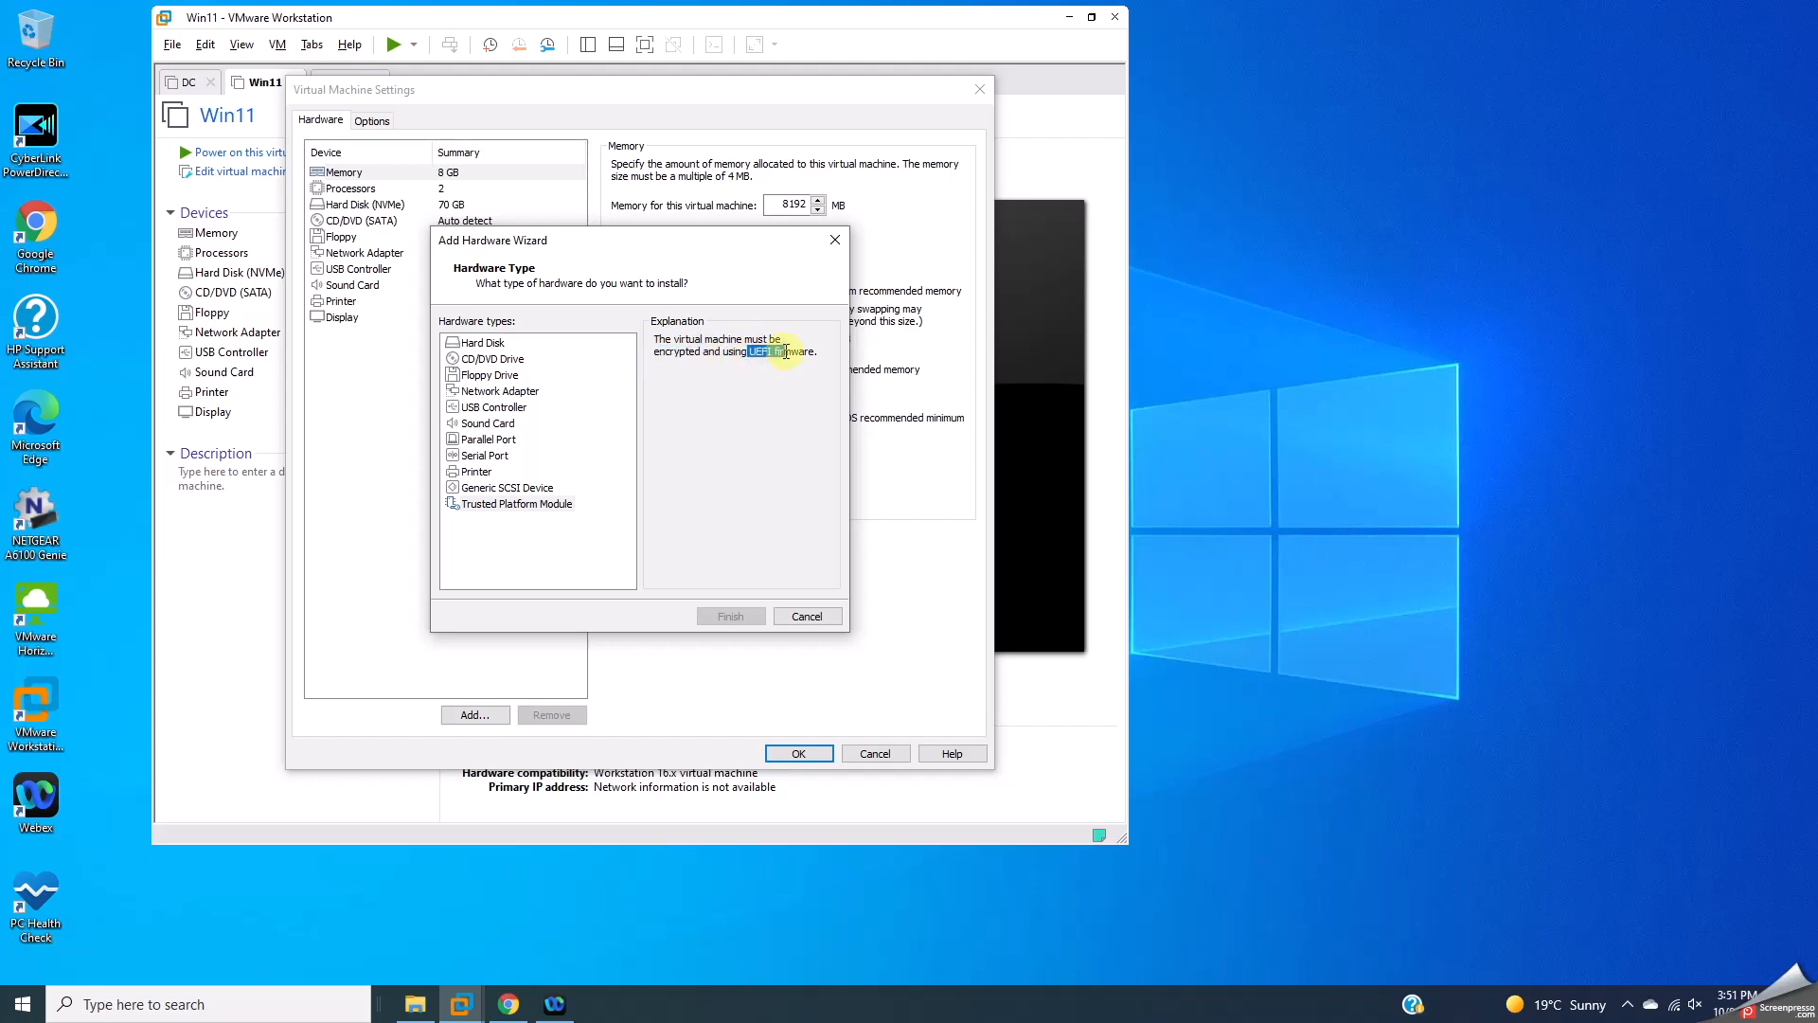
pyautogui.click(830, 618)
# Step: Begin encrypting Win11 under Access Control, retyping the password after a mismatch warning
pyautogui.click(370, 121)
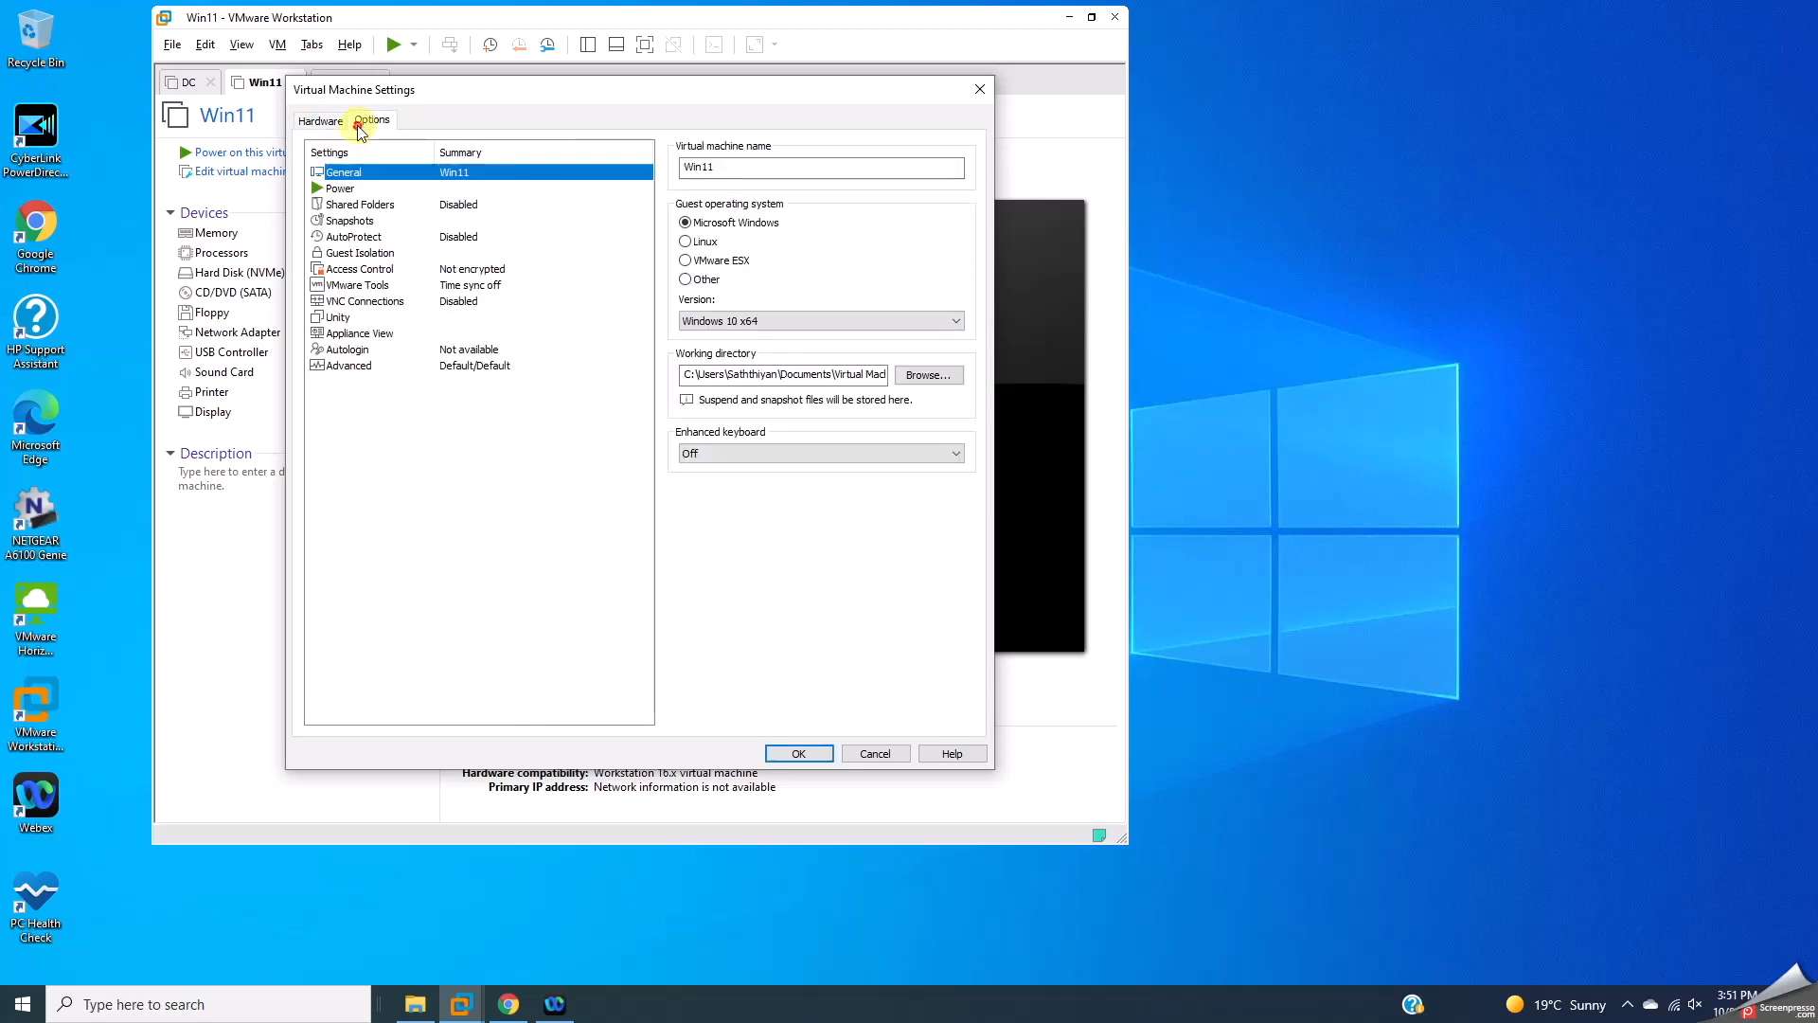
pyautogui.click(364, 271)
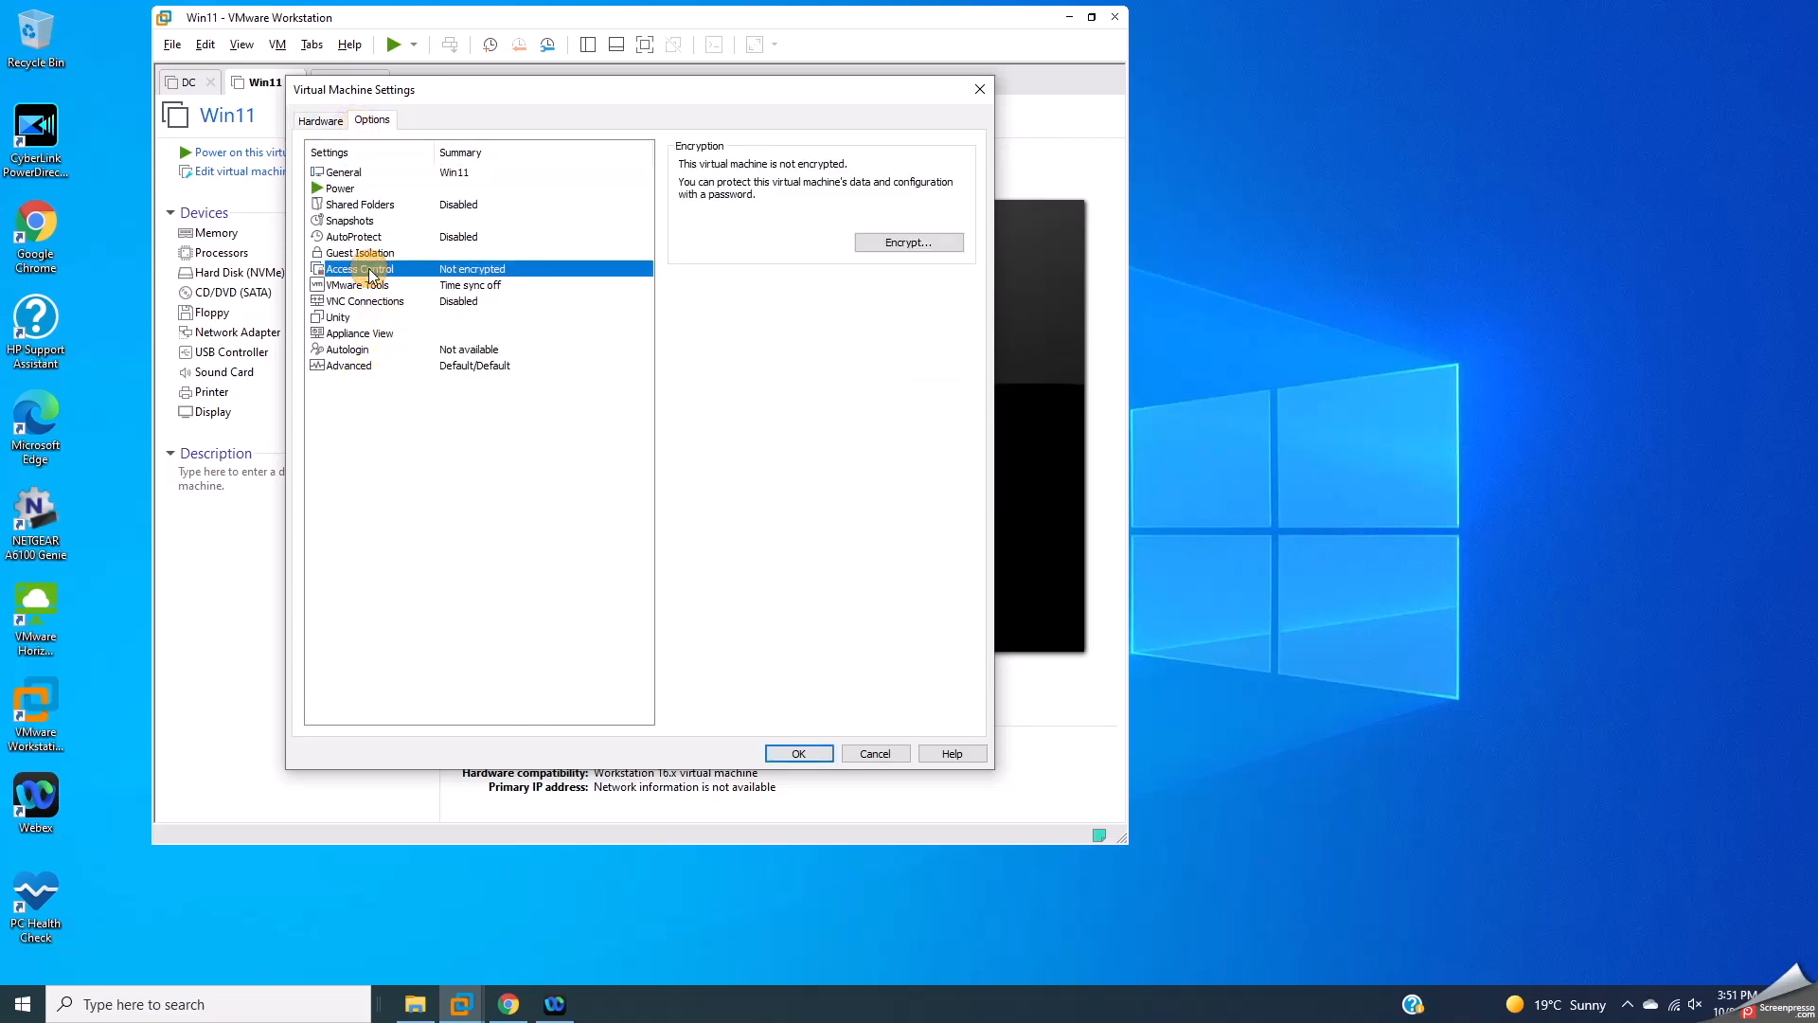
pyautogui.click(863, 248)
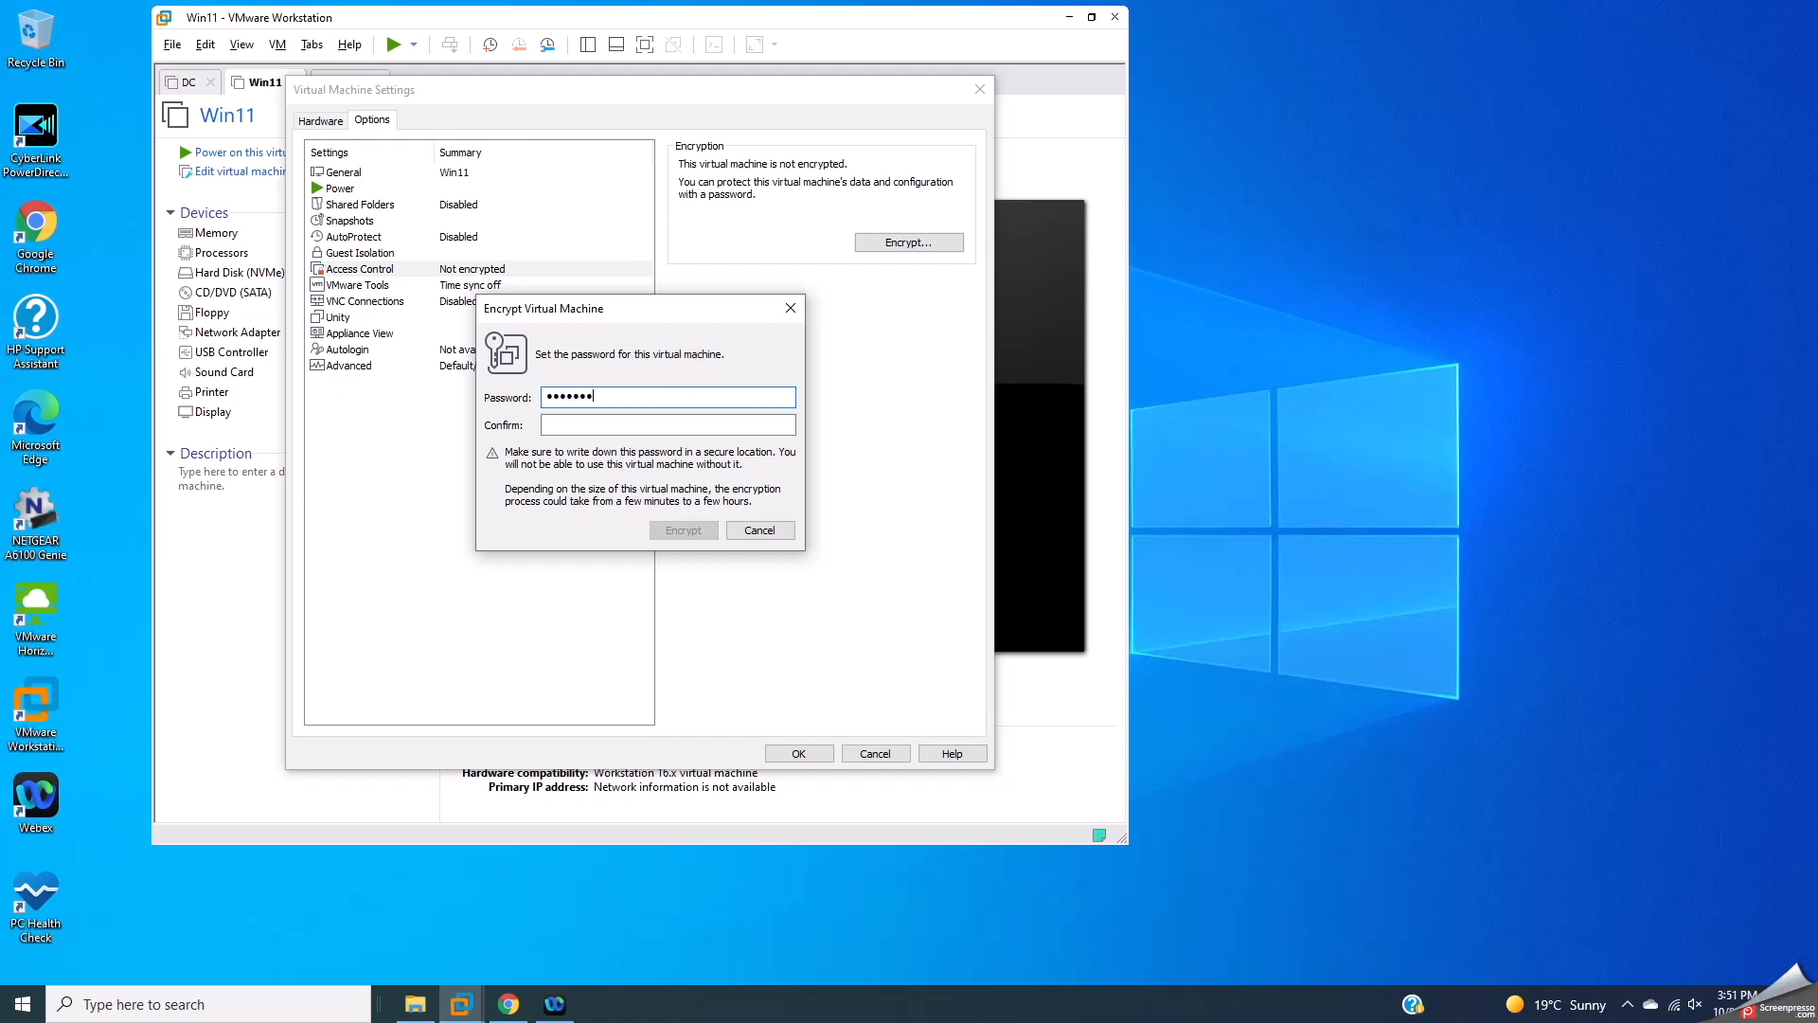
pyautogui.press('Tab')
pyautogui.write('••')
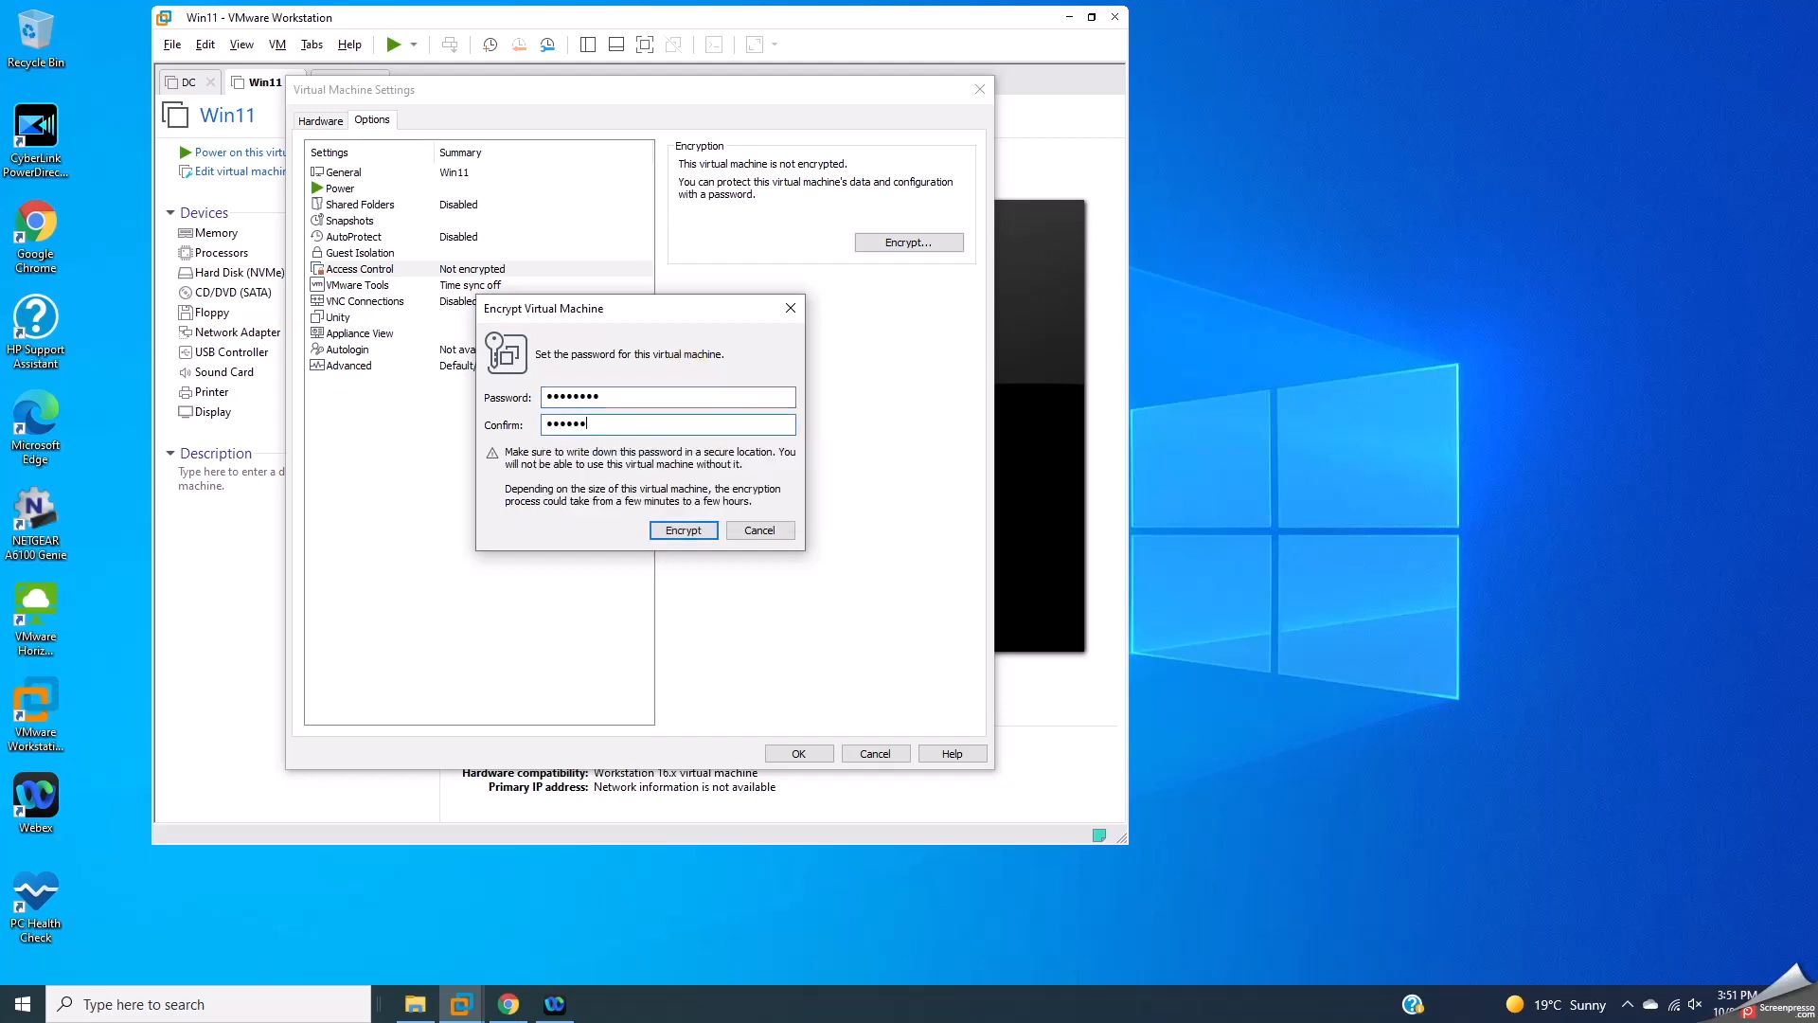
pyautogui.click(680, 529)
pyautogui.click(742, 459)
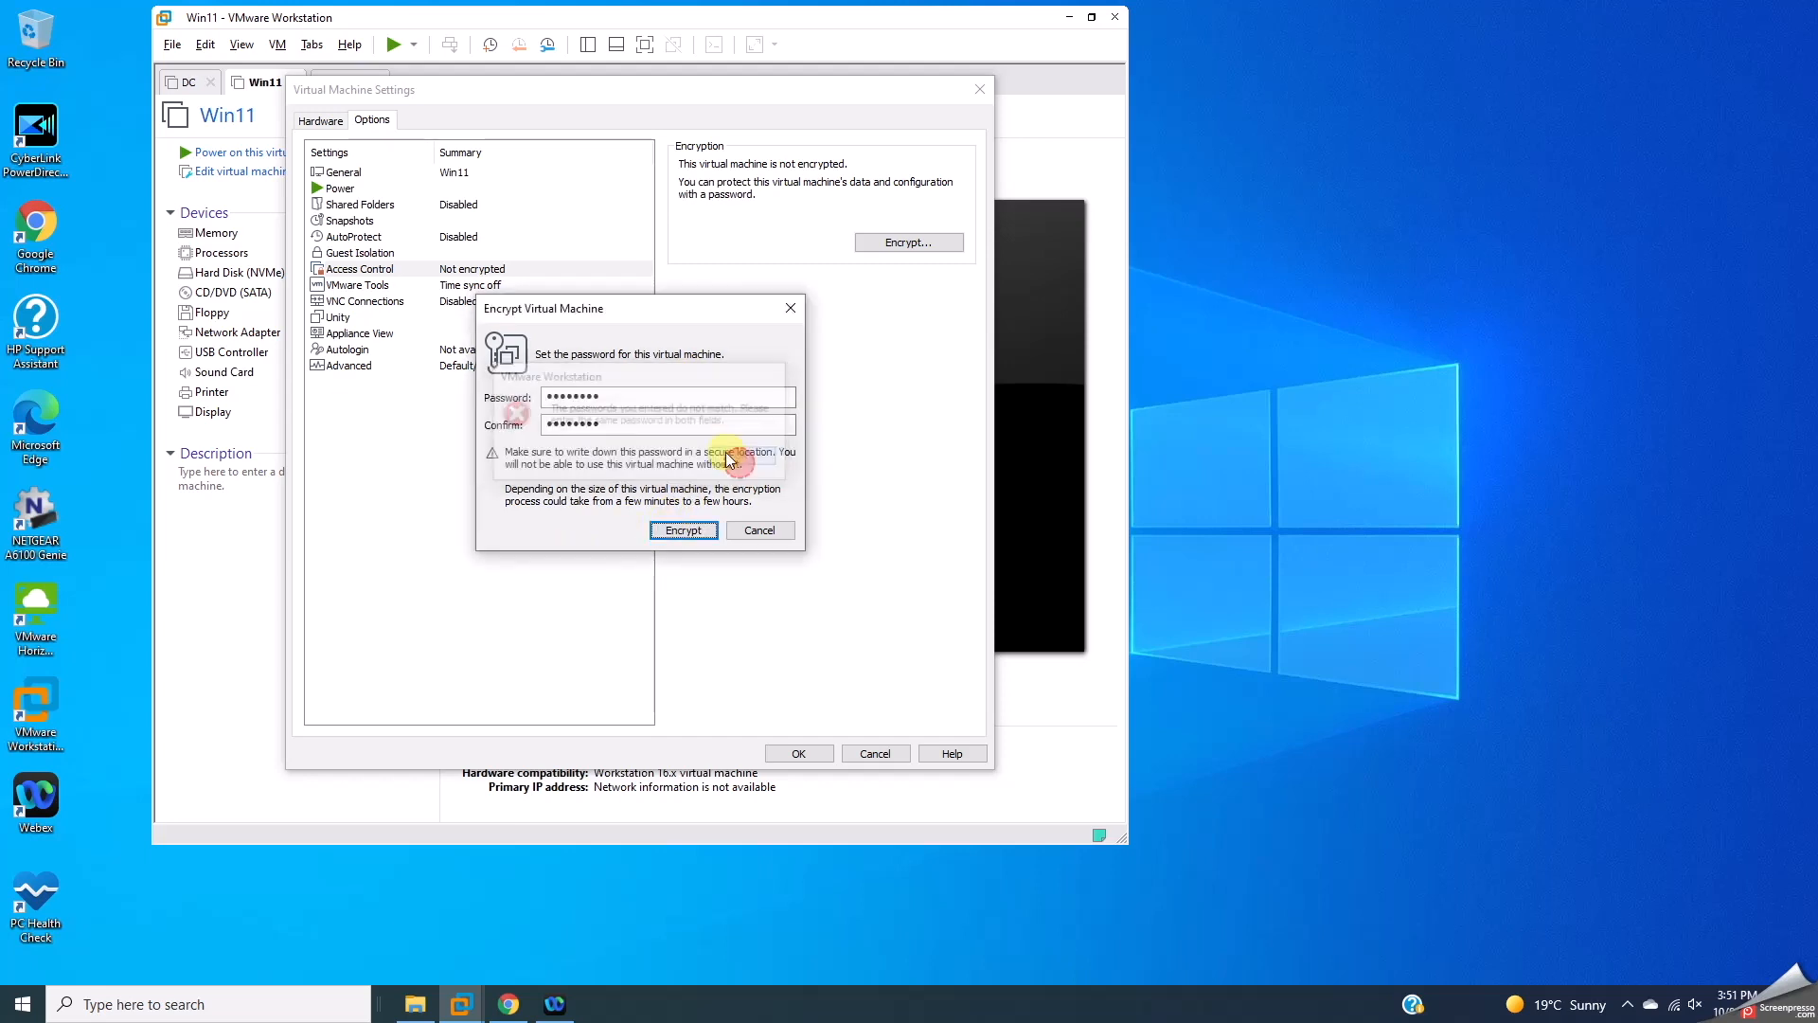
pyautogui.moveTo(680, 396); pyautogui.dragTo(530, 412)
pyautogui.write('••')
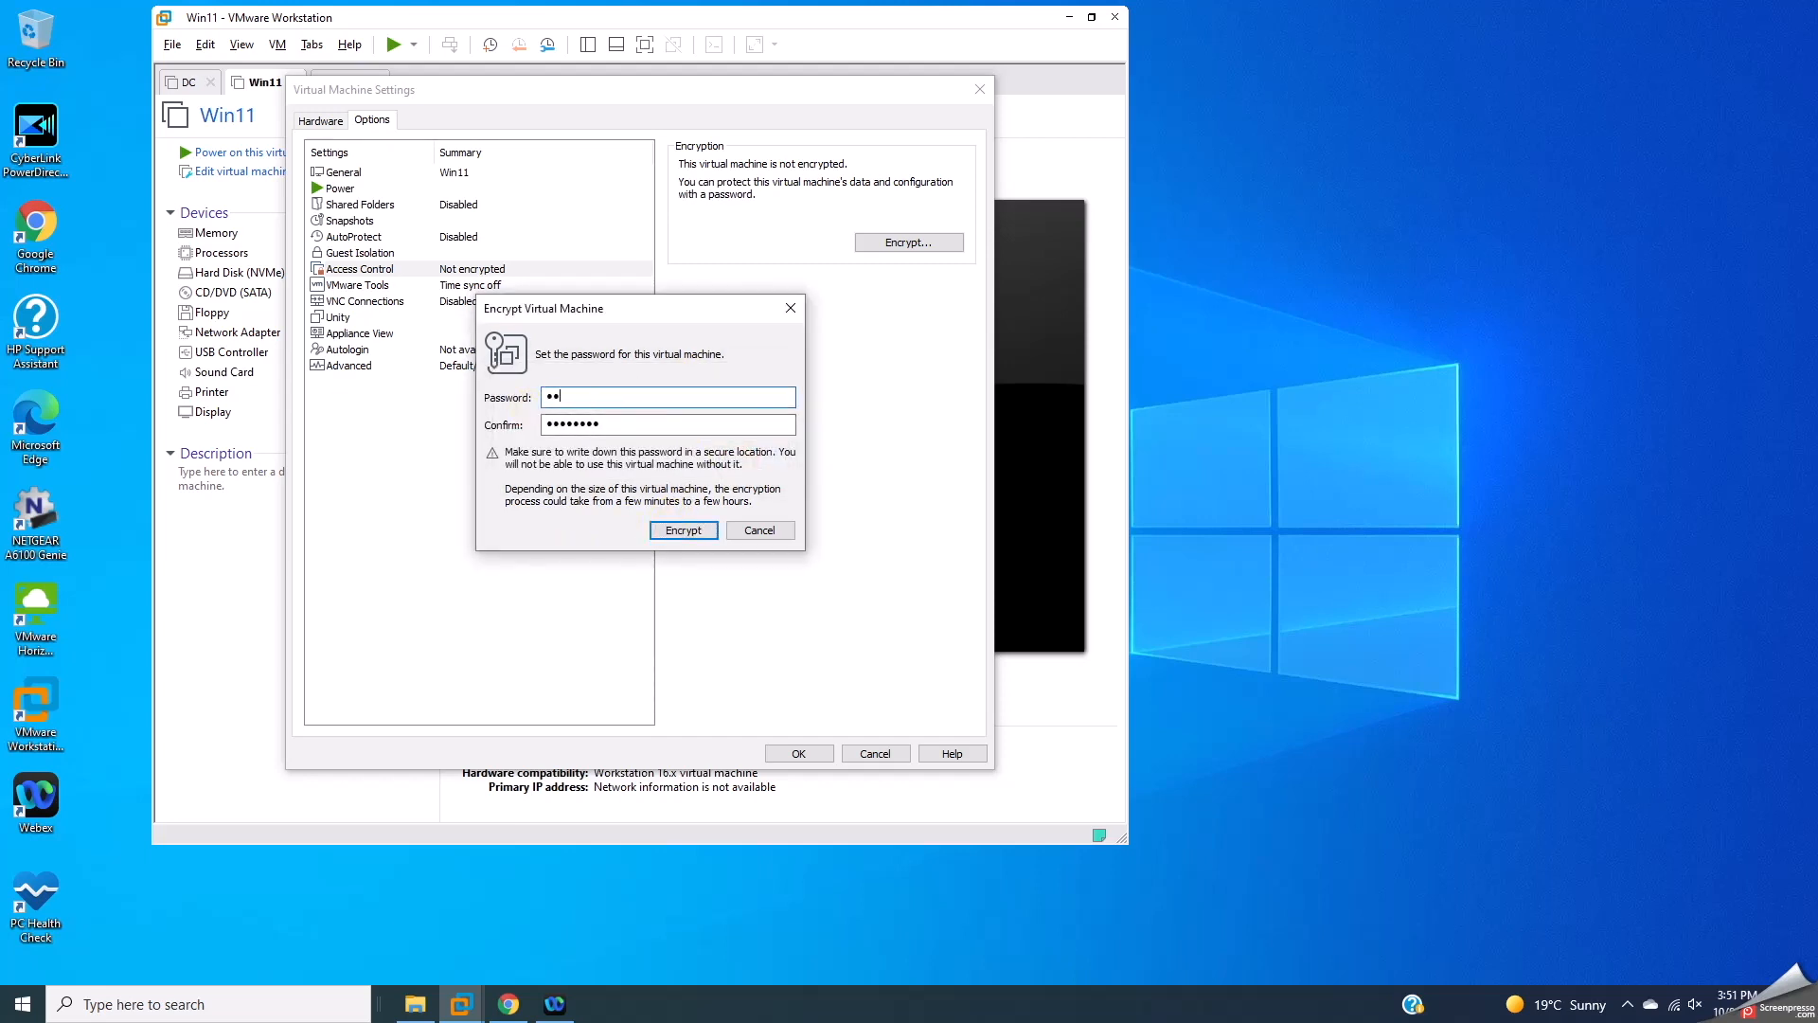
pyautogui.write('••••••')
pyautogui.press('Tab')
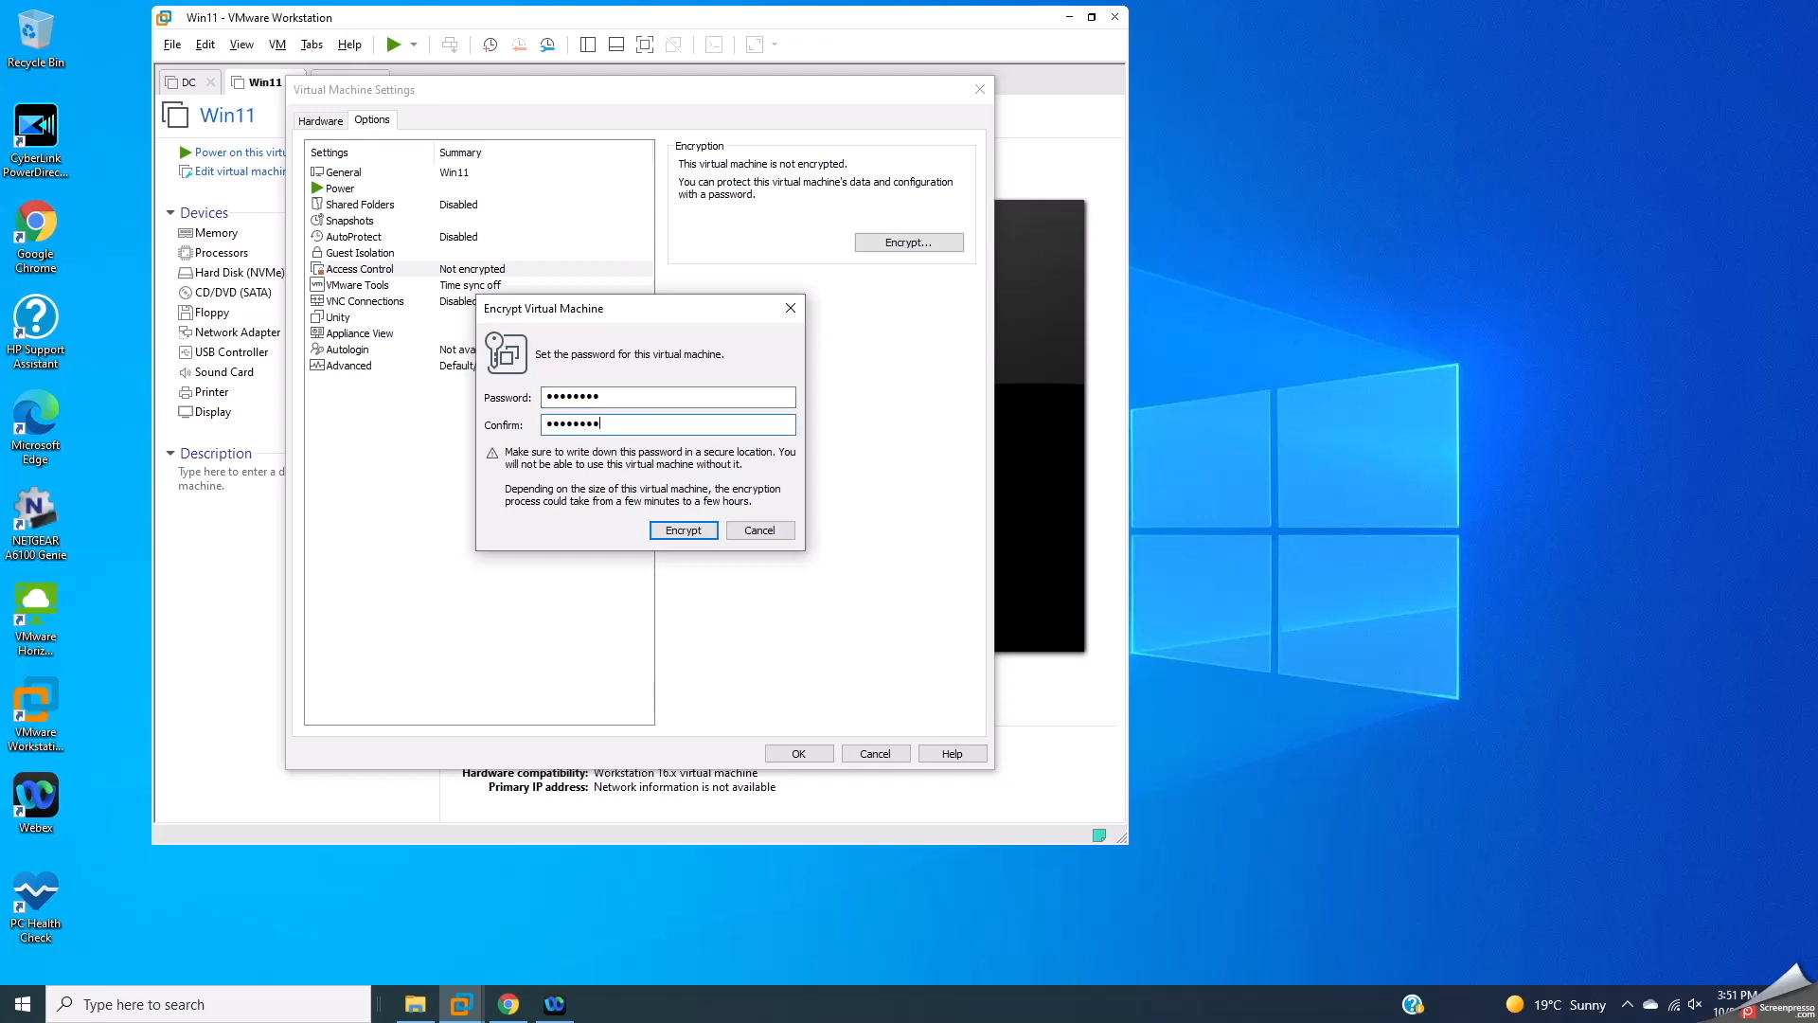
pyautogui.write('••••••••')
# Step: Run the Win11 encryption to completion so access control reads Encrypted
pyautogui.click(684, 530)
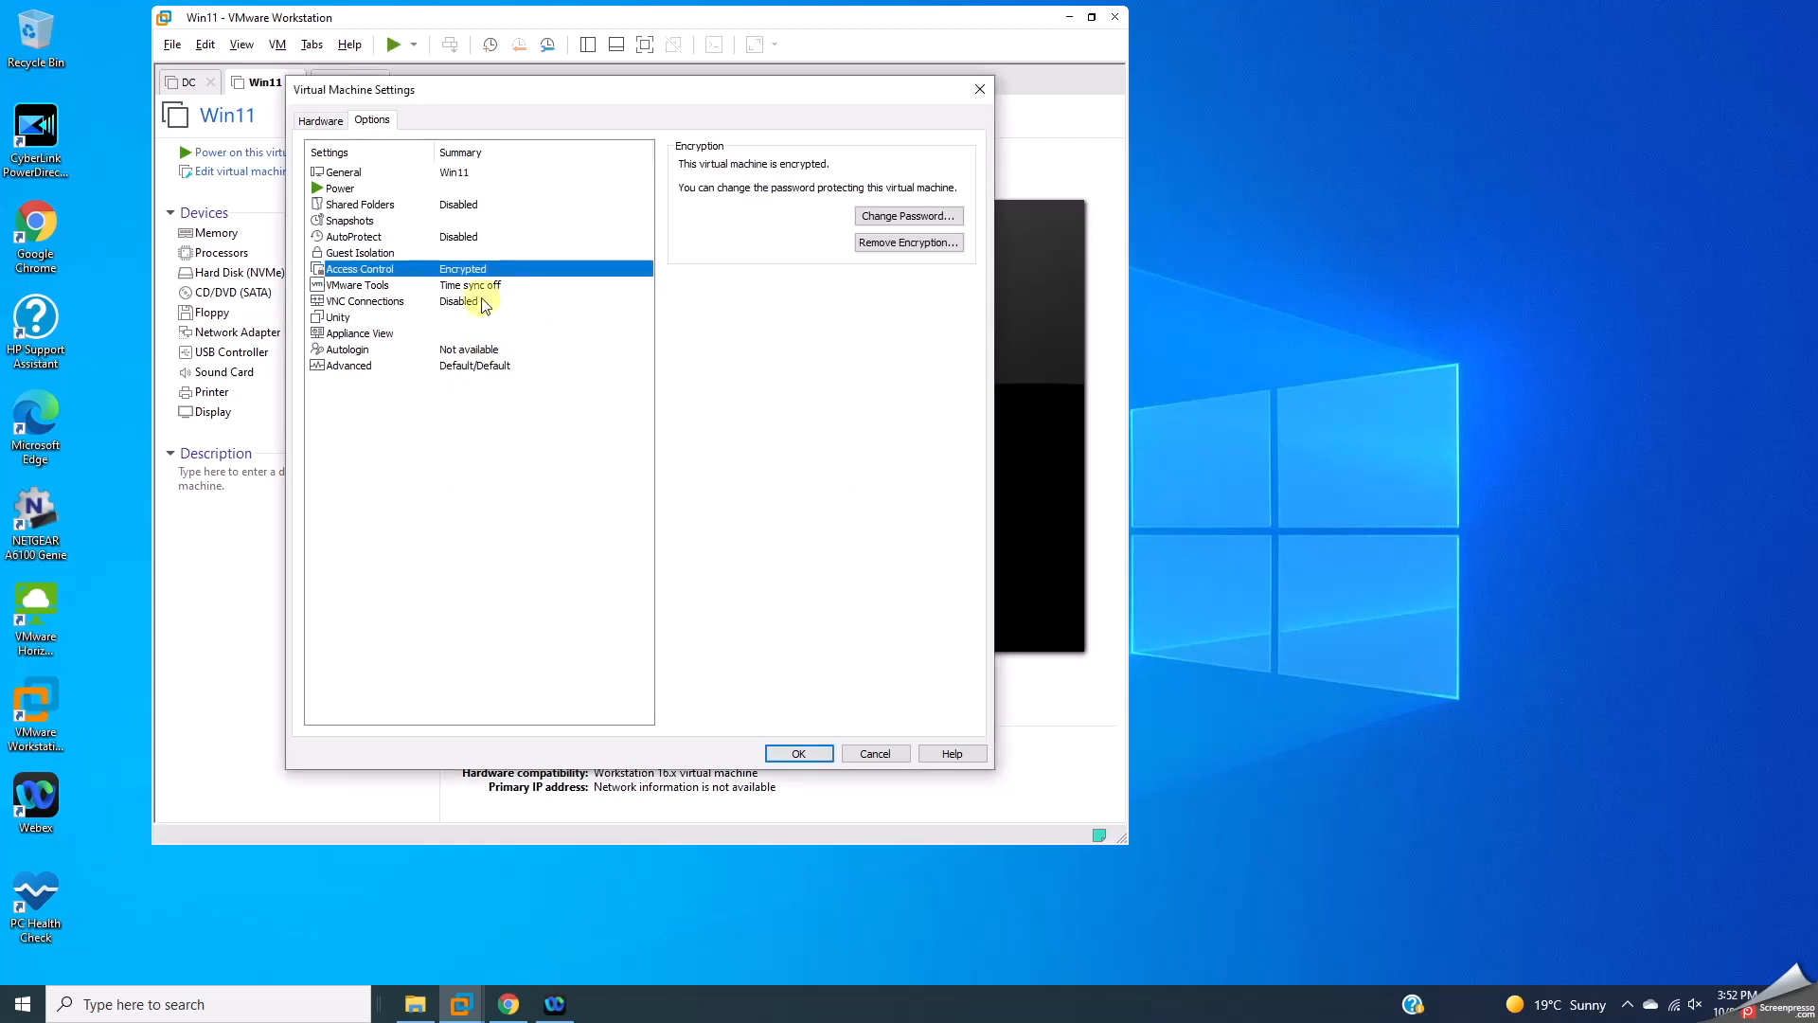
# Step: Add a Trusted Platform Module to the Win11 VM's hardware and save the settings
pyautogui.click(320, 118)
pyautogui.click(475, 715)
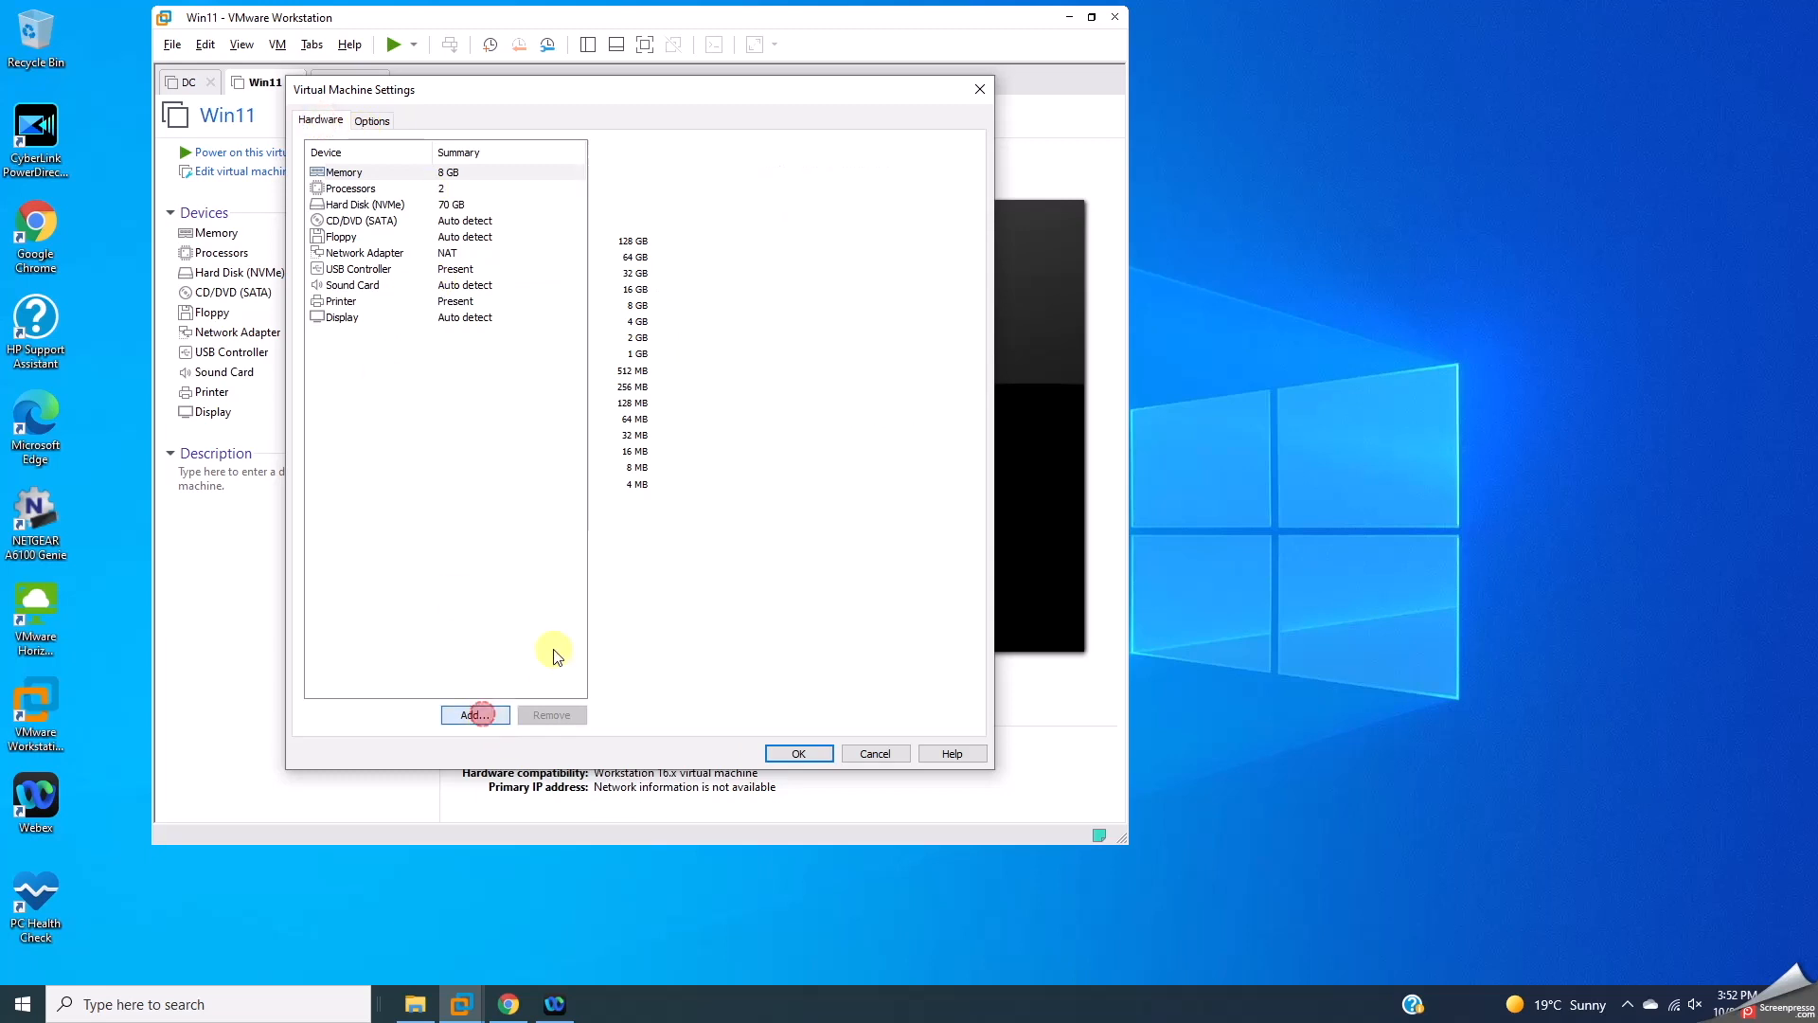
pyautogui.click(506, 503)
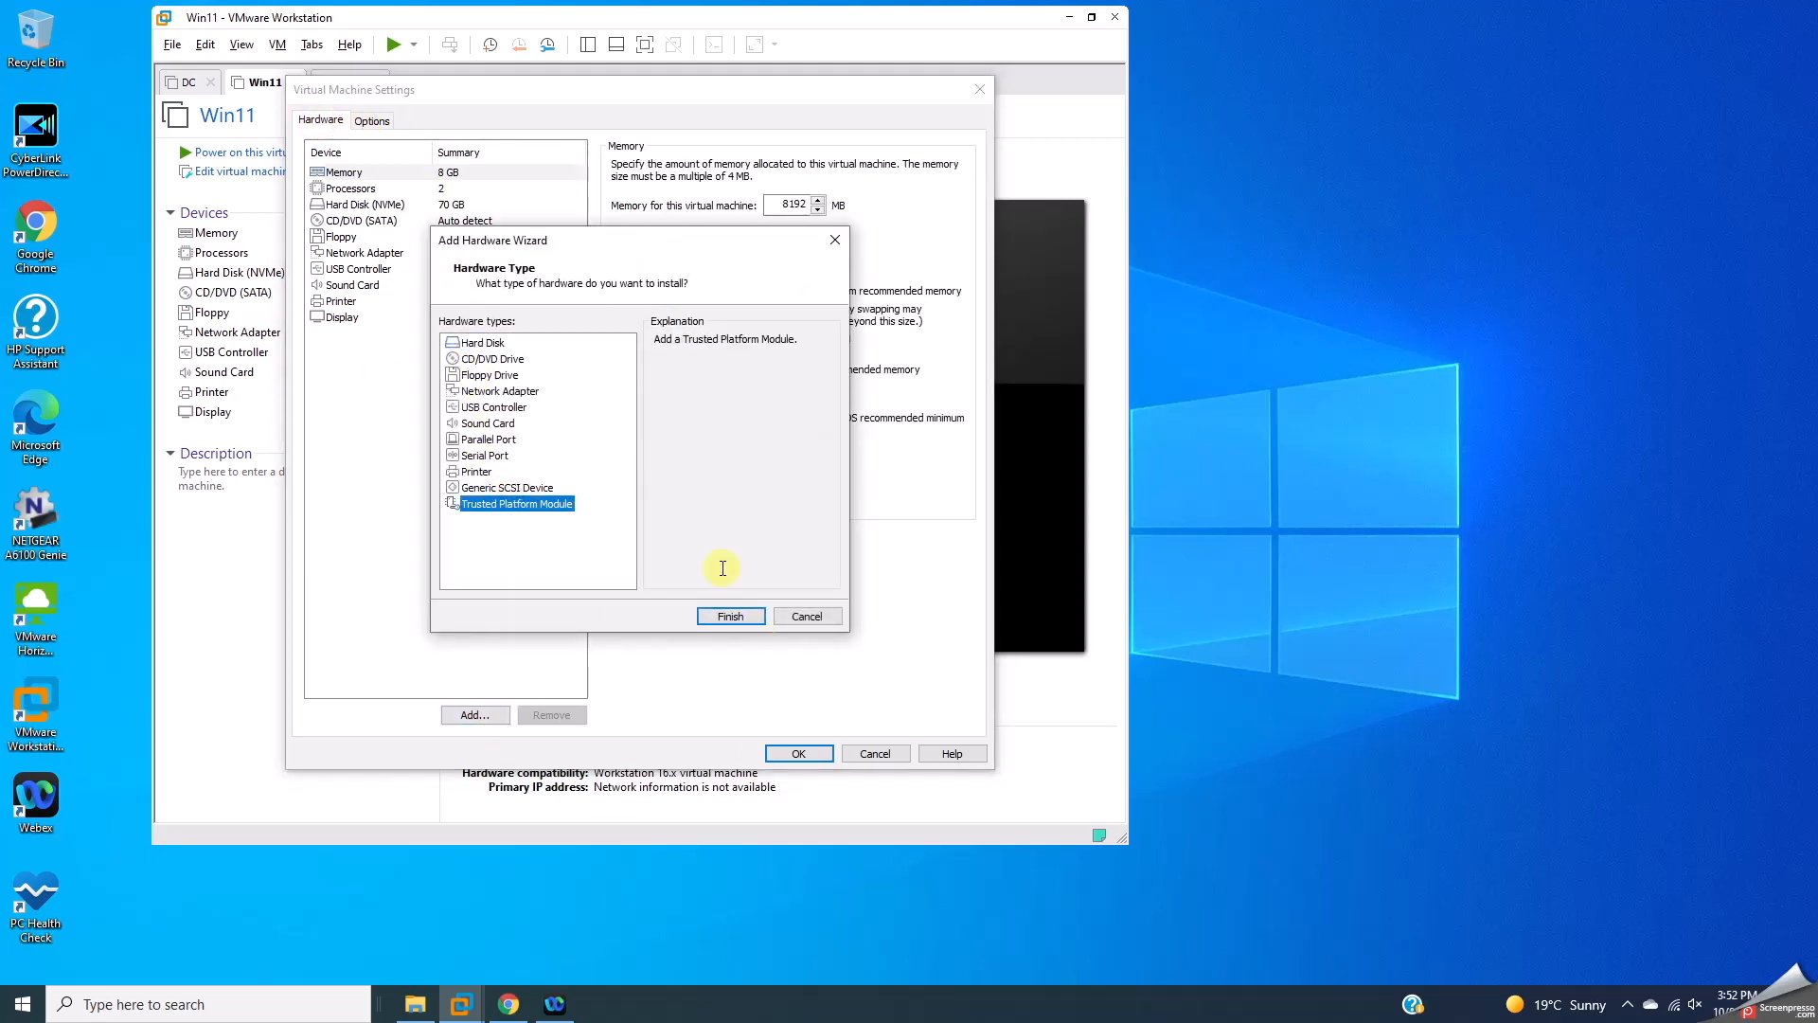
pyautogui.moveTo(672, 348); pyautogui.dragTo(792, 341)
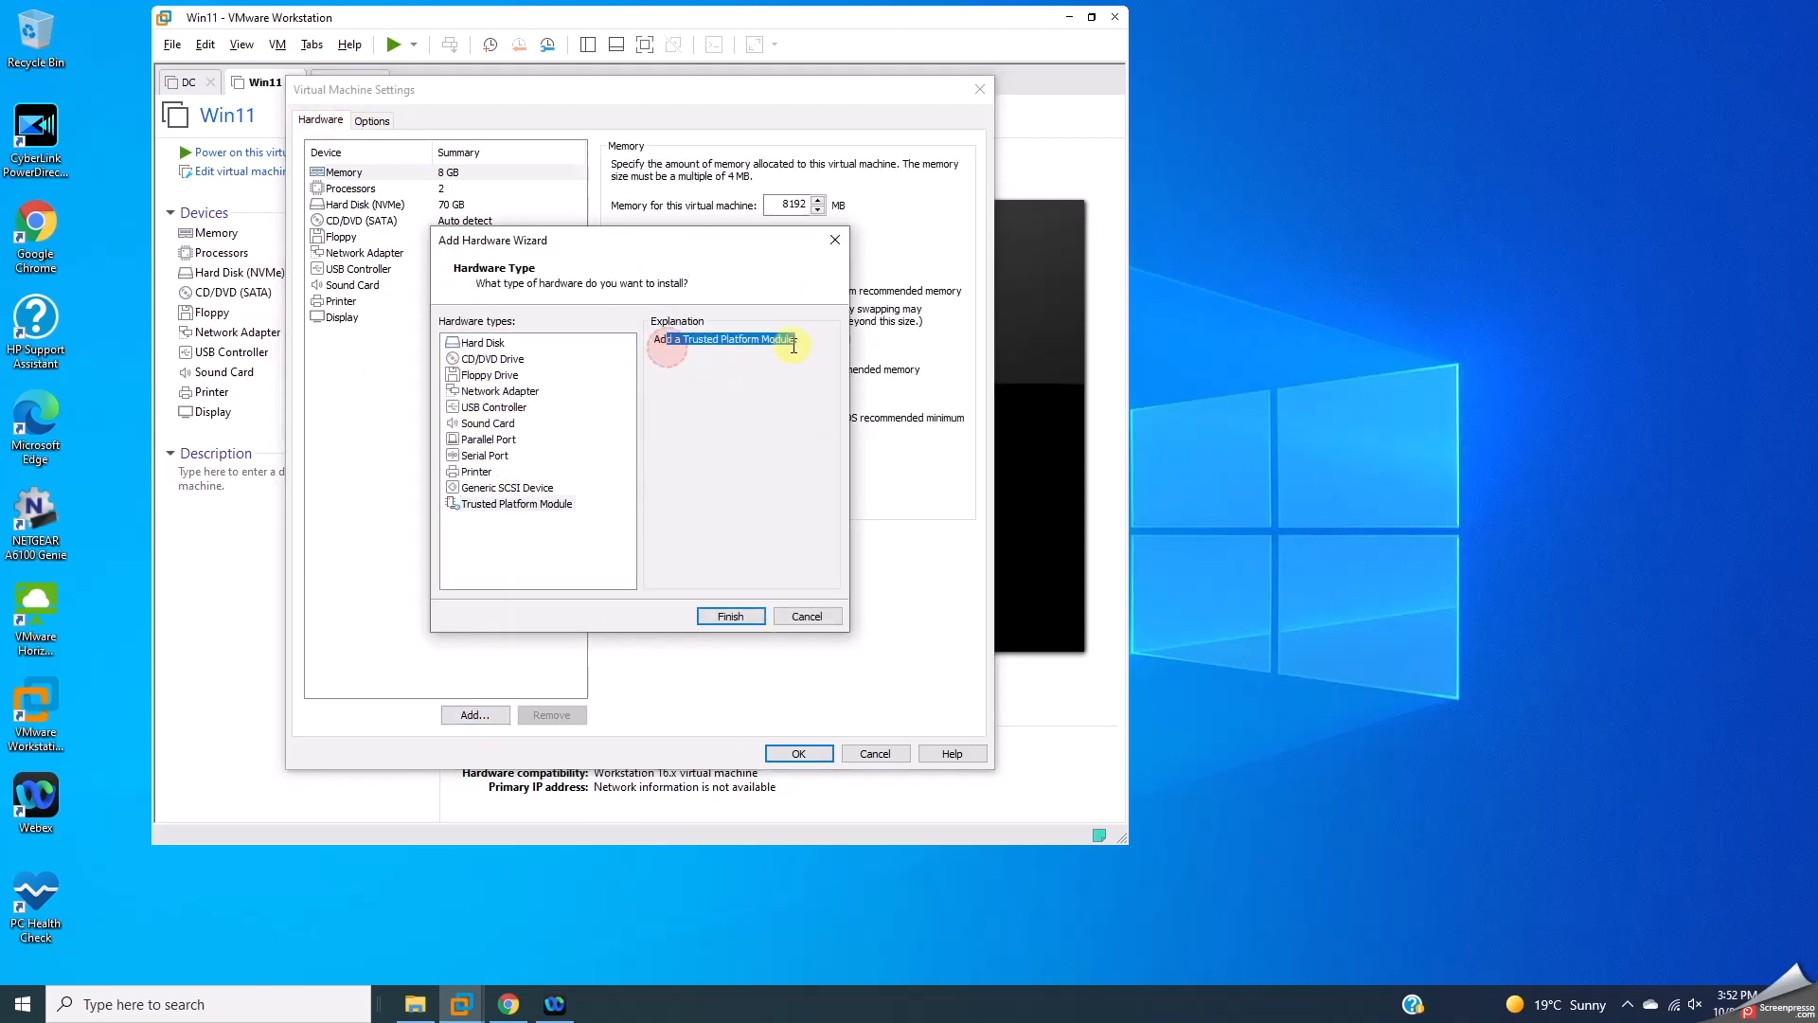
pyautogui.click(730, 615)
pyautogui.click(352, 334)
pyautogui.click(414, 476)
pyautogui.click(795, 754)
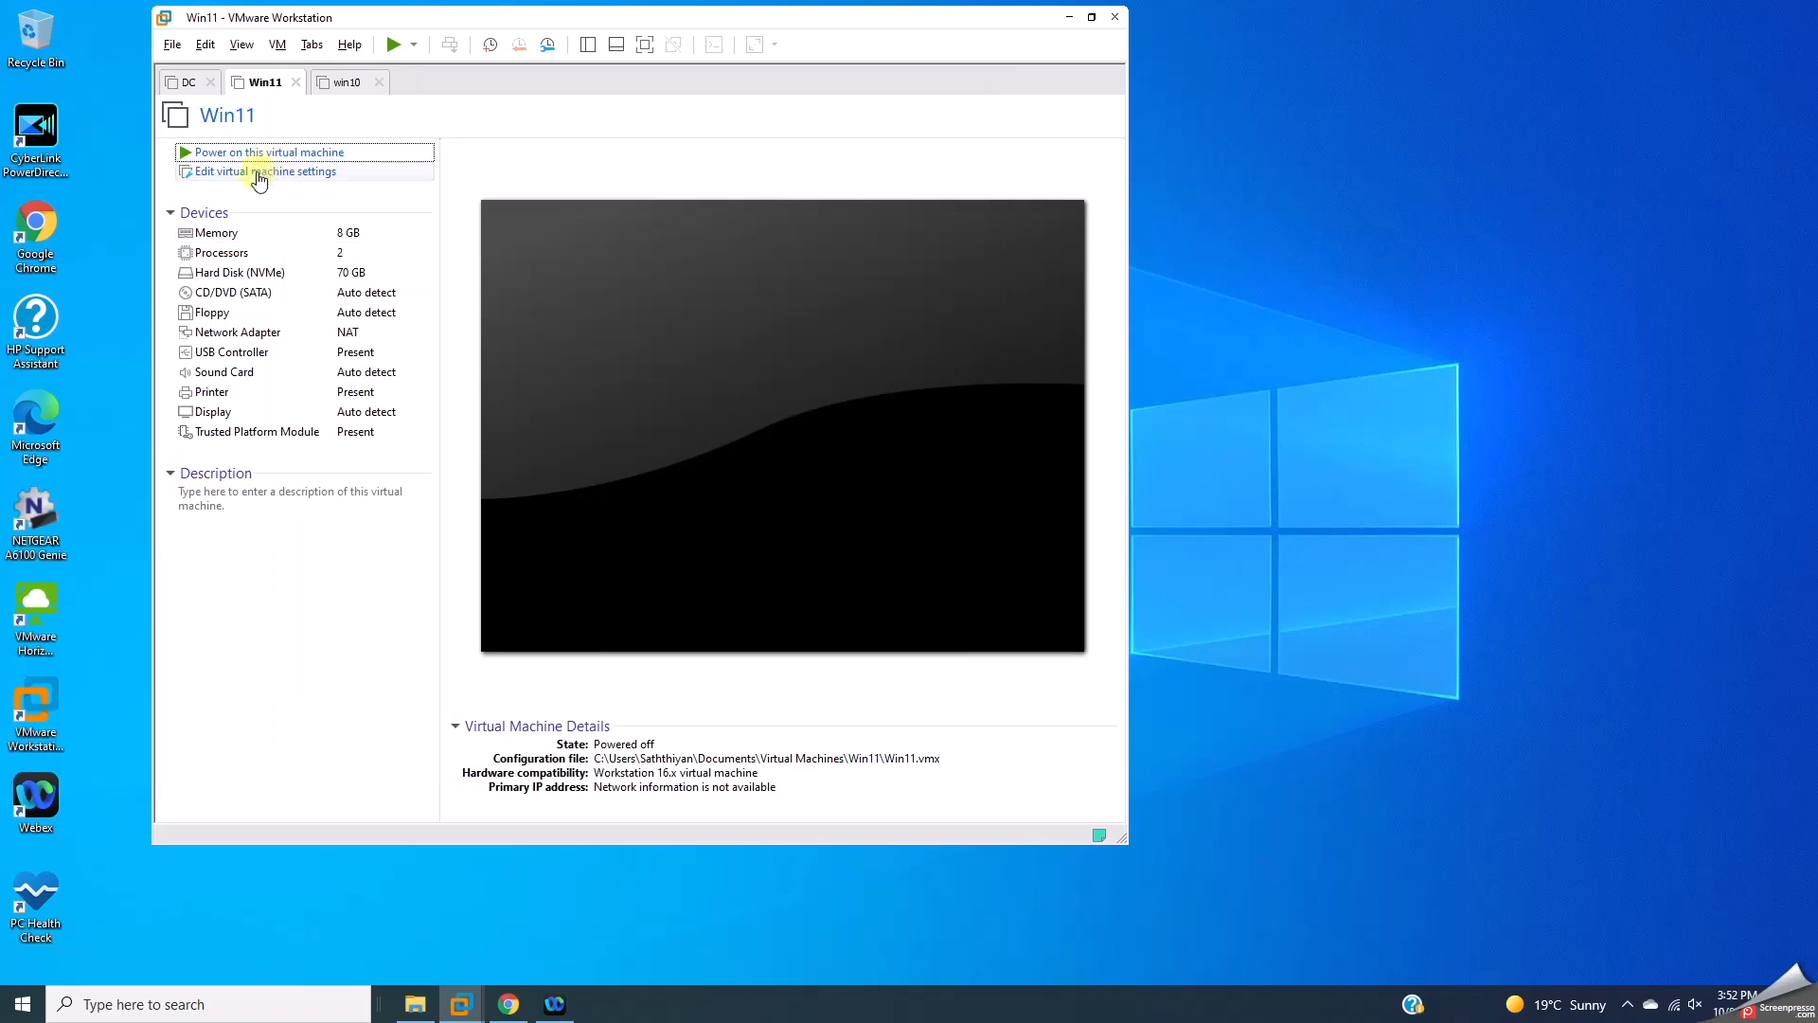
# Step: Reopen the Win11 settings, review the Advanced firmware options, and close with OK
pyautogui.click(253, 173)
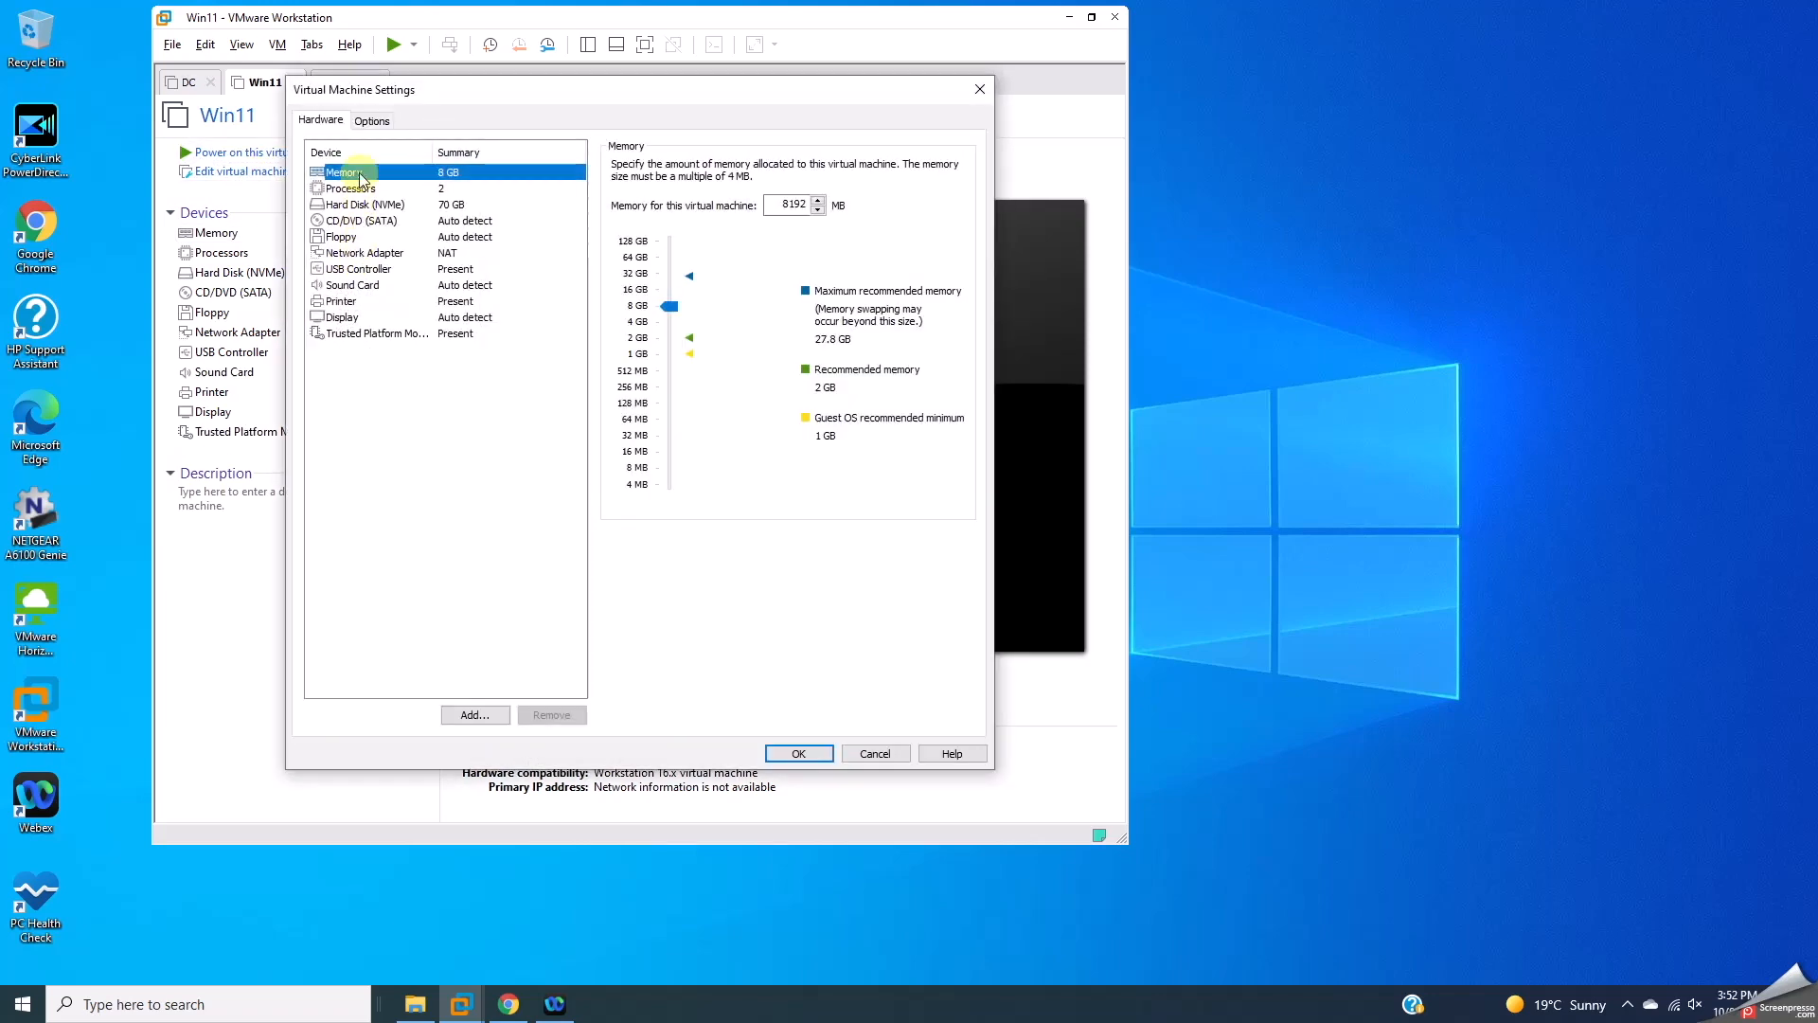
pyautogui.click(370, 121)
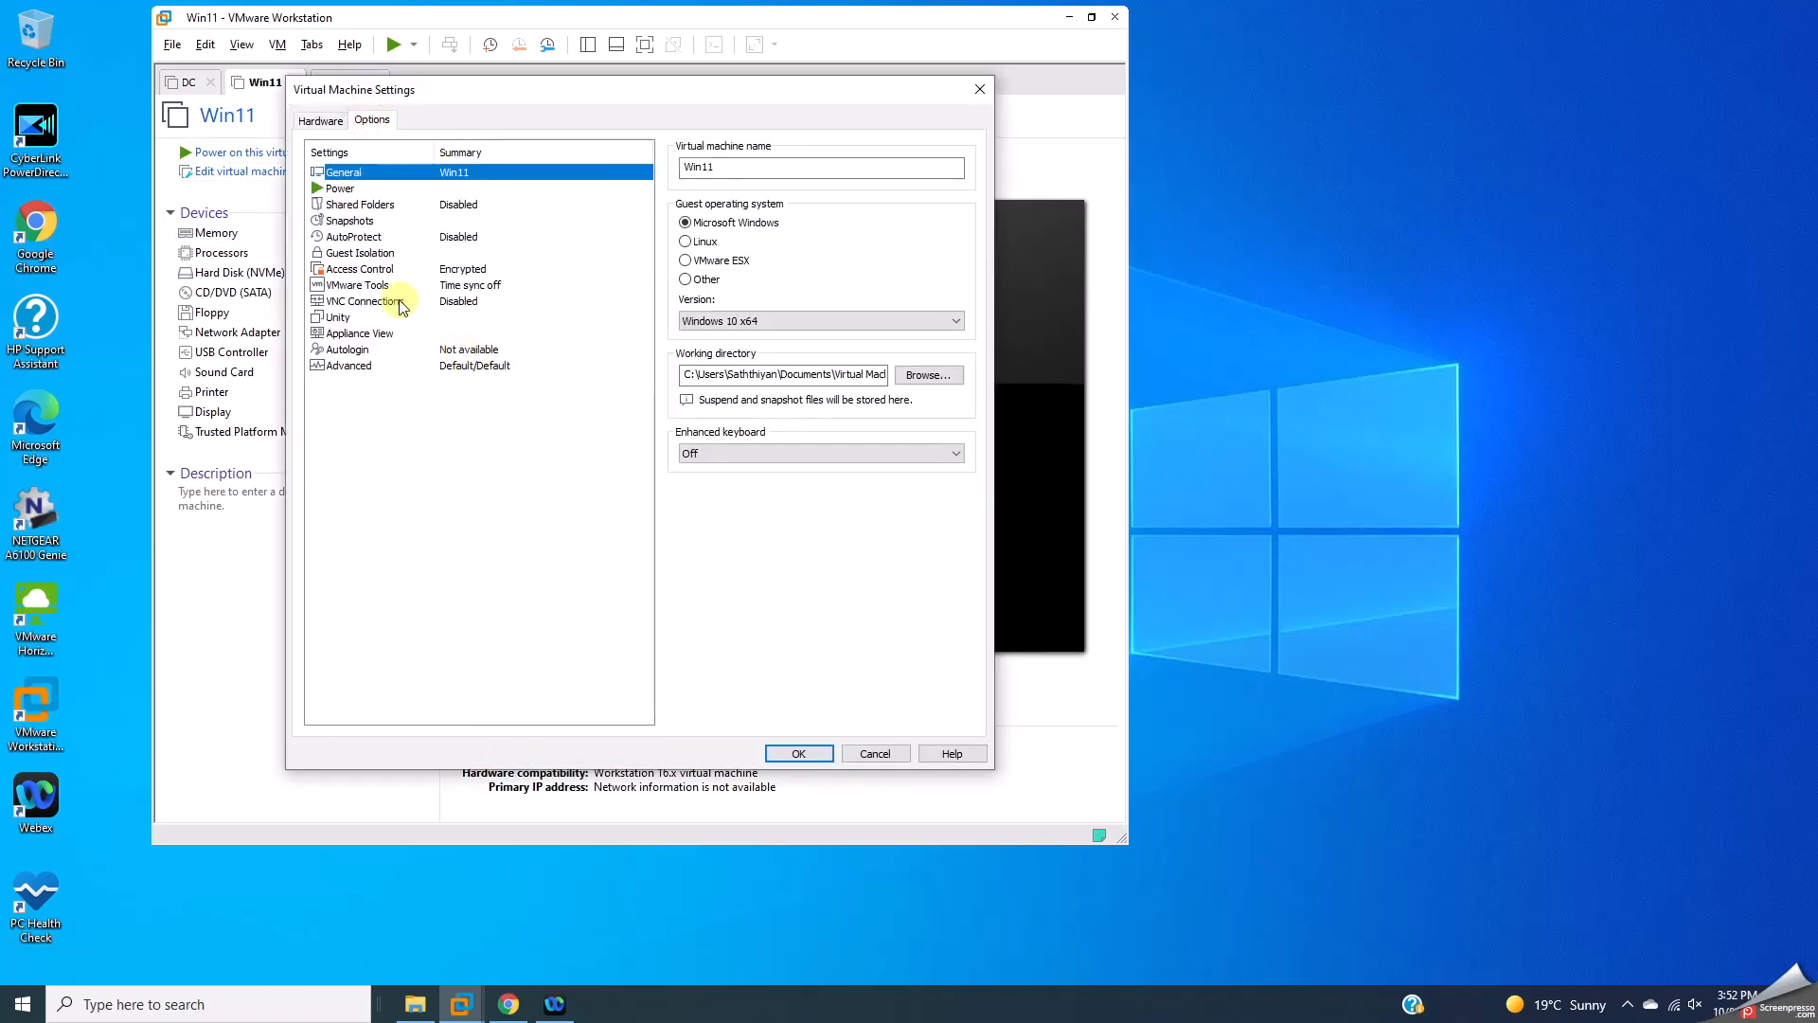
pyautogui.click(349, 366)
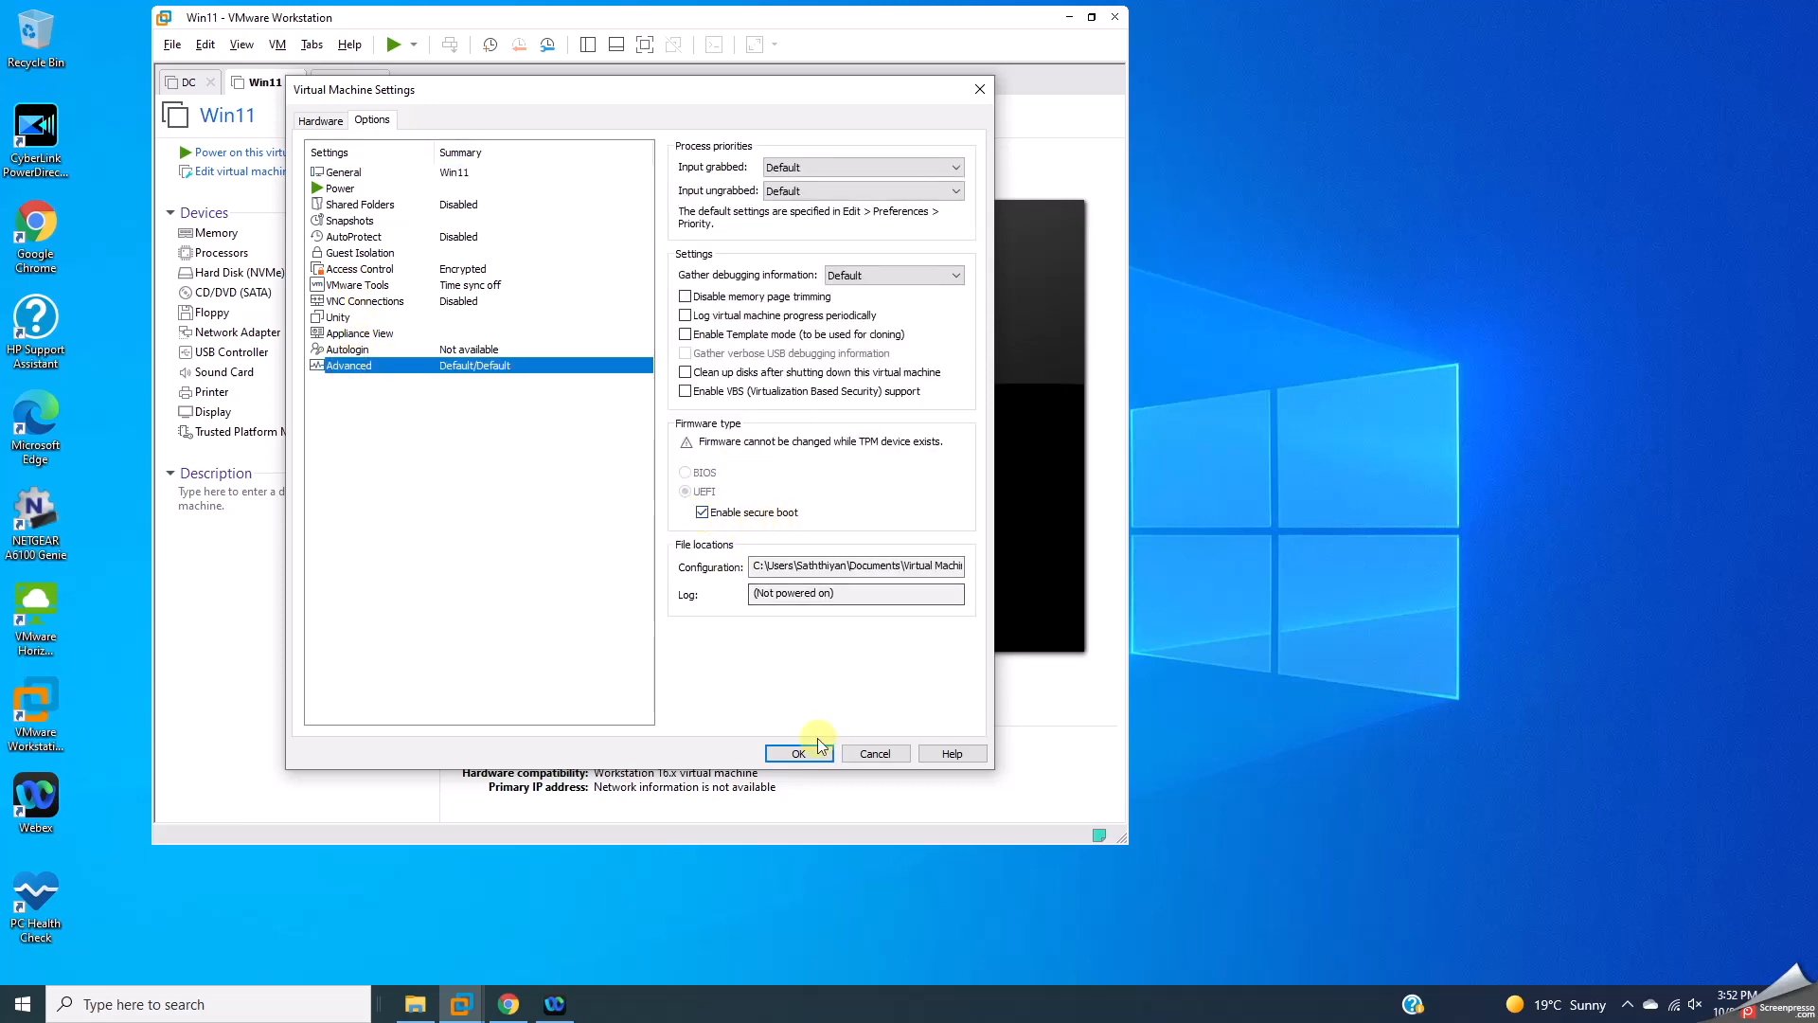
pyautogui.click(798, 754)
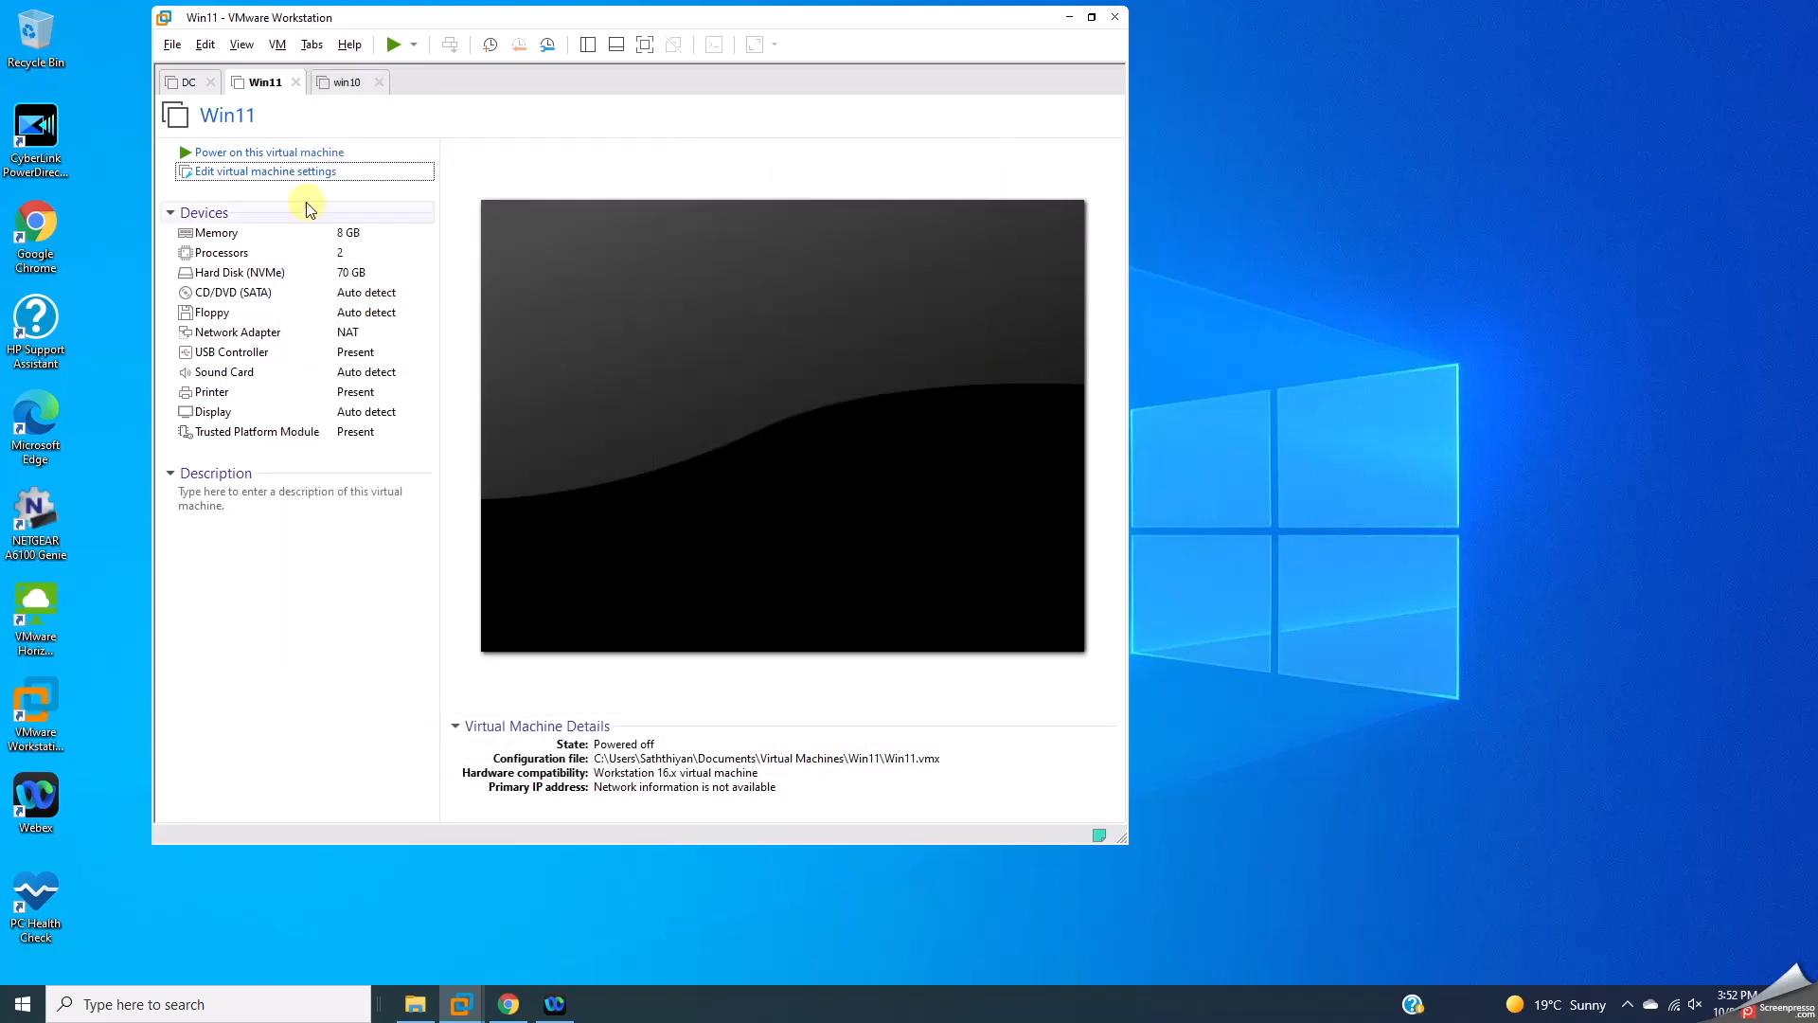
# Step: Power on Win11, answering Yes to keep reconnecting the sata0:1 drive, then view win10
pyautogui.click(242, 154)
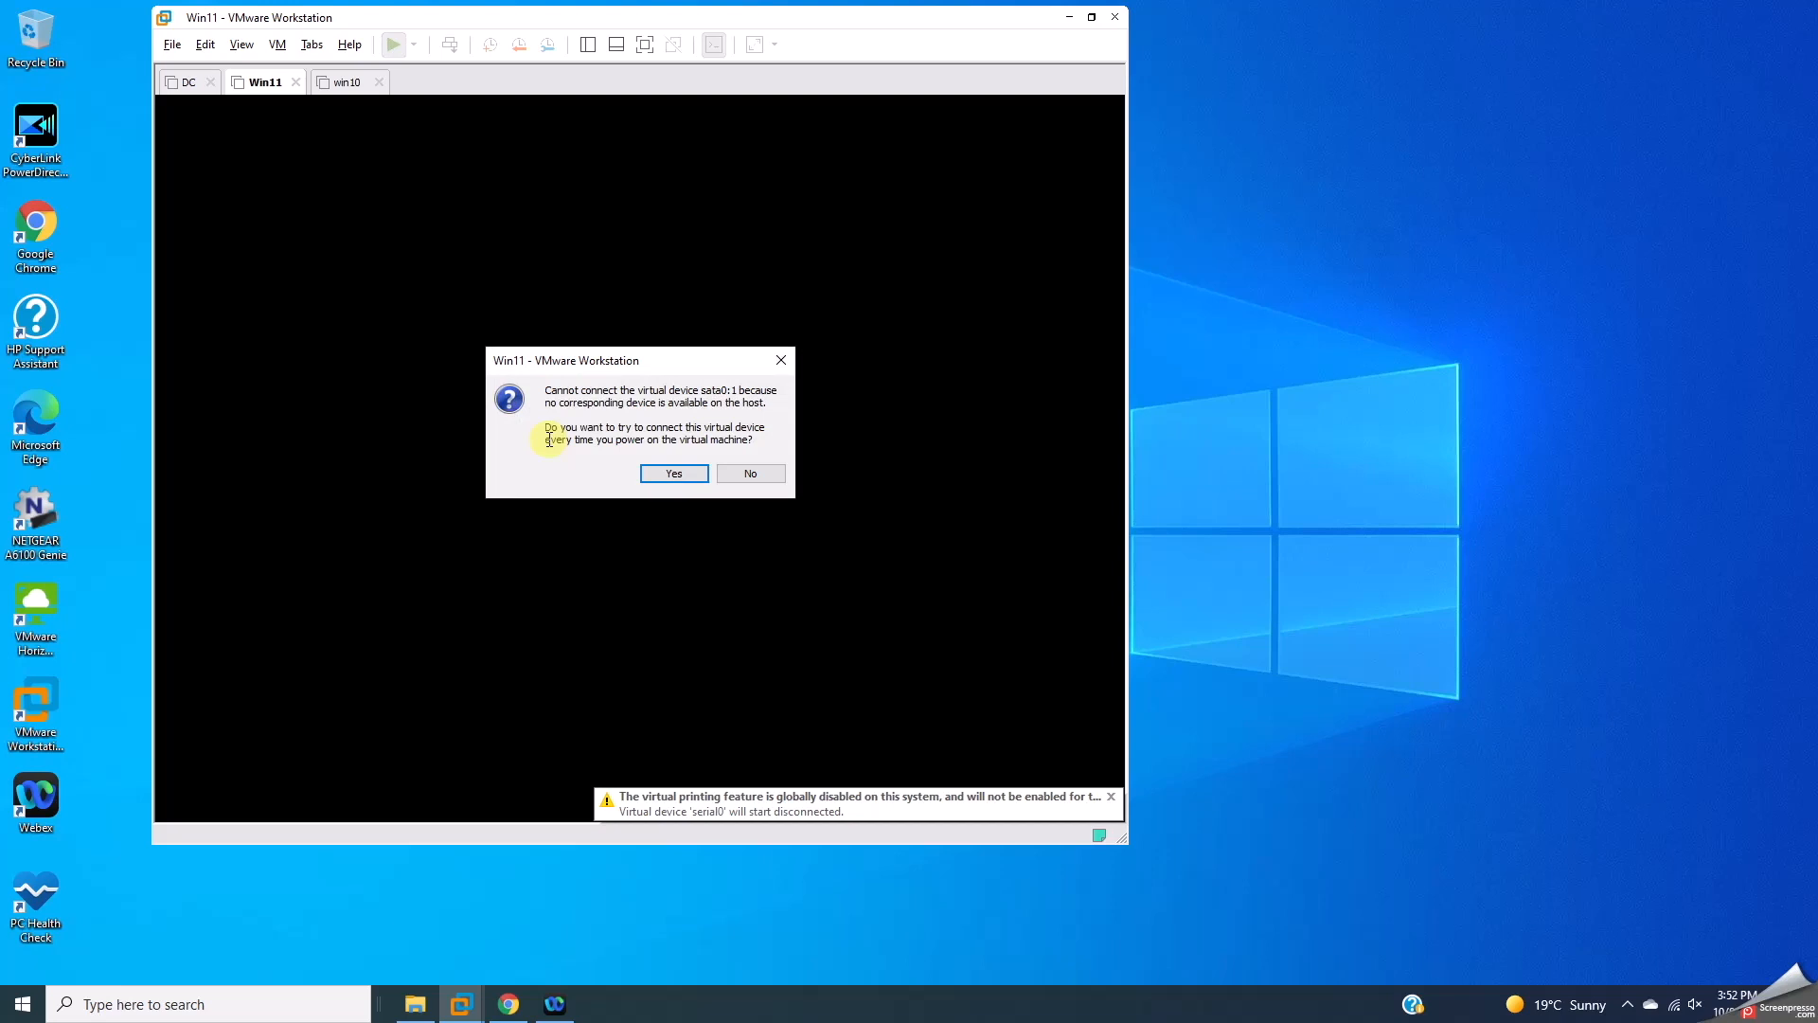
pyautogui.click(665, 474)
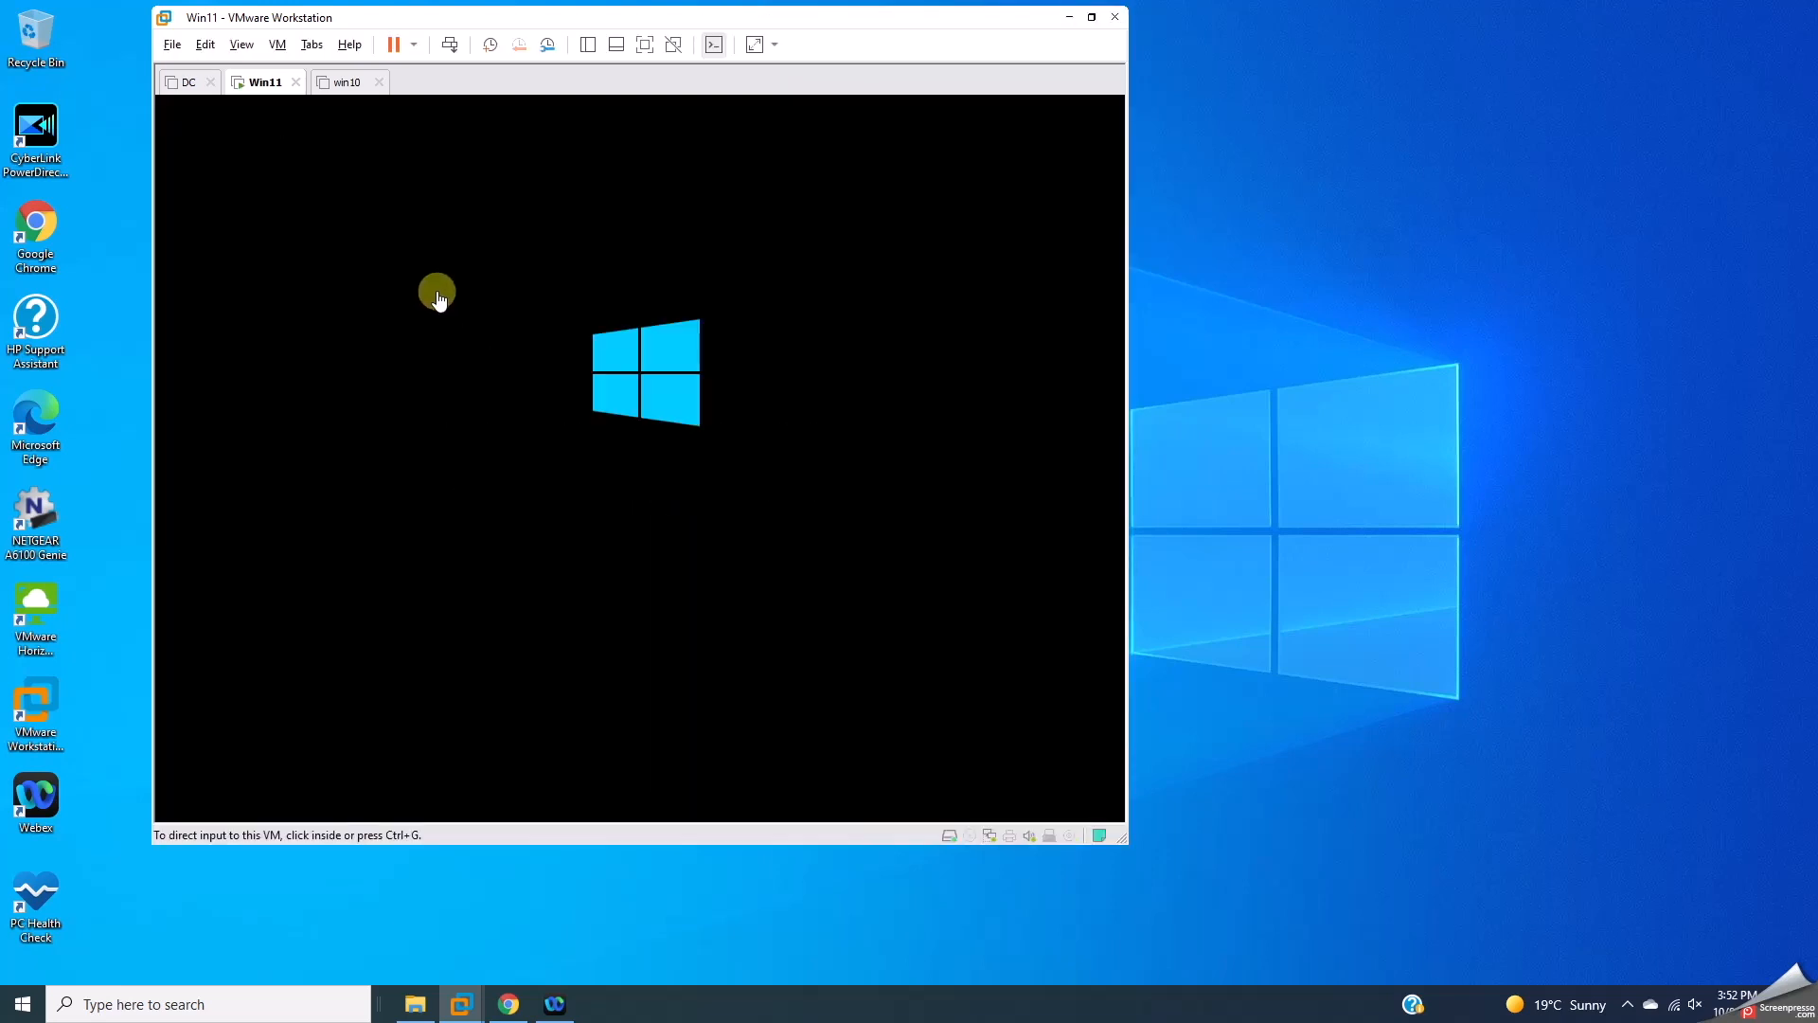
pyautogui.click(348, 83)
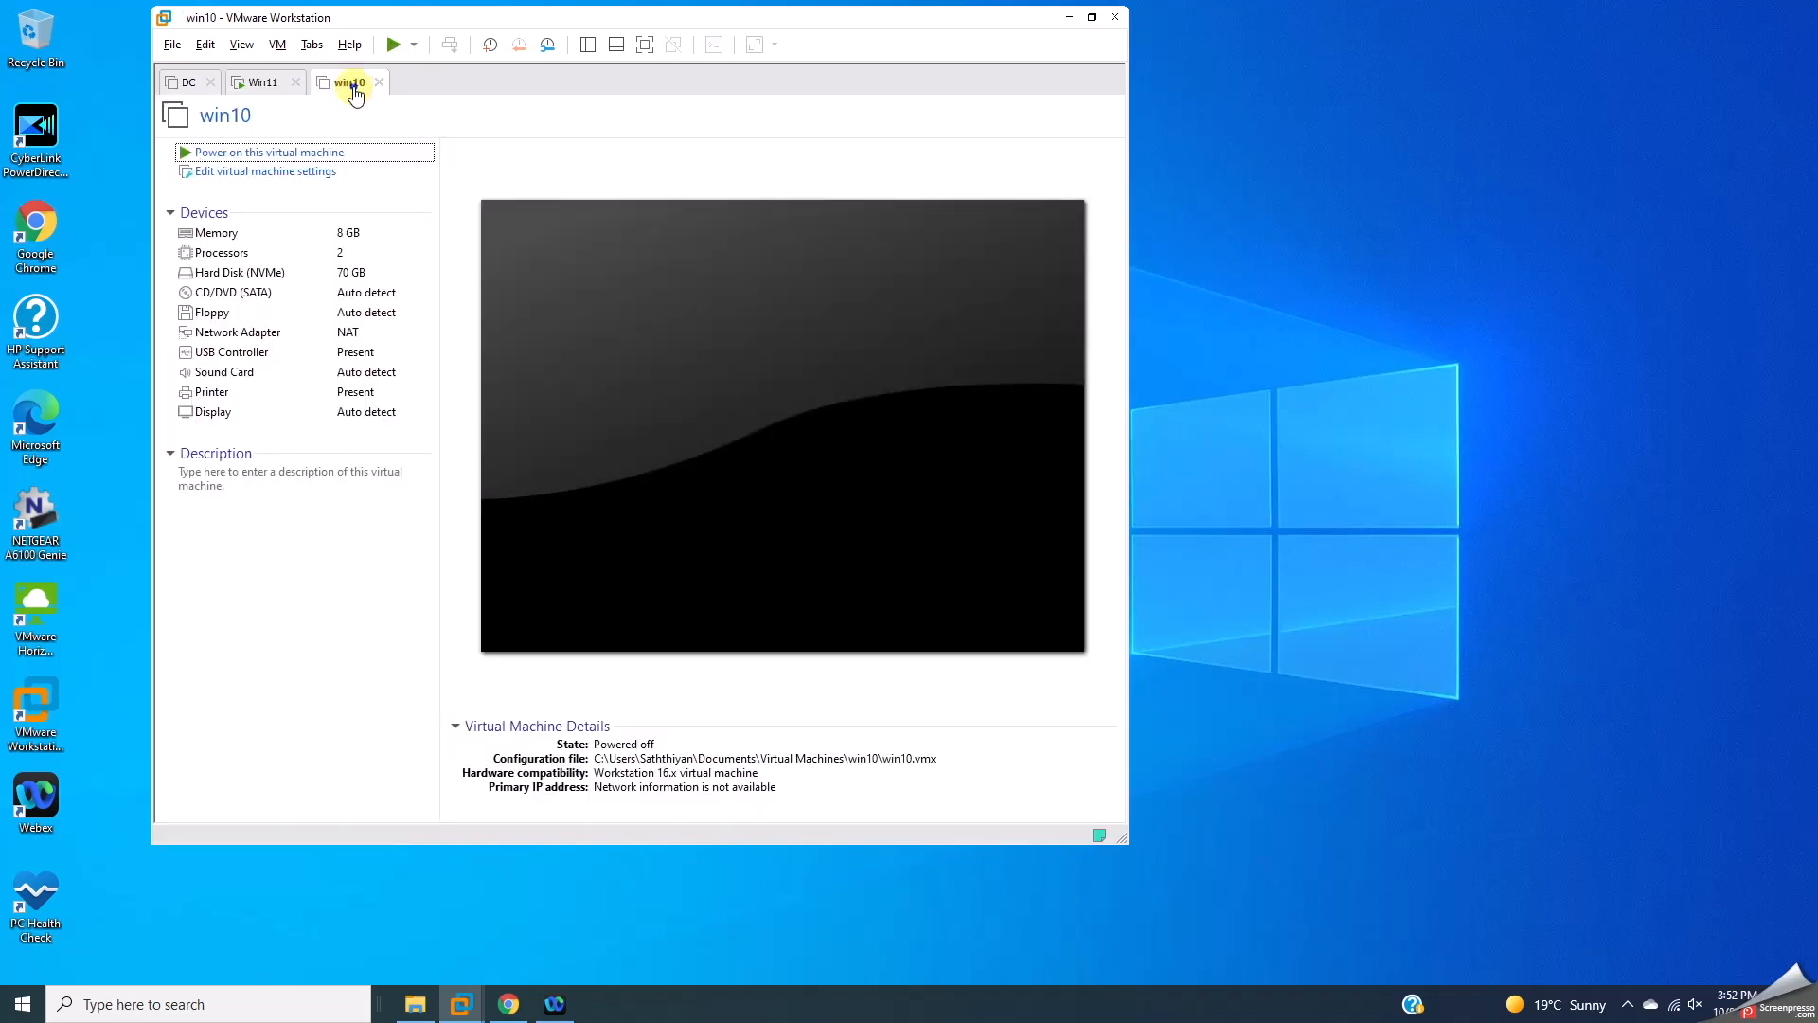
# Step: Encrypt the win10 VM under Options > Access Control with a confirmed password
pyautogui.rightClick(352, 85)
pyautogui.click(402, 343)
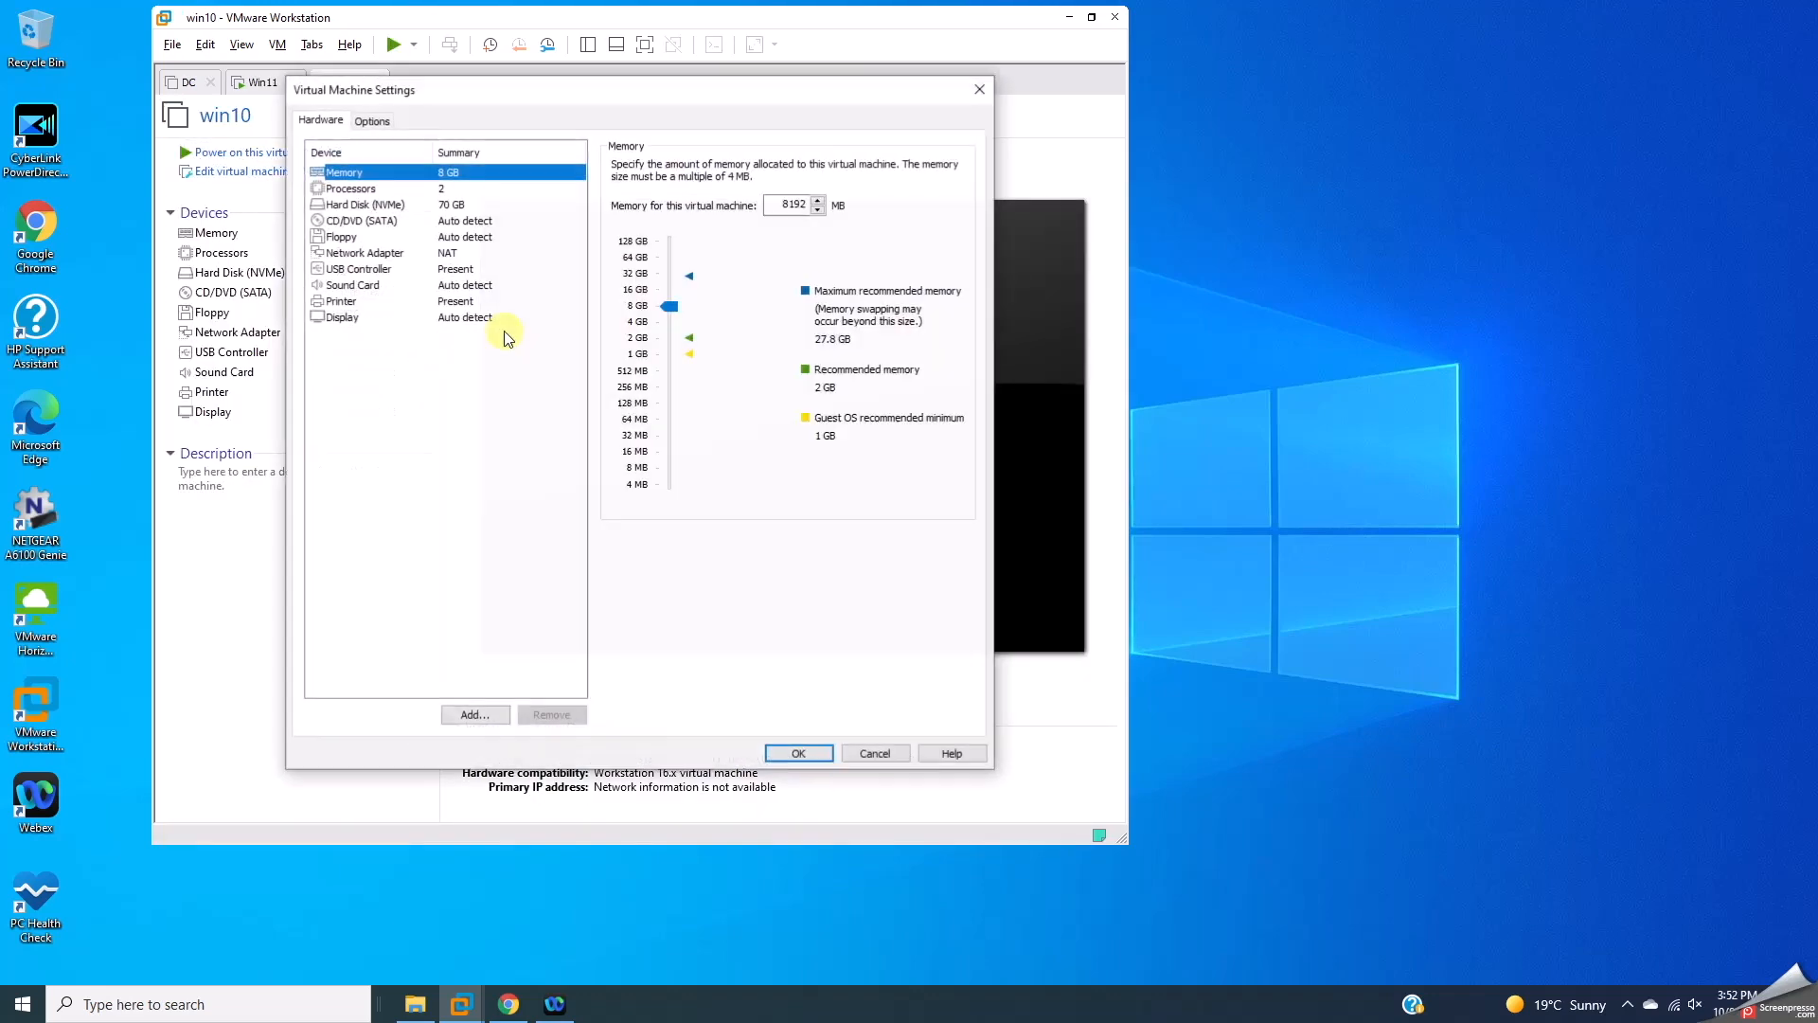
pyautogui.click(371, 120)
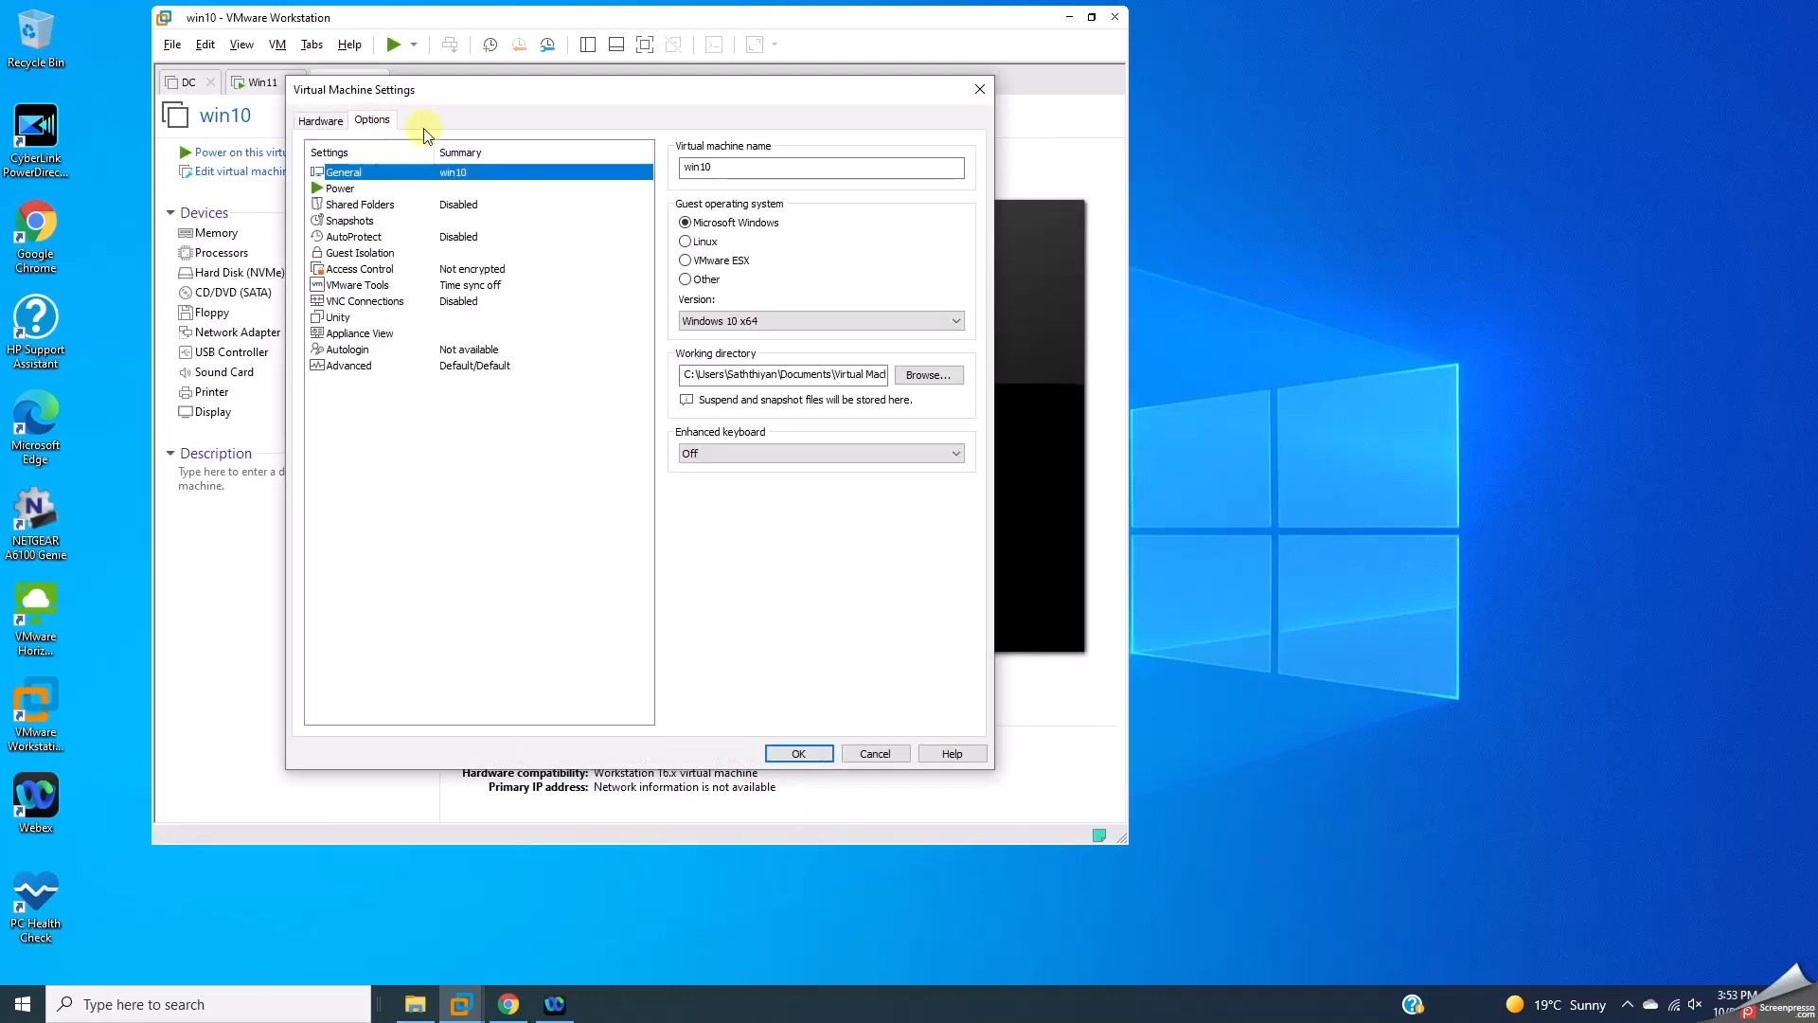
pyautogui.click(354, 269)
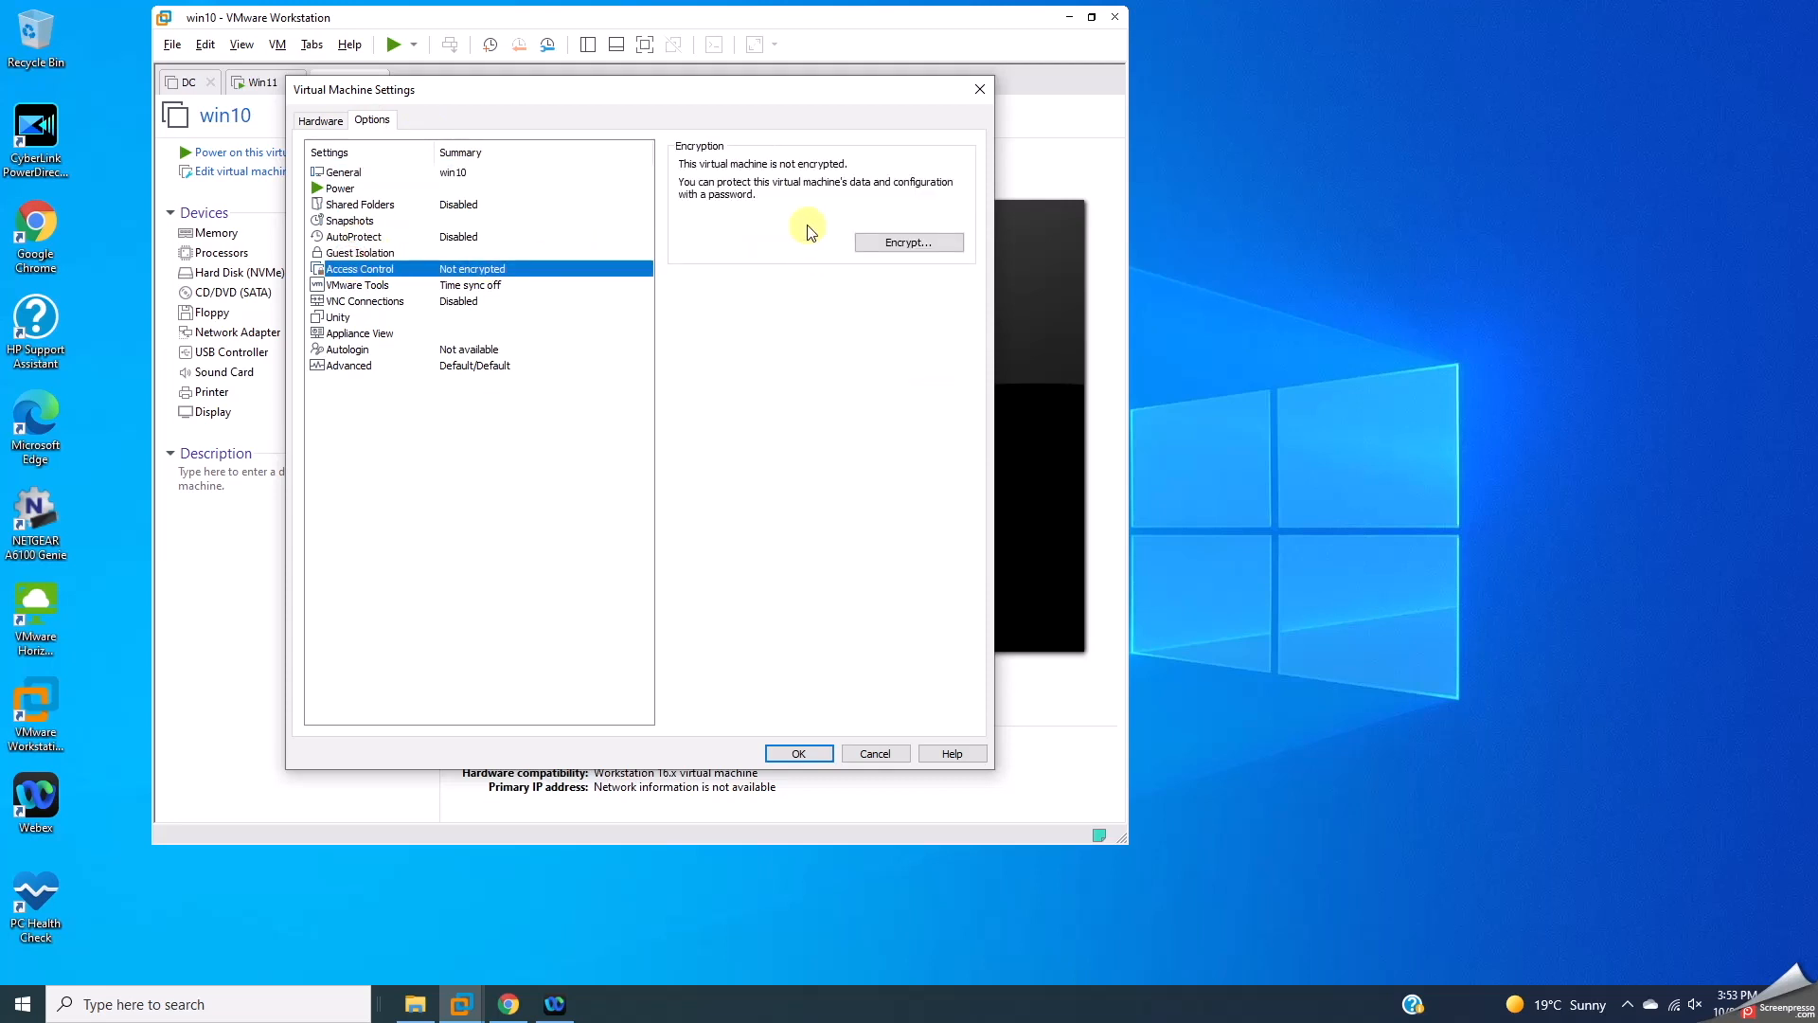
pyautogui.click(892, 244)
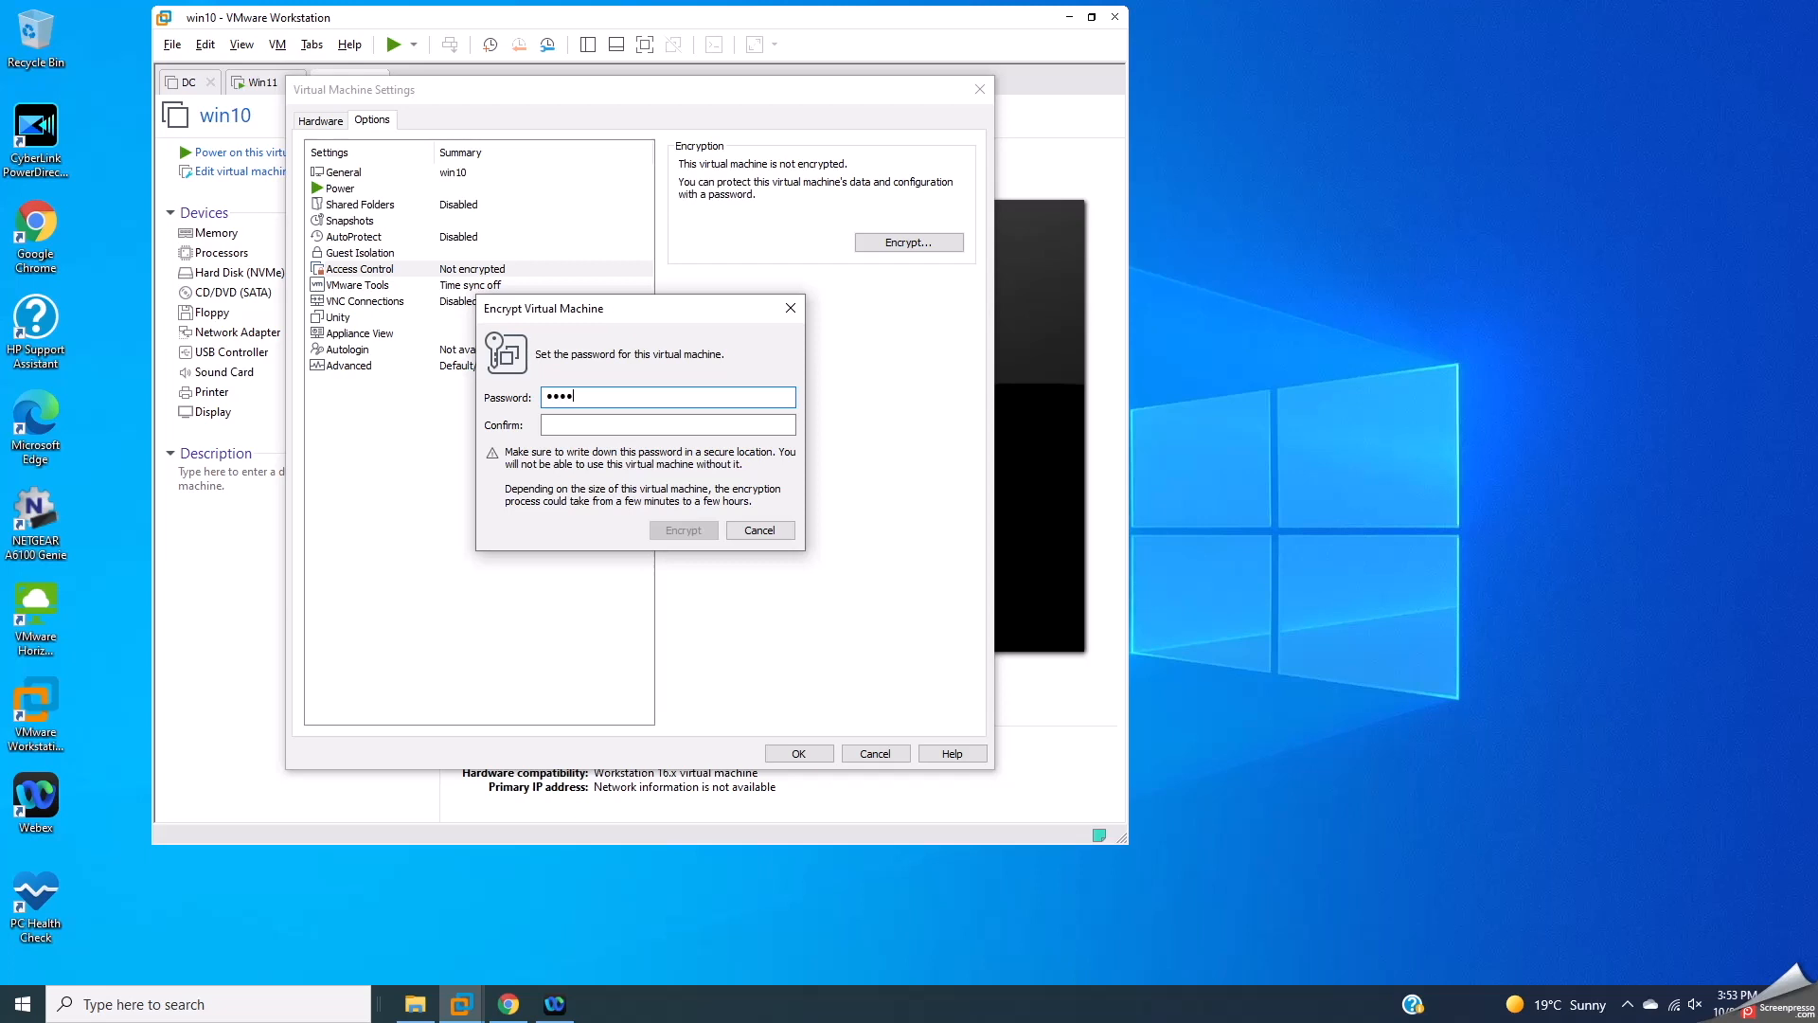
pyautogui.write('••••')
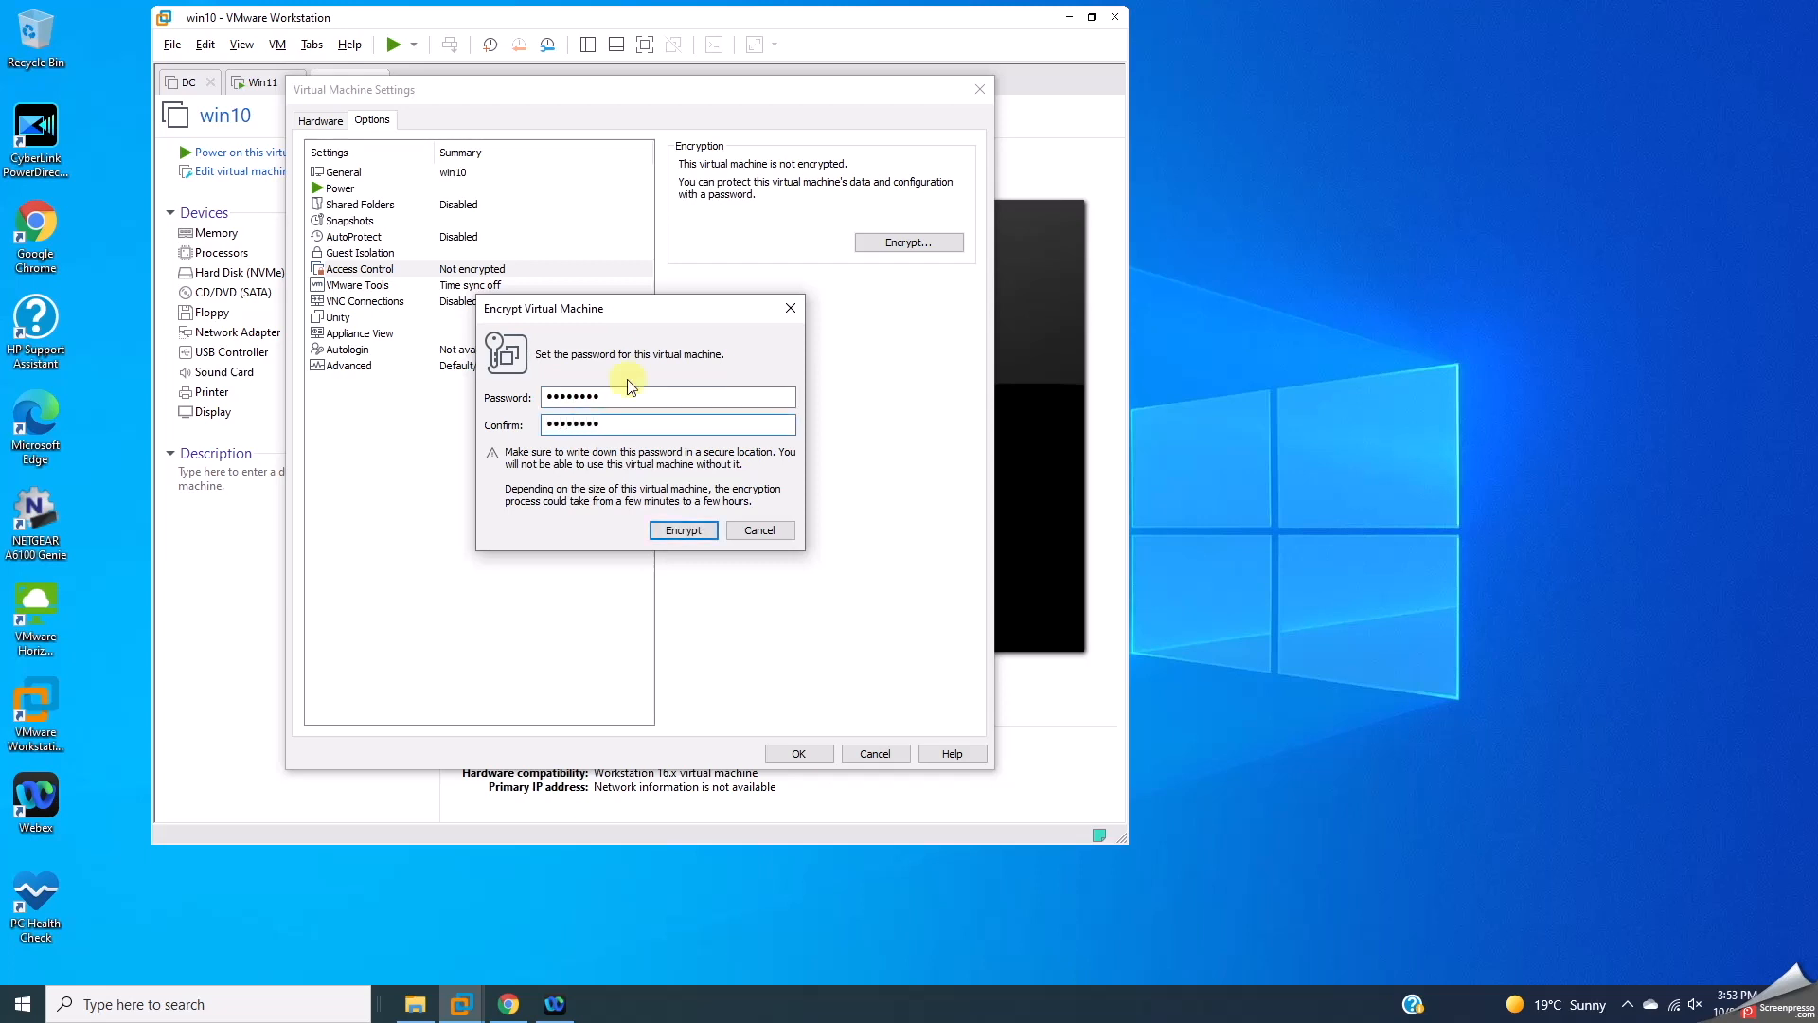
pyautogui.click(679, 529)
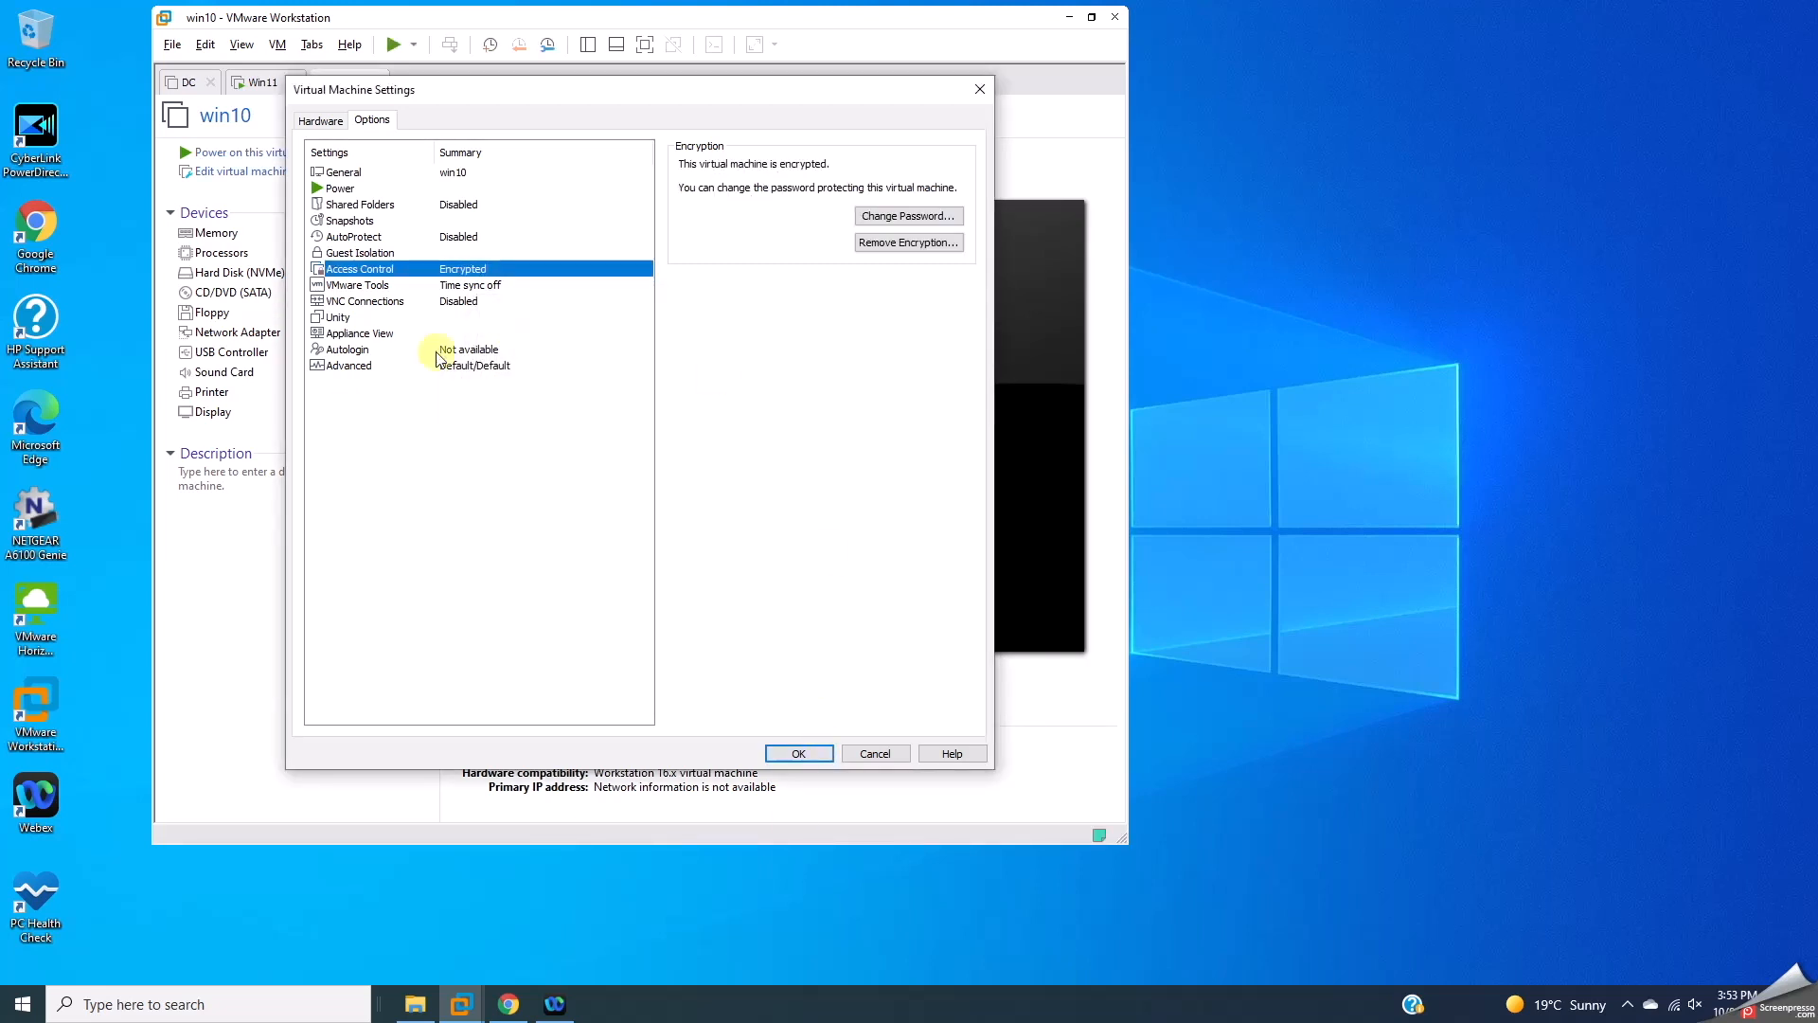
pyautogui.click(323, 126)
# Step: Add a Trusted Platform Module to the win10 VM's hardware
pyautogui.click(474, 712)
pyautogui.click(517, 504)
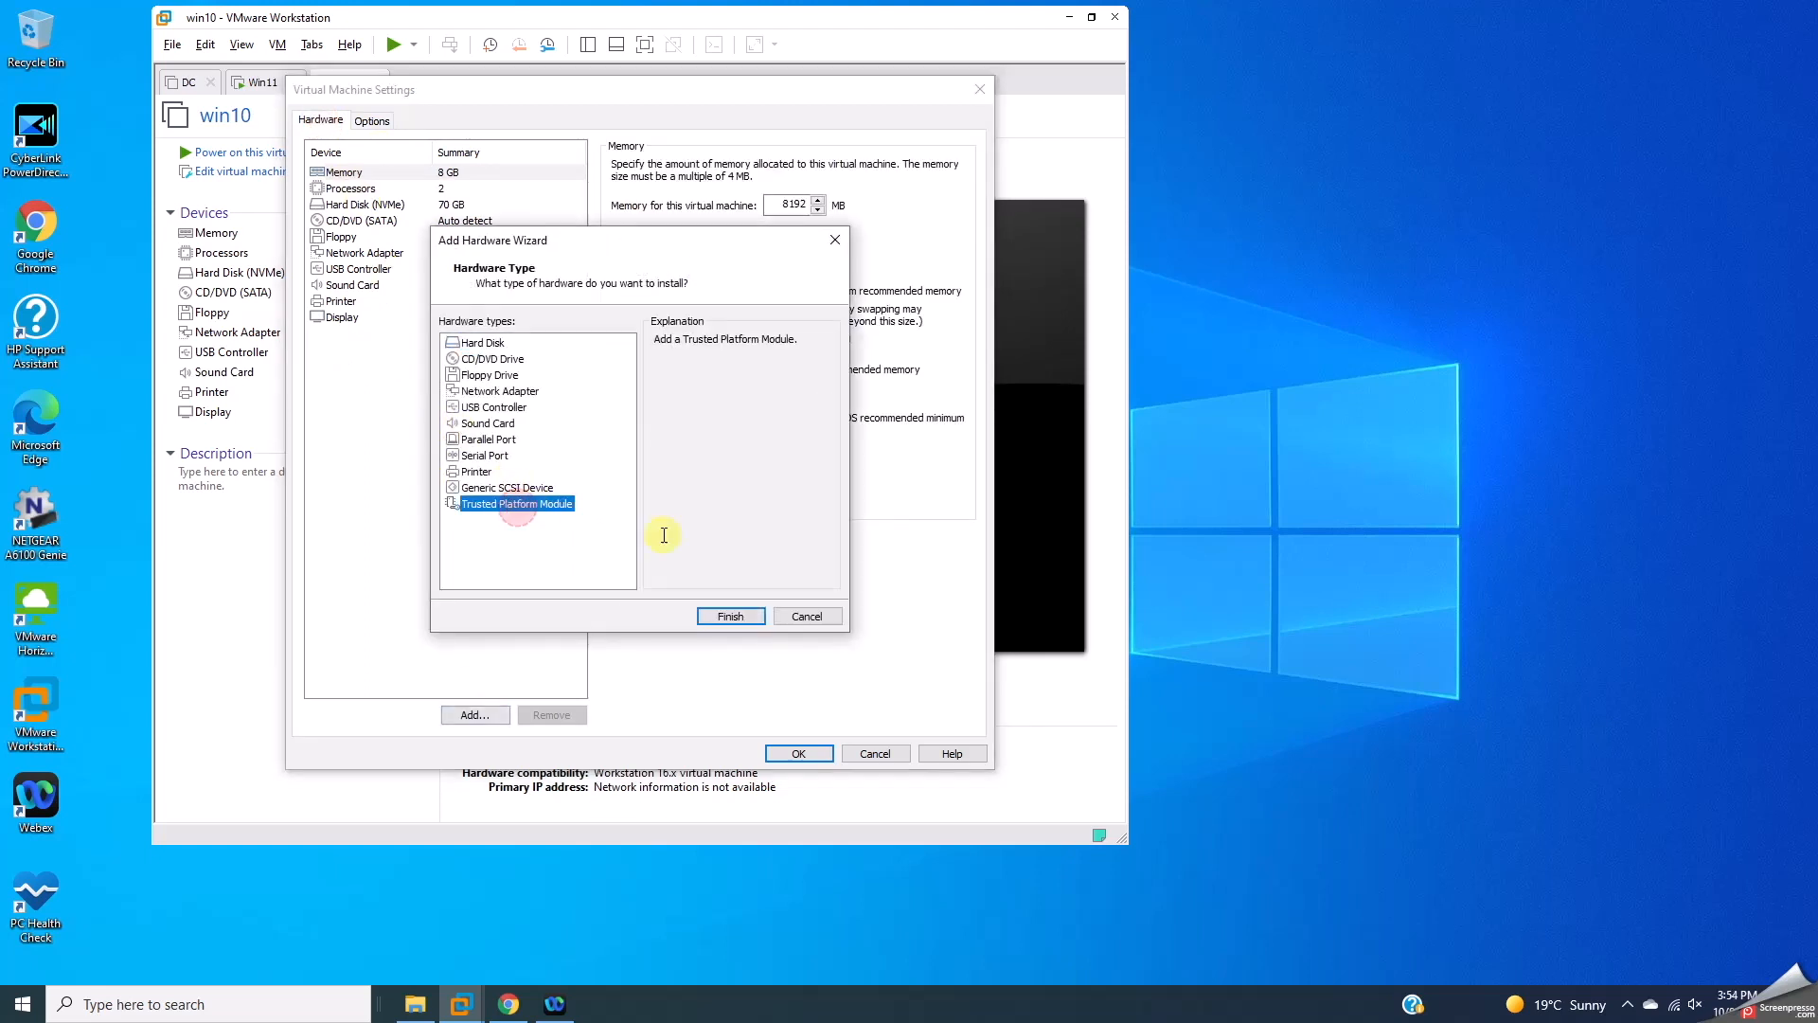
pyautogui.click(730, 617)
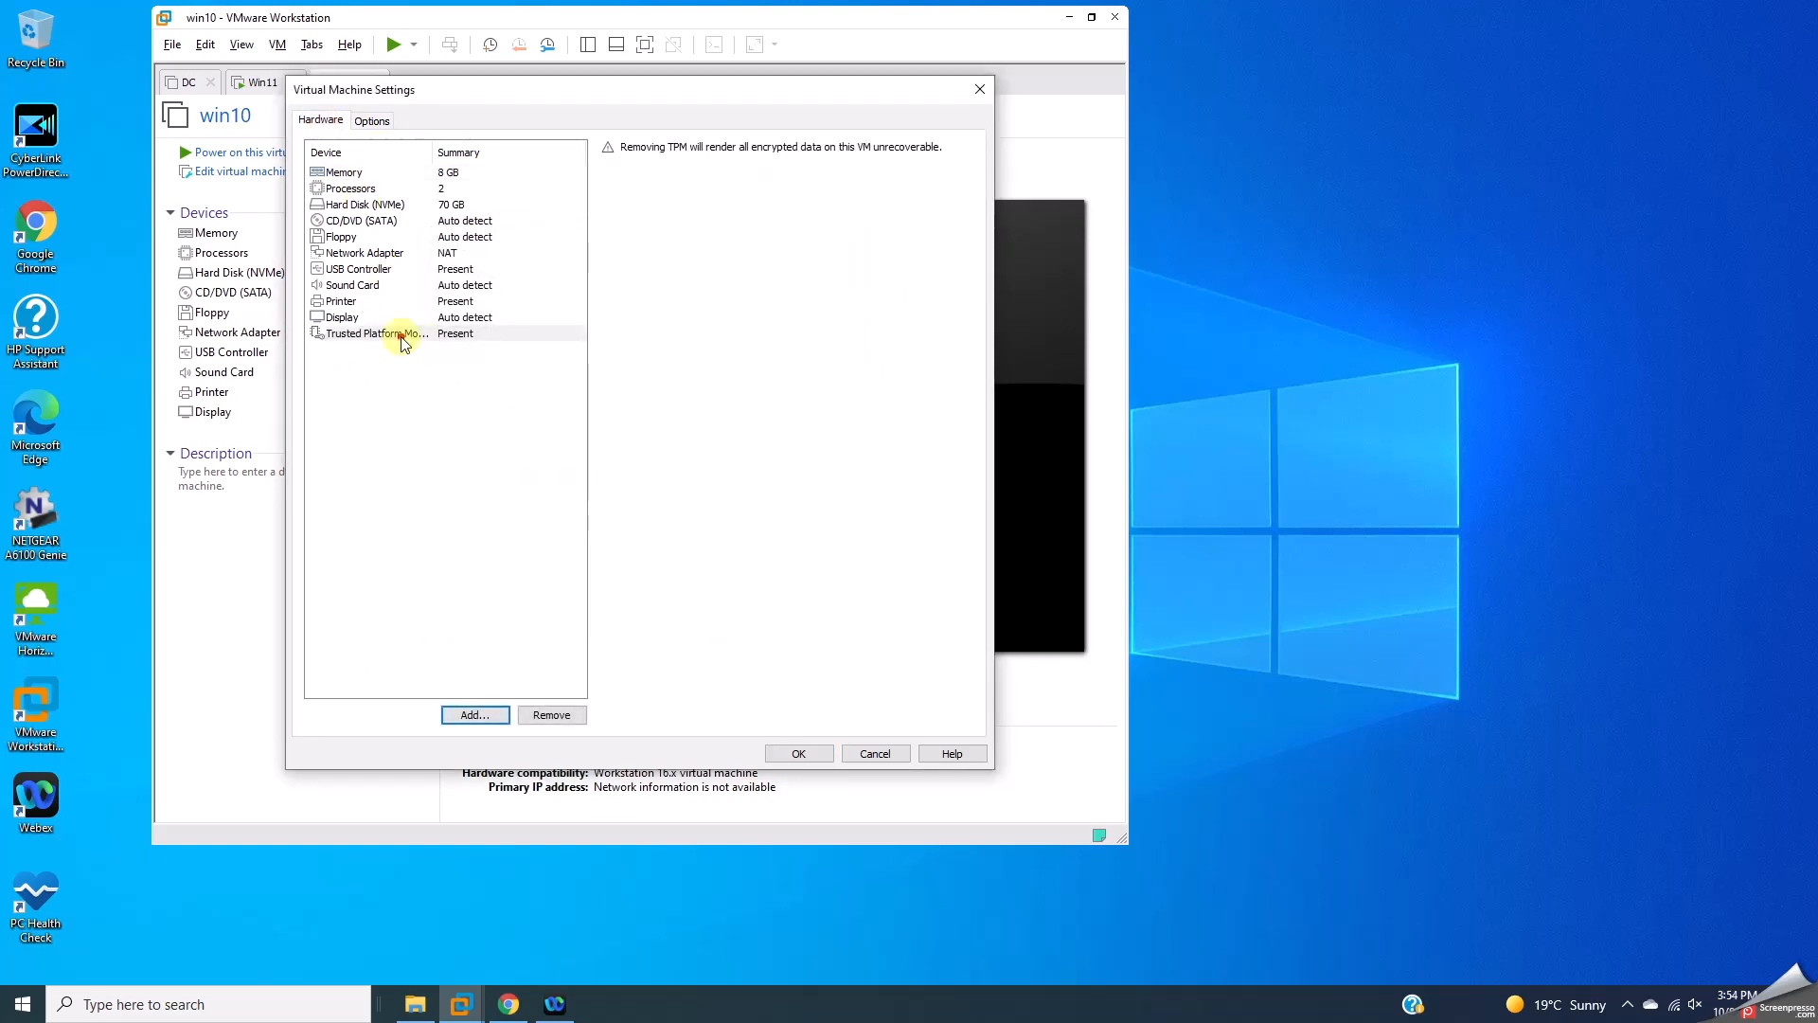
# Step: Enable secure boot in win10's Advanced options and save the settings
pyautogui.click(370, 121)
pyautogui.click(363, 365)
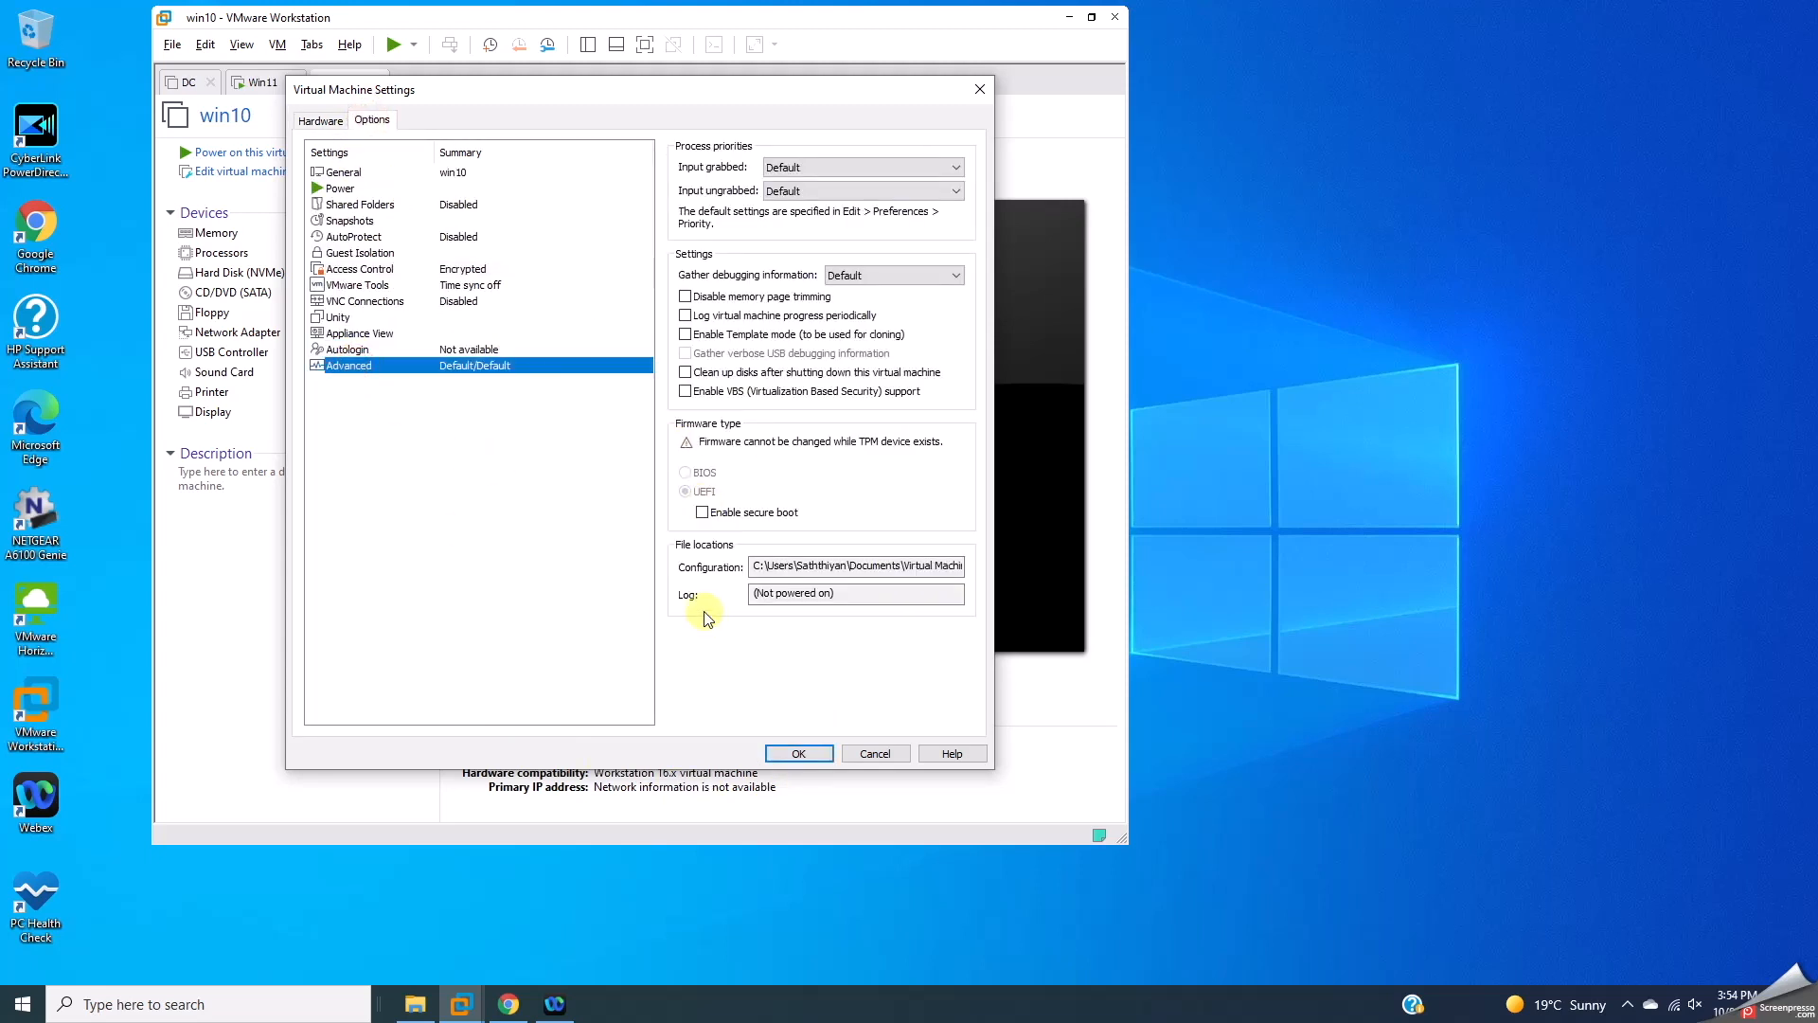
pyautogui.click(704, 517)
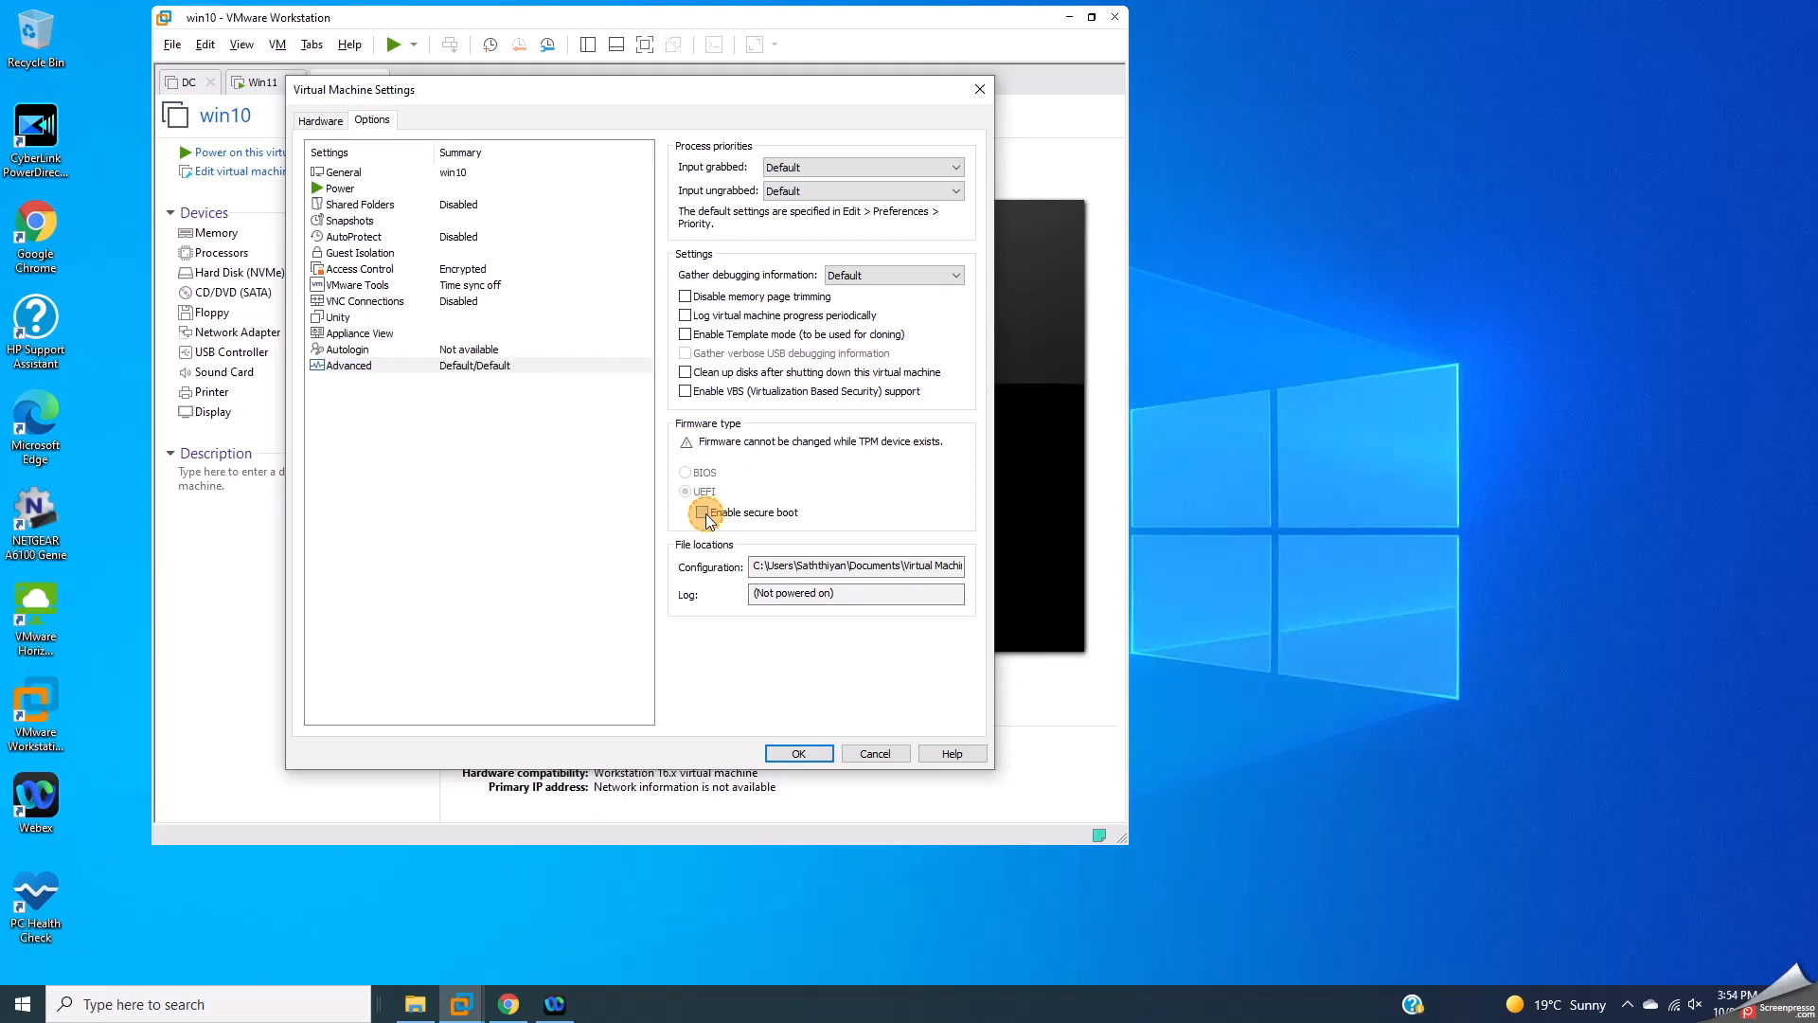
pyautogui.click(816, 750)
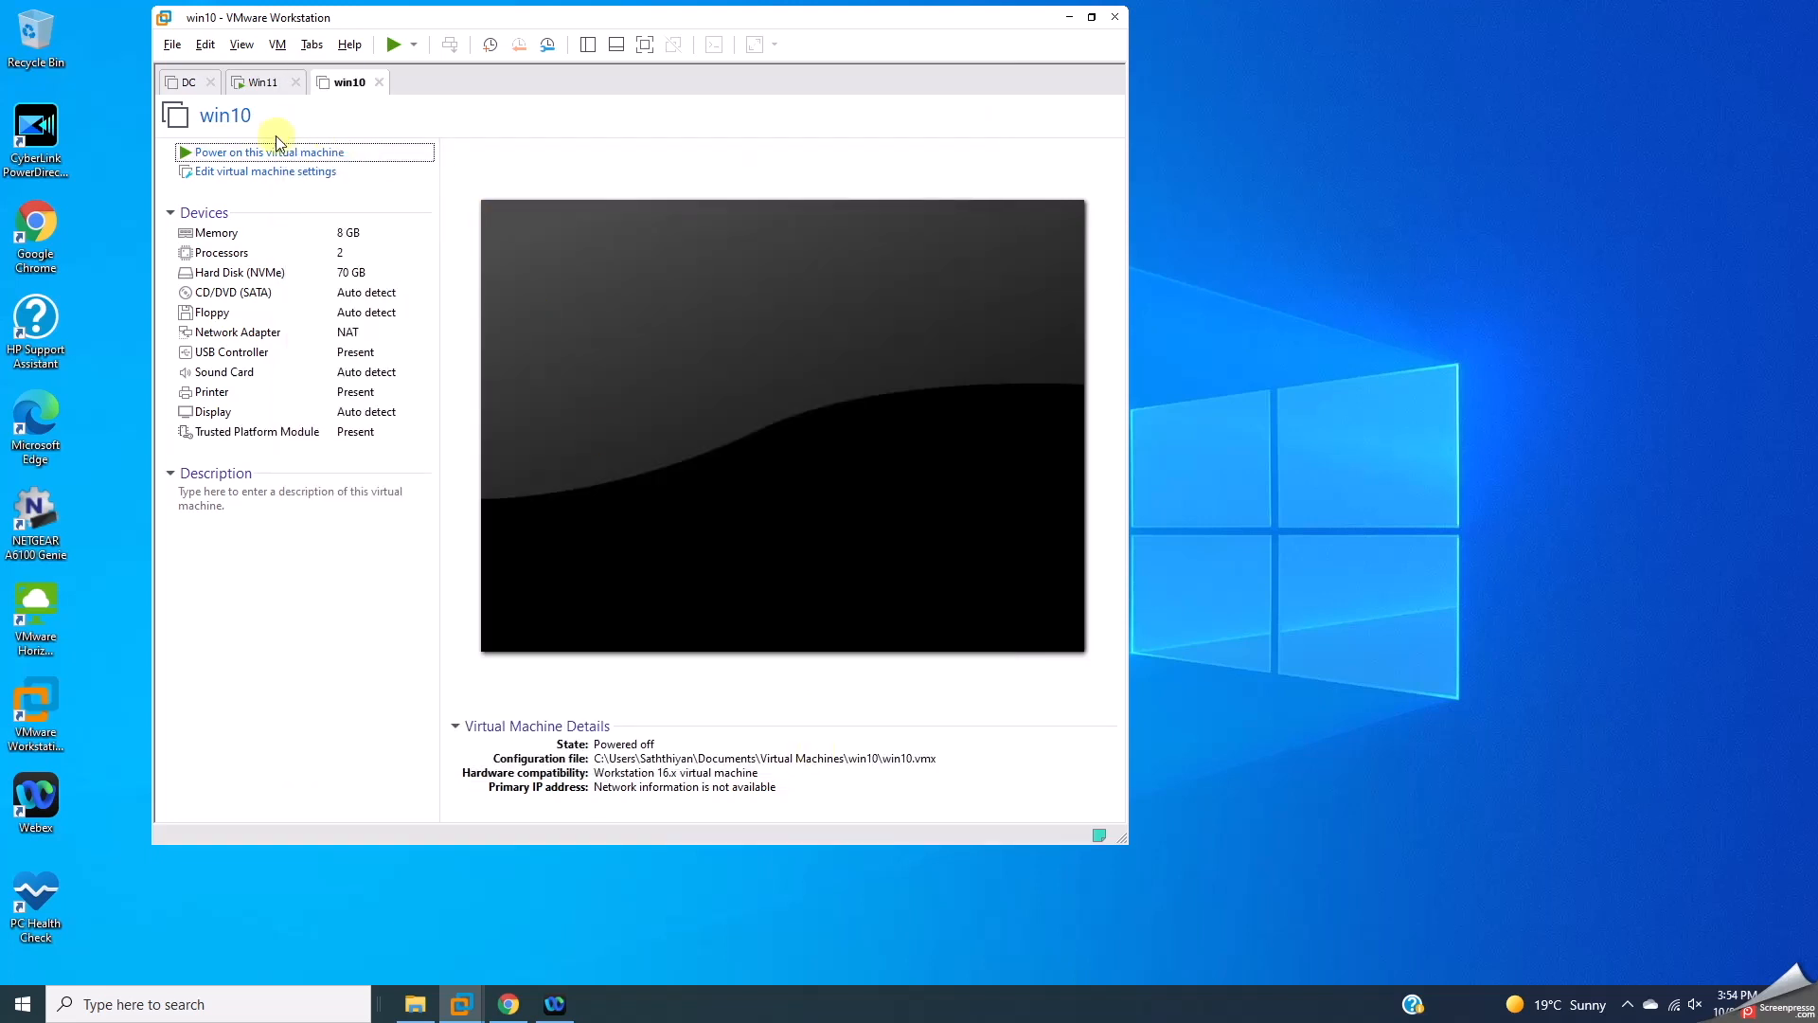
# Step: Power on win10, answering Yes to keep reconnecting the unavailable drive
pyautogui.click(274, 154)
pyautogui.click(255, 83)
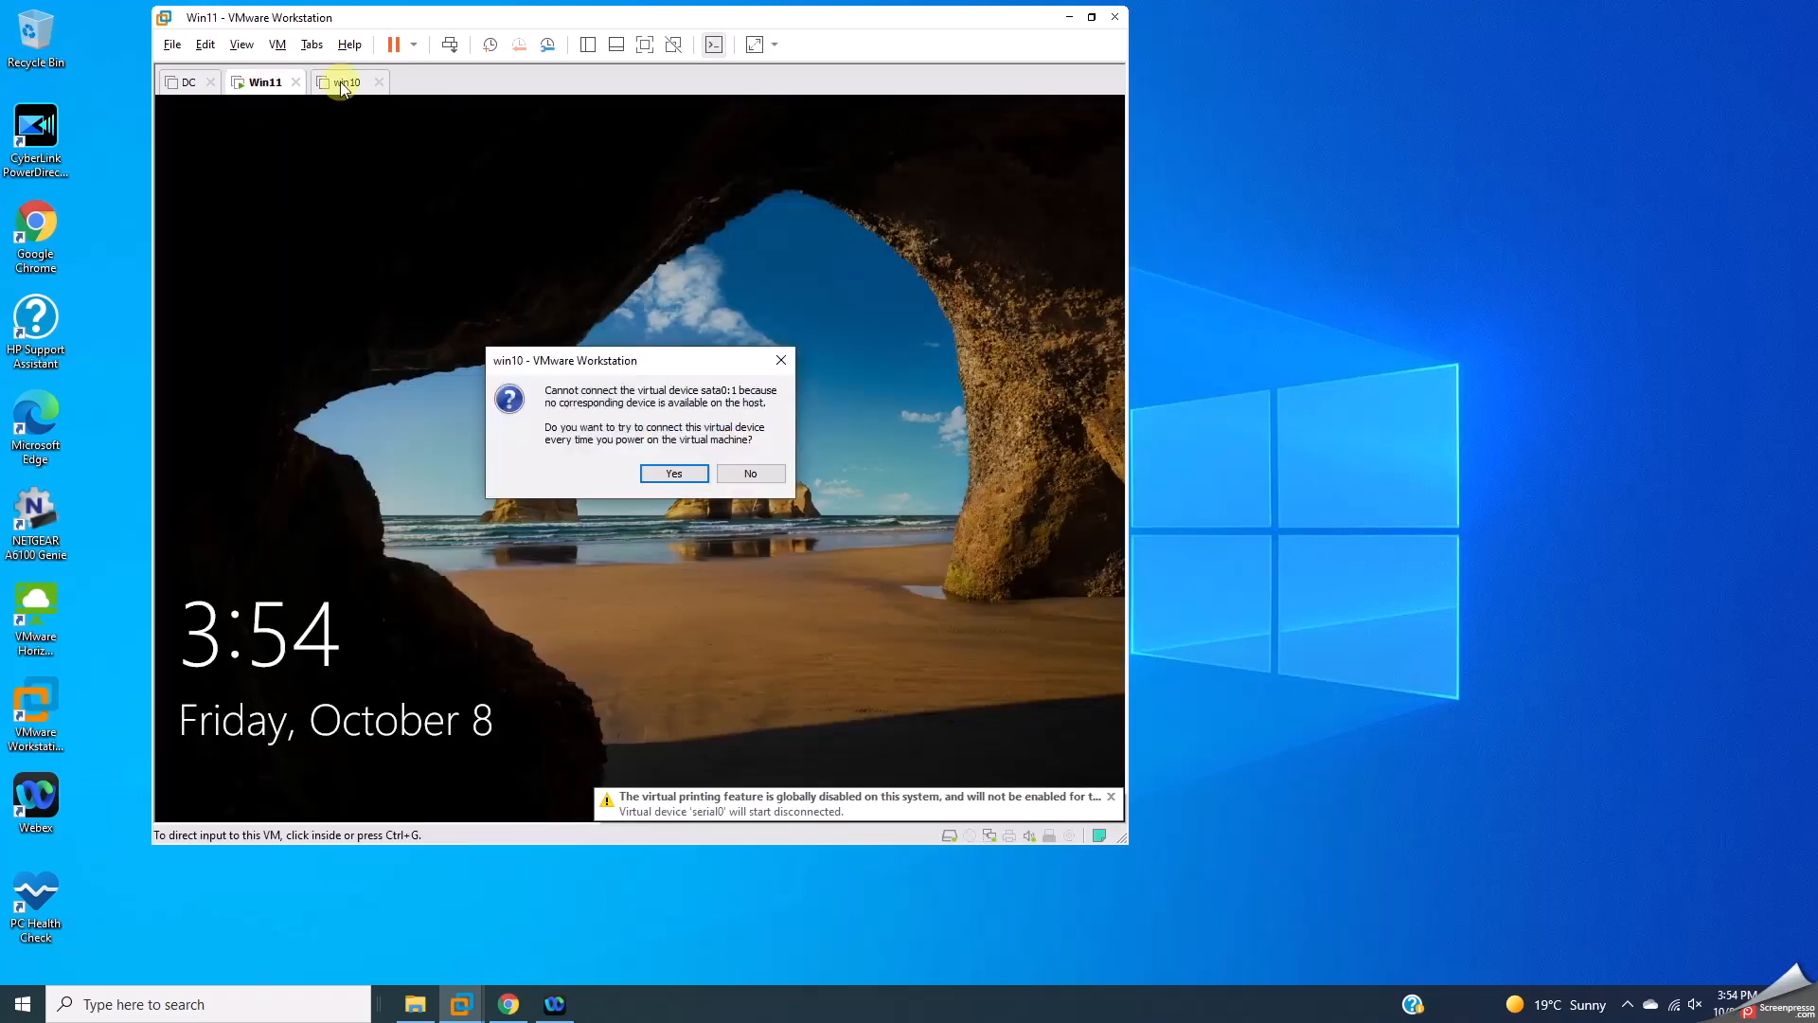
pyautogui.click(669, 473)
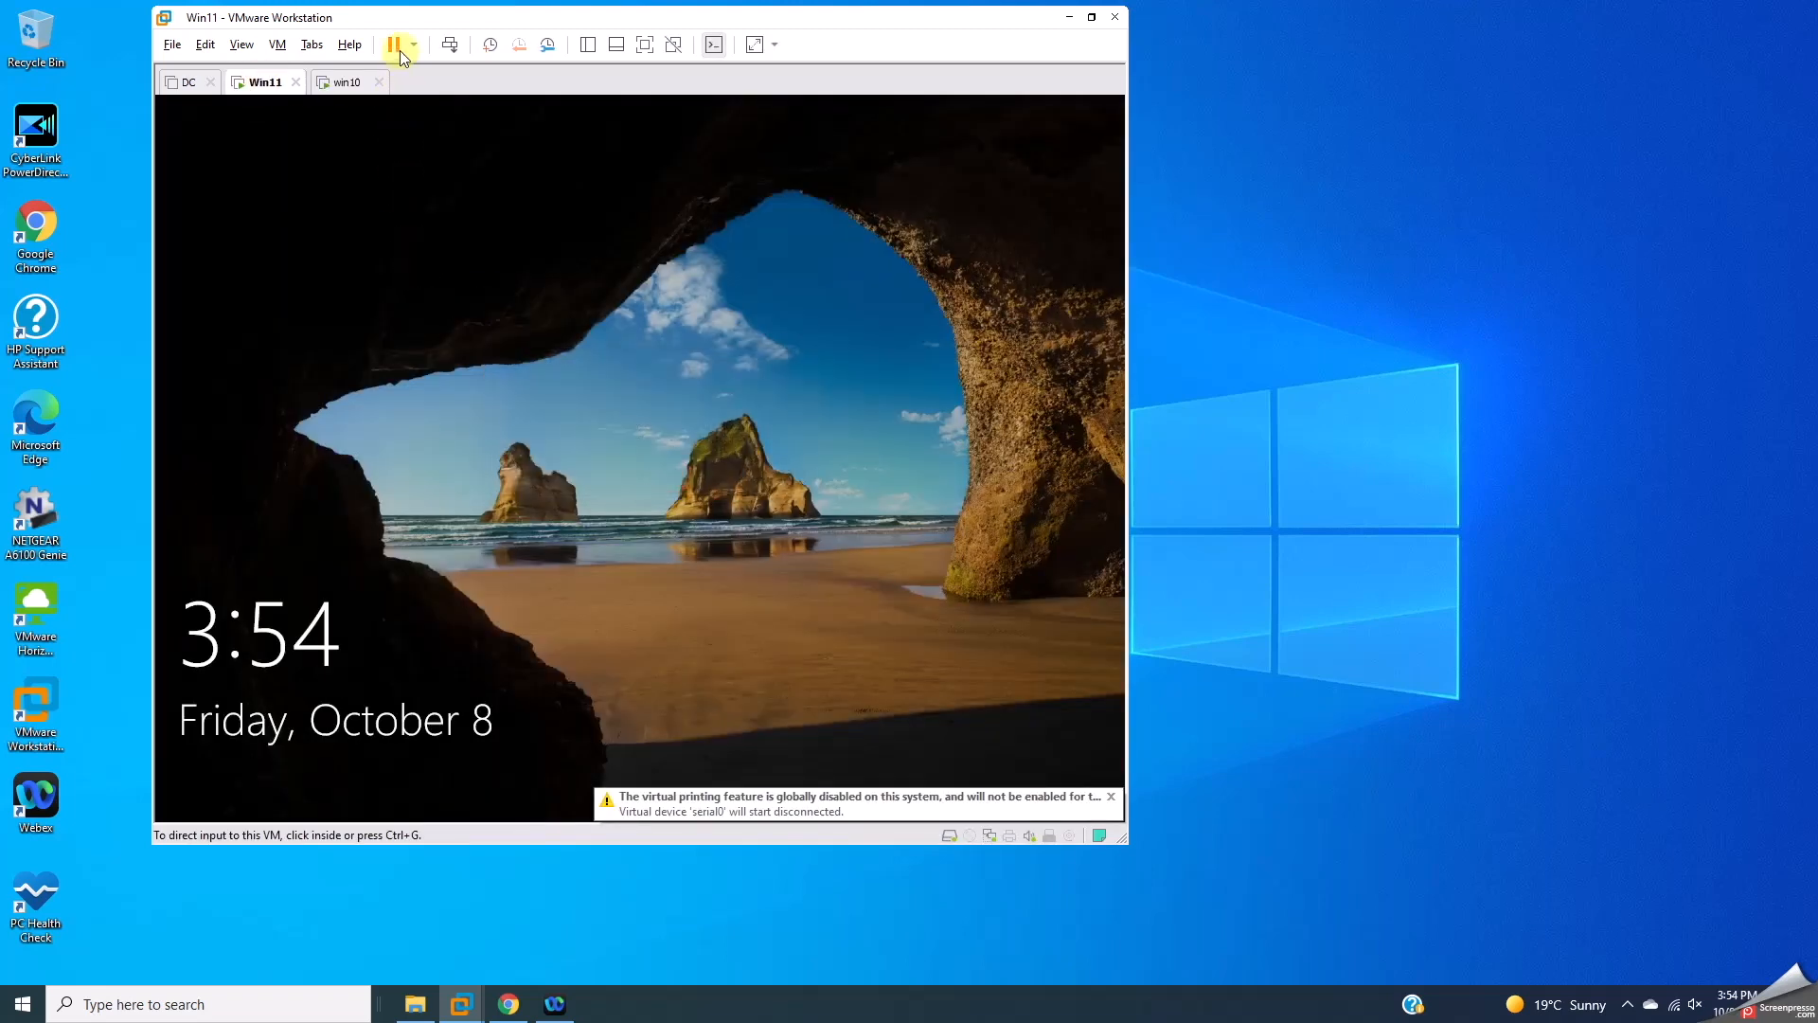
# Step: Sign in to Win11 past the lock screen with the account password
pyautogui.click(451, 42)
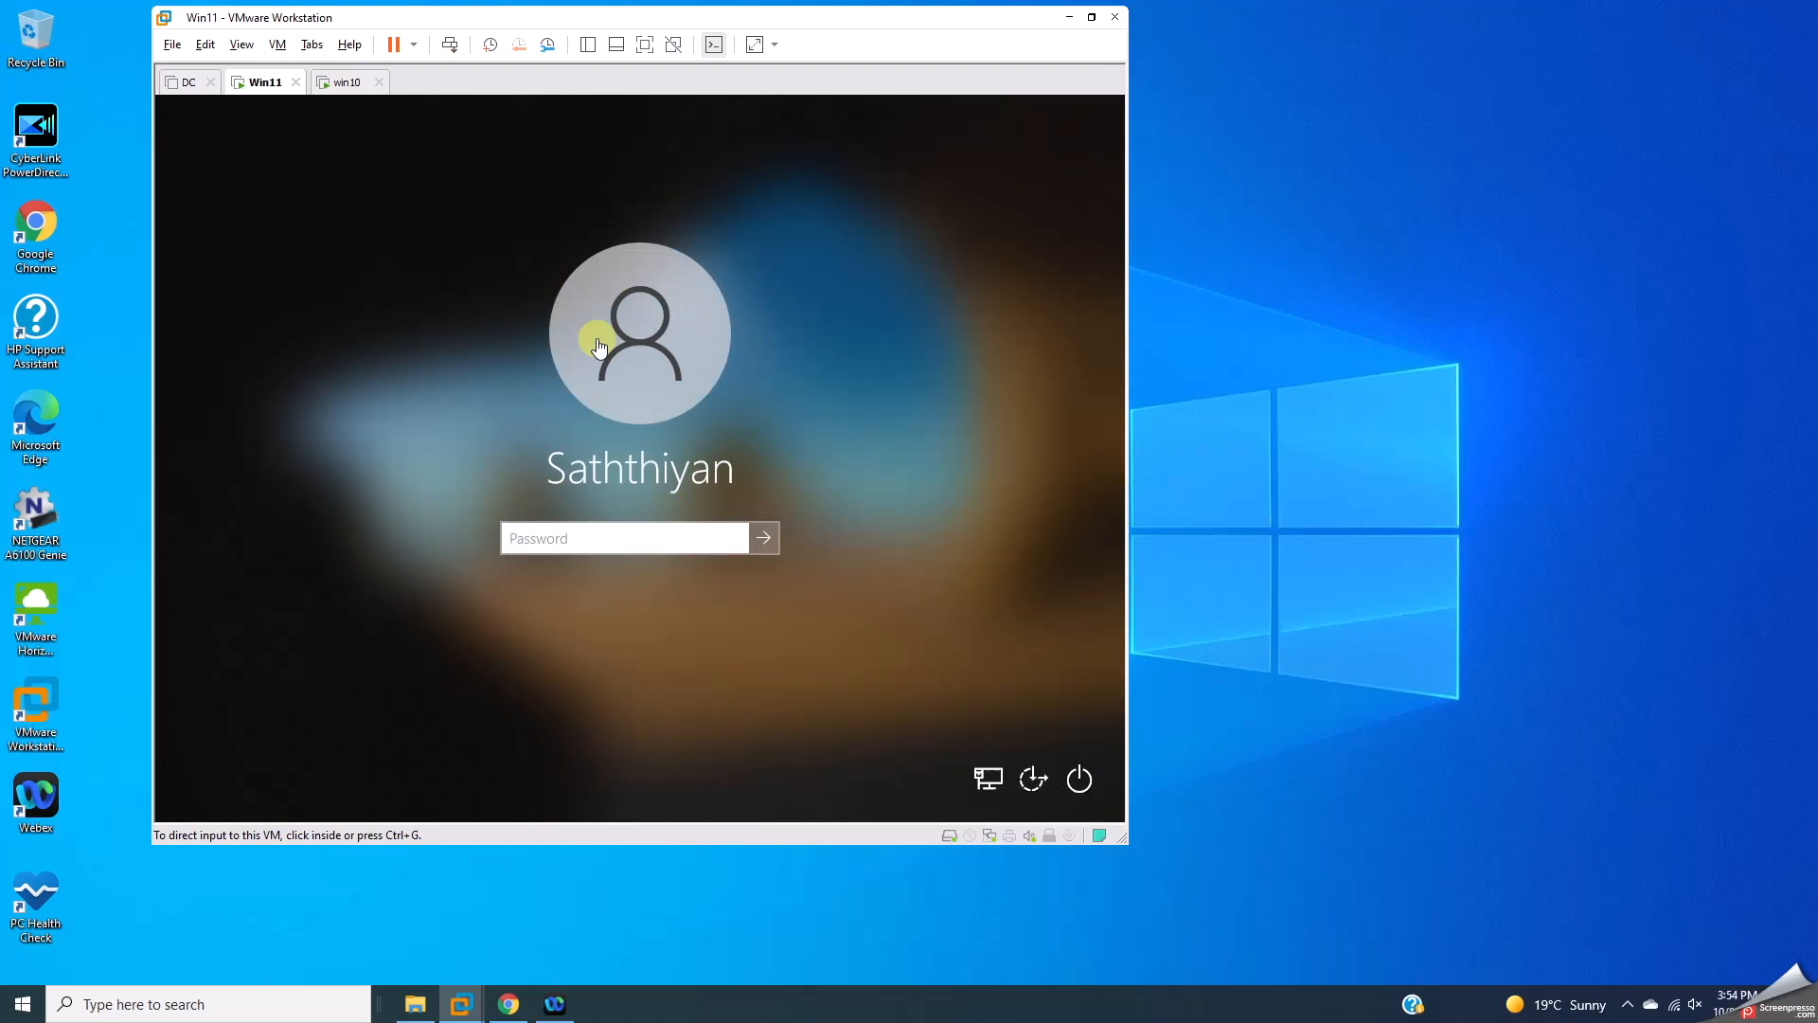
pyautogui.click(531, 532)
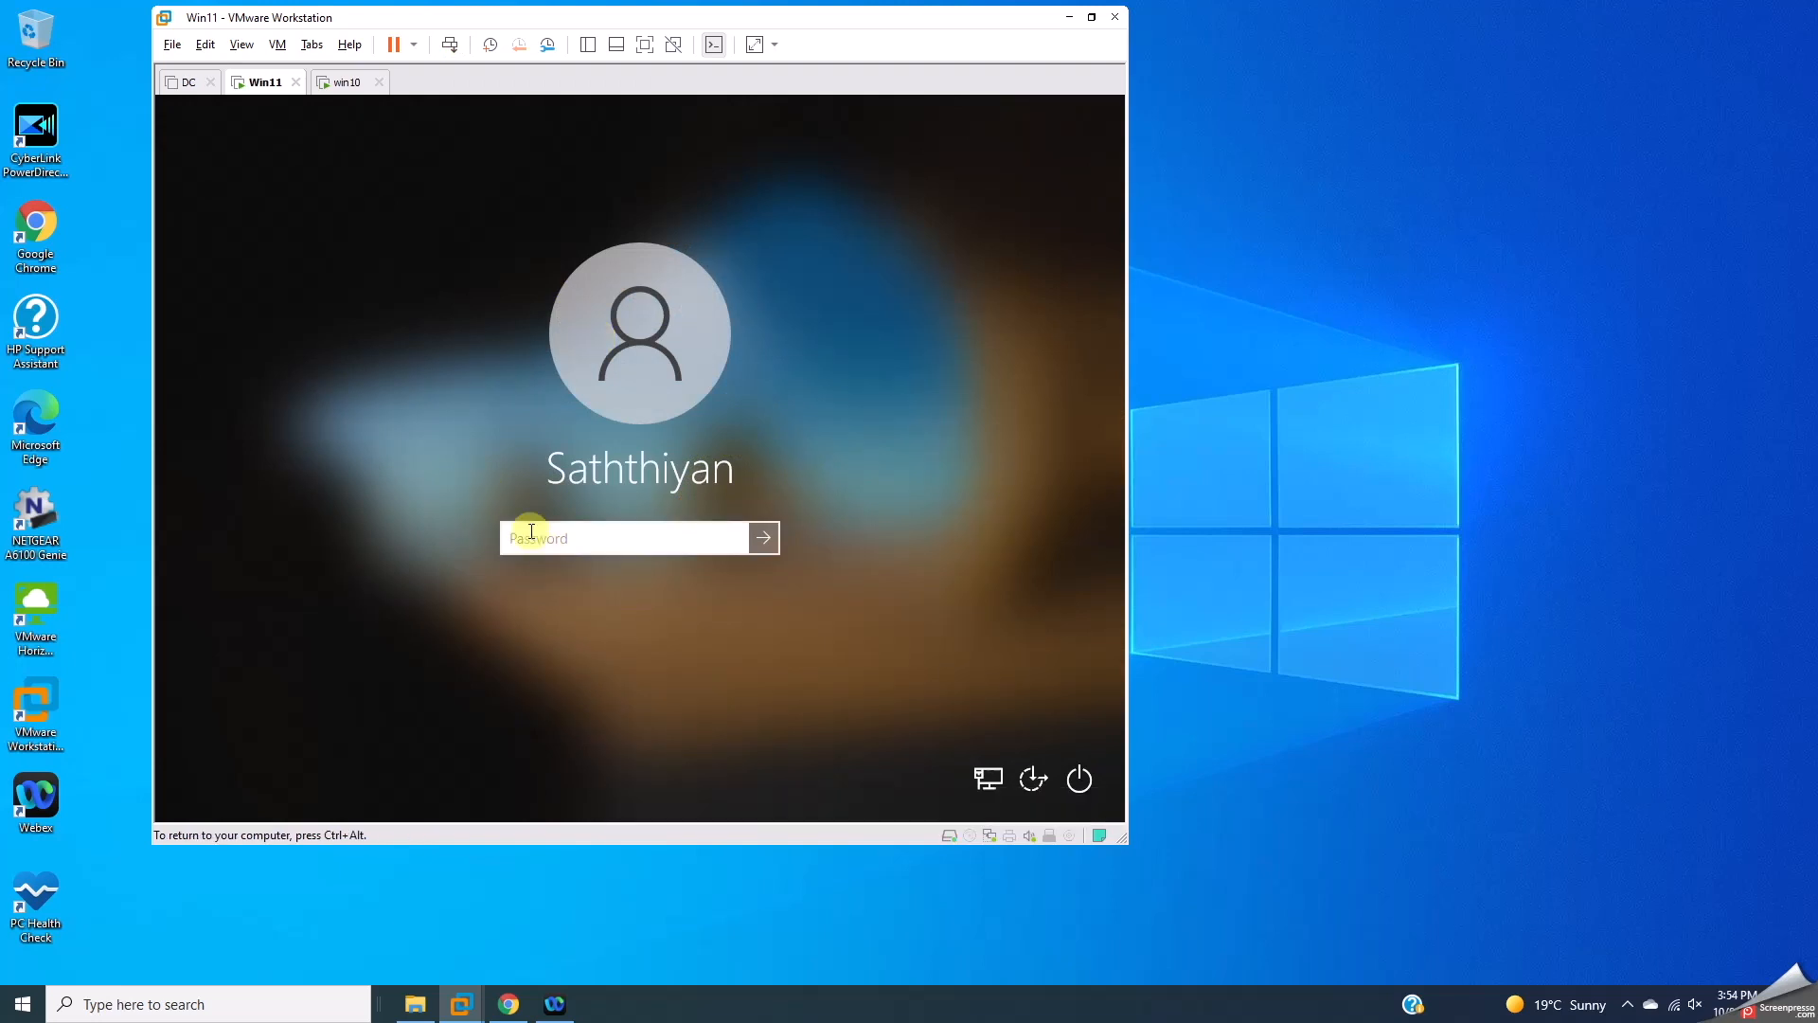
pyautogui.write('P')
pyautogui.press('Return')
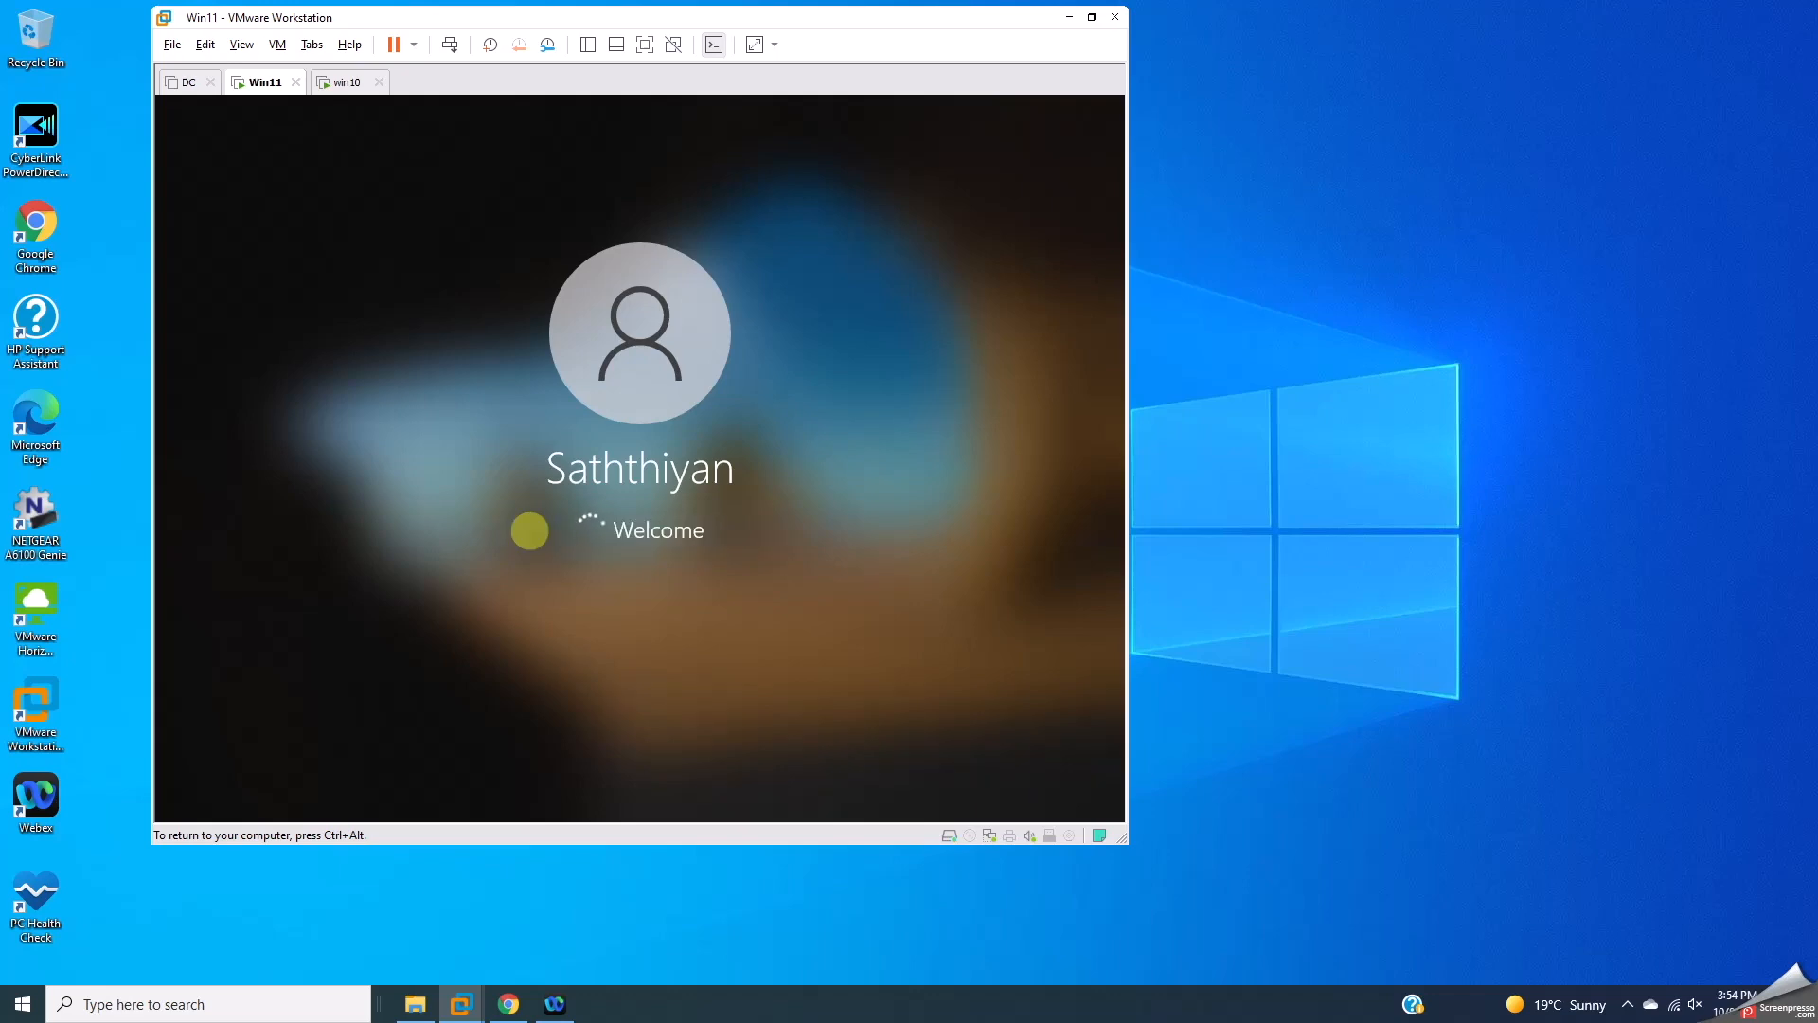
# Step: Sign in to win10 with its account password, then return to the Win11 VM
pyautogui.click(347, 83)
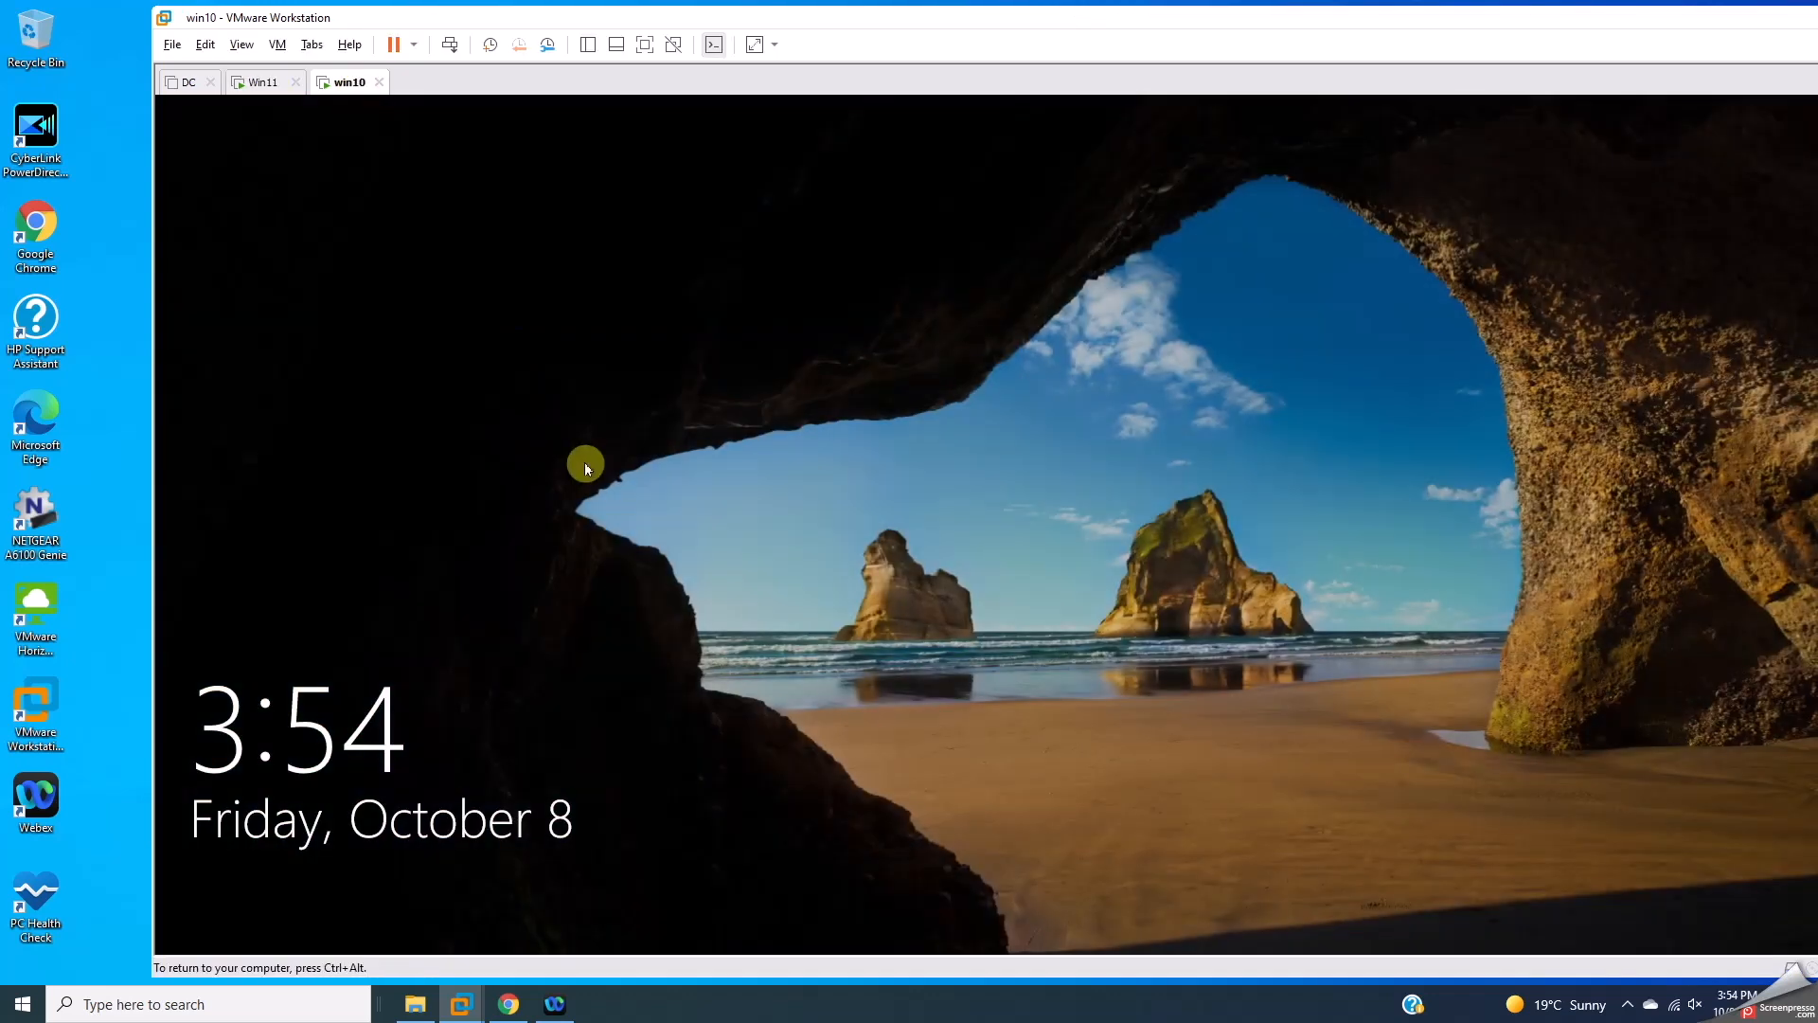
pyautogui.moveTo(786, 26); pyautogui.dragTo(650, 24)
pyautogui.click(816, 358)
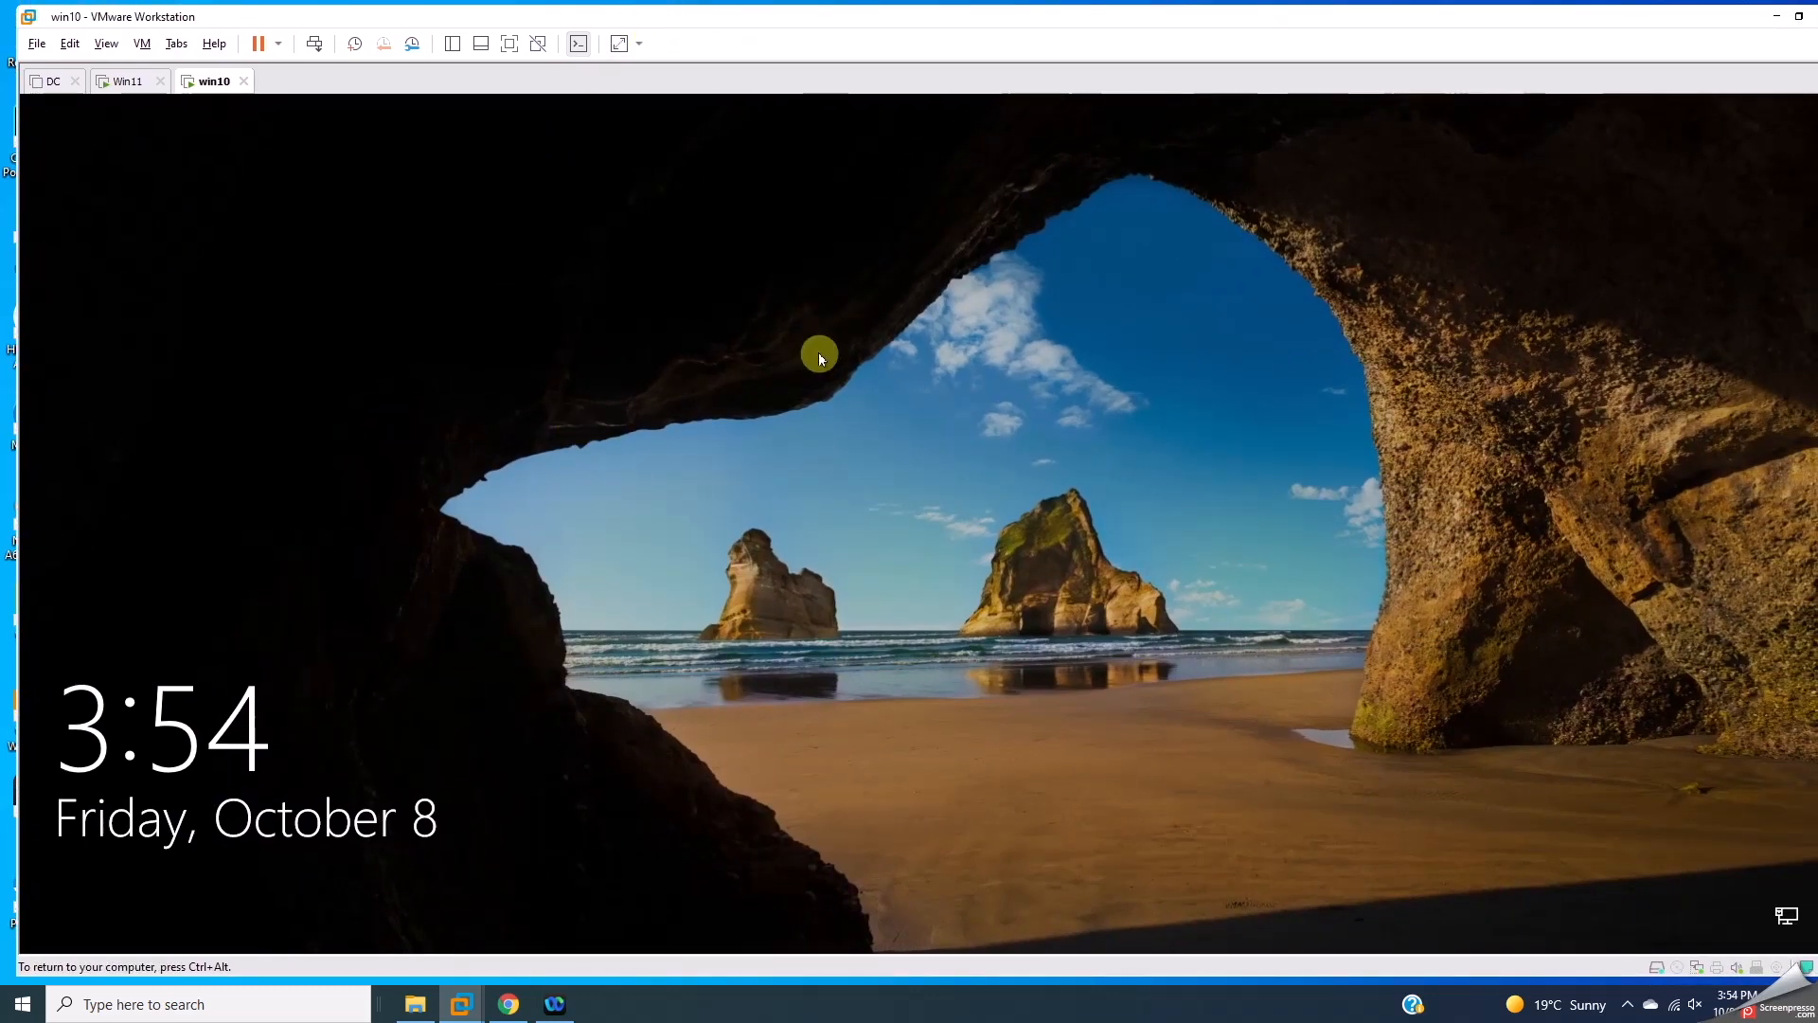
pyautogui.click(321, 45)
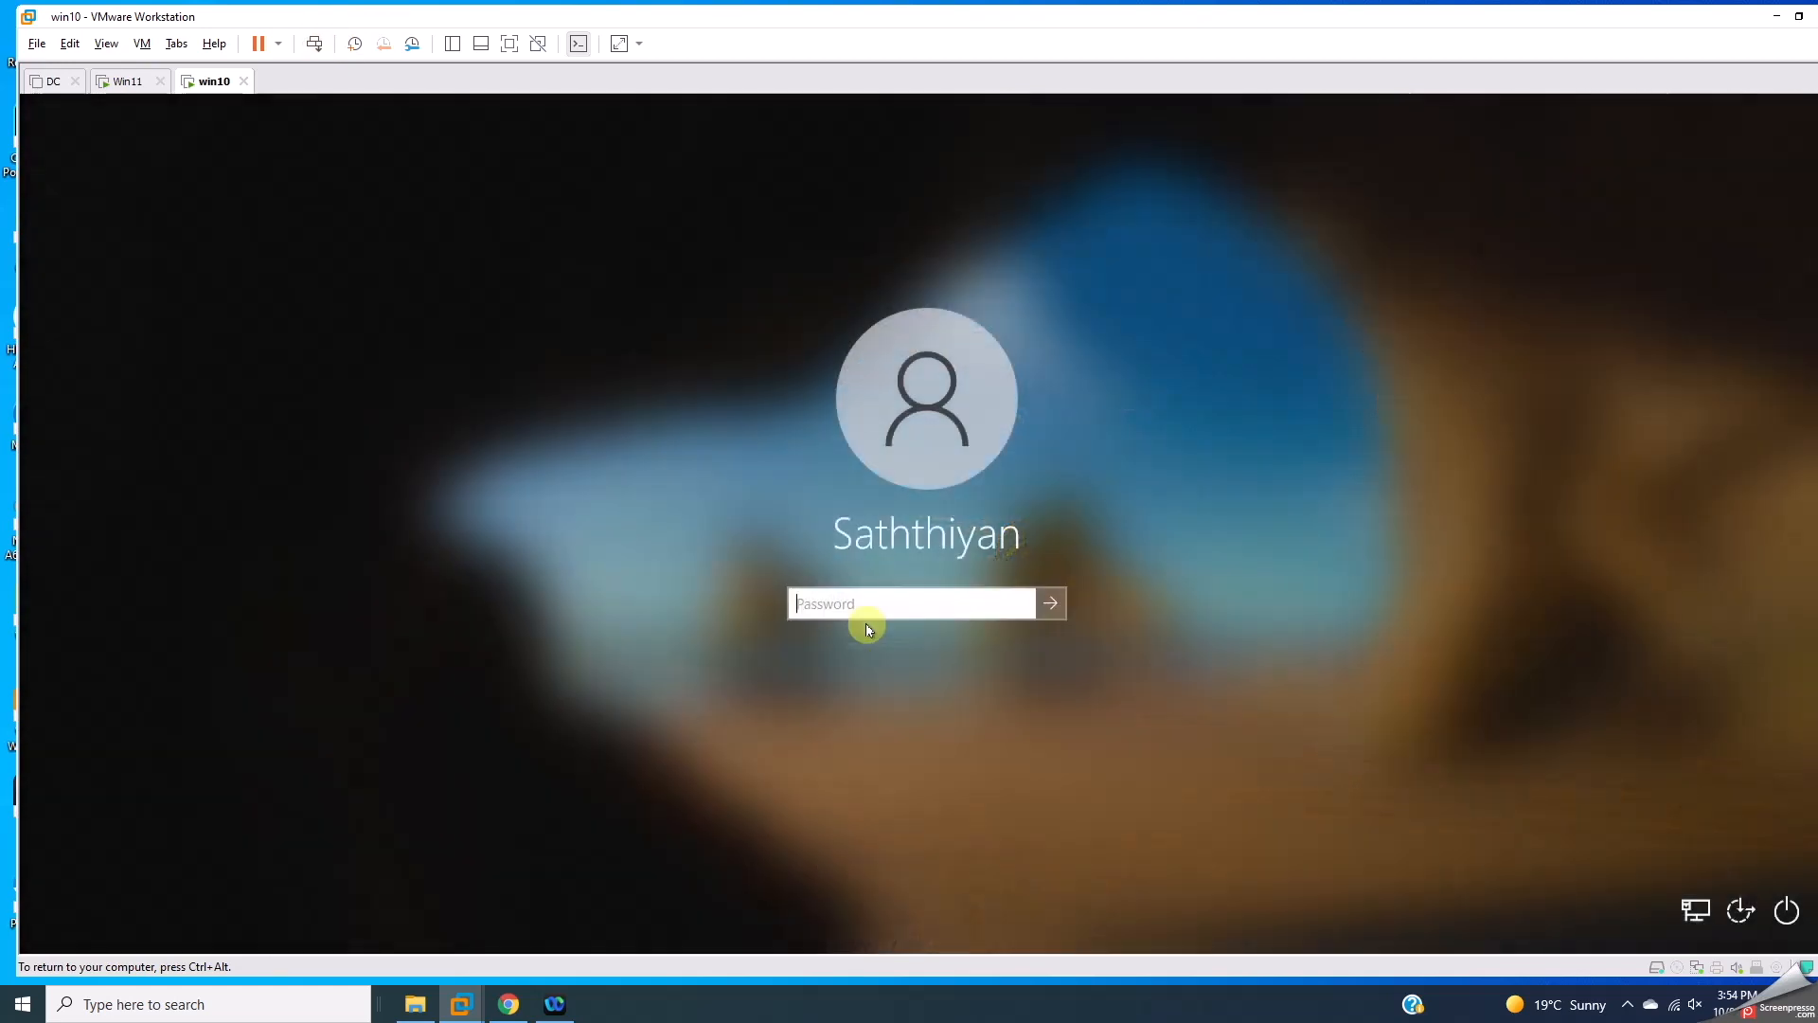
pyautogui.write('••••')
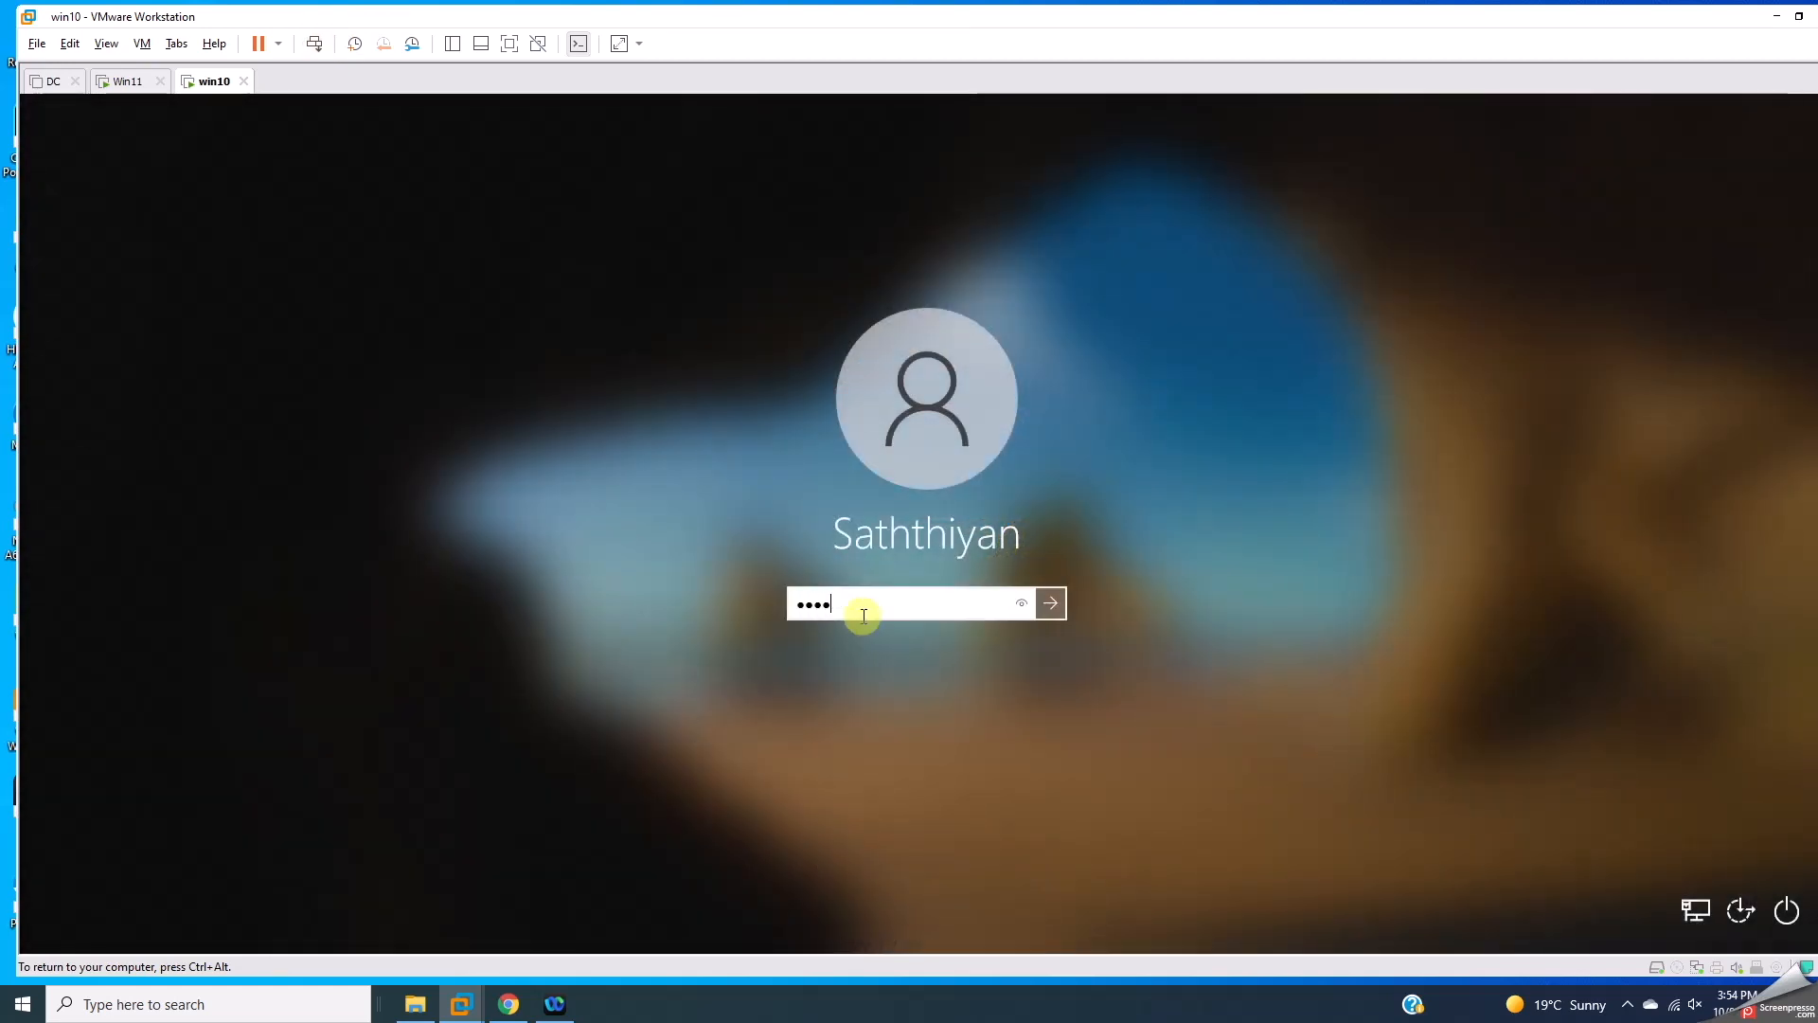
pyautogui.write('••••')
pyautogui.press('Return')
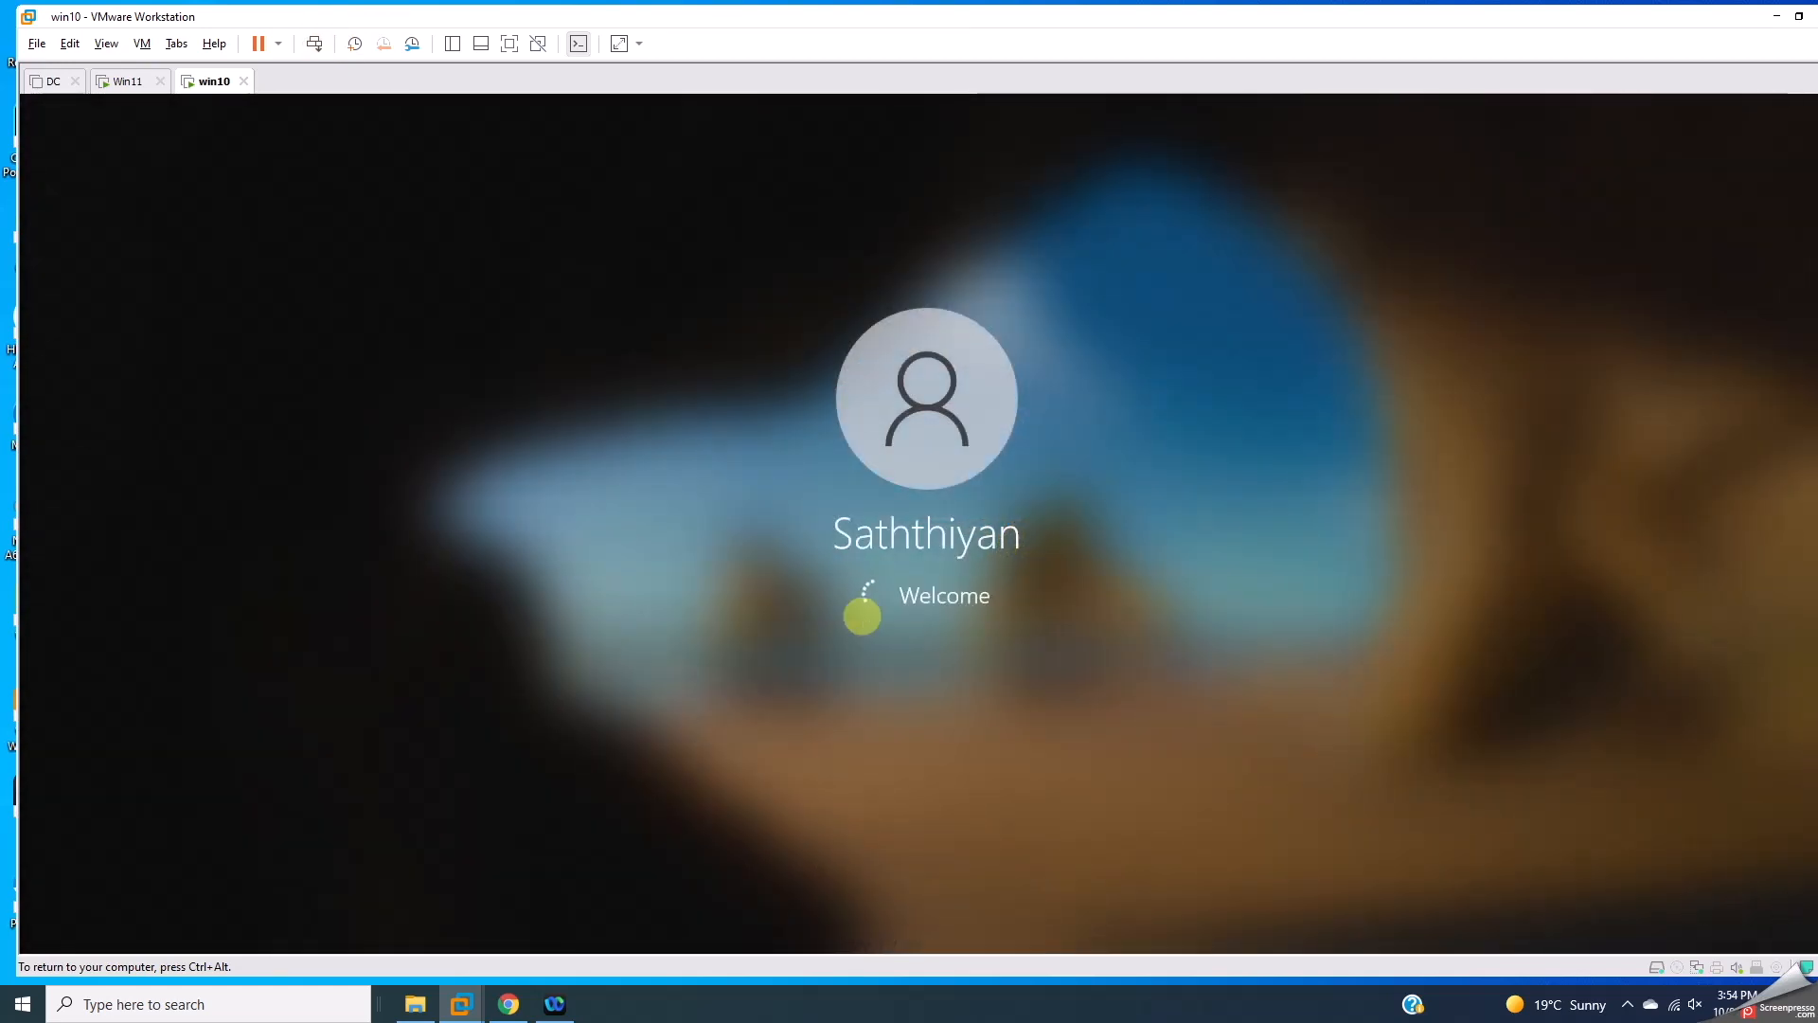
pyautogui.click(144, 90)
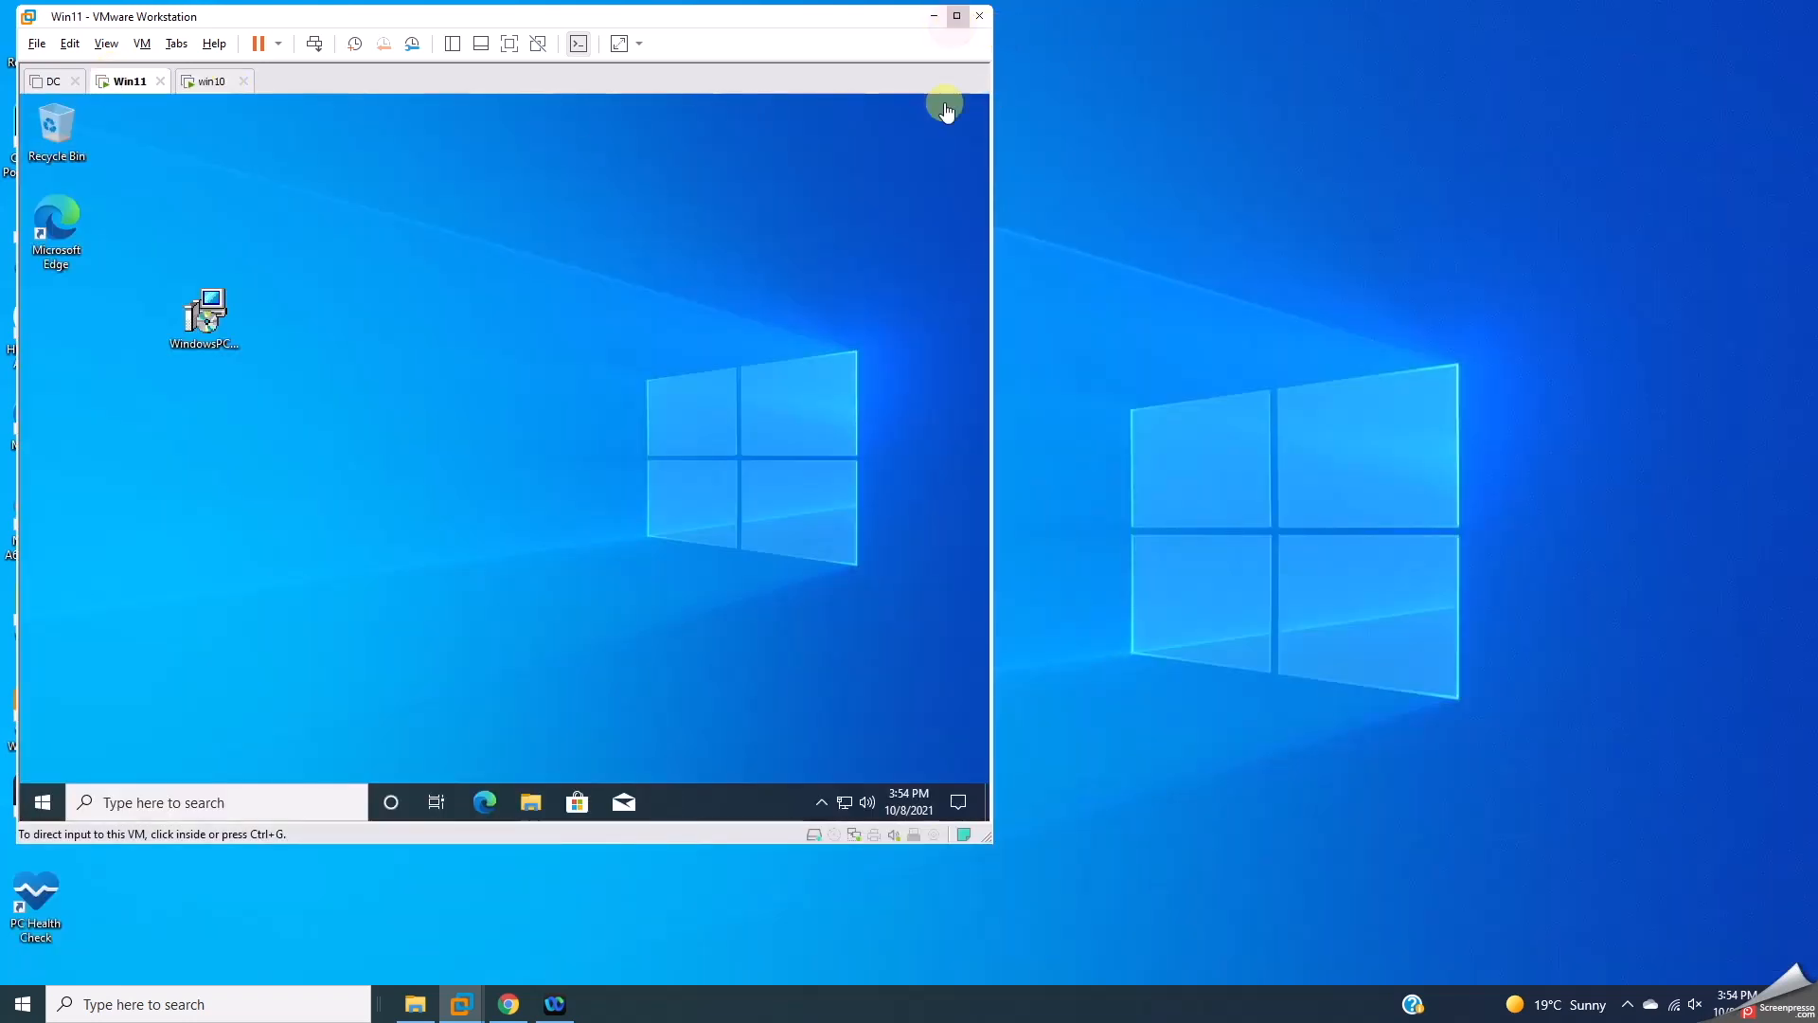
# Step: Maximize VMware and launch PC Health Check in Win11 by searching 'pc h'
pyautogui.click(957, 16)
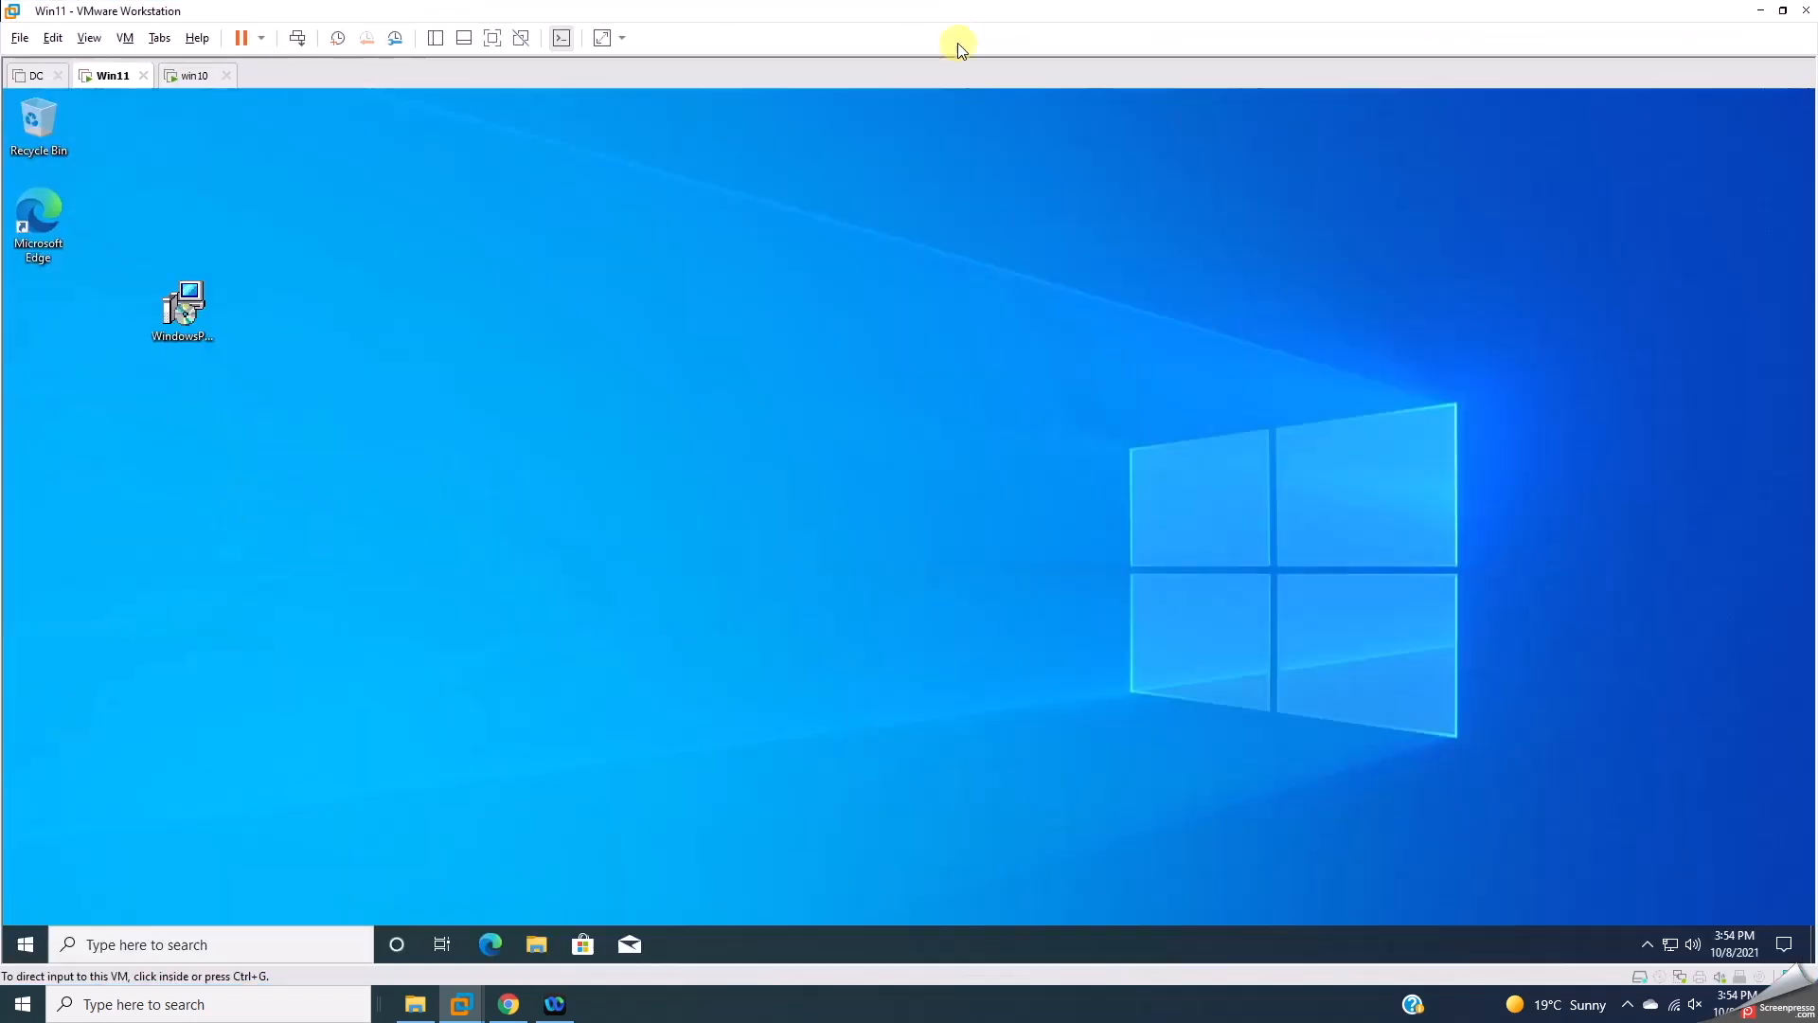
pyautogui.click(26, 931)
pyautogui.hotkey('ctrl', 'alt')
pyautogui.click(24, 942)
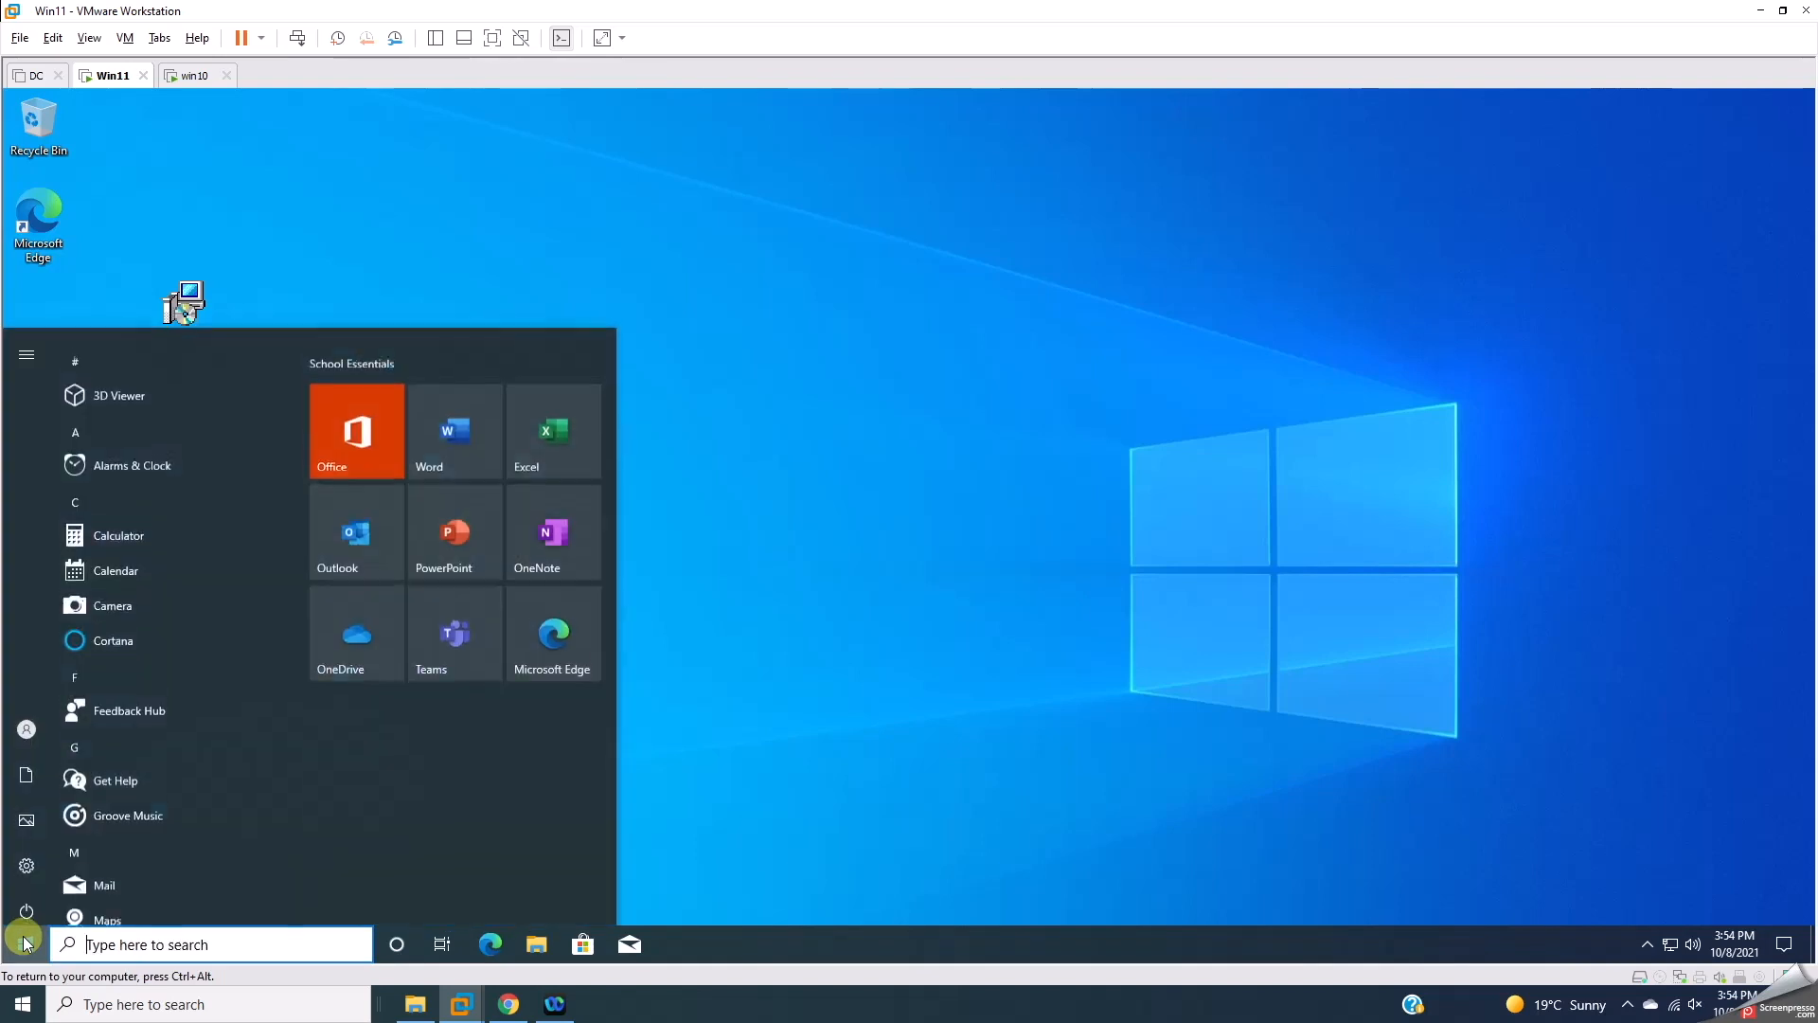
pyautogui.scroll(-10, 127, 754)
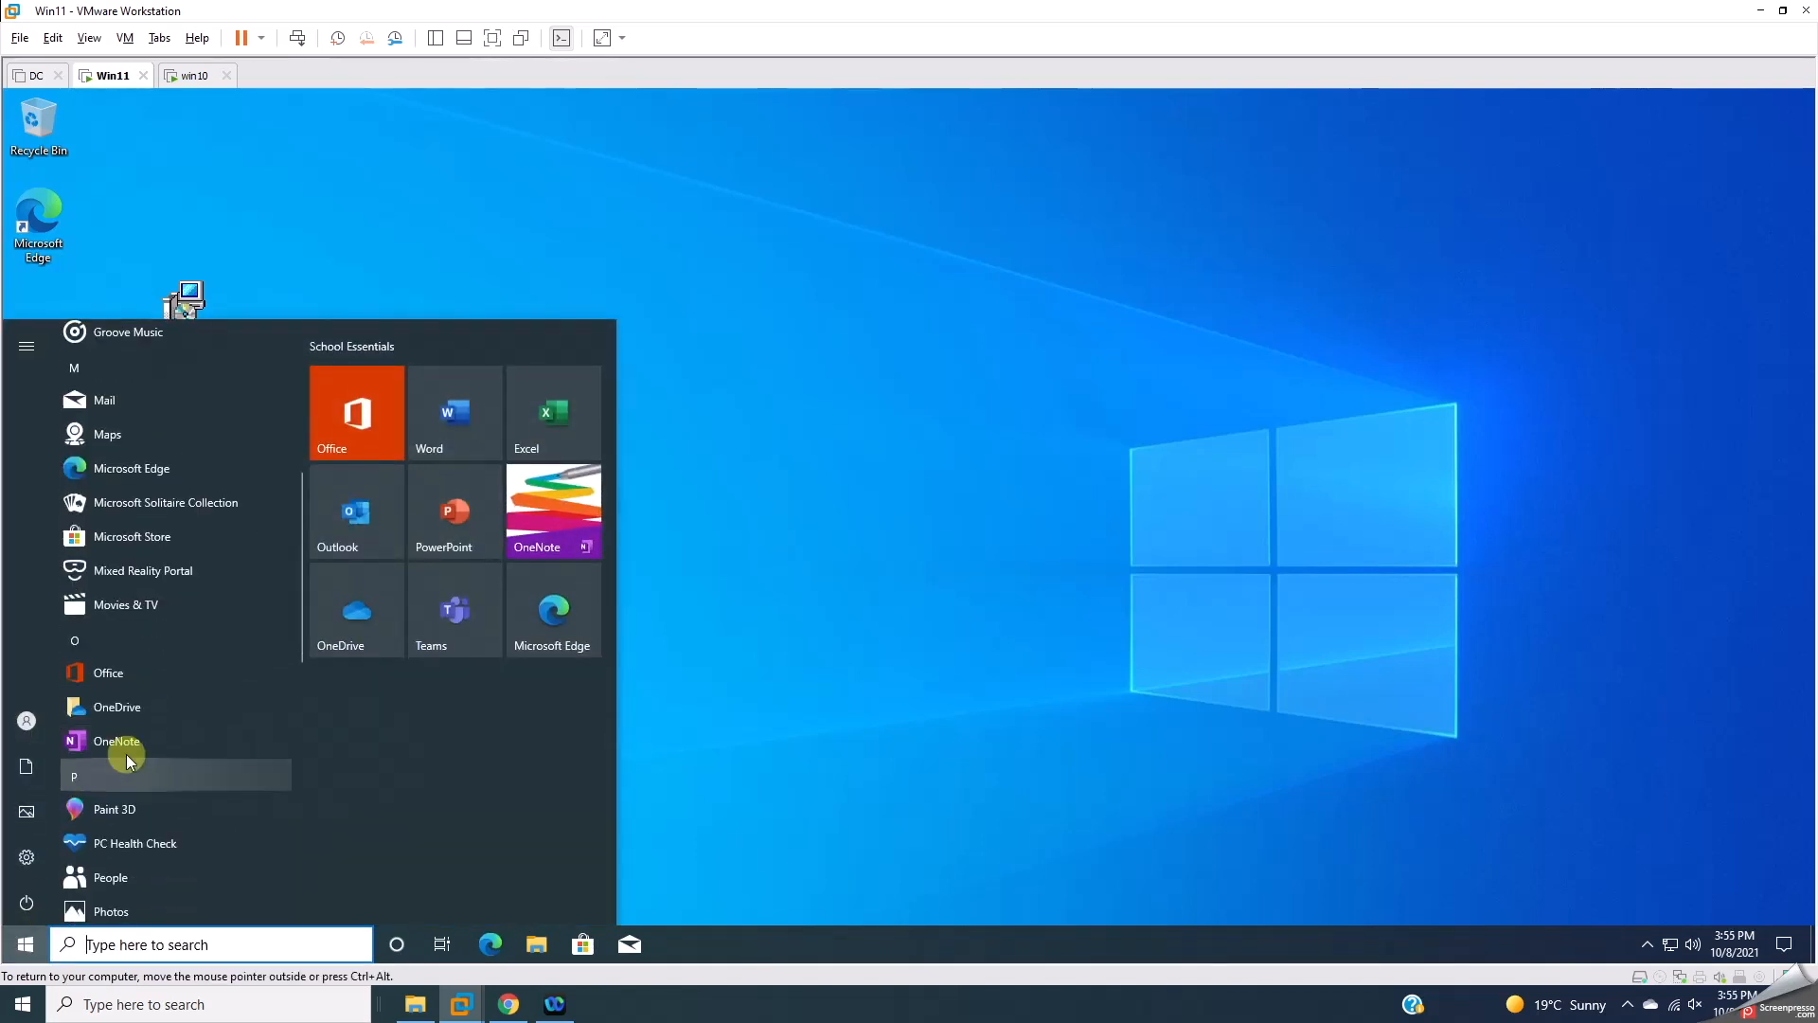
pyautogui.click(132, 943)
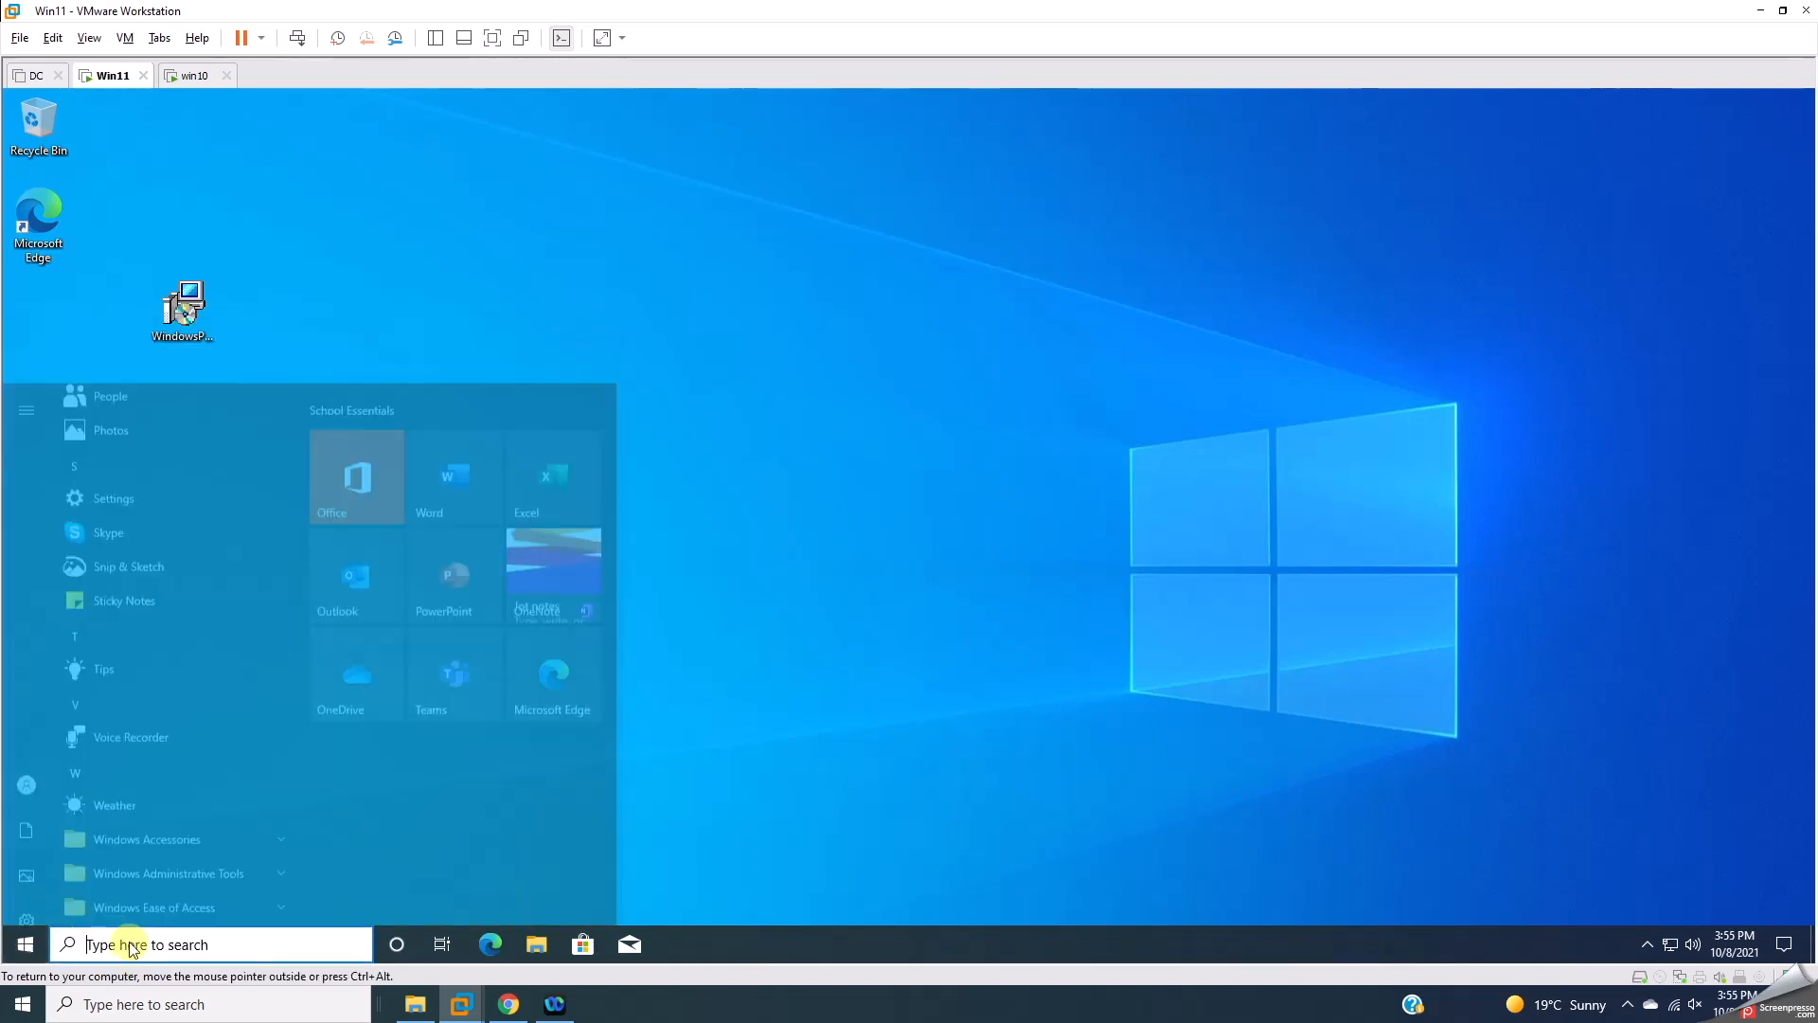
pyautogui.write('pc')
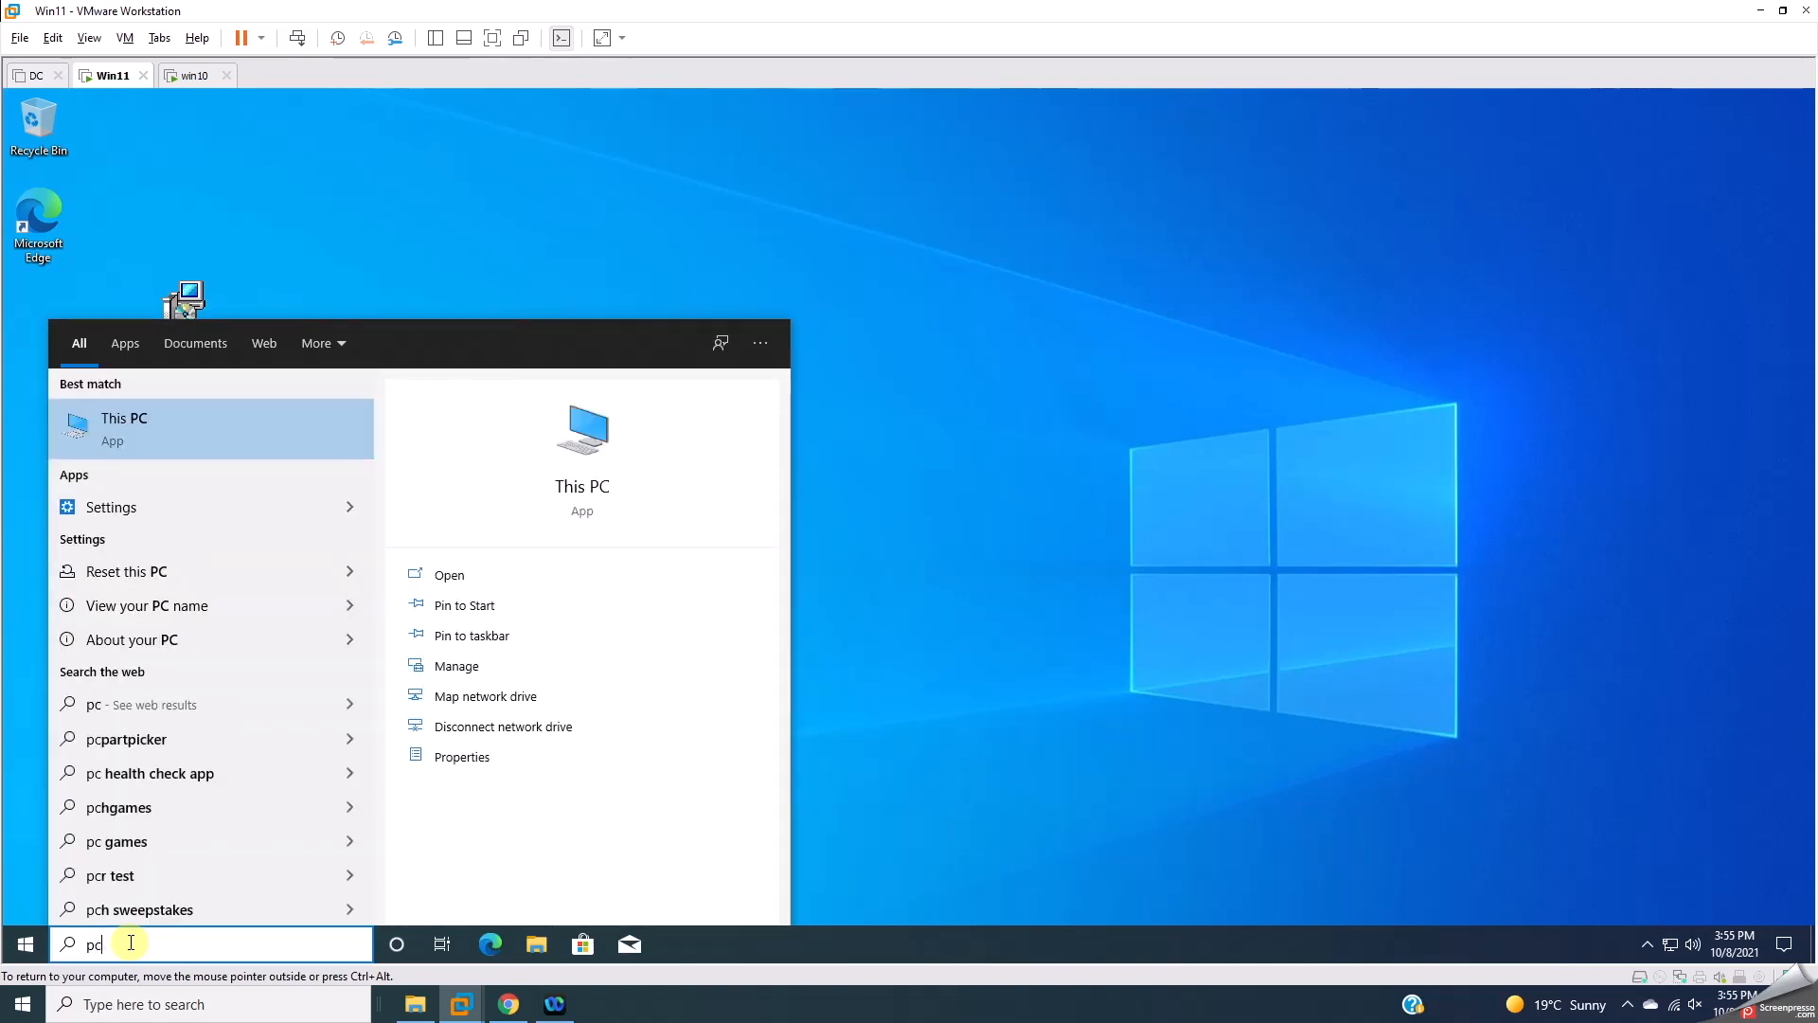
pyautogui.write(' h')
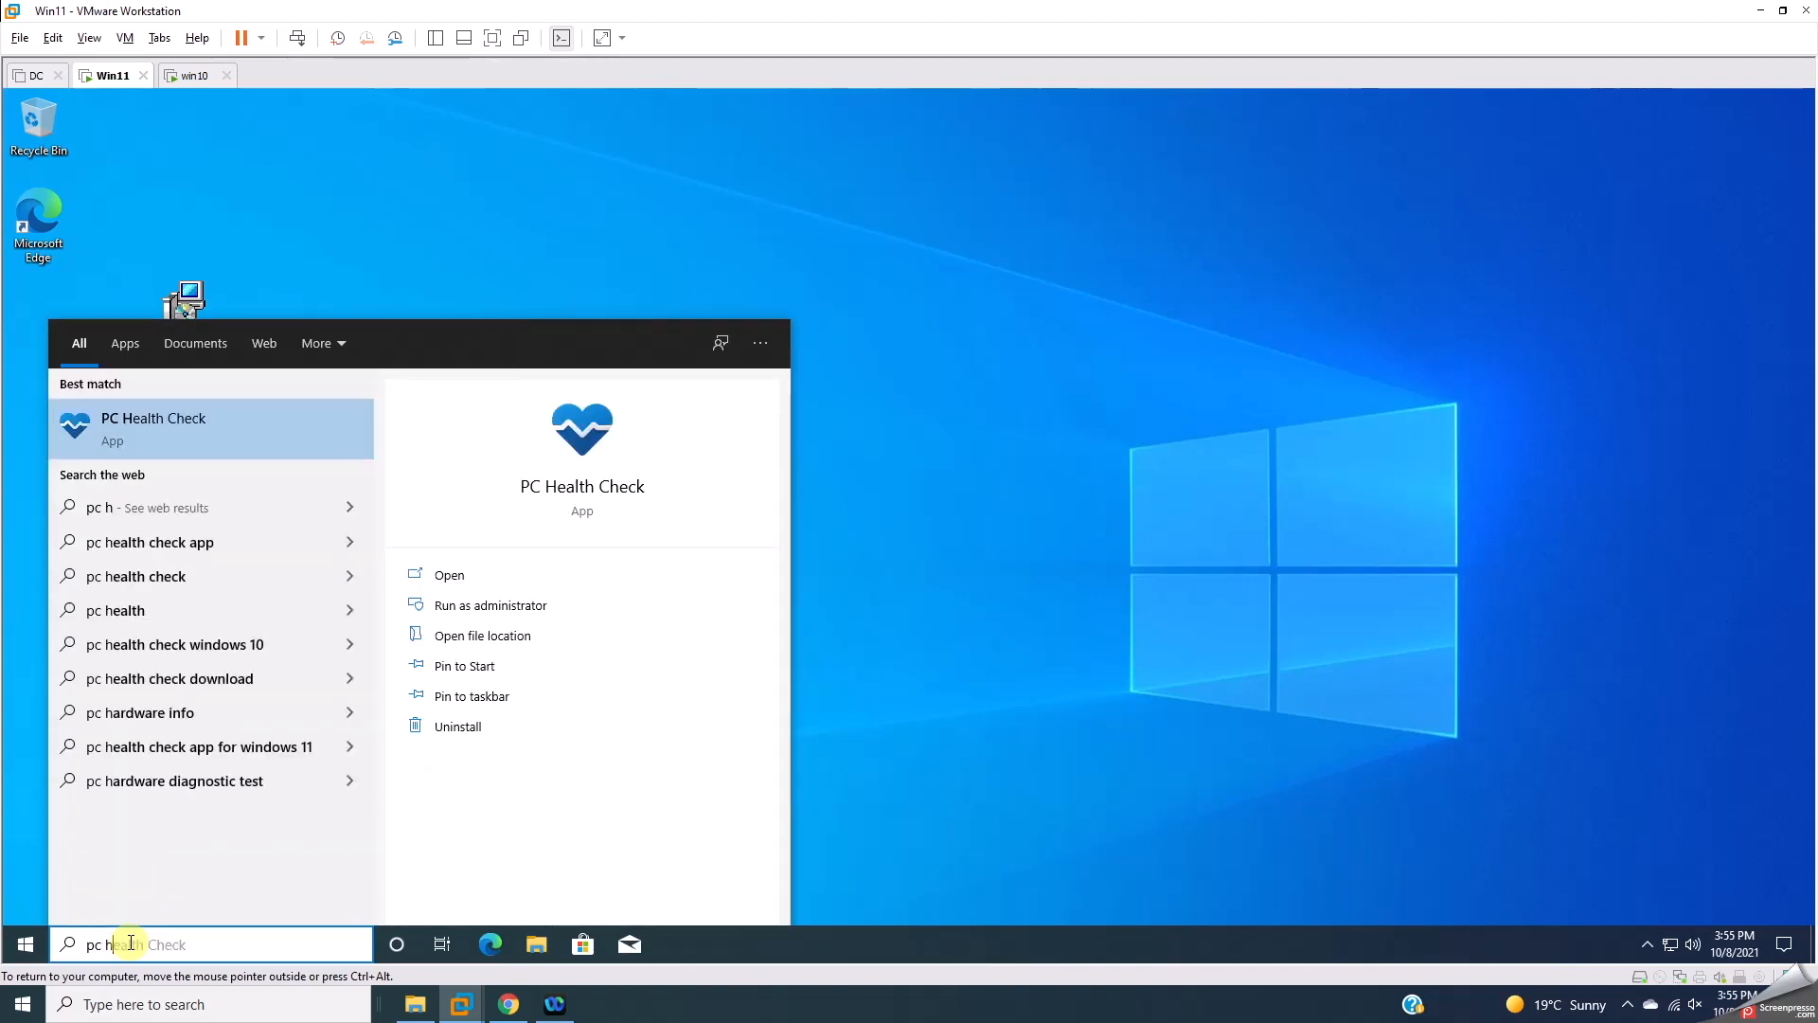
pyautogui.click(142, 425)
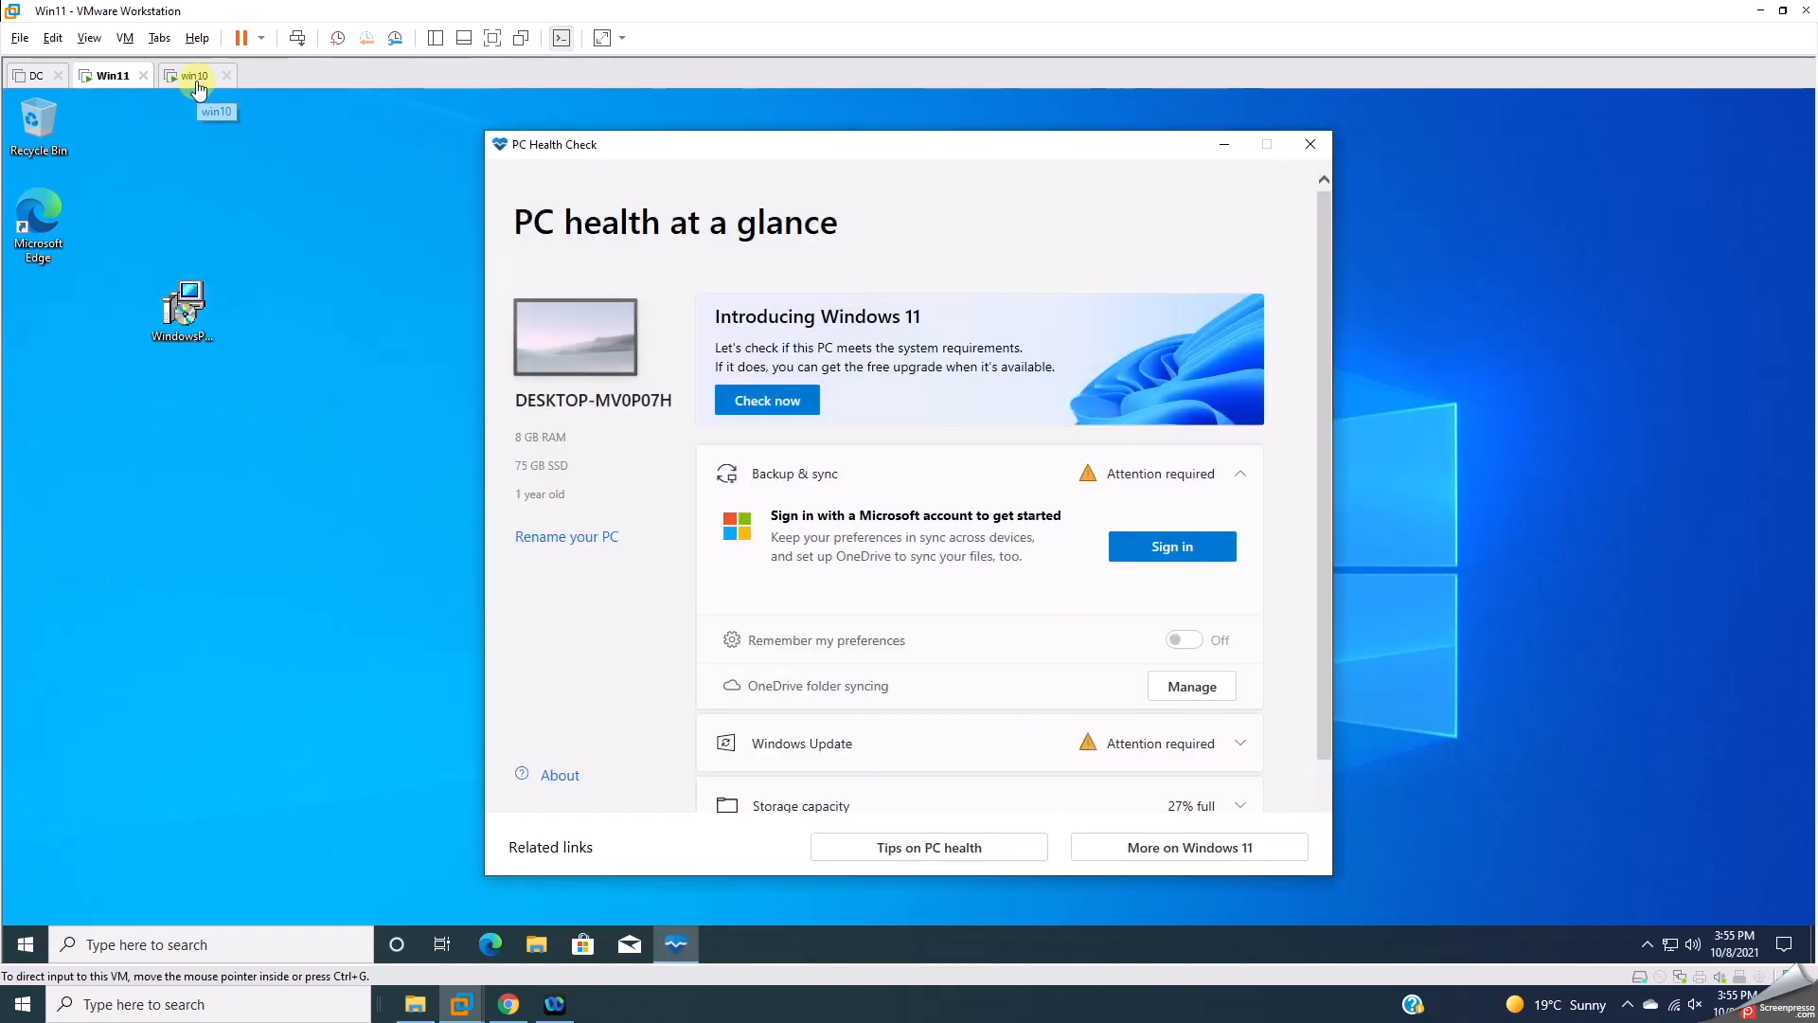
# Step: Run Check now, confirm Win11 meets Windows 11 requirements, then close PC Health Check
pyautogui.click(773, 400)
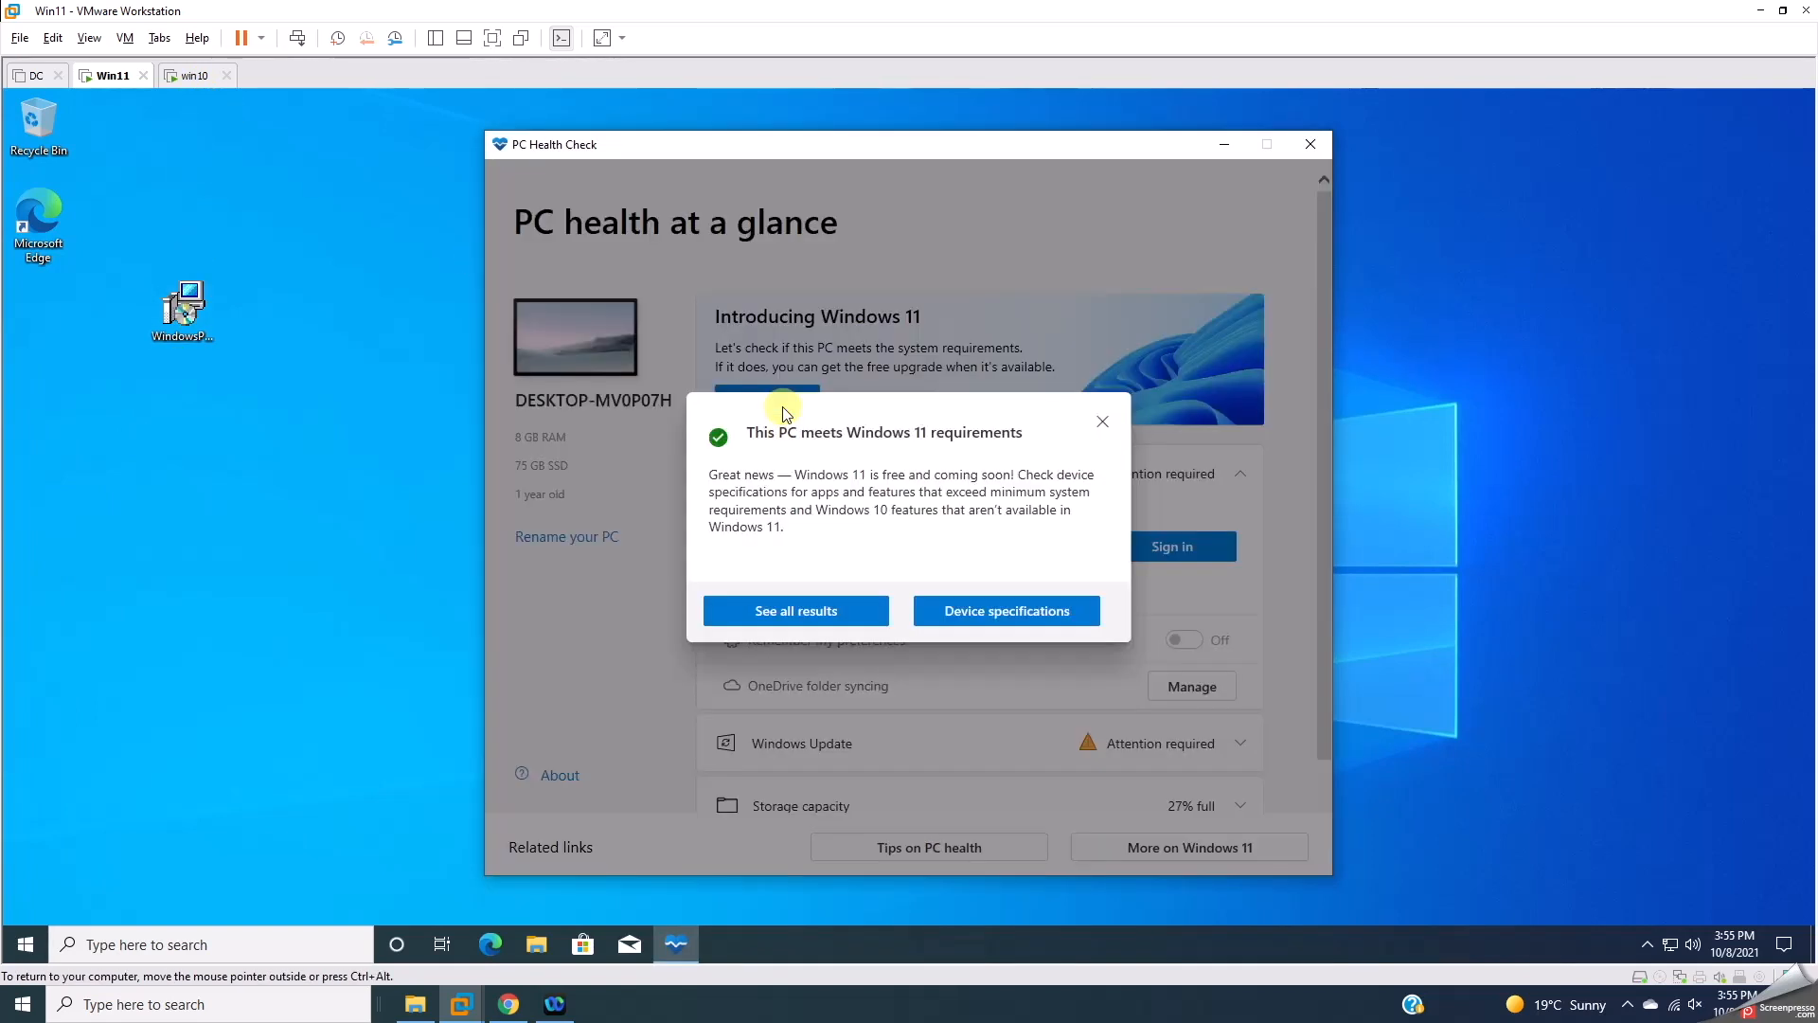
pyautogui.moveTo(747, 432); pyautogui.dragTo(1016, 431)
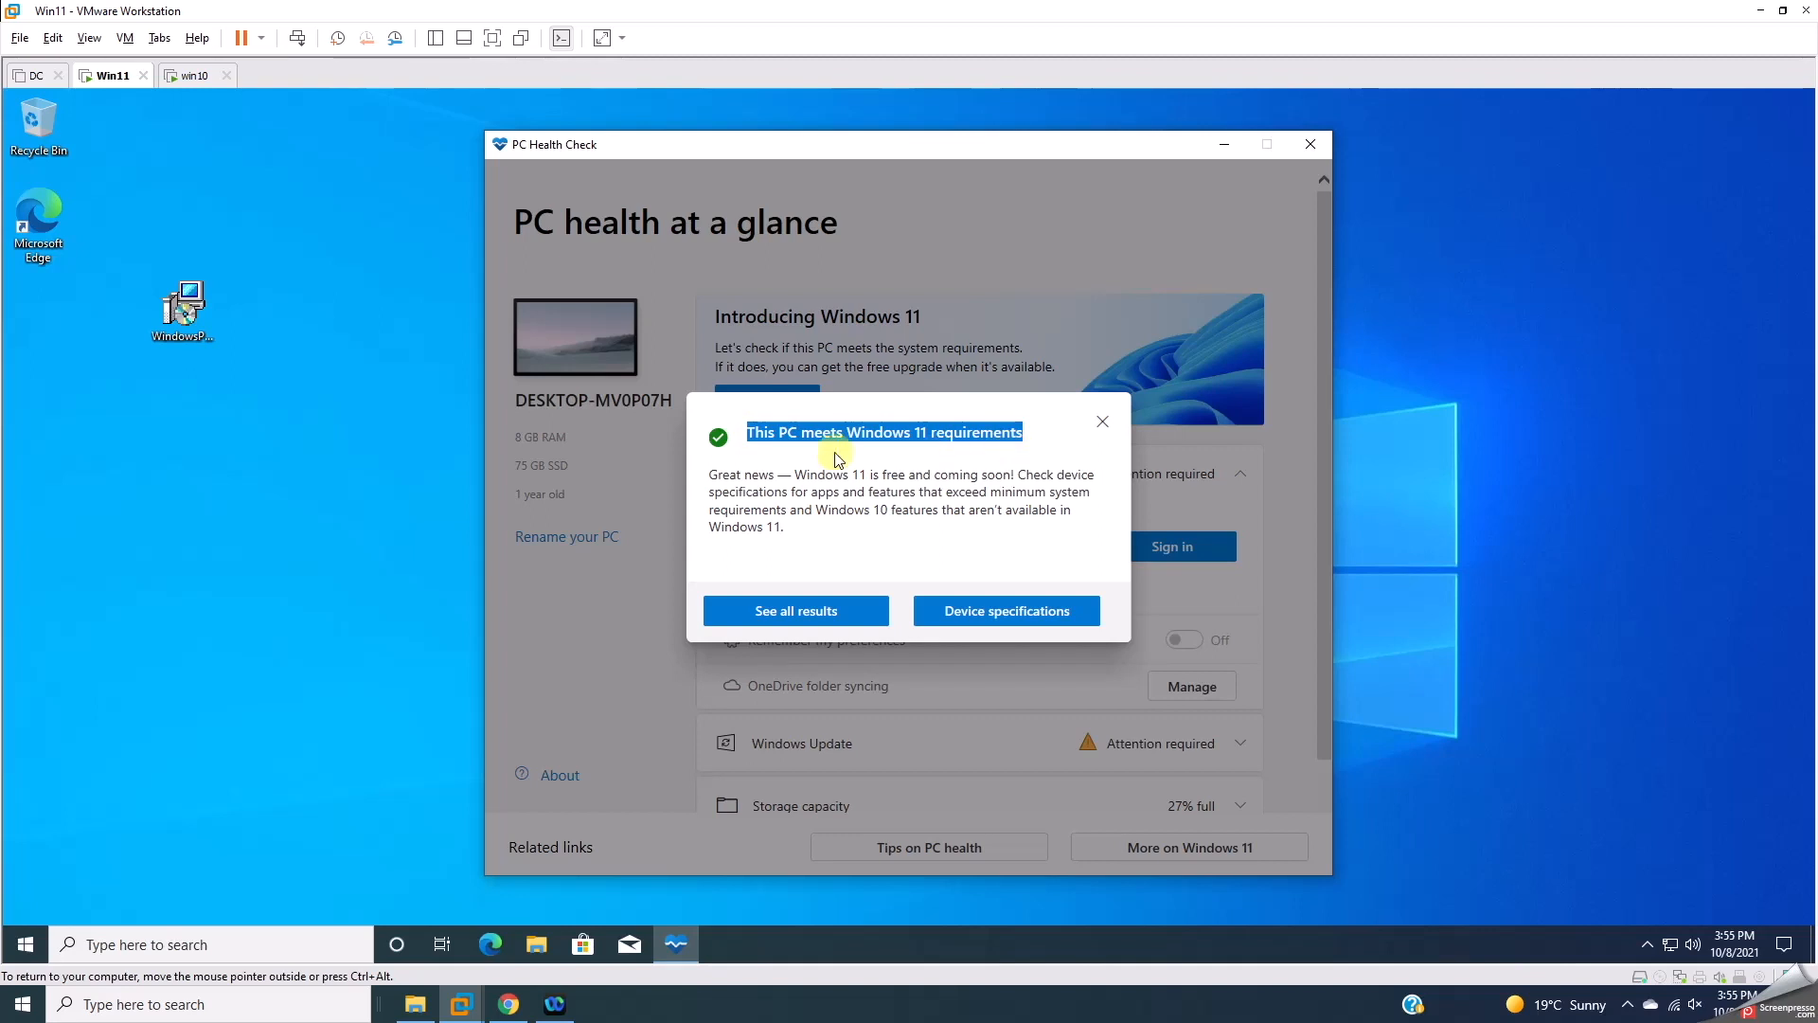
pyautogui.moveTo(710, 475); pyautogui.dragTo(1014, 535)
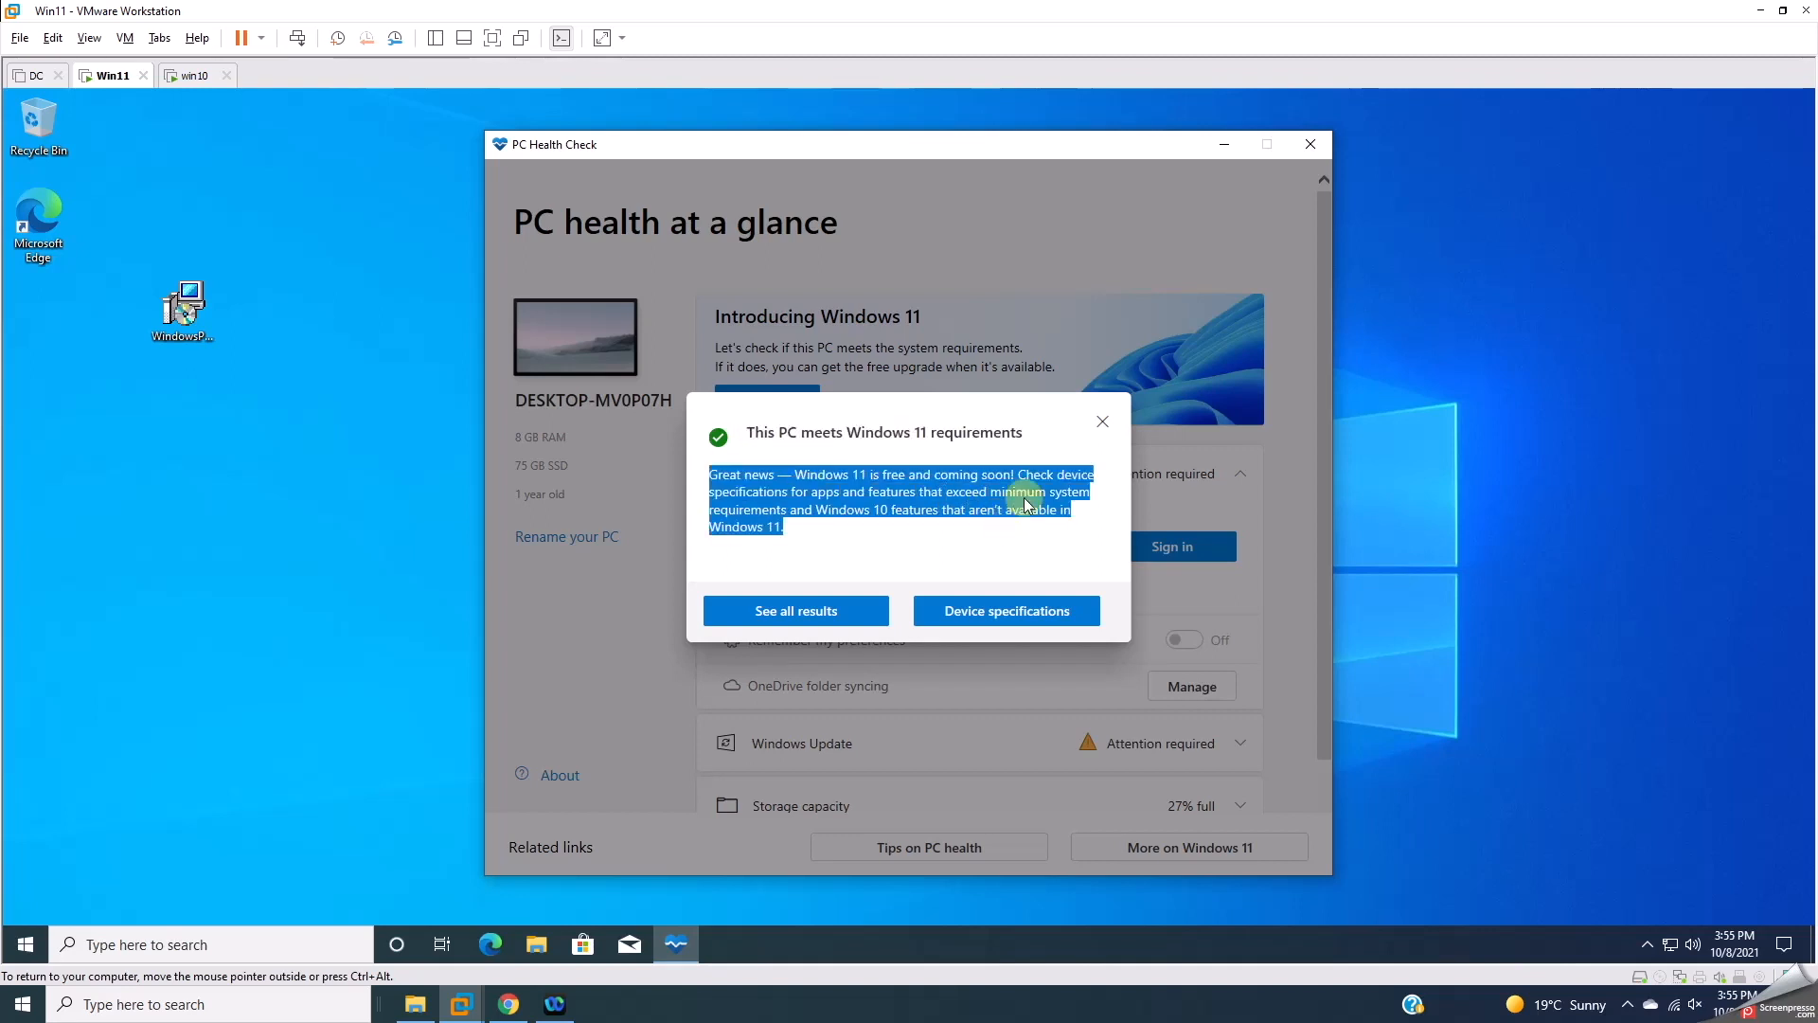
pyautogui.click(1100, 422)
pyautogui.click(1310, 146)
pyautogui.click(191, 79)
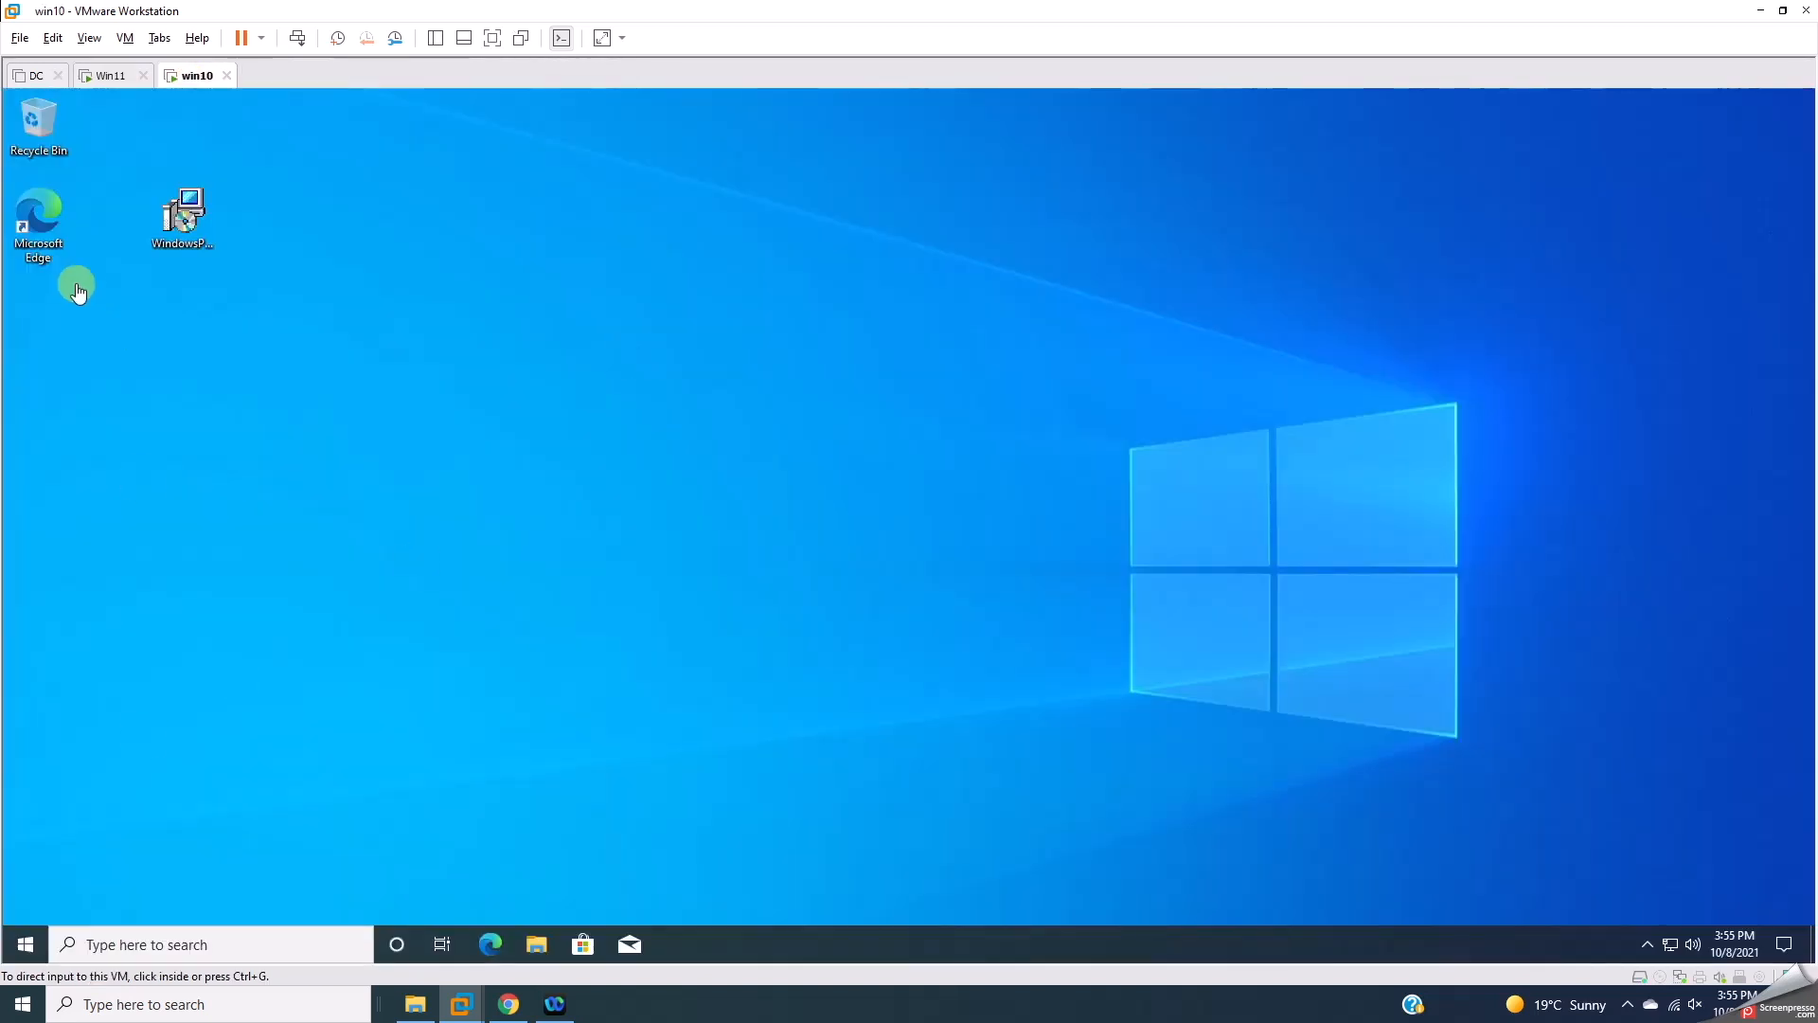
# Step: Launch PC Health Check in win10 by searching 'pc he' from Start
pyautogui.click(23, 941)
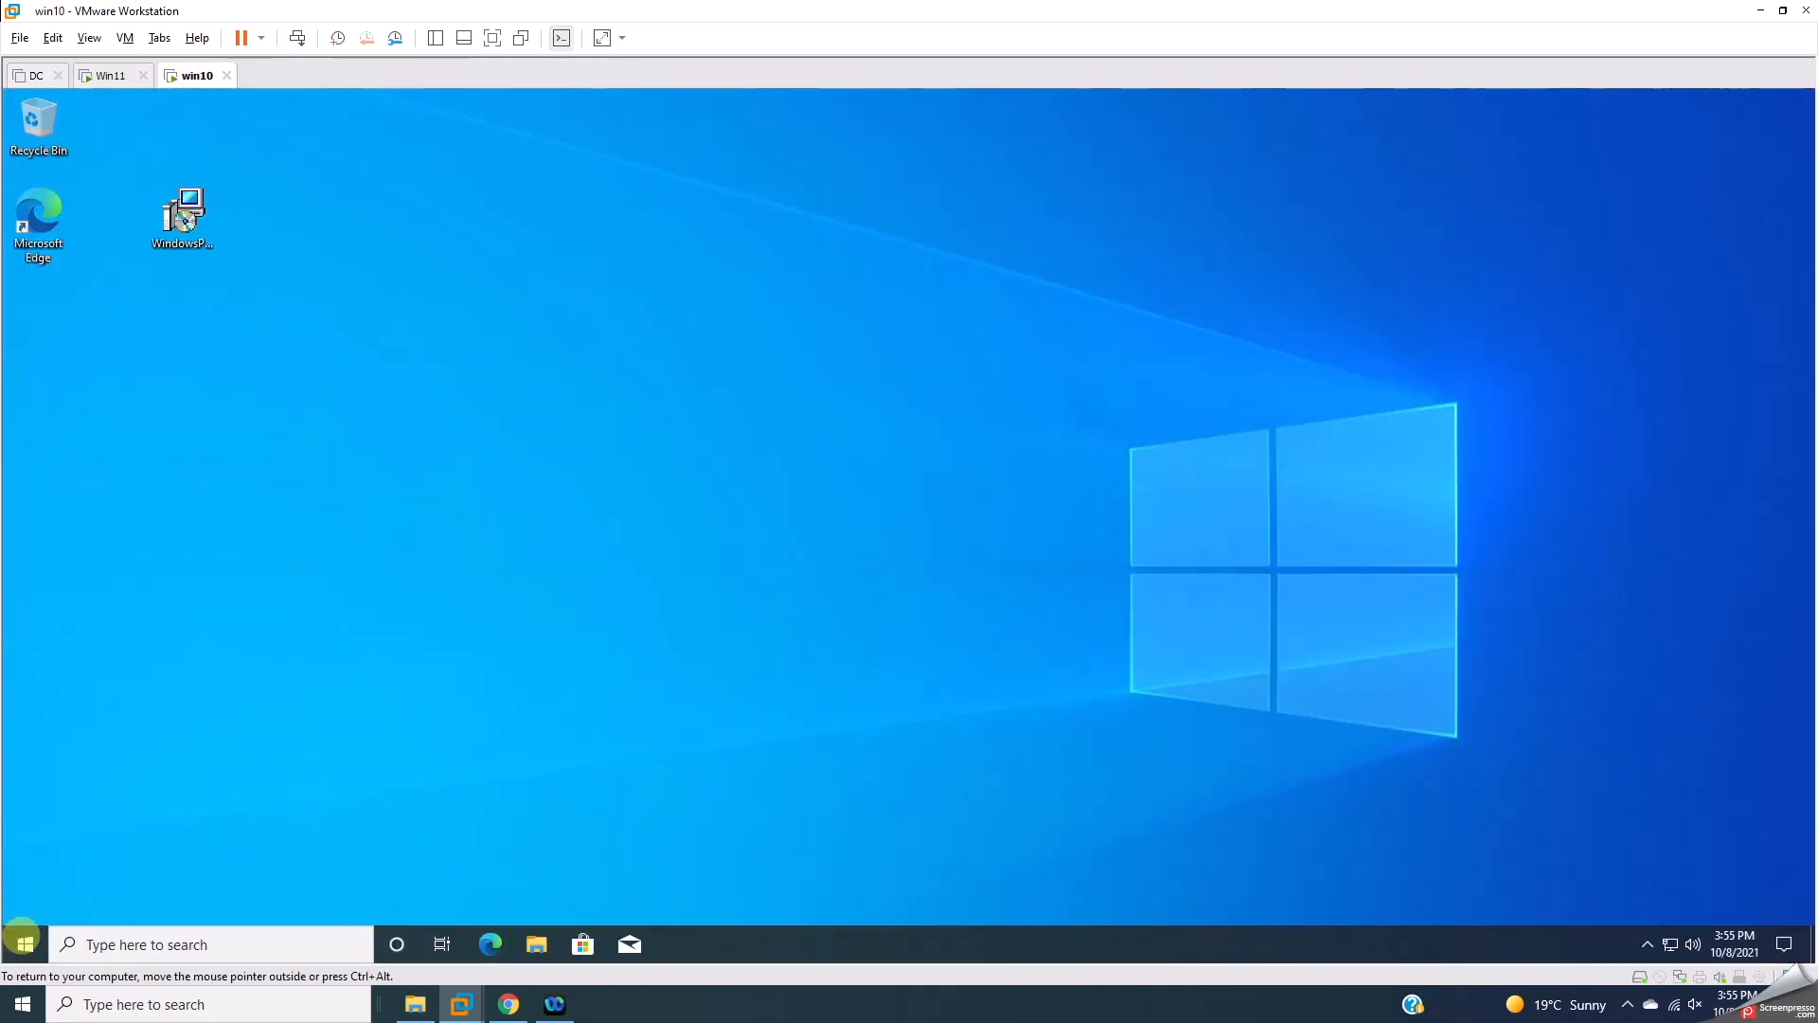
pyautogui.click(23, 941)
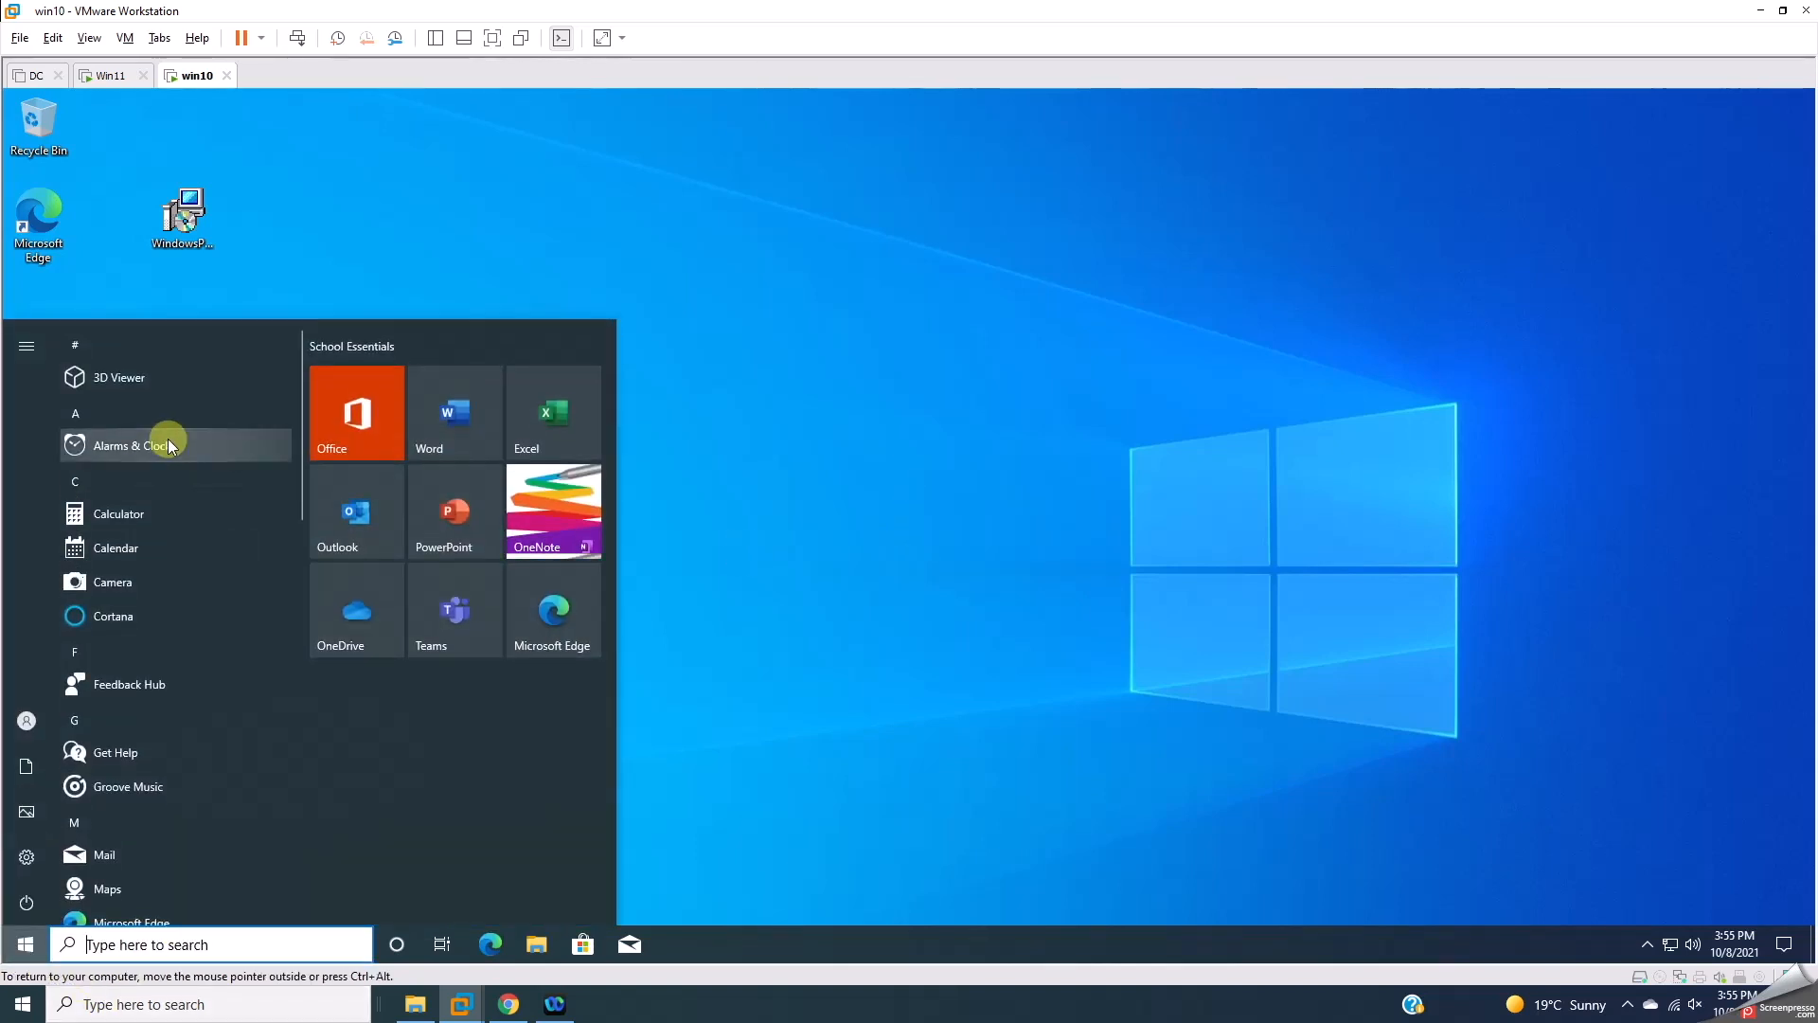
pyautogui.write('pc he')
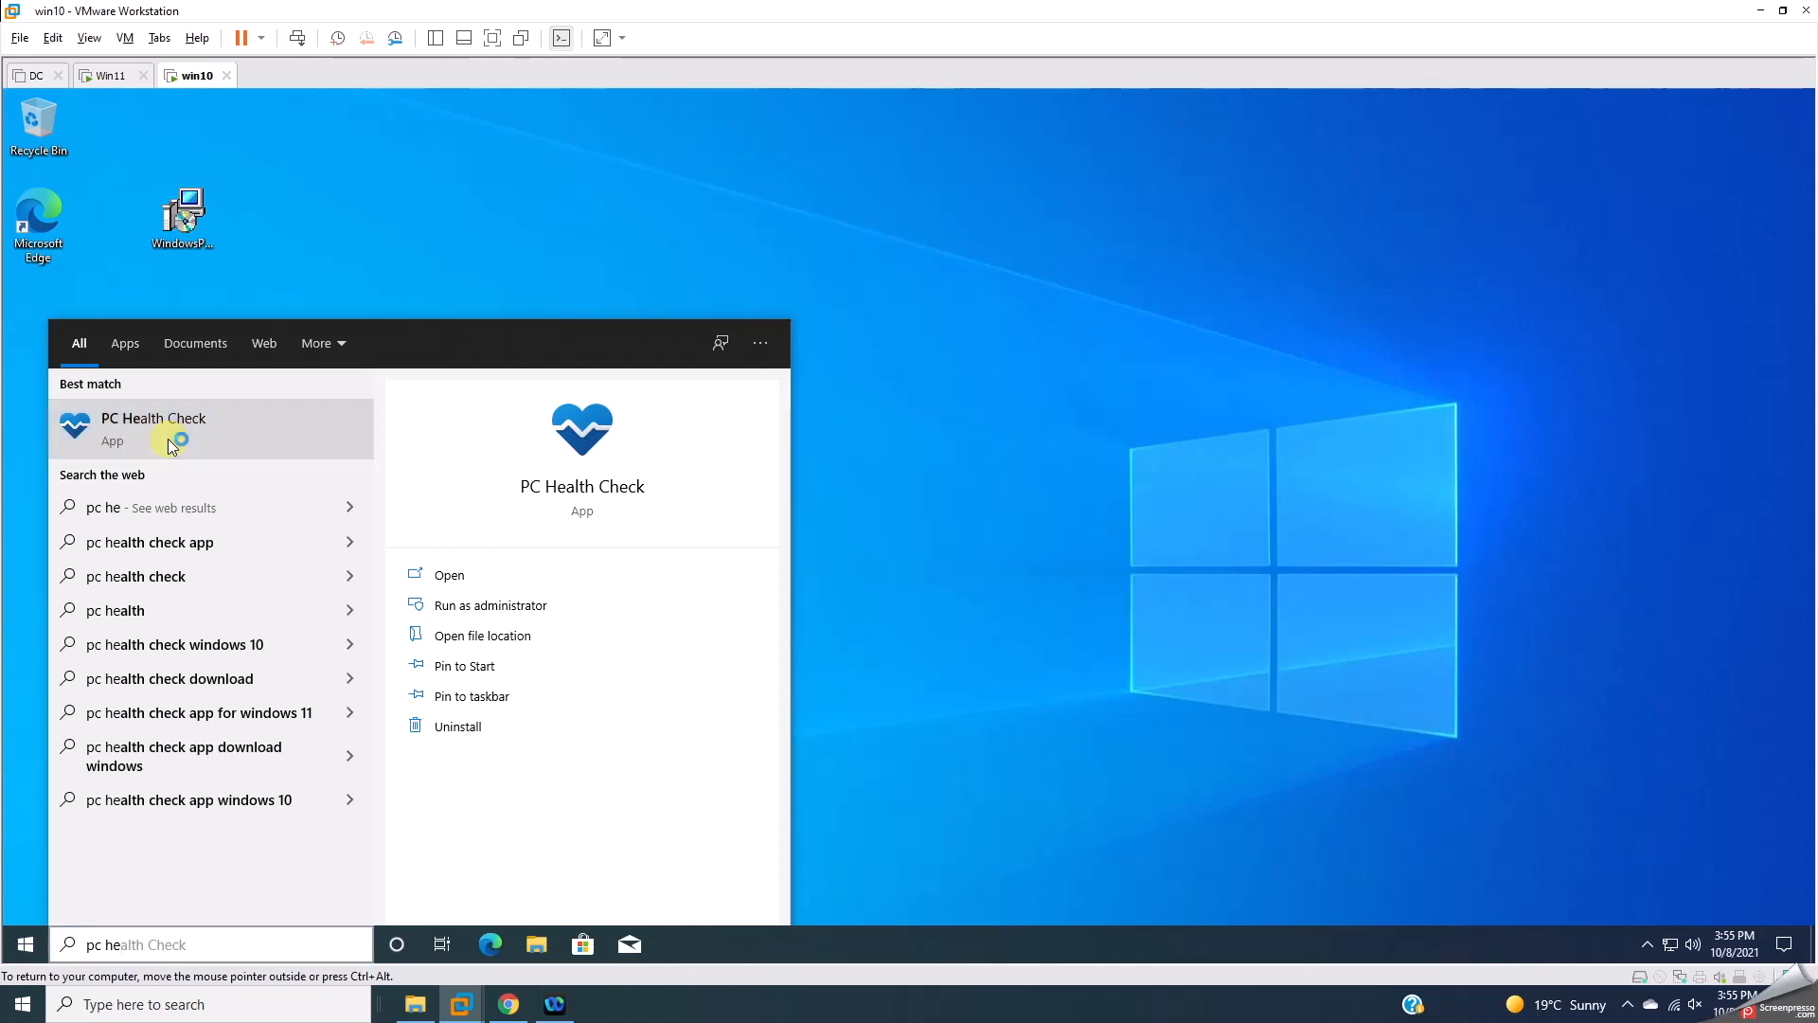
pyautogui.click(168, 439)
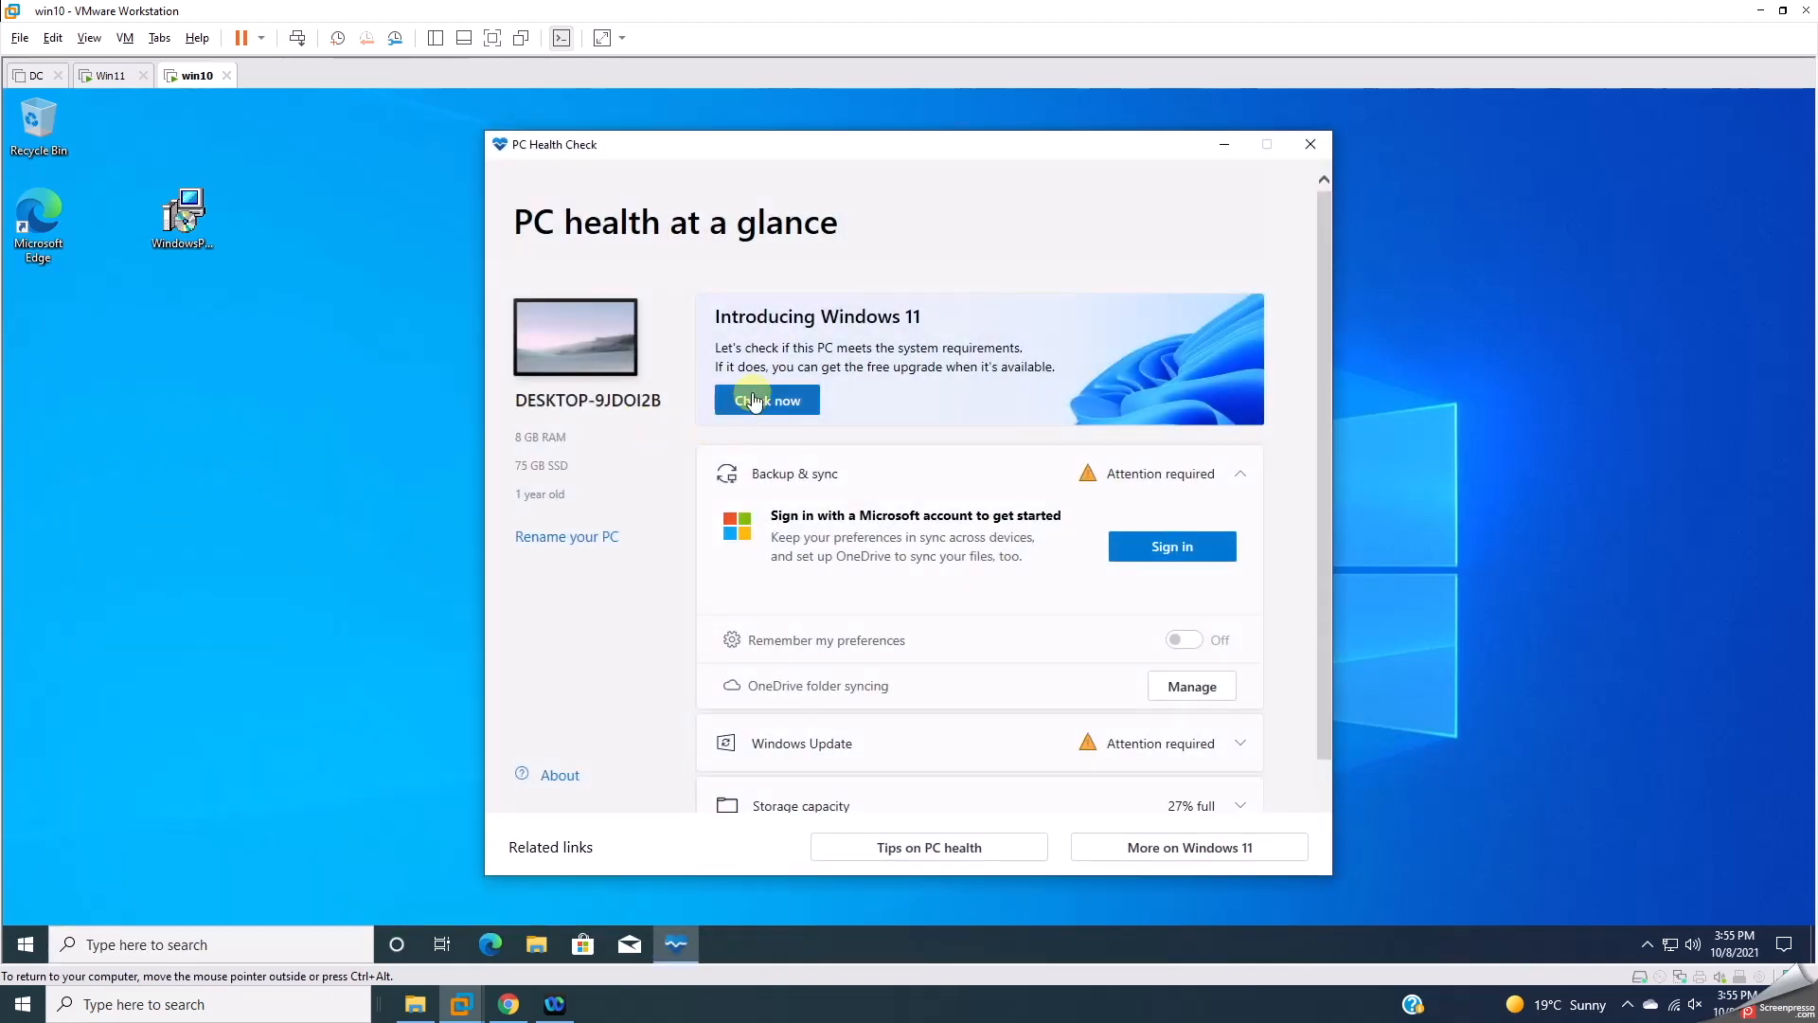
# Step: Run the Windows 11 compatibility check on win10, close the app, and return to Win11
pyautogui.click(753, 396)
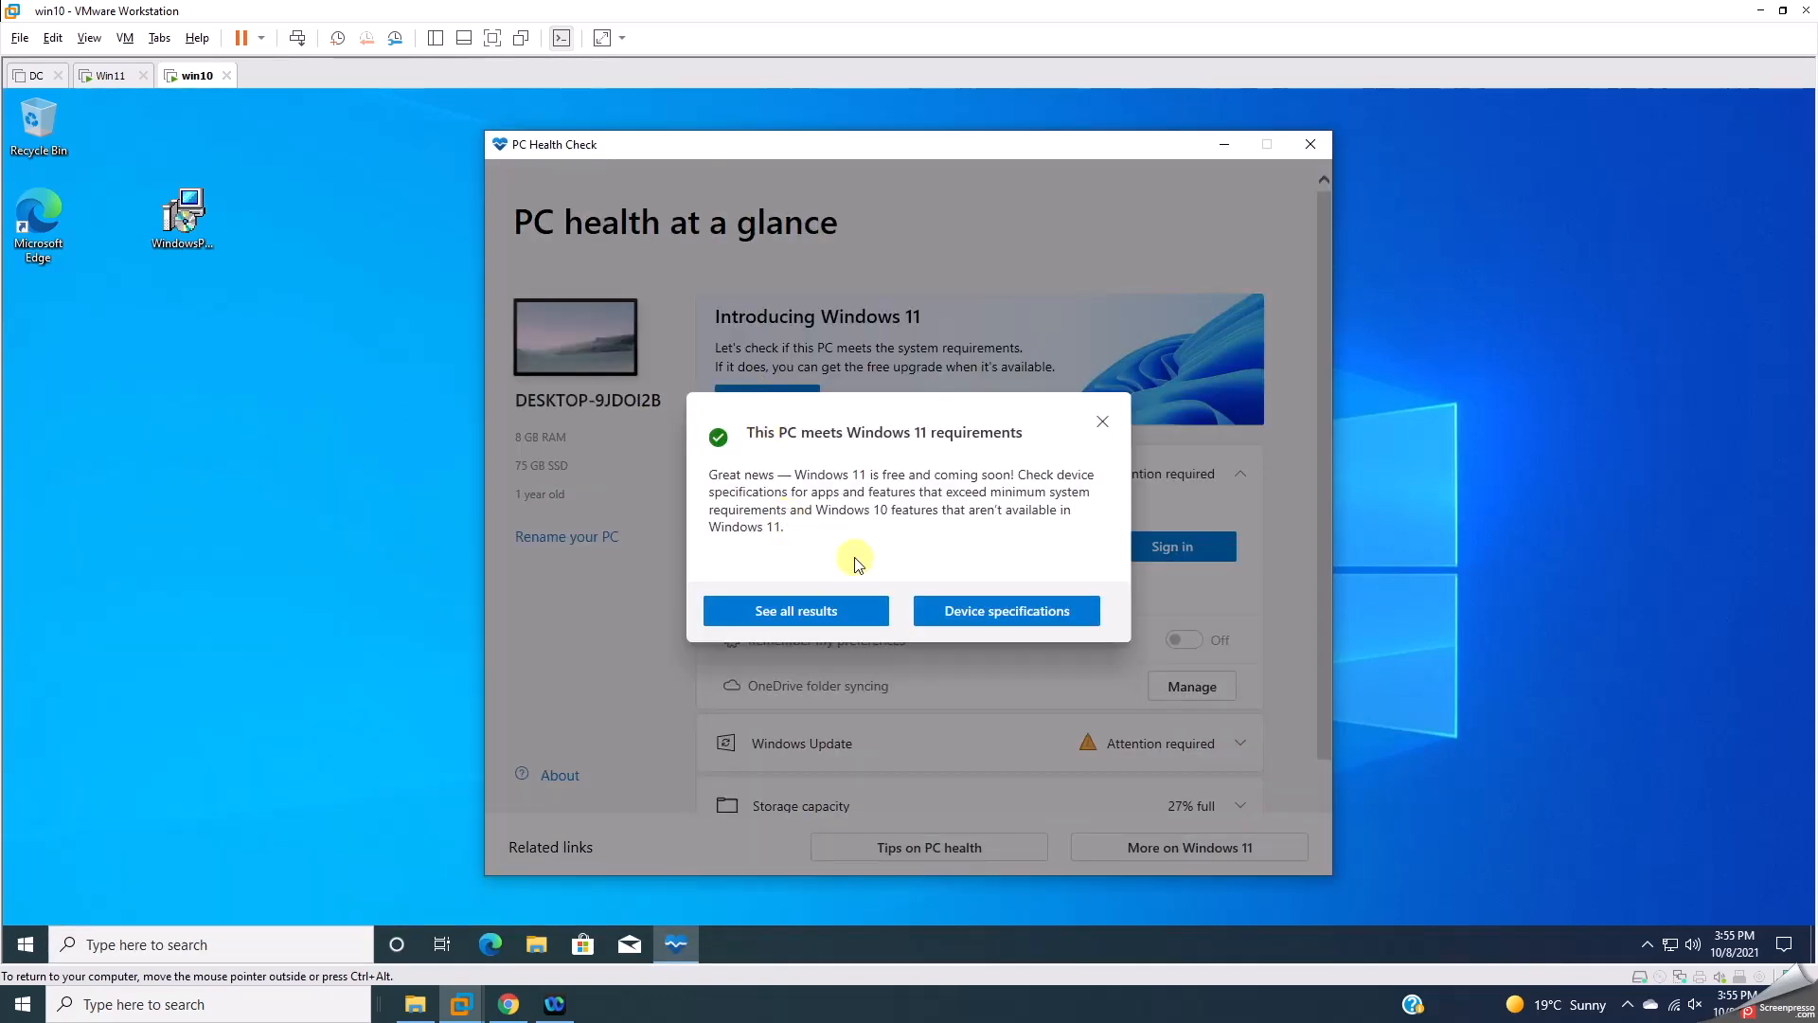
pyautogui.click(1103, 422)
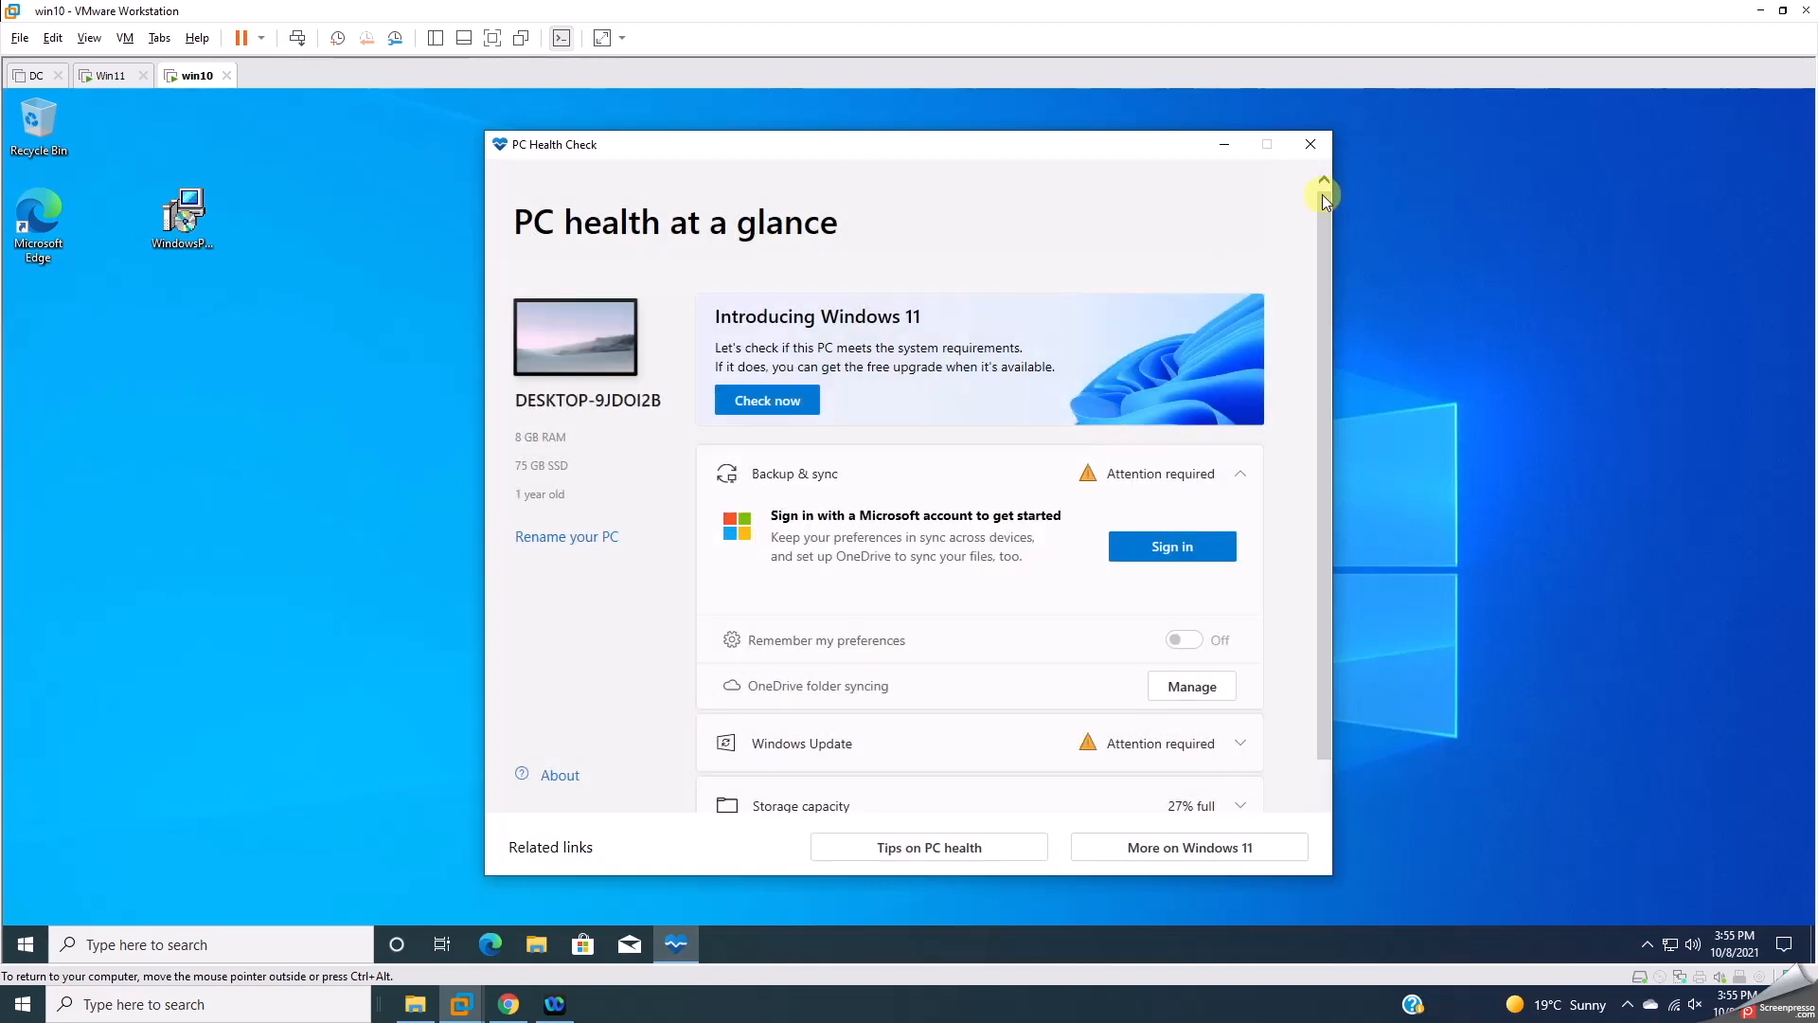
pyautogui.click(1313, 145)
pyautogui.click(112, 77)
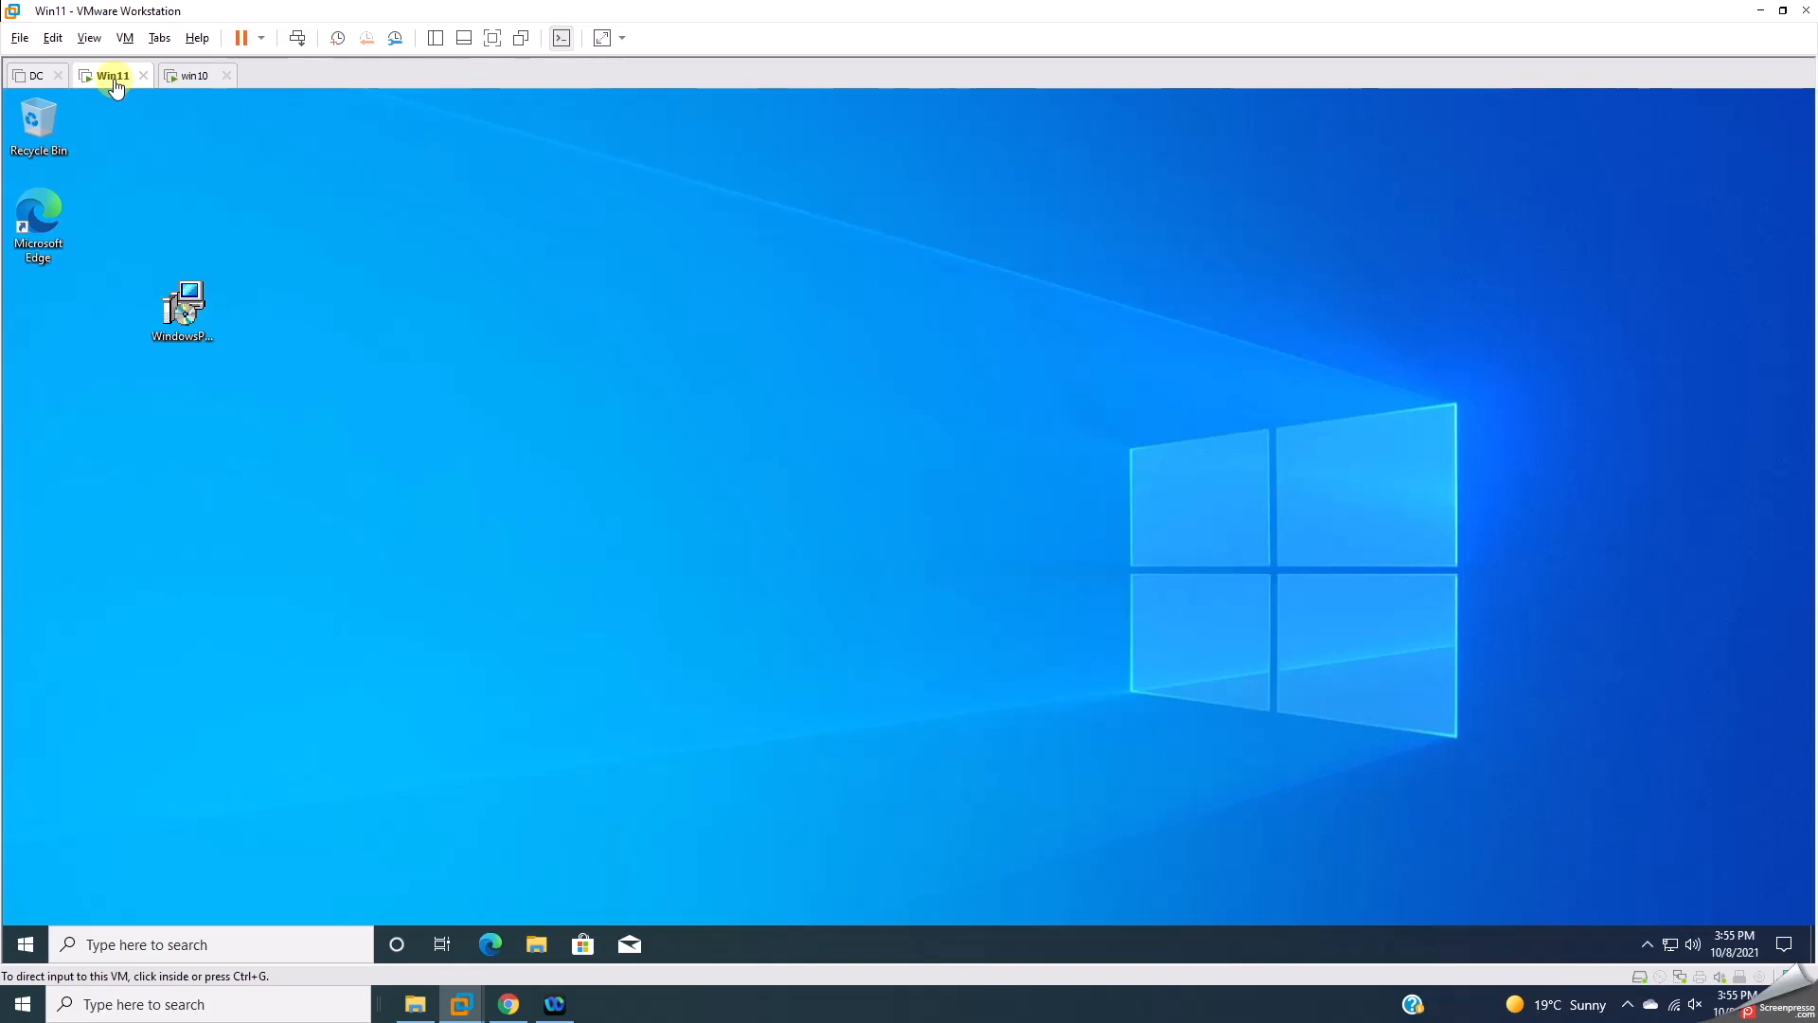
# Step: Bring the win10 VM's desktop back into view
pyautogui.click(197, 78)
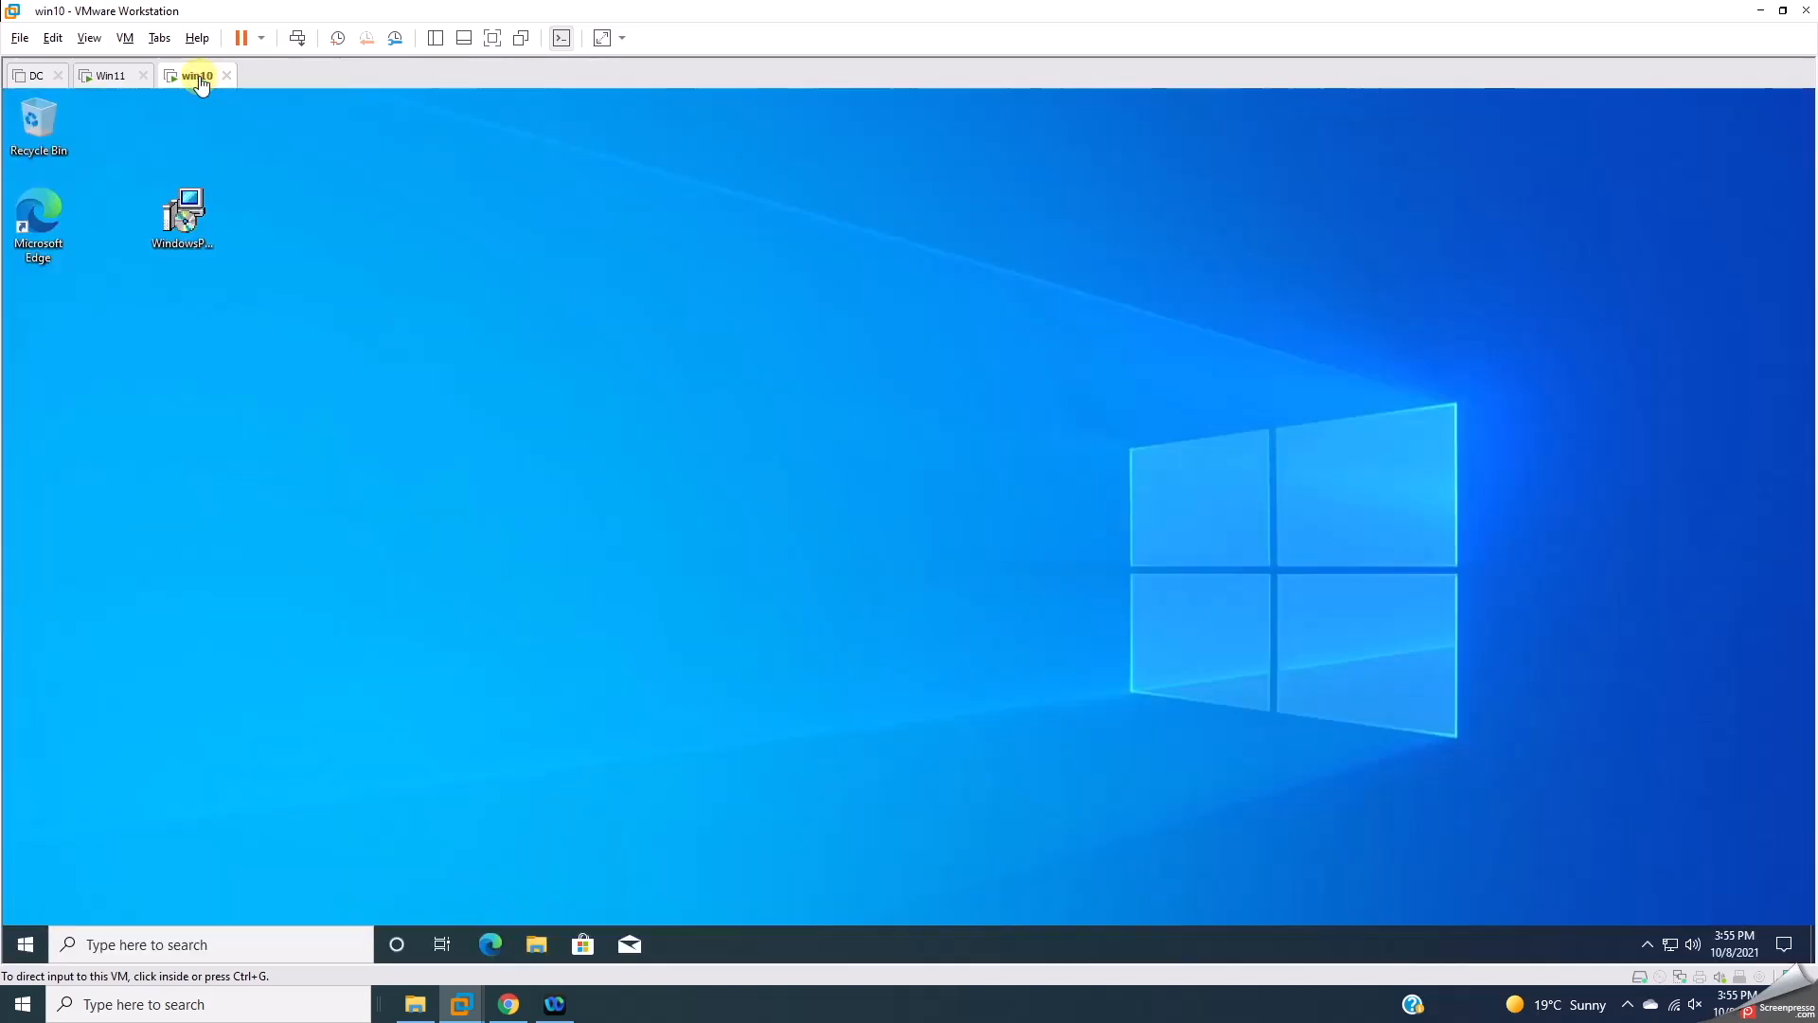